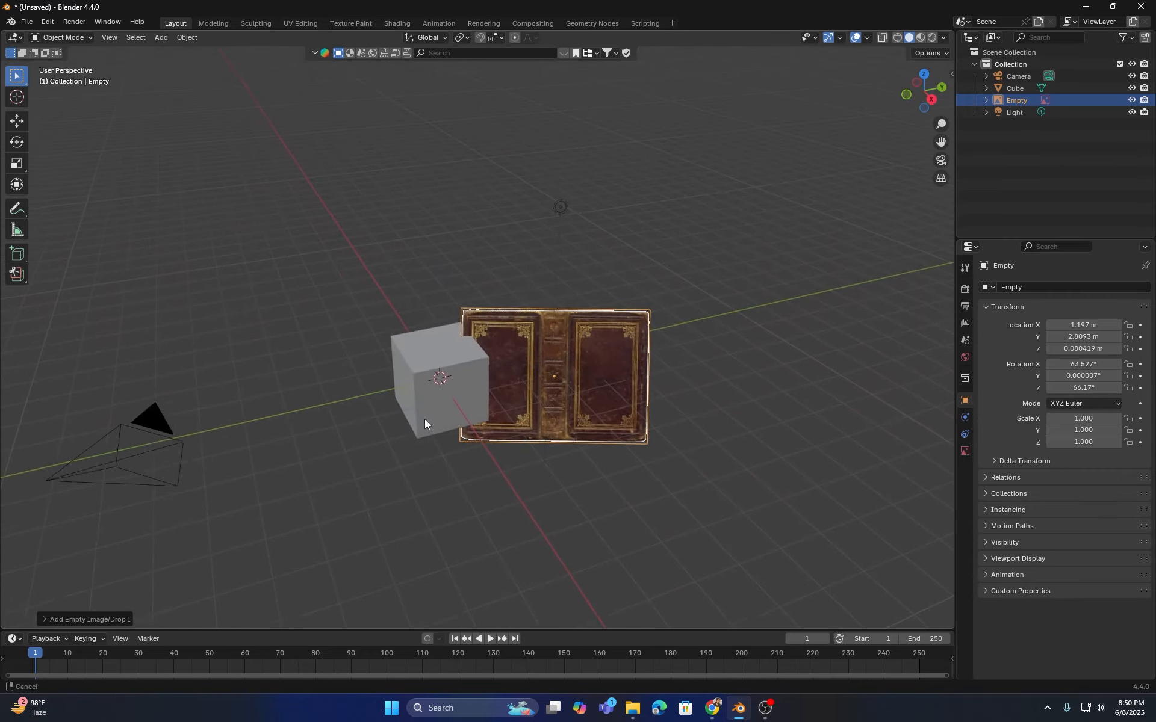
- Undo the tilted image placement and add the book cover image from the books folder as a flat reference in top view
{"action": "key", "text": "ctrl+z"}
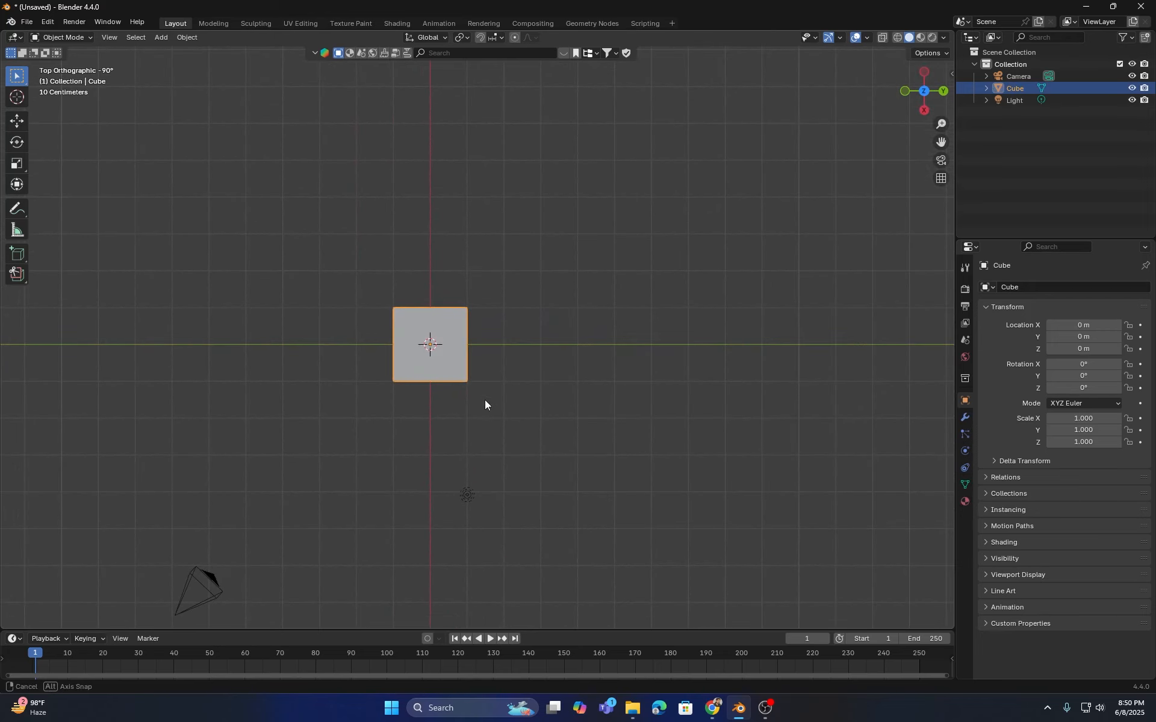
{"action": "mouse_move", "coordinate": [630, 712]}
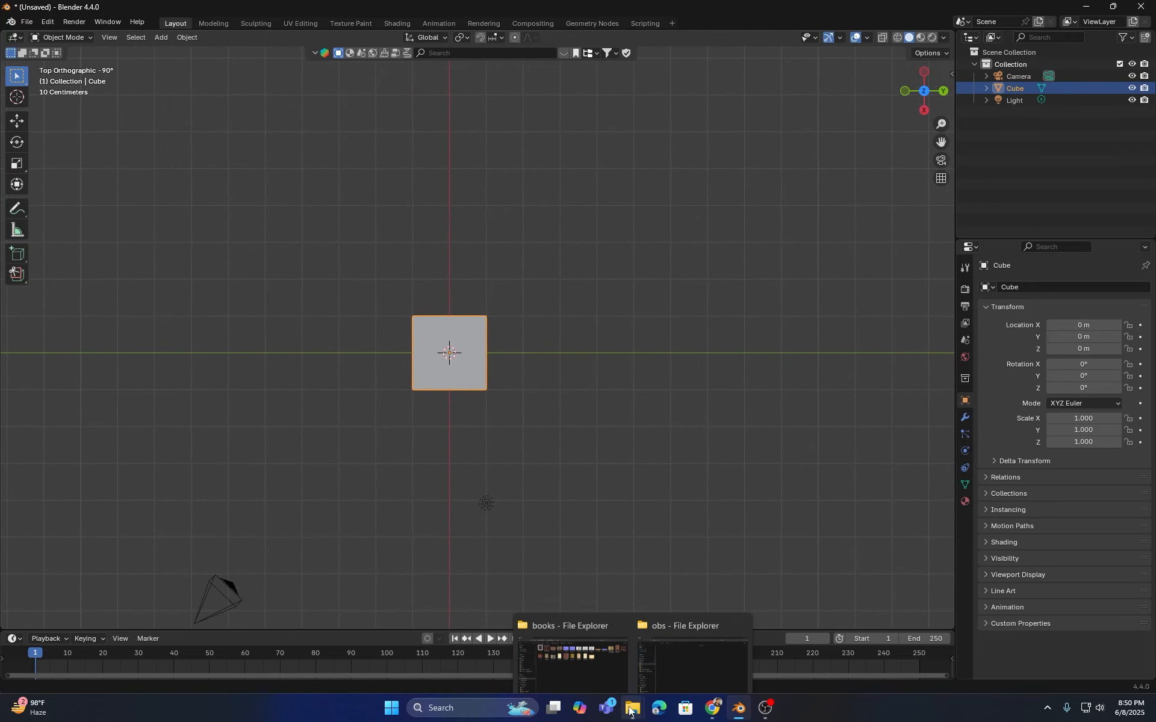
{"action": "left_click", "coordinate": [575, 662]}
{"action": "left_click_drag", "start_coordinate": [306, 121], "coordinate": [466, 271]}
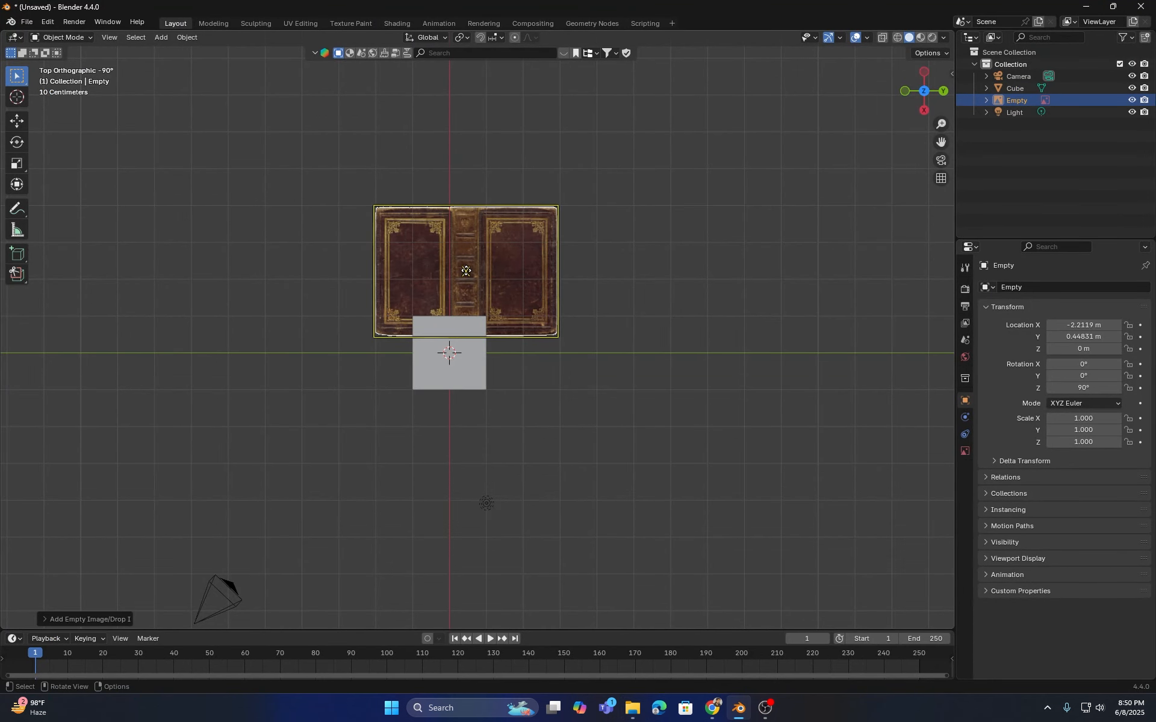
{"action": "scroll", "coordinate": [466, 271], "scroll_direction": "up", "scroll_amount": 3}
{"action": "middle_click_drag", "start_coordinate": [465, 269], "coordinate": [479, 308], "text": "shift"}
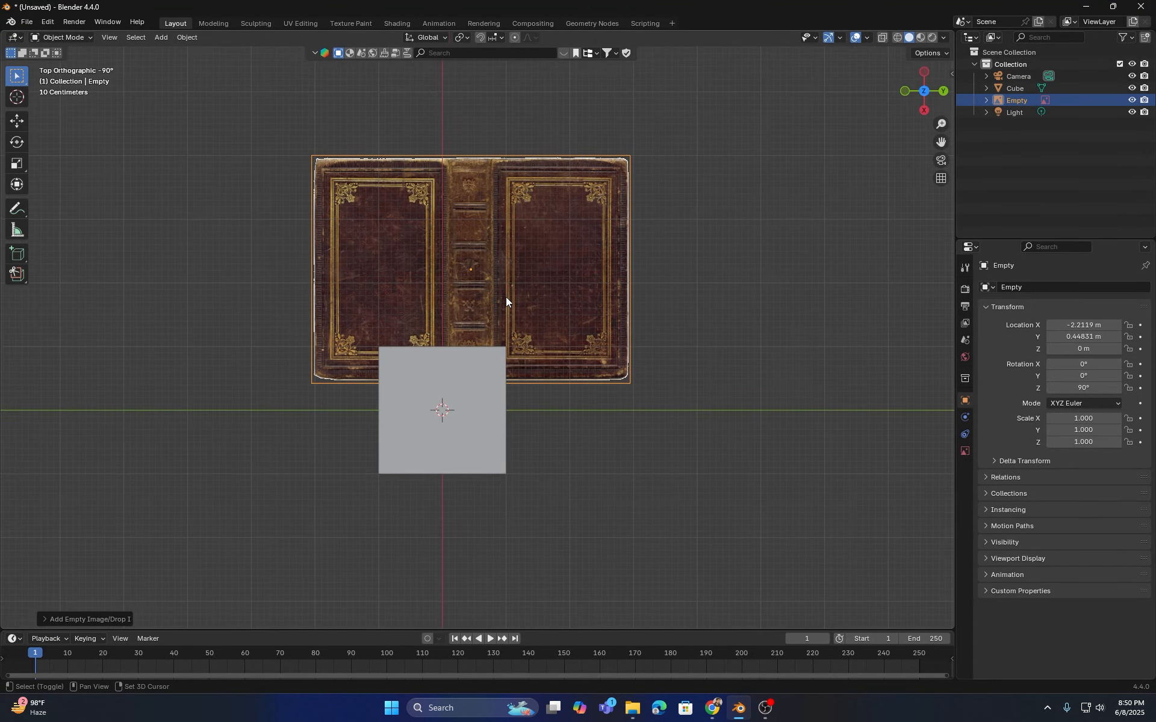
- Snap the book cover reference to the 3D cursor and enable its display in perspective view
{"action": "key", "text": "shift+s"}
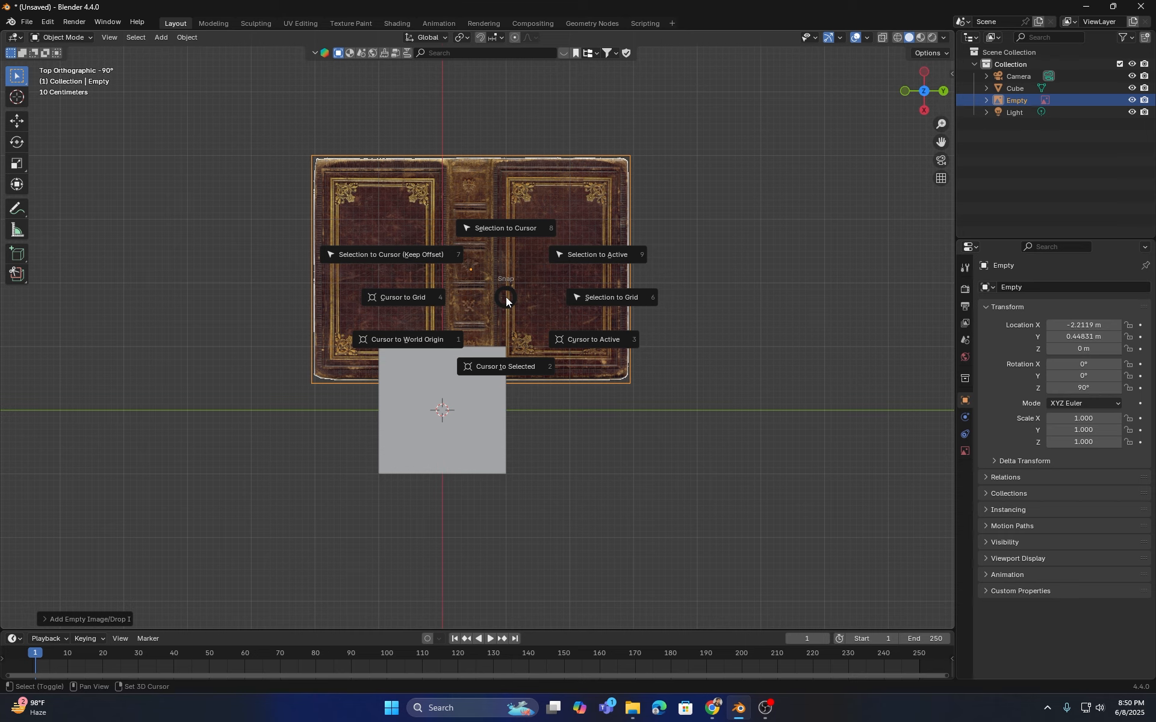
{"action": "left_click", "coordinate": [507, 232]}
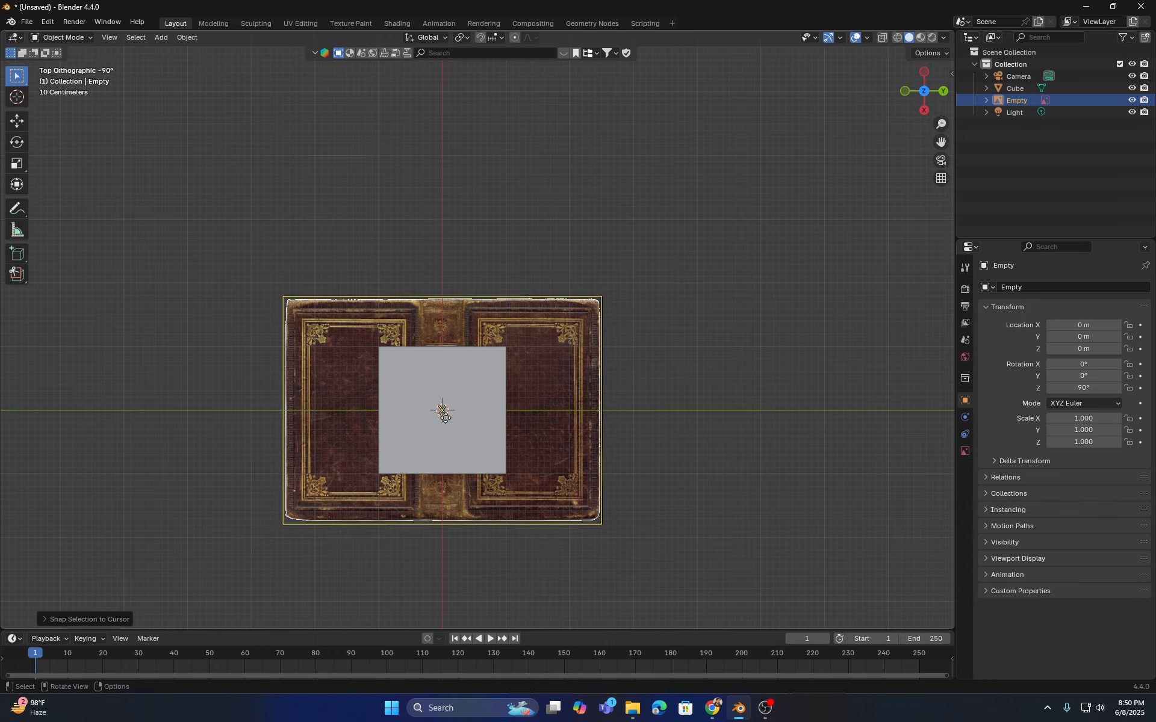
{"action": "middle_click_drag", "start_coordinate": [443, 413], "coordinate": [464, 248]}
{"action": "middle_click_drag", "start_coordinate": [464, 305], "coordinate": [472, 302], "text": "shift"}
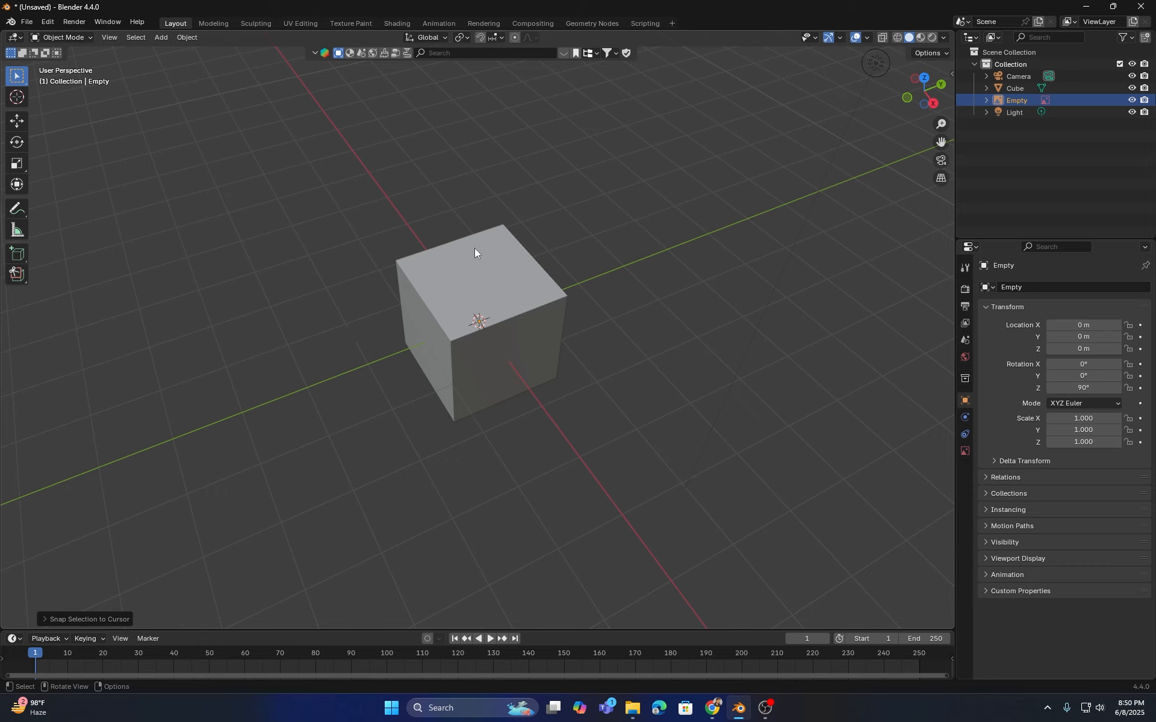
{"action": "left_click", "coordinate": [965, 451]}
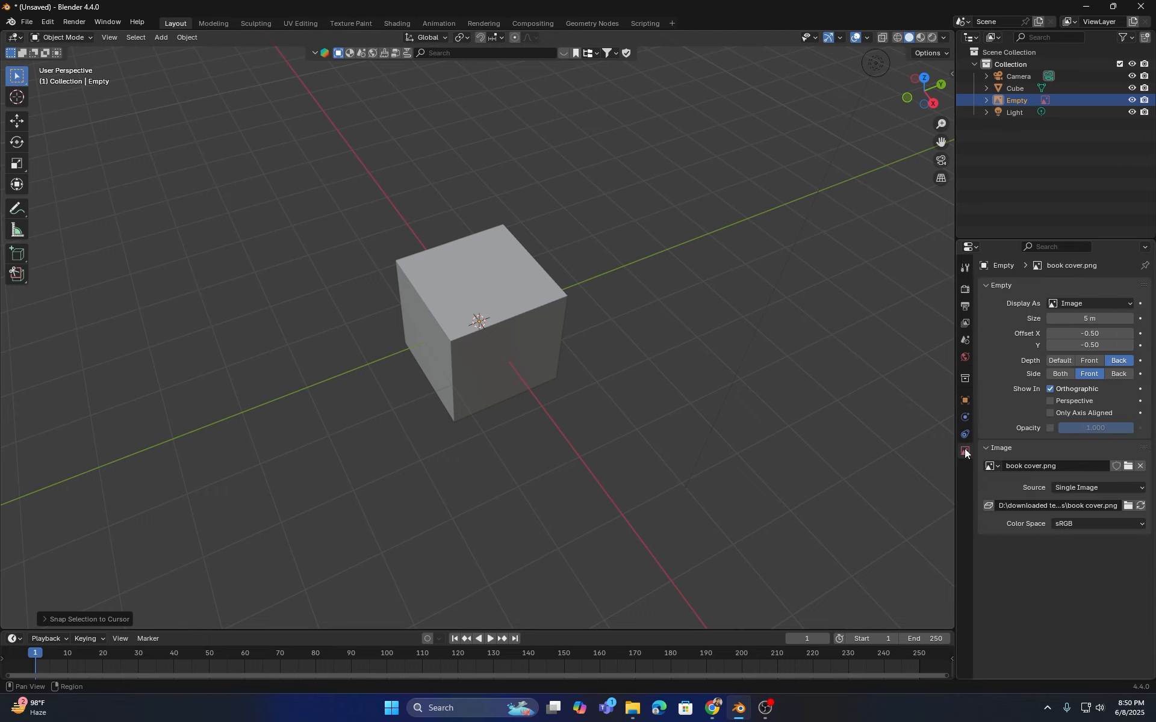
{"action": "left_click", "coordinate": [1050, 404]}
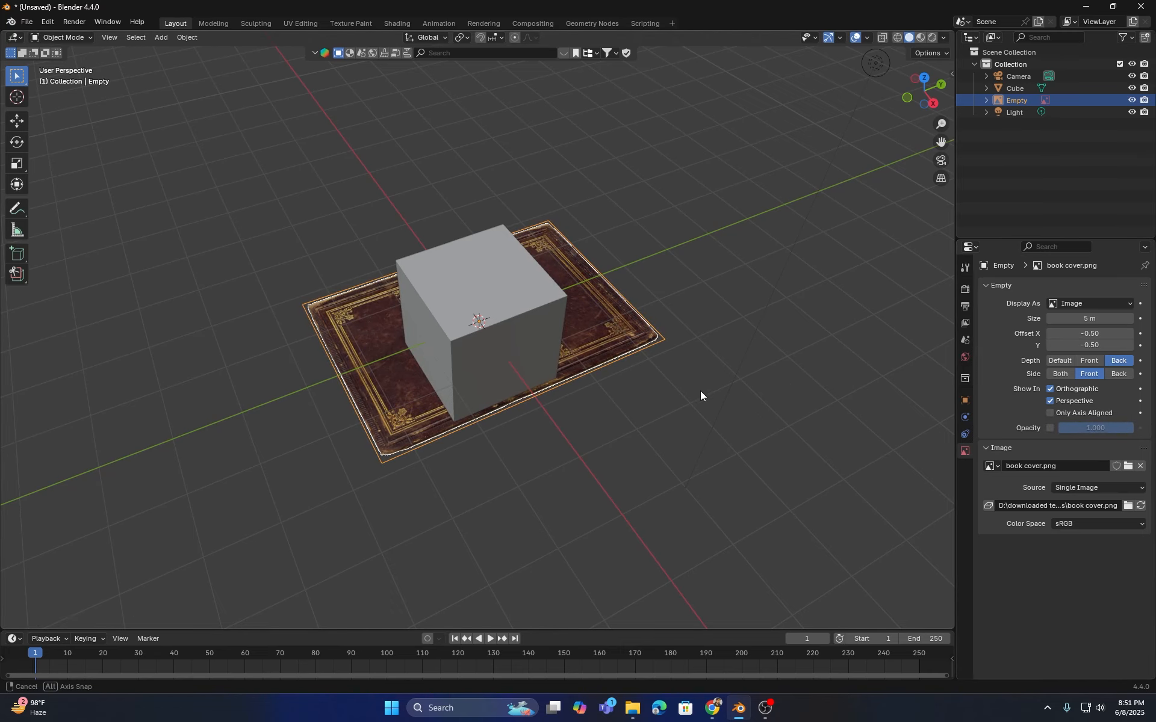
- Put the cube into Edit Mode in top view and turn on X-ray so the cover image shows through
{"action": "middle_click_drag", "start_coordinate": [699, 391], "coordinate": [630, 464]}
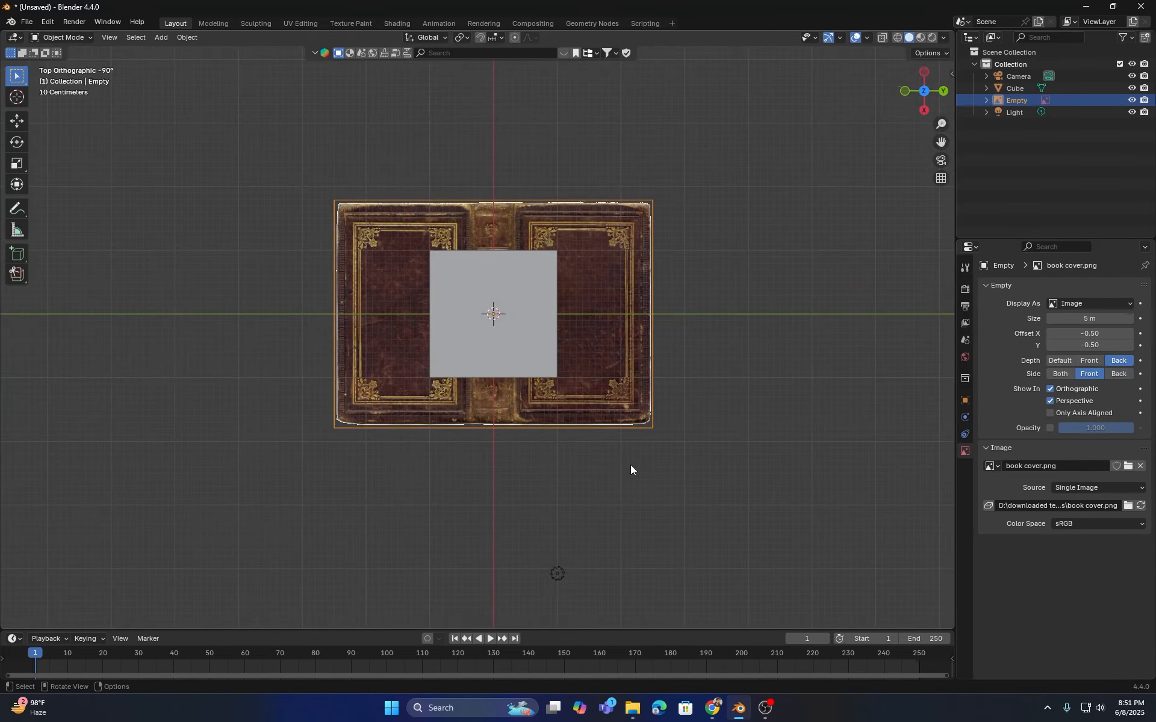
{"action": "middle_click_drag", "start_coordinate": [395, 370], "coordinate": [442, 288]}
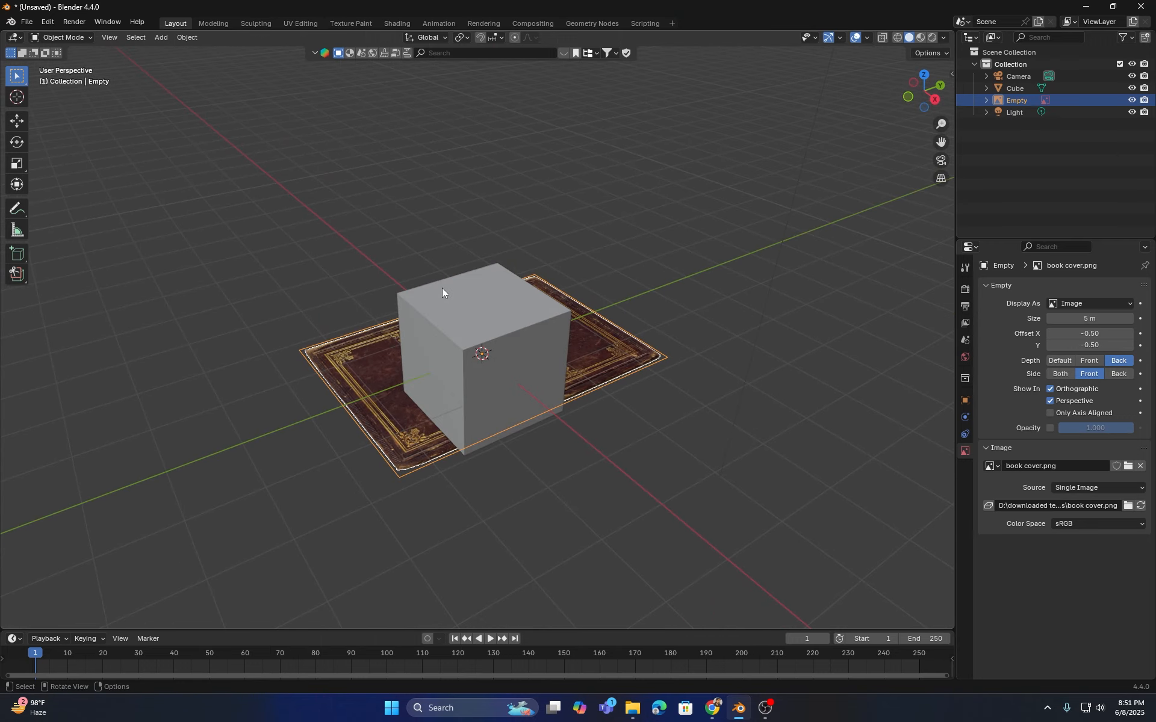
{"action": "middle_click_drag", "start_coordinate": [529, 334], "coordinate": [513, 504]}
{"action": "left_click", "coordinate": [526, 328]}
{"action": "key", "text": "Tab"}
{"action": "middle_click_drag", "start_coordinate": [601, 367], "coordinate": [574, 380], "text": "shift"}
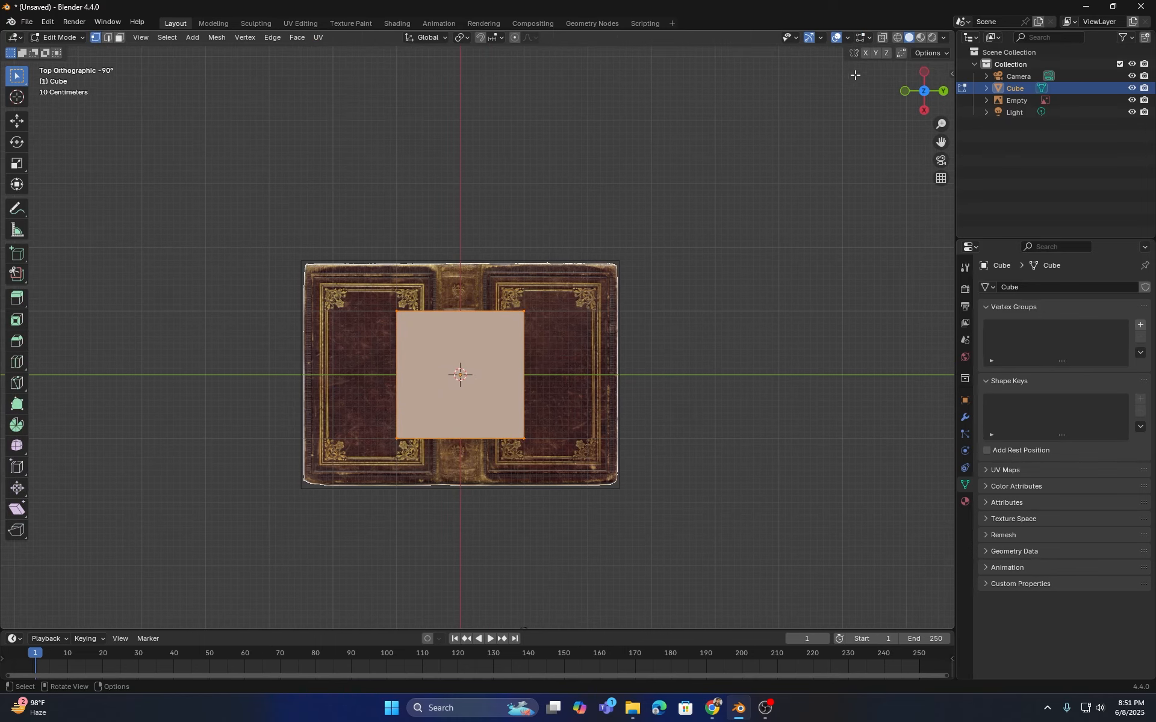
{"action": "left_click", "coordinate": [883, 37]}
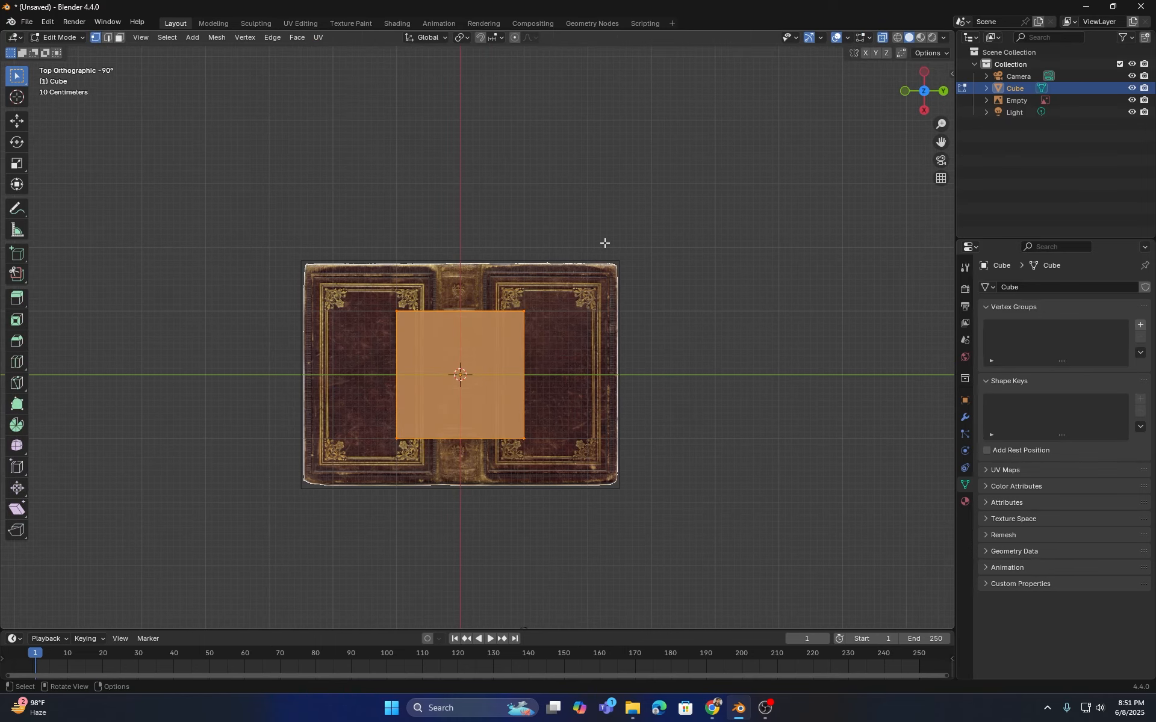
- Move the vertices of the cube's positive Y side about 1.42 m along Y to the cover image's outer edge
{"action": "left_click_drag", "start_coordinate": [605, 244], "coordinate": [472, 585]}
{"action": "middle_click_drag", "start_coordinate": [573, 413], "coordinate": [566, 413], "text": "shift"}
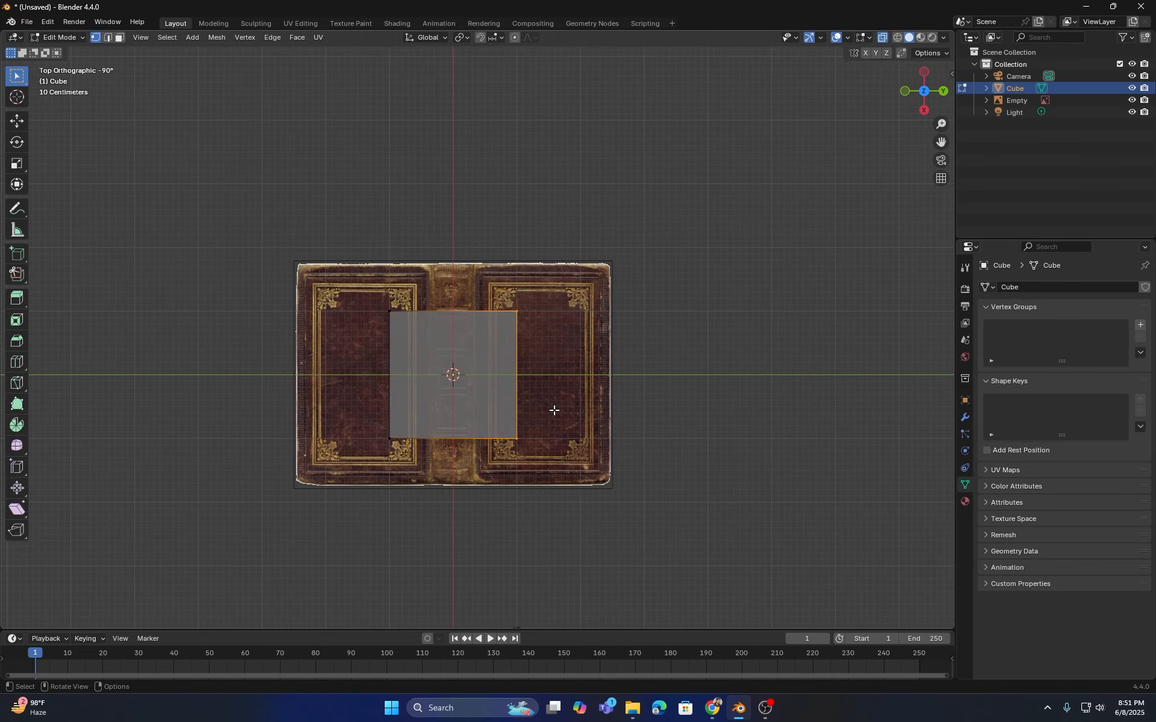
{"action": "key", "text": "g"}
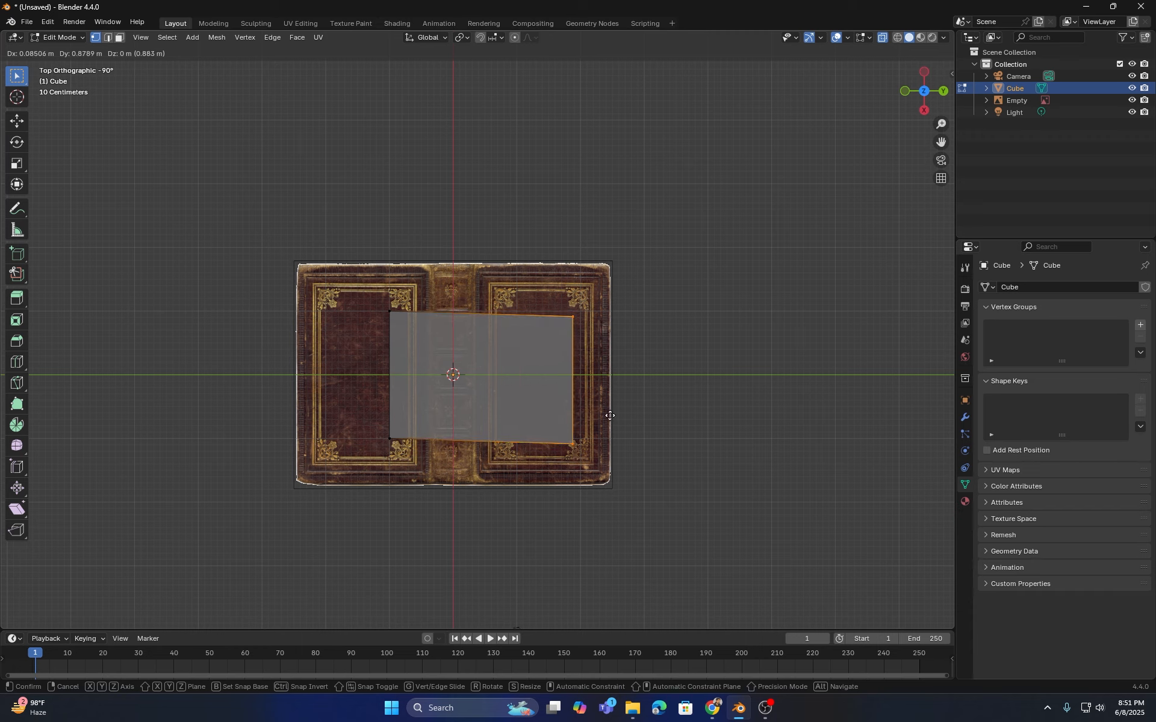
{"action": "key", "text": "y"}
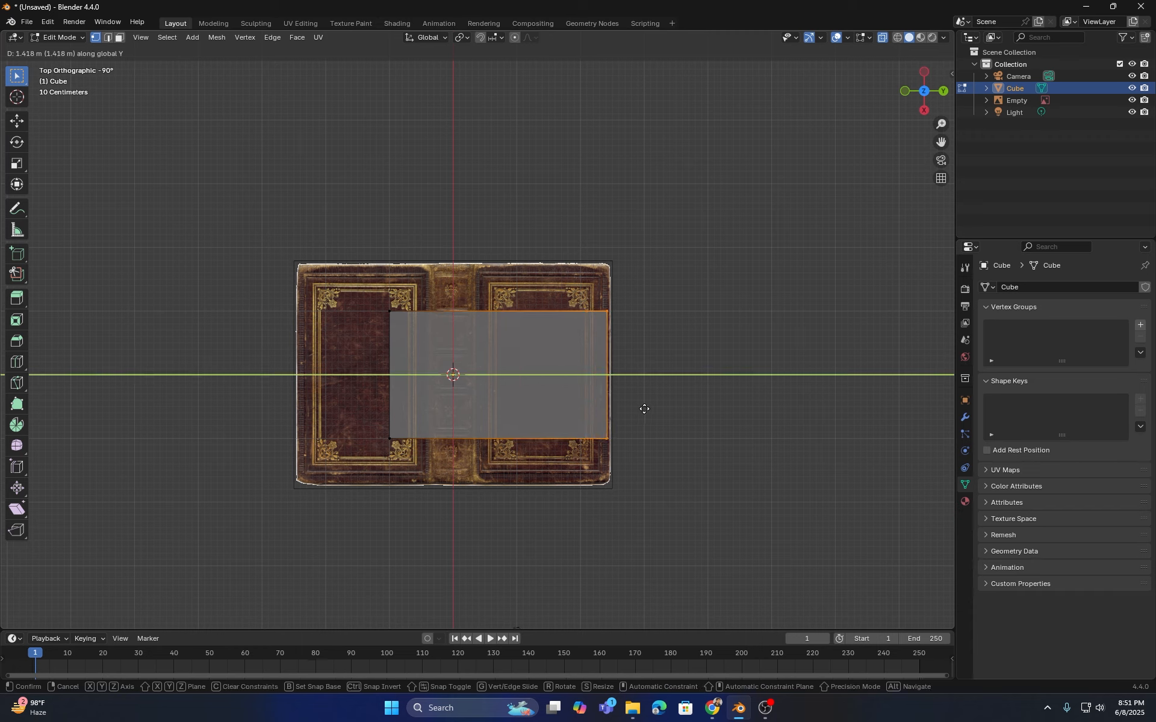
{"action": "key", "text": "Escape"}
- Move the cube's two end sides outward along X to match the upper and lower edges of the book cover
{"action": "left_click_drag", "start_coordinate": [699, 238], "coordinate": [356, 364]}
{"action": "key", "text": "g"}
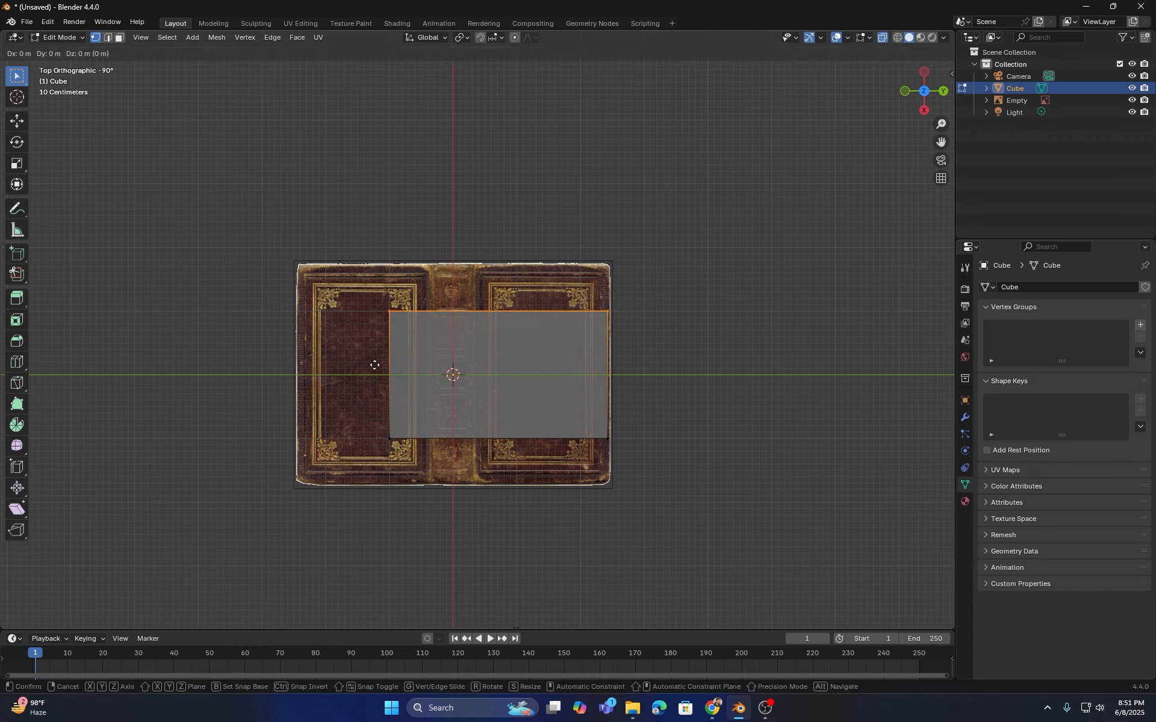
{"action": "key", "text": "x"}
{"action": "left_click", "coordinate": [395, 320]}
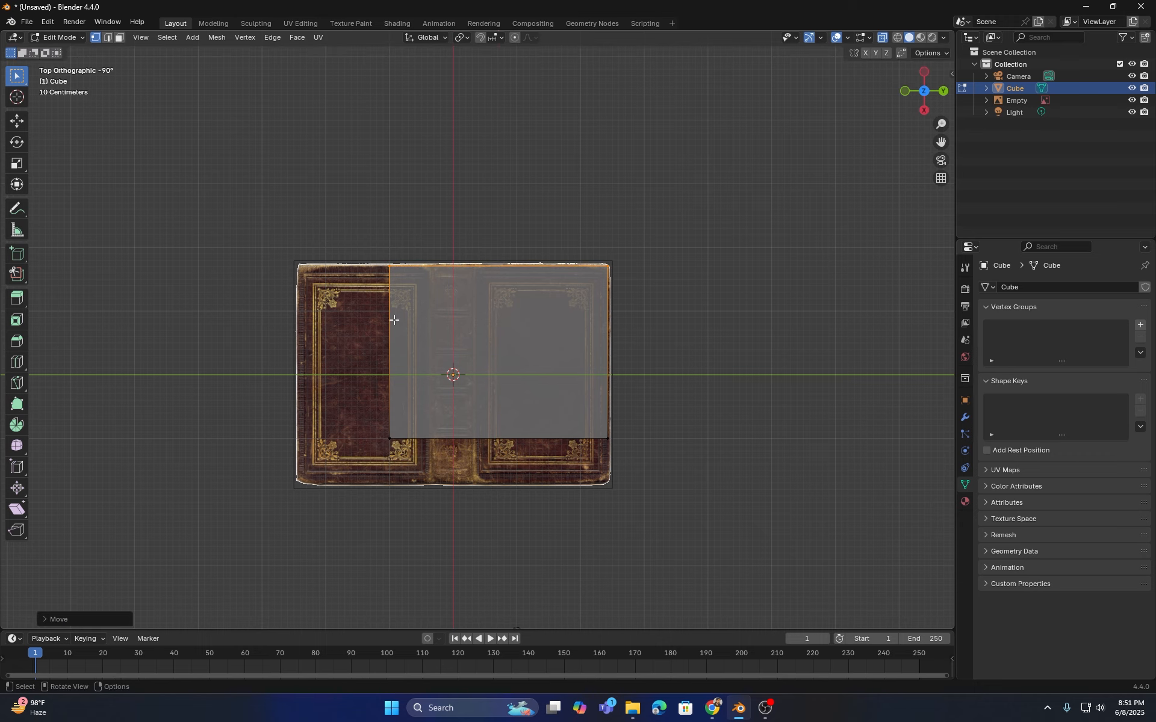
{"action": "left_click_drag", "start_coordinate": [679, 408], "coordinate": [247, 470]}
{"action": "key", "text": "g"}
{"action": "key", "text": "x"}
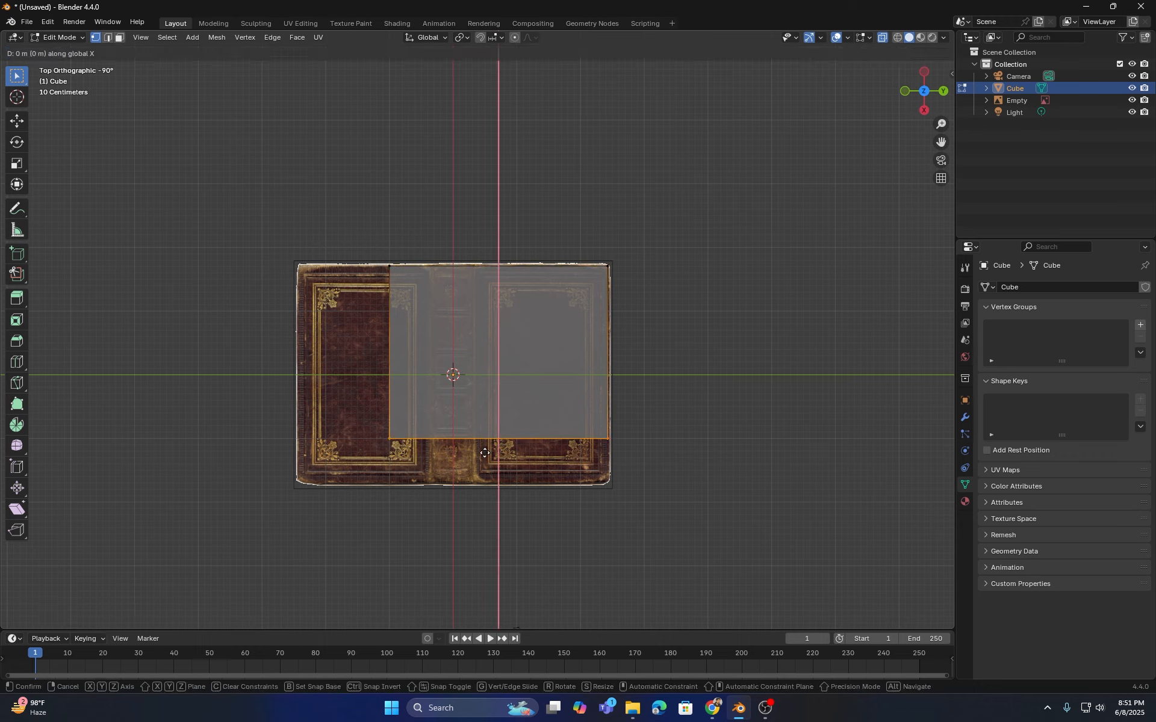
{"action": "left_click", "coordinate": [484, 495]}
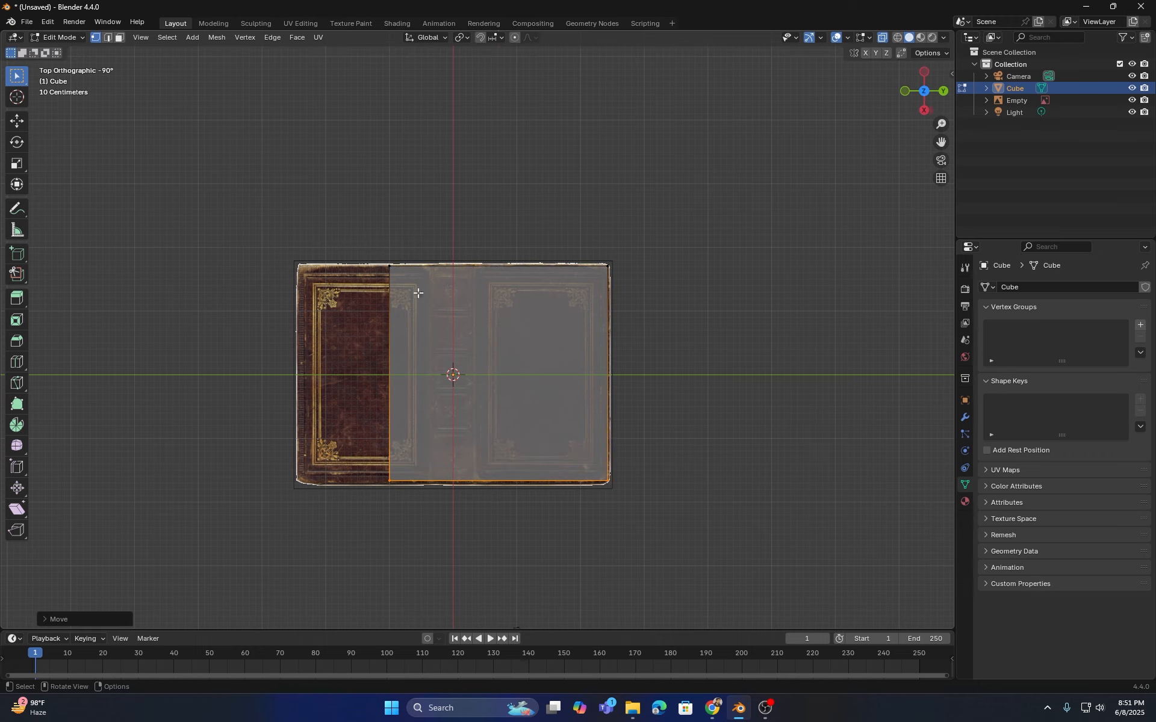
- Move the cube's negative Y side about 1.35 m along Y to the border between spine and front cover, and leave Edit Mode
{"action": "left_click_drag", "start_coordinate": [448, 222], "coordinate": [331, 575]}
{"action": "key", "text": "g"}
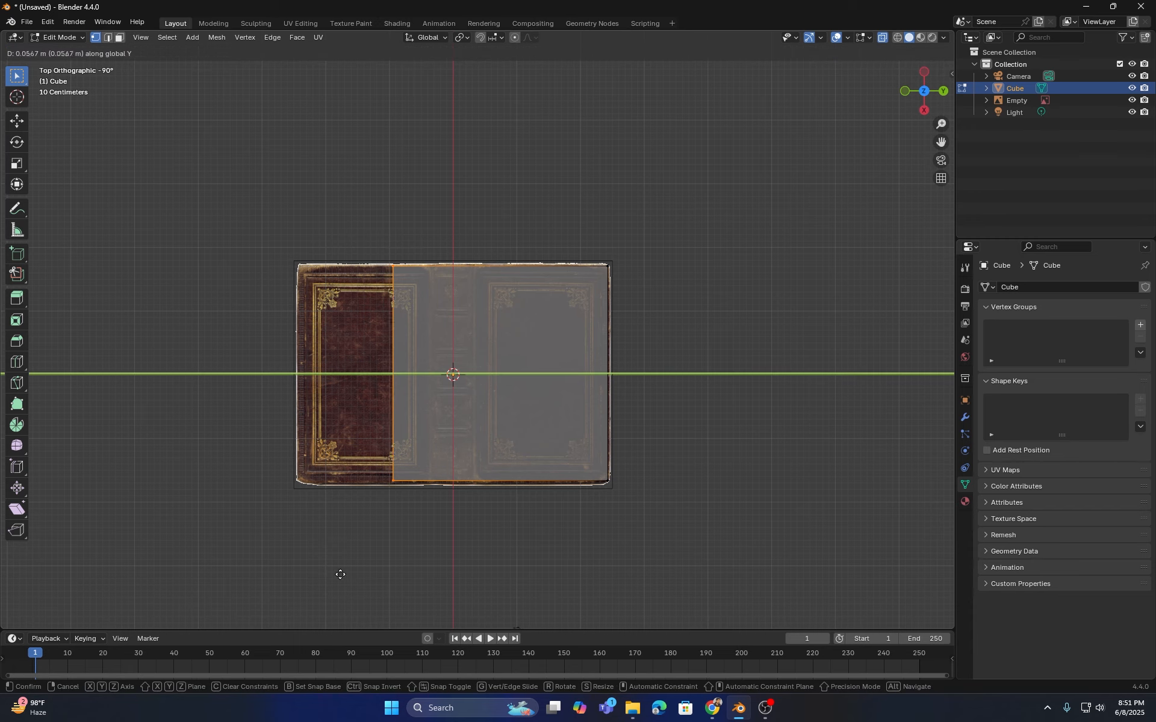
{"action": "key", "text": "y"}
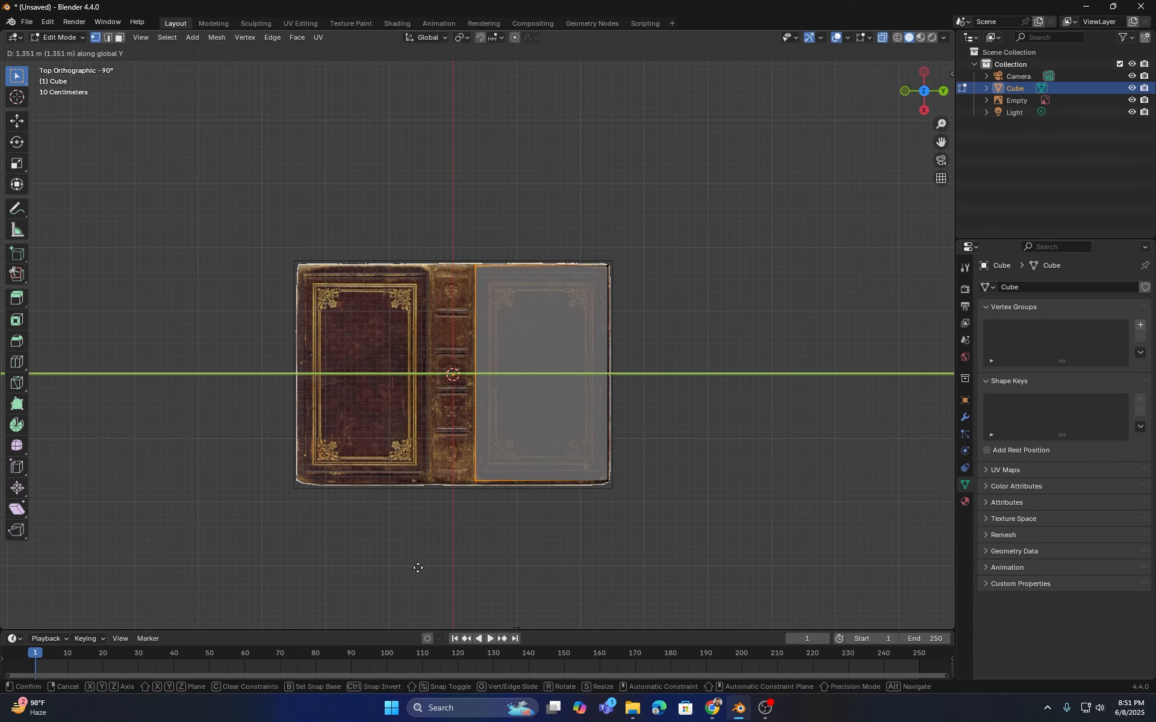
{"action": "left_click", "coordinate": [415, 566]}
{"action": "key", "text": "Tab"}
- Rotate the book cover reference image 90° about the X axis so it stands upright
{"action": "scroll", "coordinate": [526, 417], "scroll_direction": "up", "scroll_amount": 1}
{"action": "middle_click_drag", "start_coordinate": [529, 415], "coordinate": [573, 347]}
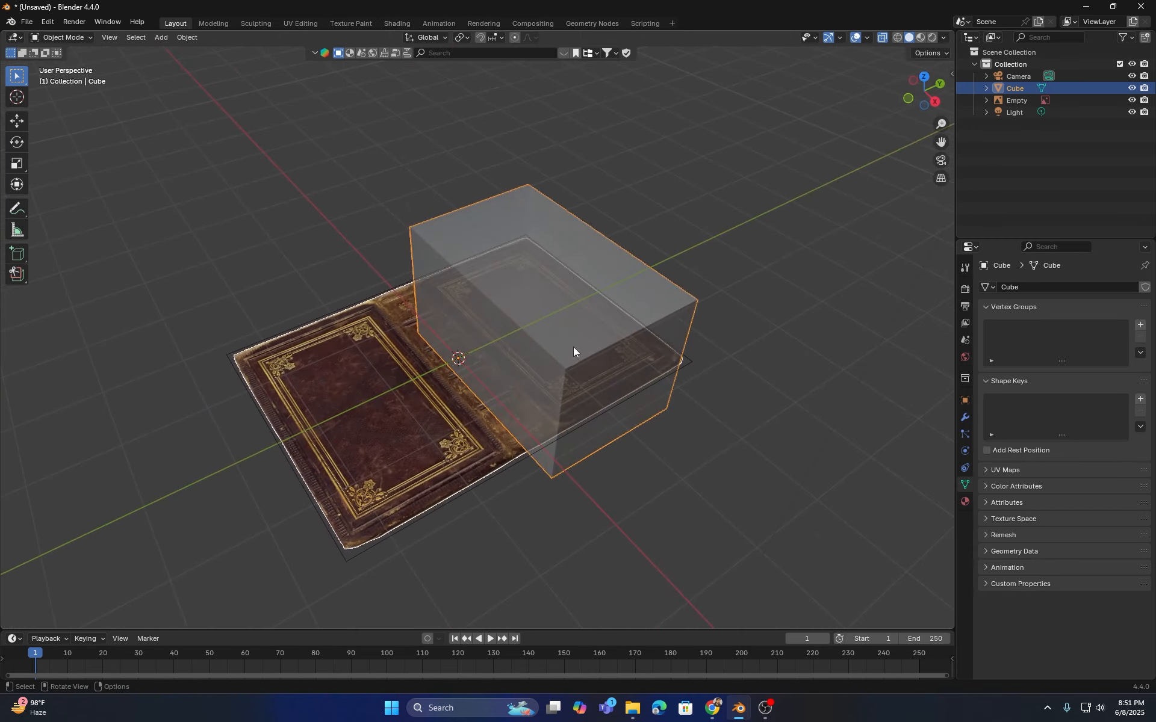
{"action": "middle_click_drag", "start_coordinate": [503, 373], "coordinate": [472, 408]}
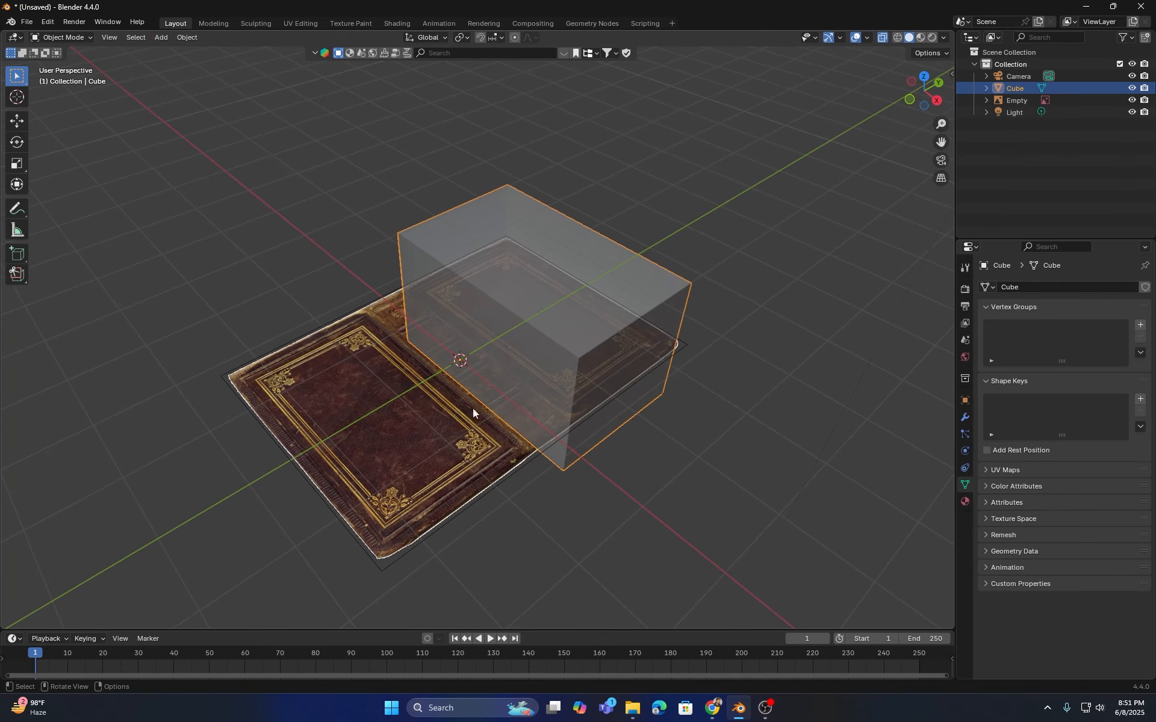
{"action": "left_click", "coordinate": [435, 436]}
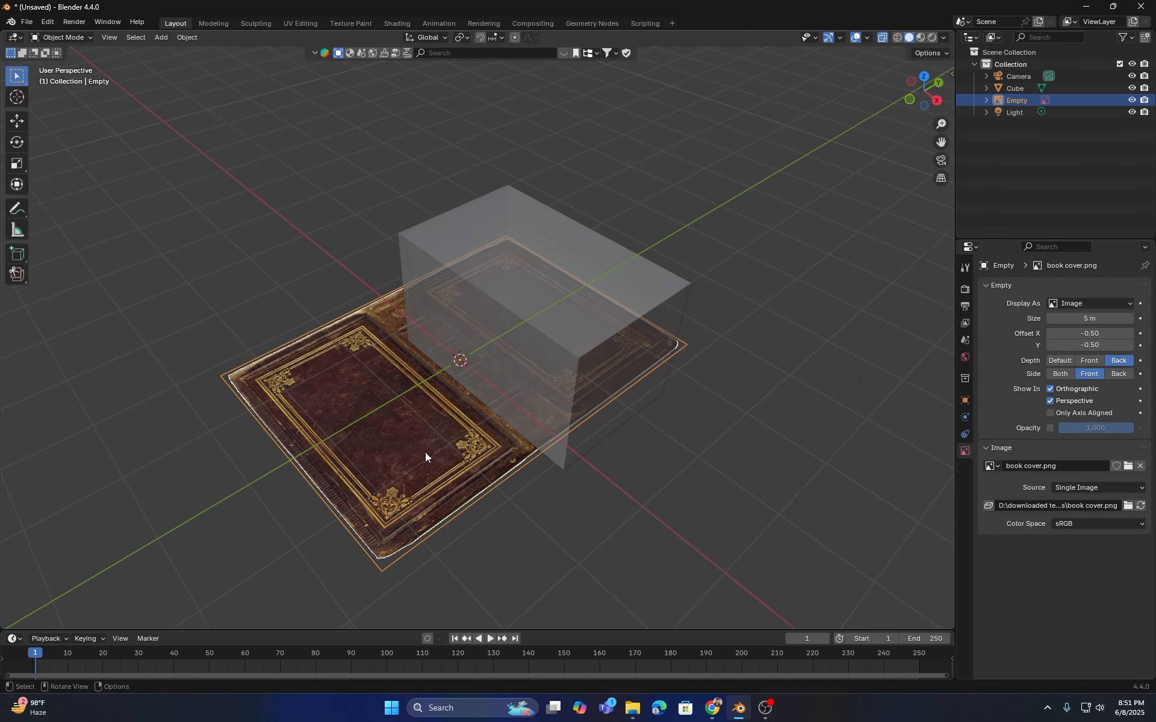
{"action": "type", "text": "r"}
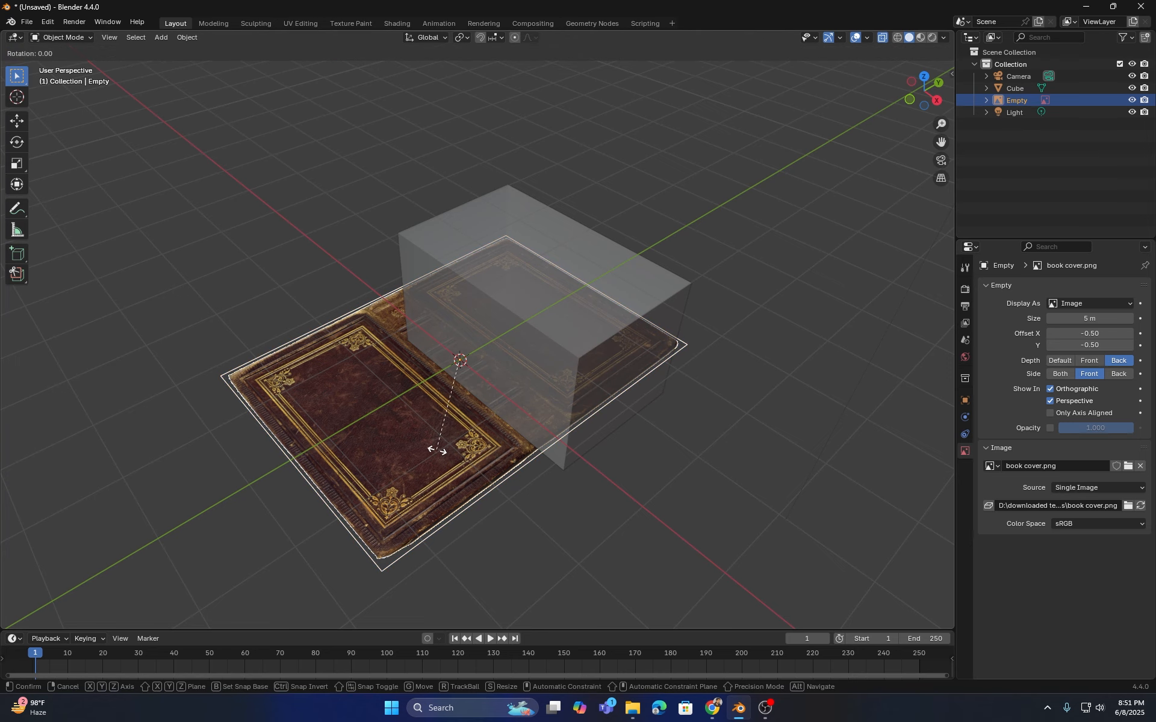
{"action": "type", "text": "x90"}
{"action": "key", "text": "Return"}
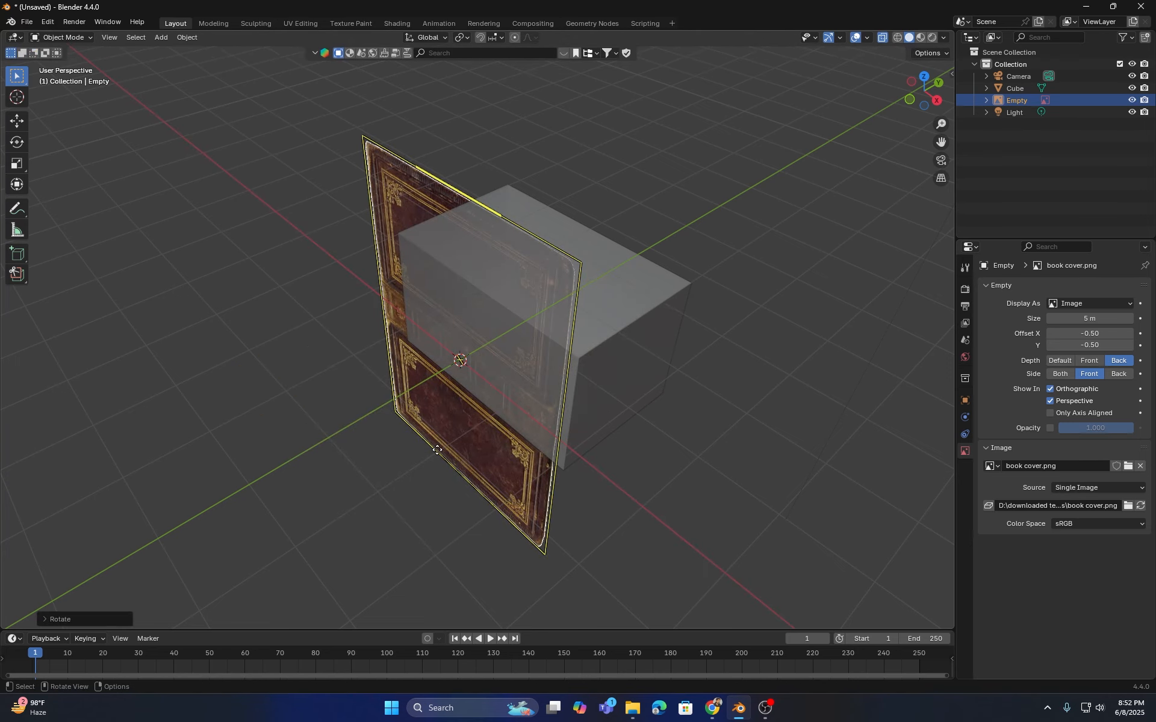
- In front view, scale the cube's whole mesh along Z to about 0.35 to match the spine thickness, and return to Object Mode
{"action": "key", "text": "KP_1"}
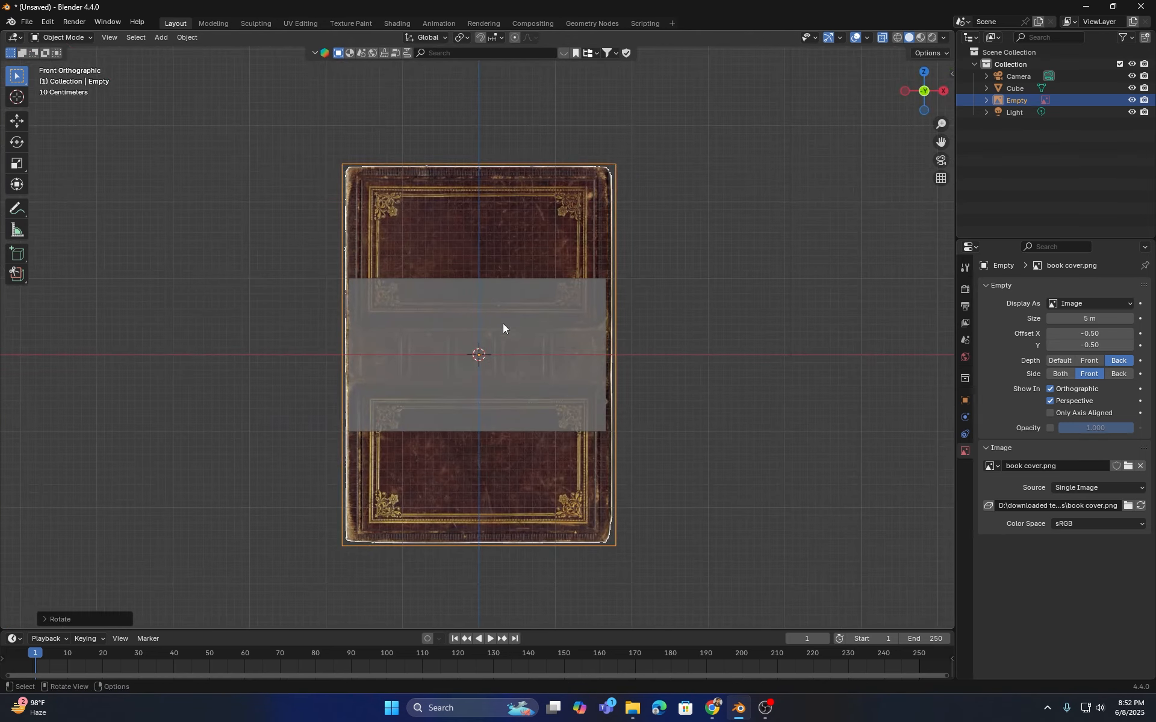
{"action": "left_click", "coordinate": [575, 379]}
{"action": "key", "text": "Tab"}
{"action": "scroll", "coordinate": [575, 375], "scroll_direction": "up", "scroll_amount": 2}
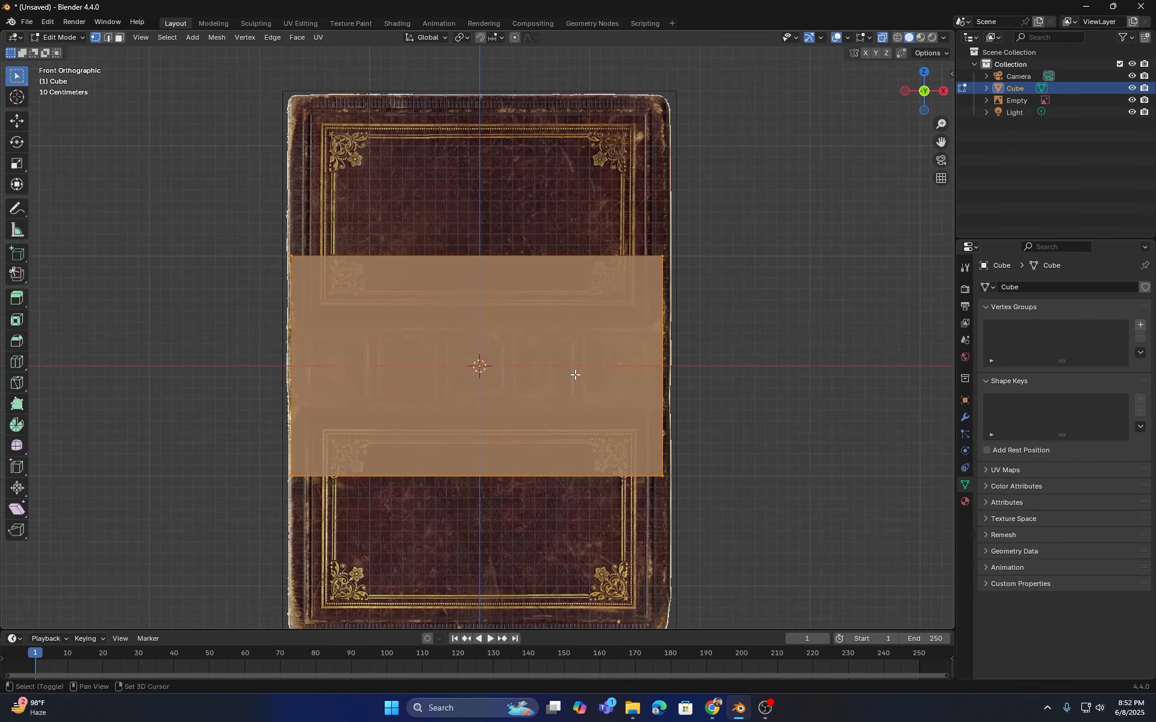
{"action": "middle_click_drag", "start_coordinate": [575, 375], "coordinate": [566, 414], "text": "shift"}
{"action": "key", "text": "a"}
{"action": "key", "text": "s"}
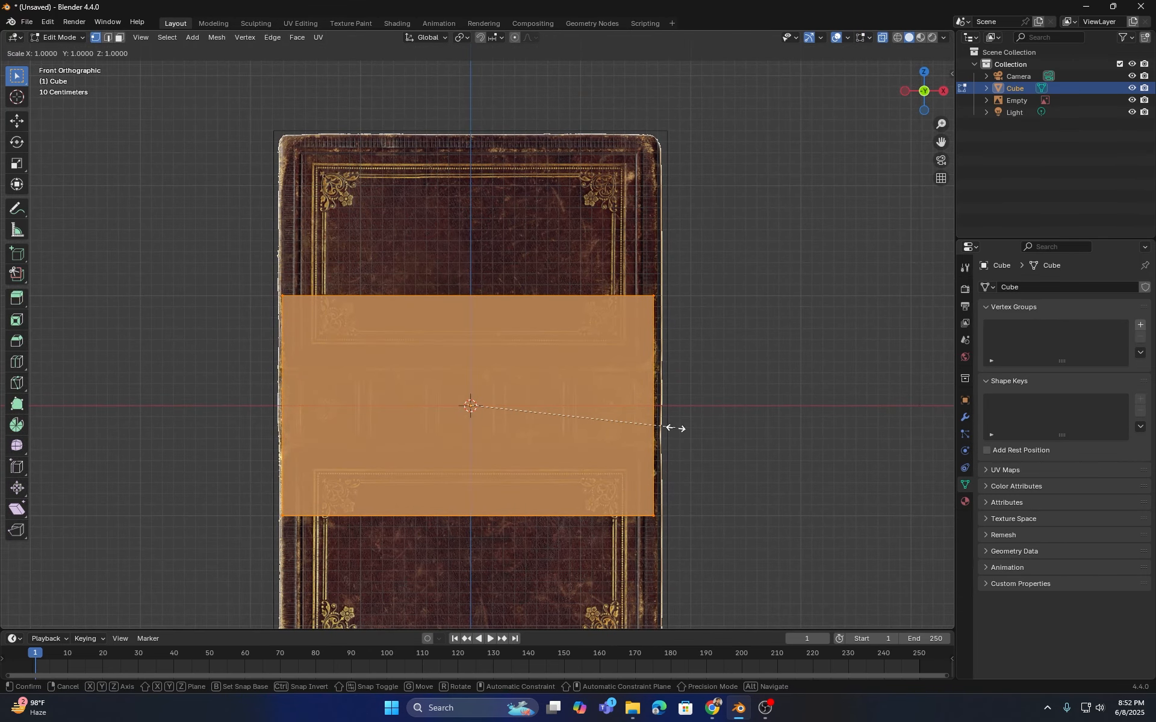
{"action": "key", "text": "z"}
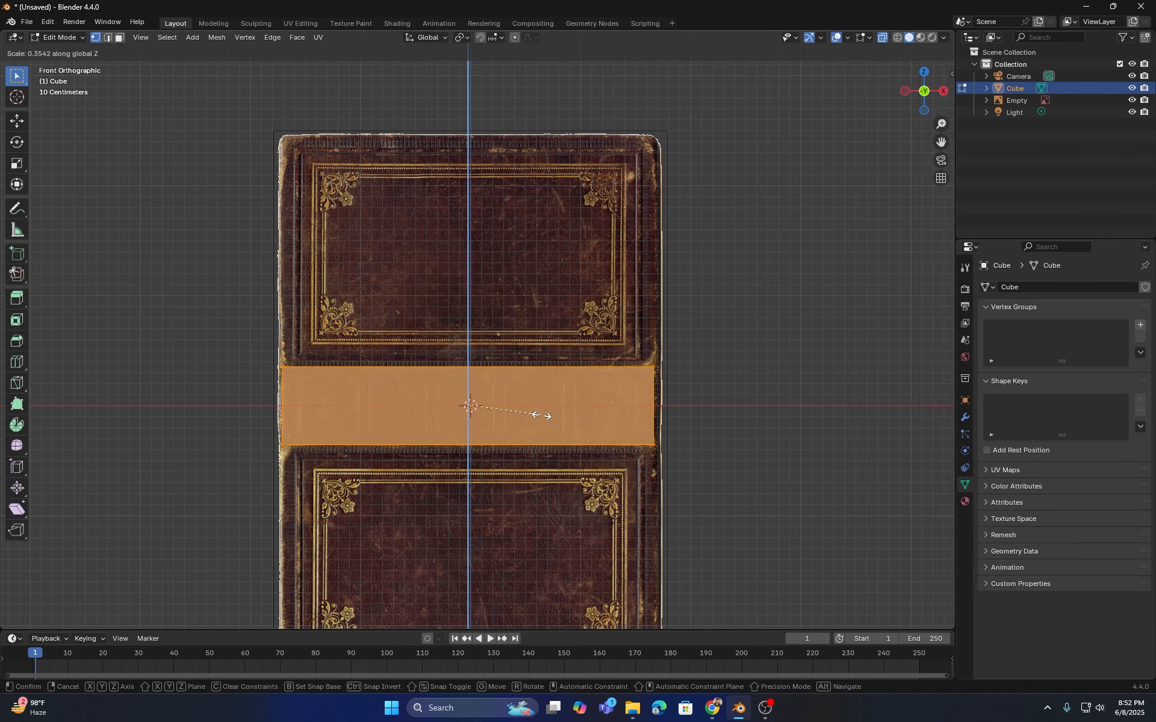
{"action": "left_click", "coordinate": [537, 417]}
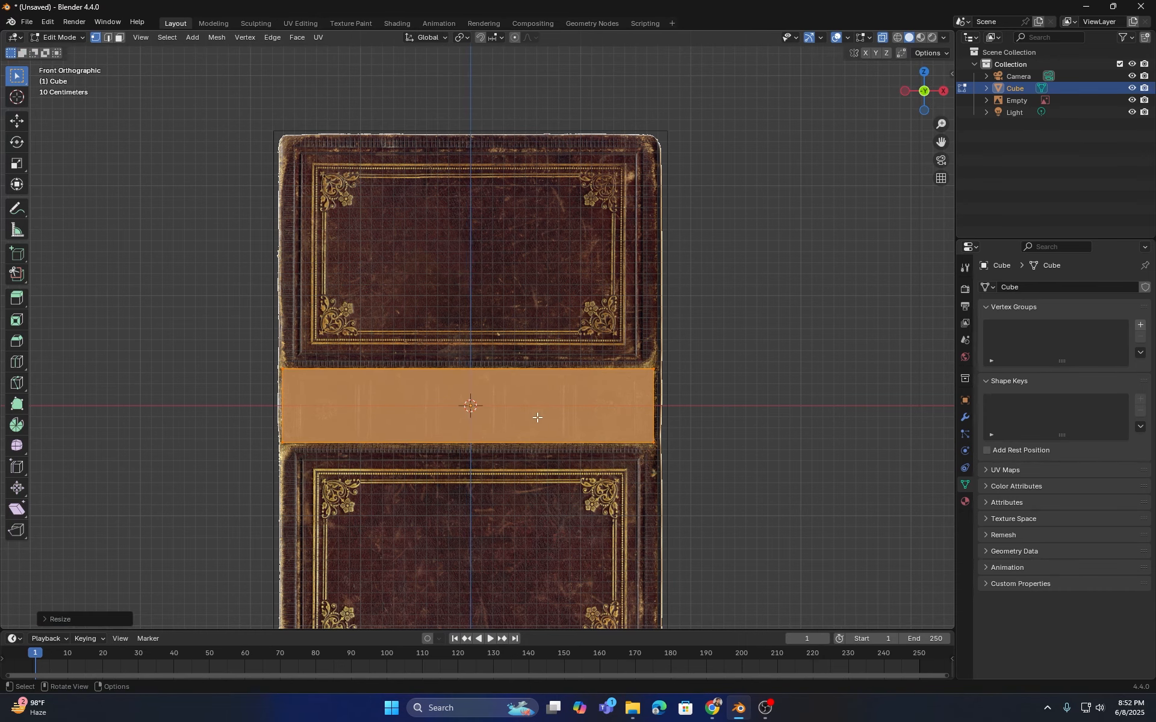
{"action": "scroll", "coordinate": [538, 417], "scroll_direction": "down", "scroll_amount": 1}
{"action": "middle_click_drag", "start_coordinate": [635, 396], "coordinate": [571, 417]}
{"action": "key", "text": "Tab"}
- Hide the book cover reference image, select the book block and turn off X-ray
{"action": "left_click", "coordinate": [747, 309]}
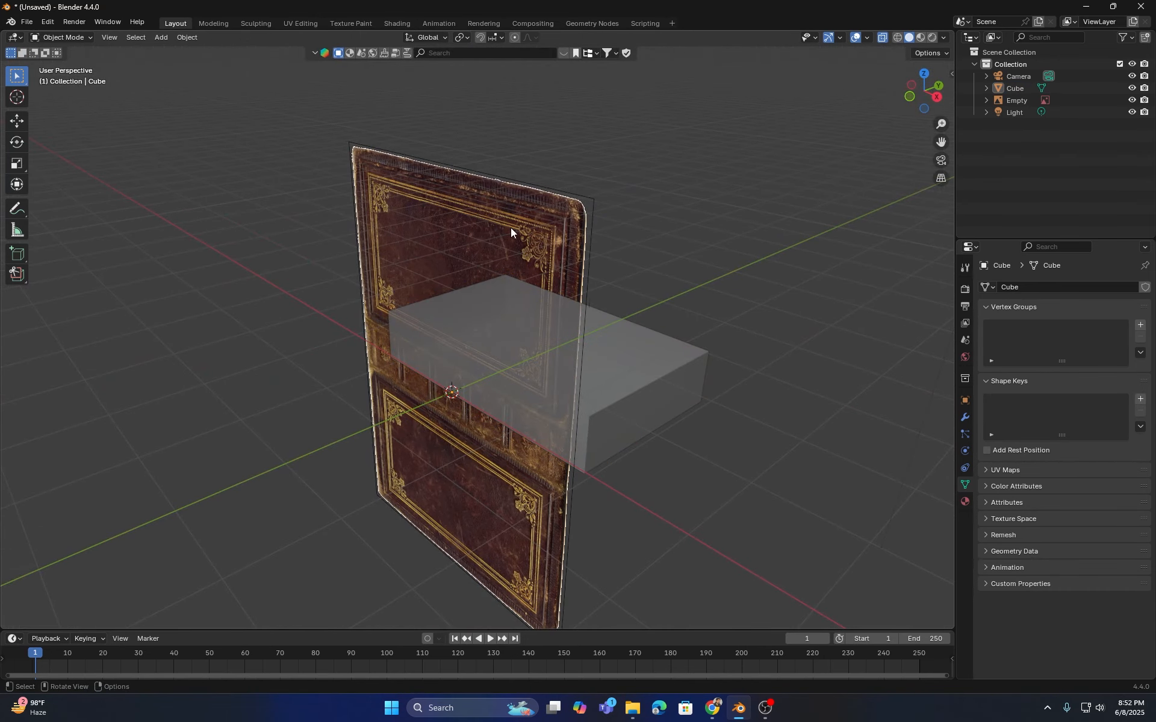
{"action": "left_click", "coordinate": [511, 232]}
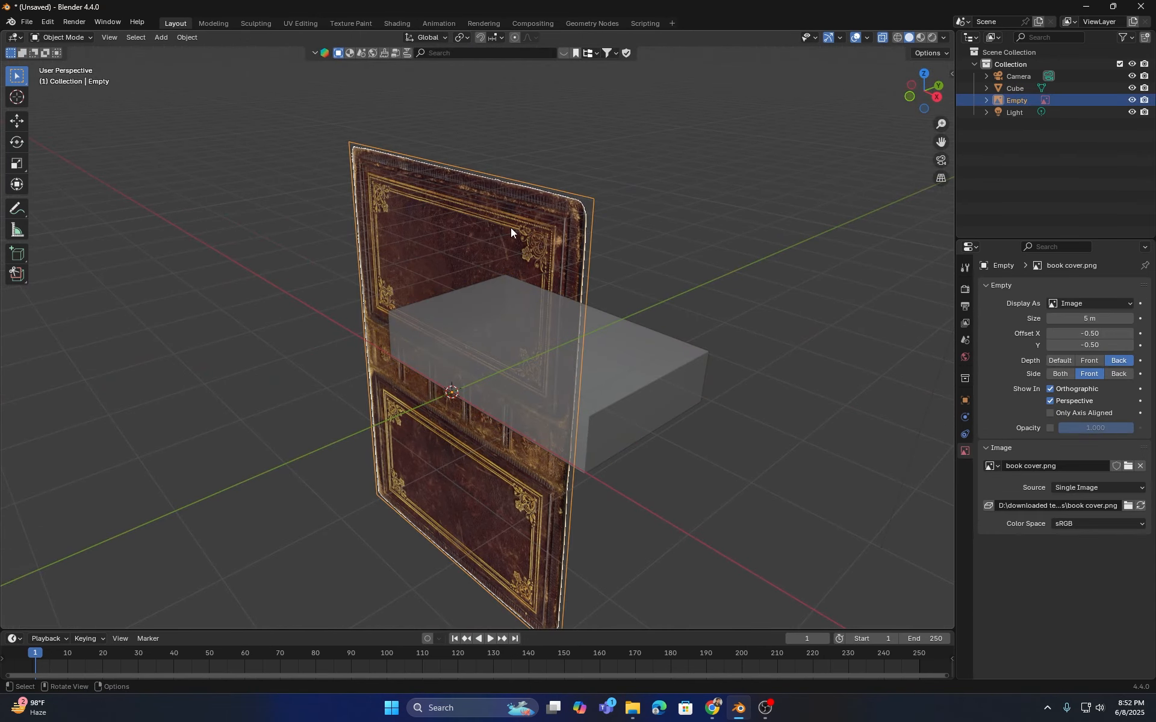
{"action": "left_click", "coordinate": [1133, 101]}
{"action": "middle_click_drag", "start_coordinate": [736, 255], "coordinate": [708, 283]}
{"action": "left_click", "coordinate": [653, 342]}
{"action": "left_click", "coordinate": [883, 39]}
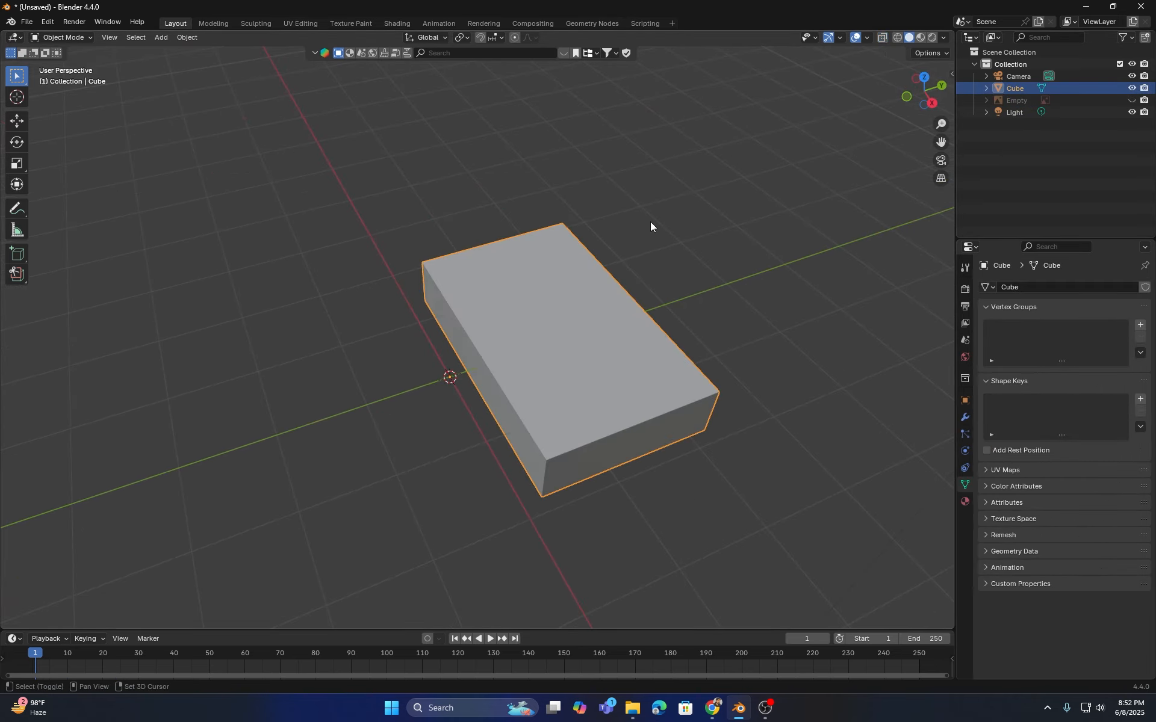
- Set the book block's origin to its geometry and snap the block to the 3D cursor
{"action": "middle_click_drag", "start_coordinate": [650, 226], "coordinate": [525, 378]}
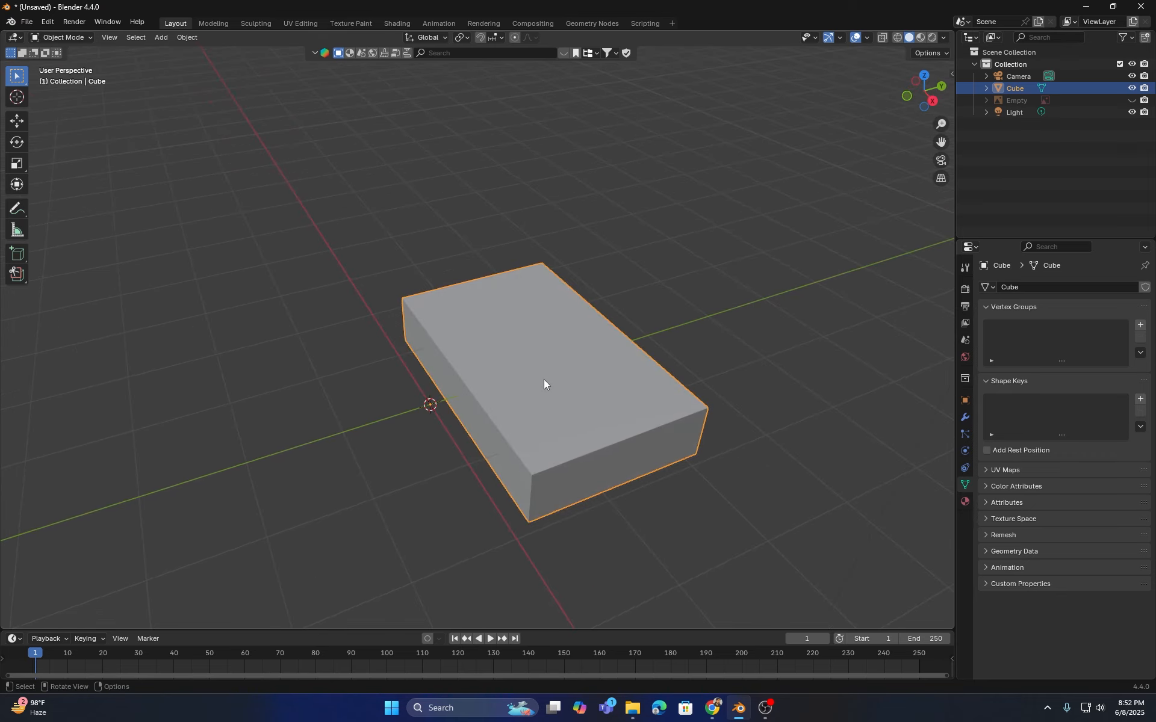
{"action": "middle_click_drag", "start_coordinate": [544, 380], "coordinate": [547, 380]}
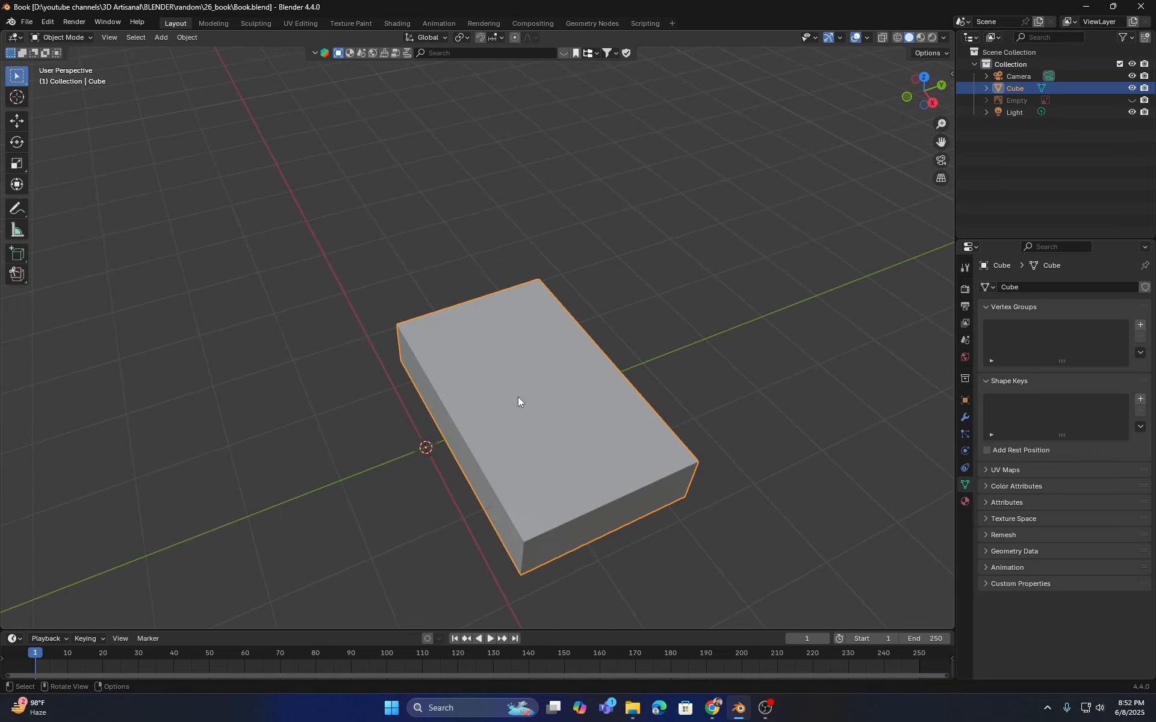
{"action": "scroll", "coordinate": [518, 396], "scroll_direction": "up", "scroll_amount": 2}
{"action": "middle_click_drag", "start_coordinate": [518, 396], "coordinate": [511, 335], "text": "shift"}
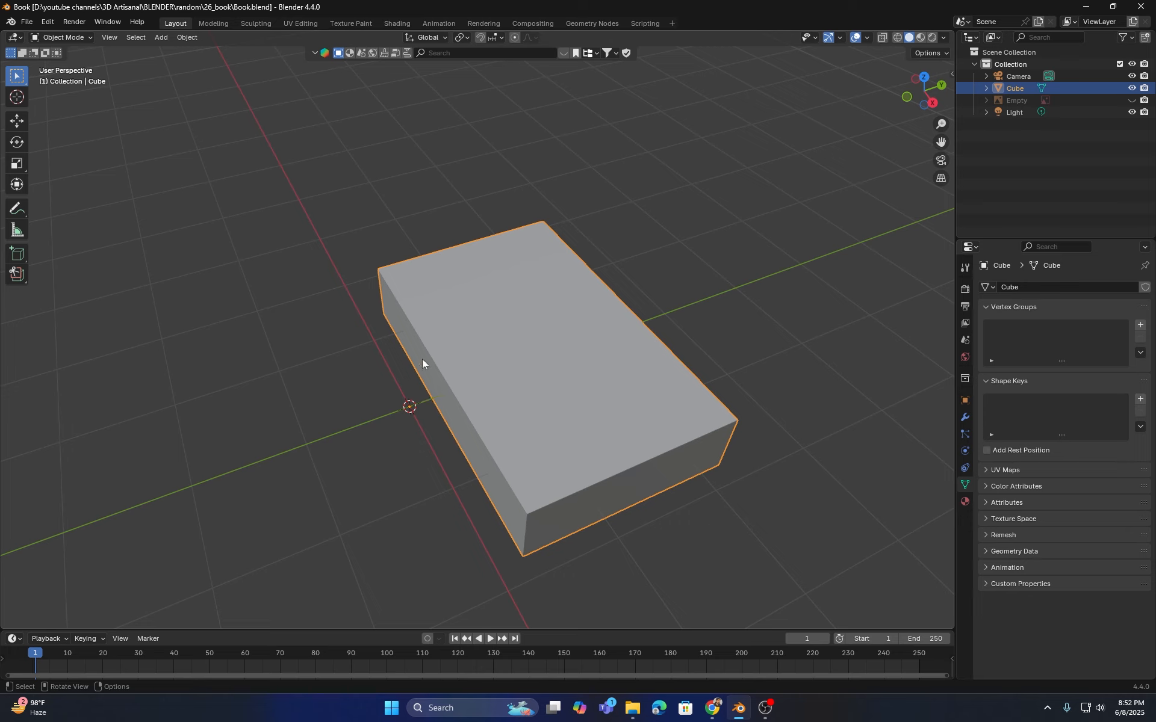
{"action": "right_click", "coordinate": [451, 294]}
{"action": "mouse_move", "coordinate": [451, 294]}
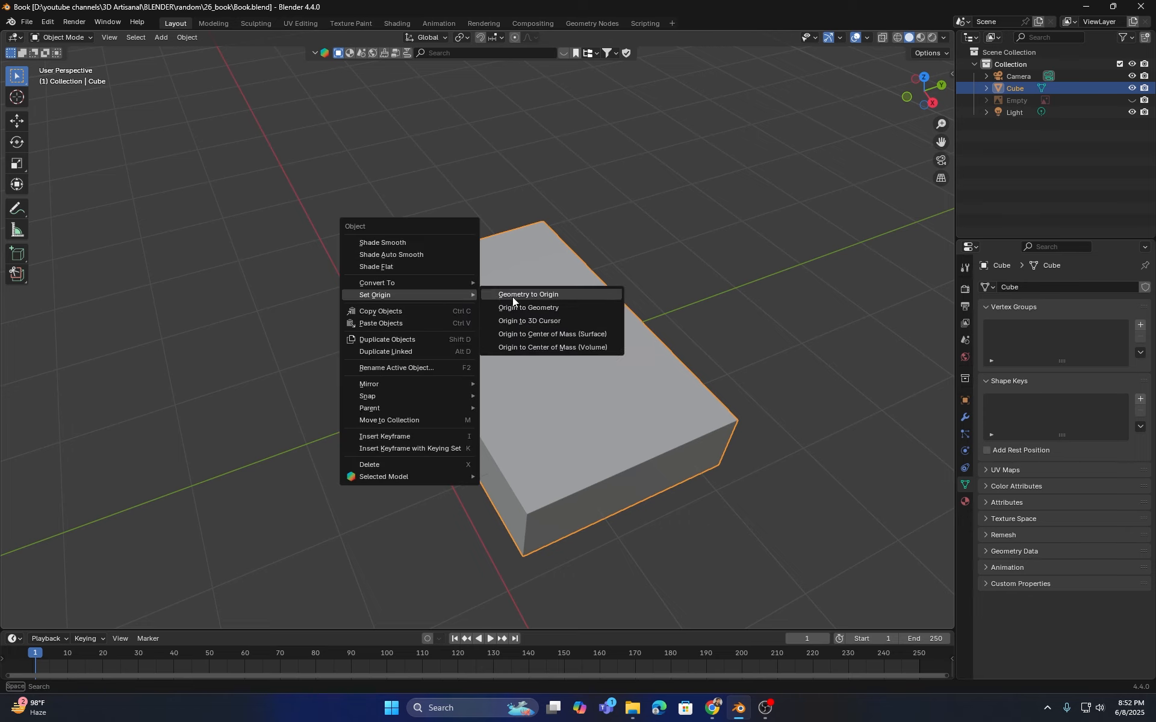
{"action": "left_click", "coordinate": [534, 309]}
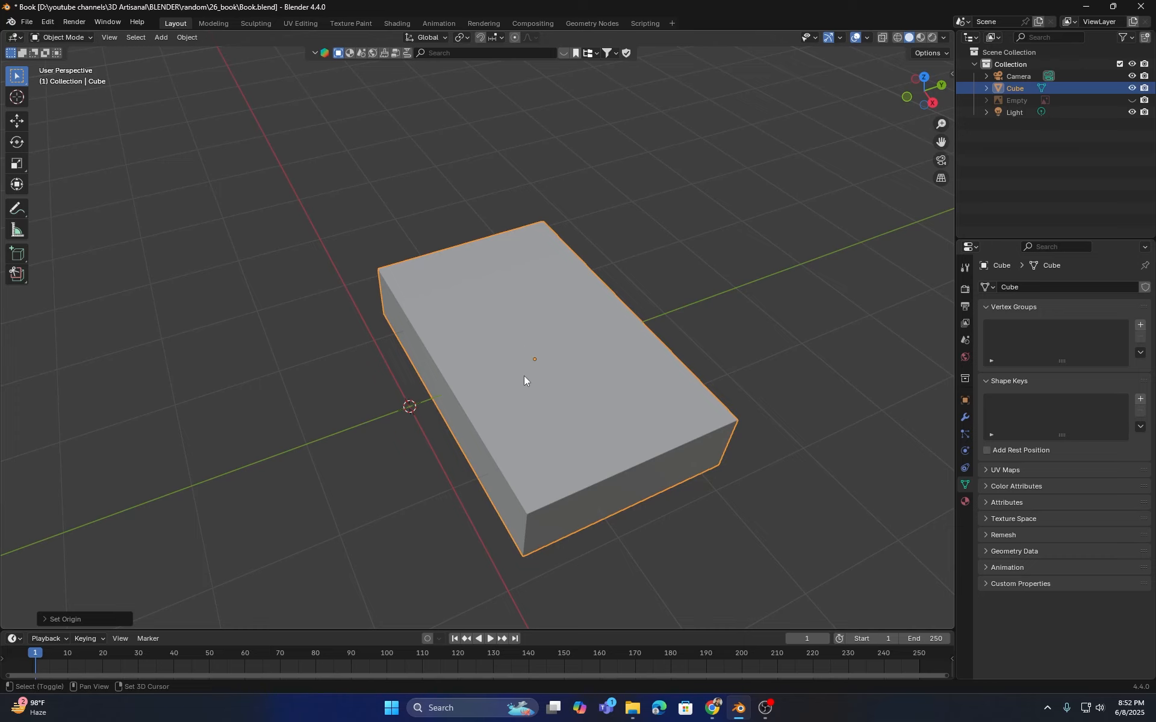
{"action": "key", "text": "shift+s"}
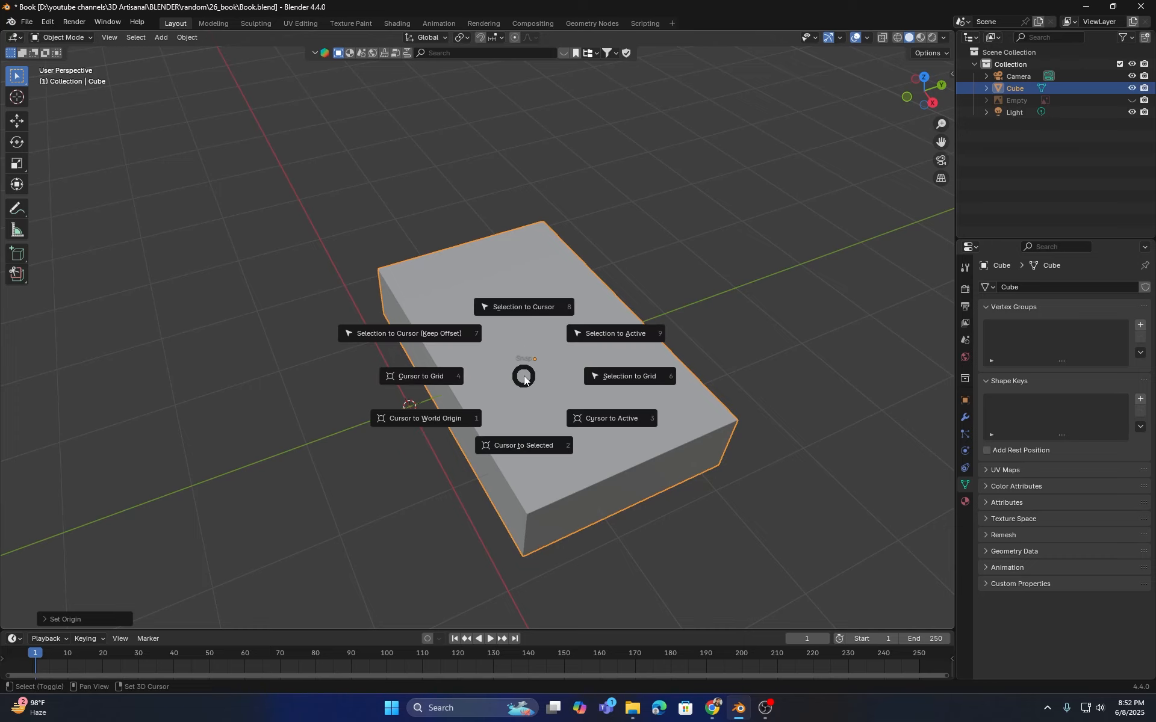
{"action": "left_click", "coordinate": [532, 307]}
- Subdivide the block's whole mesh with 3 cuts and clear the selection
{"action": "middle_click_drag", "start_coordinate": [502, 473], "coordinate": [449, 330]}
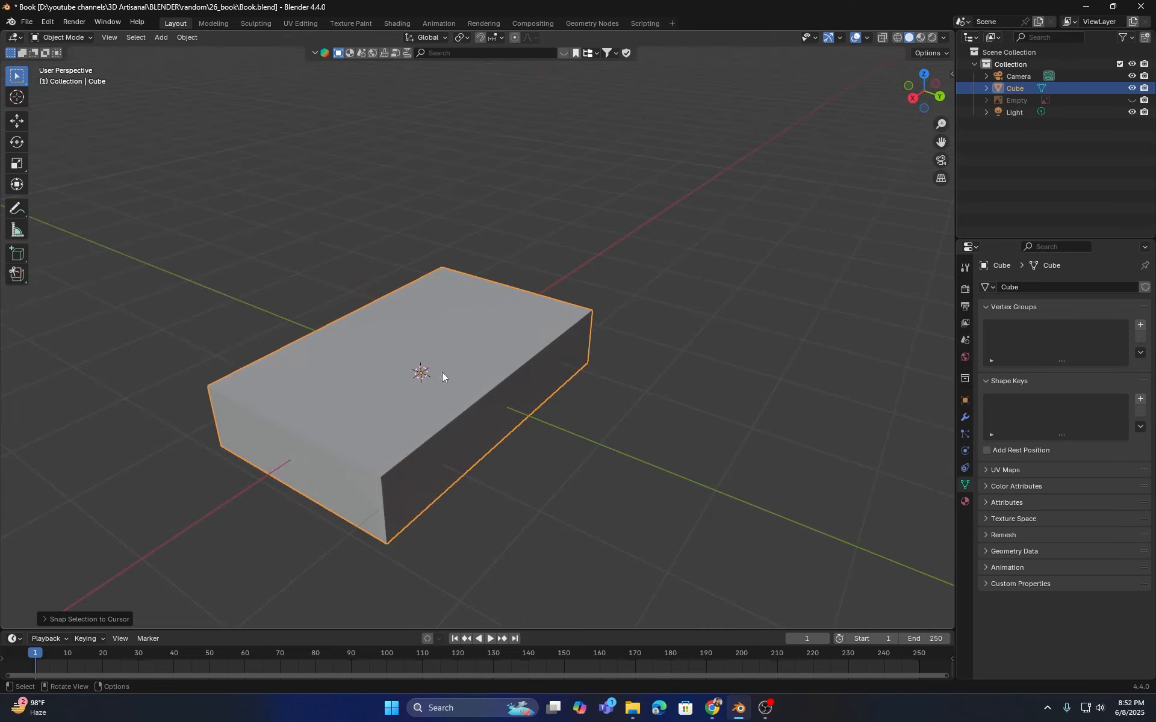
{"action": "middle_click_drag", "start_coordinate": [370, 486], "coordinate": [526, 420]}
{"action": "key", "text": "Tab"}
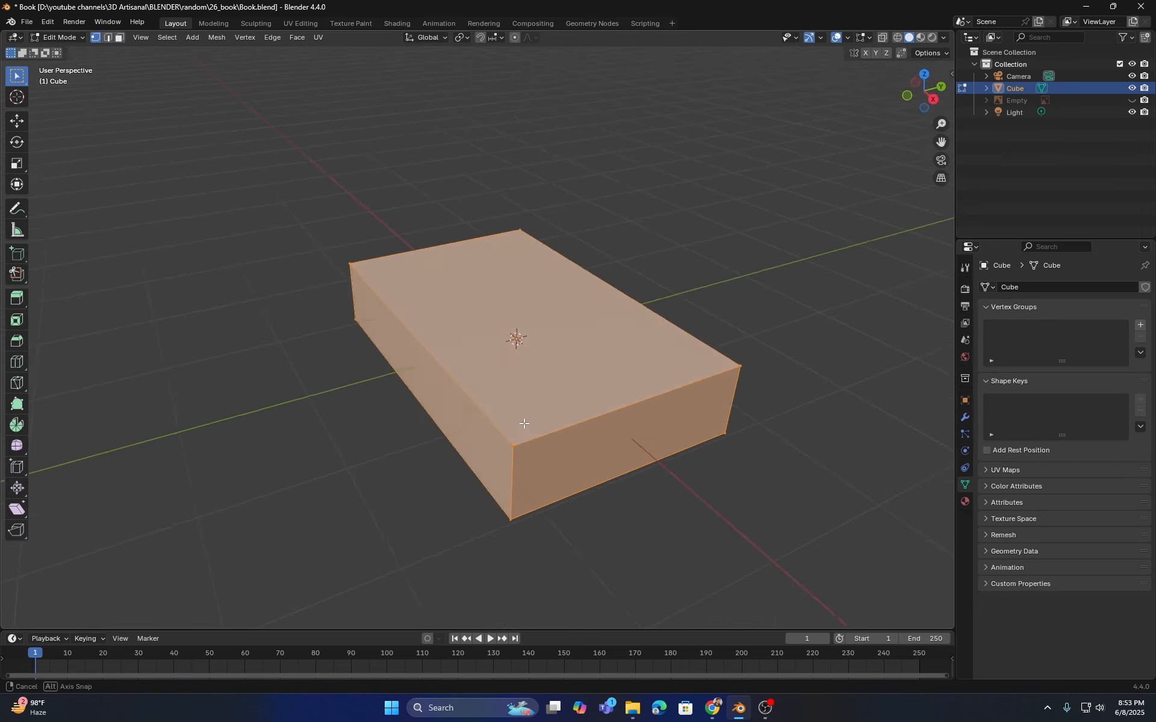
{"action": "key", "text": "3"}
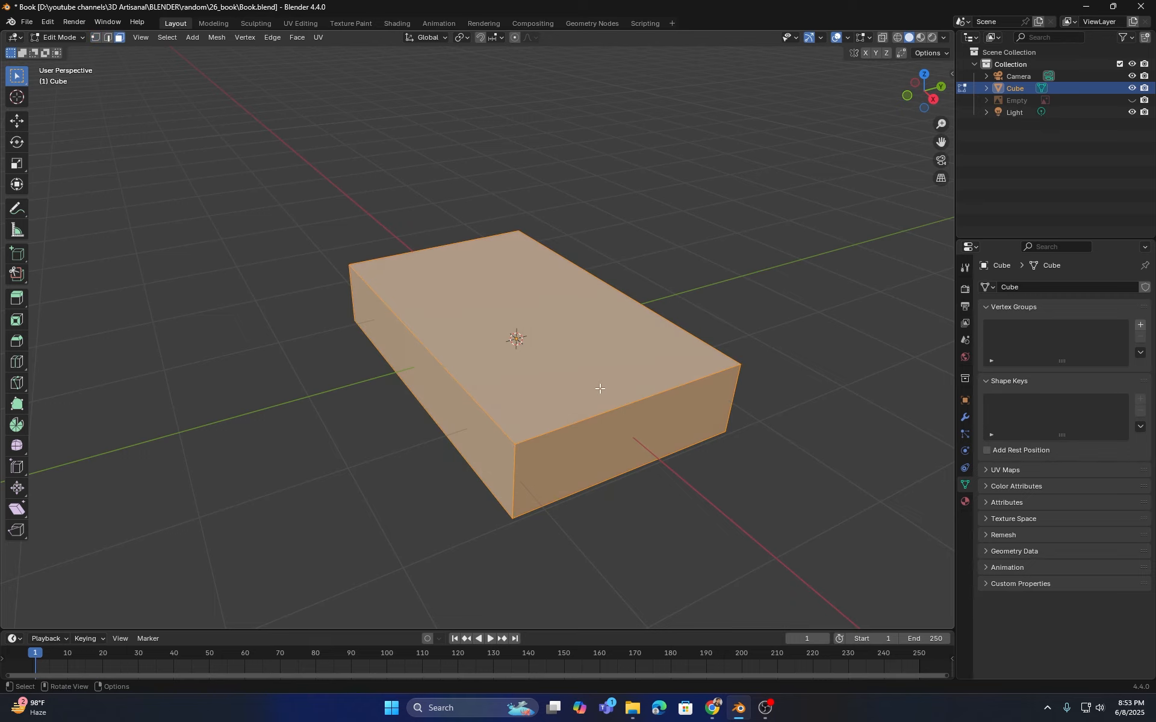
{"action": "middle_click_drag", "start_coordinate": [587, 461], "coordinate": [504, 371]}
{"action": "right_click", "coordinate": [453, 315]}
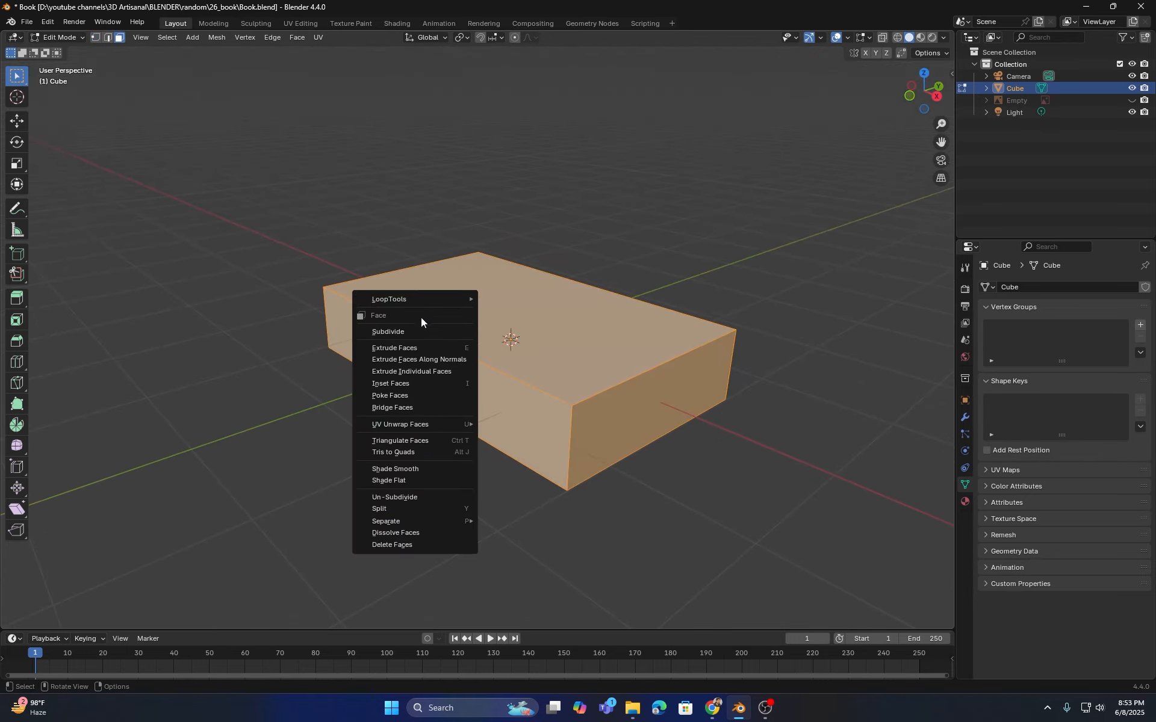
{"action": "left_click", "coordinate": [399, 331]}
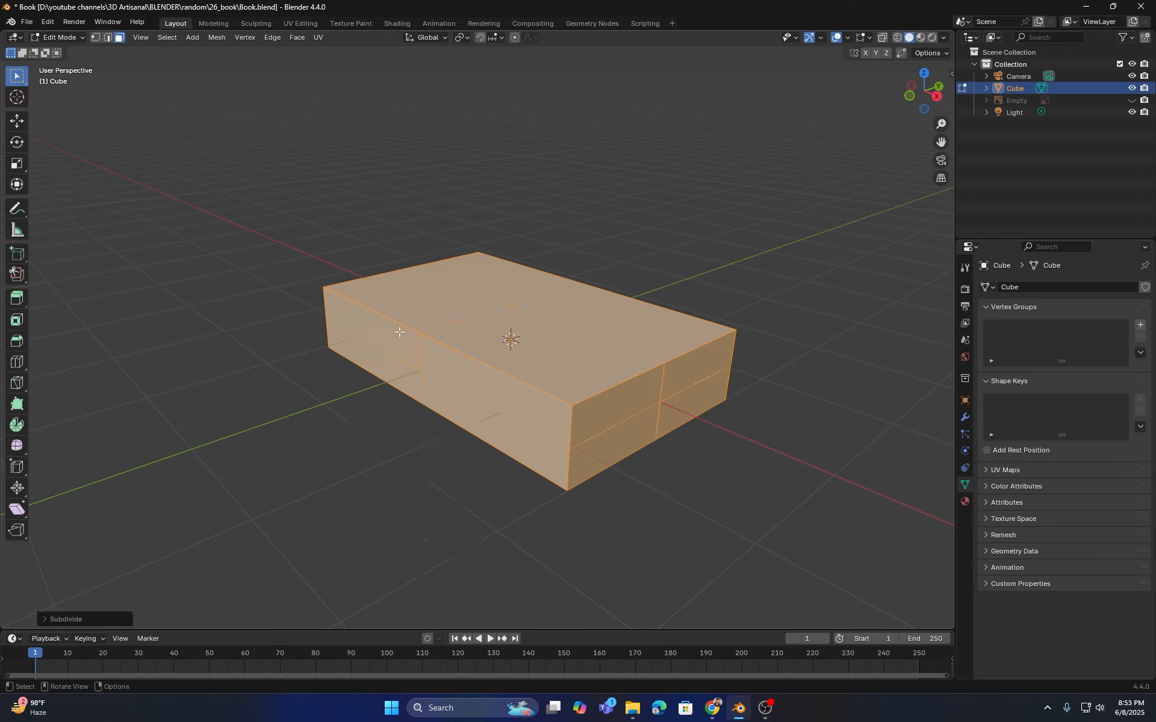
{"action": "left_click", "coordinate": [45, 619]}
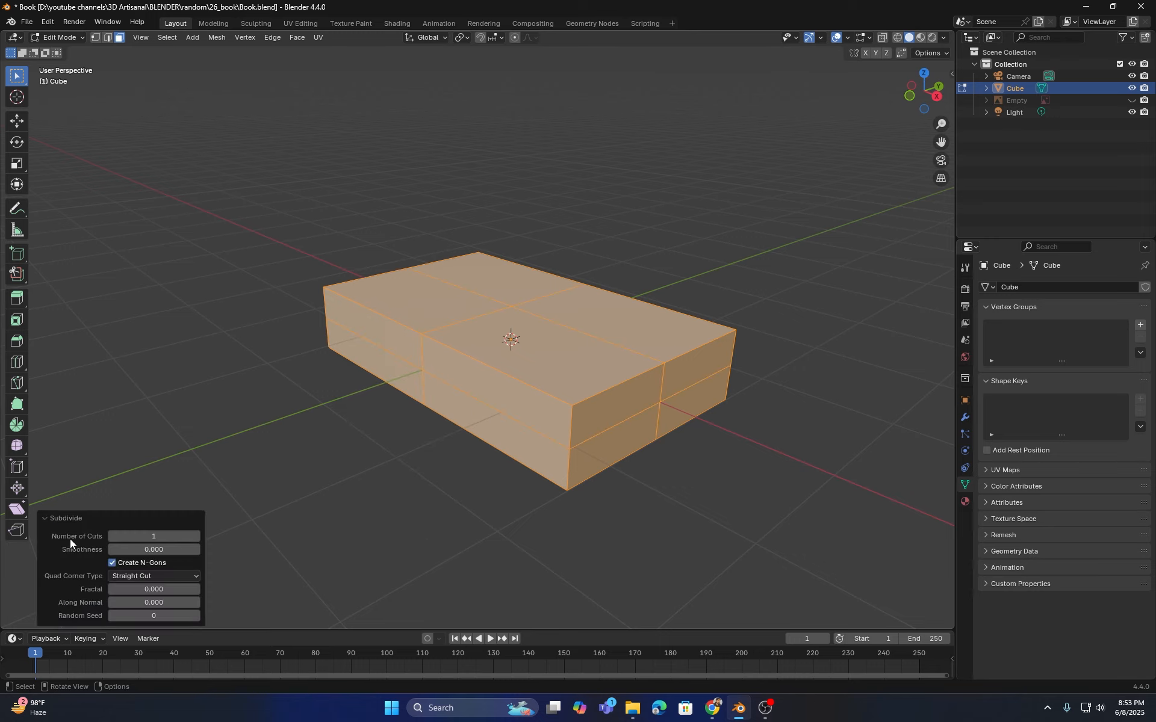
{"action": "left_click", "coordinate": [195, 538]}
{"action": "left_click", "coordinate": [195, 538]}
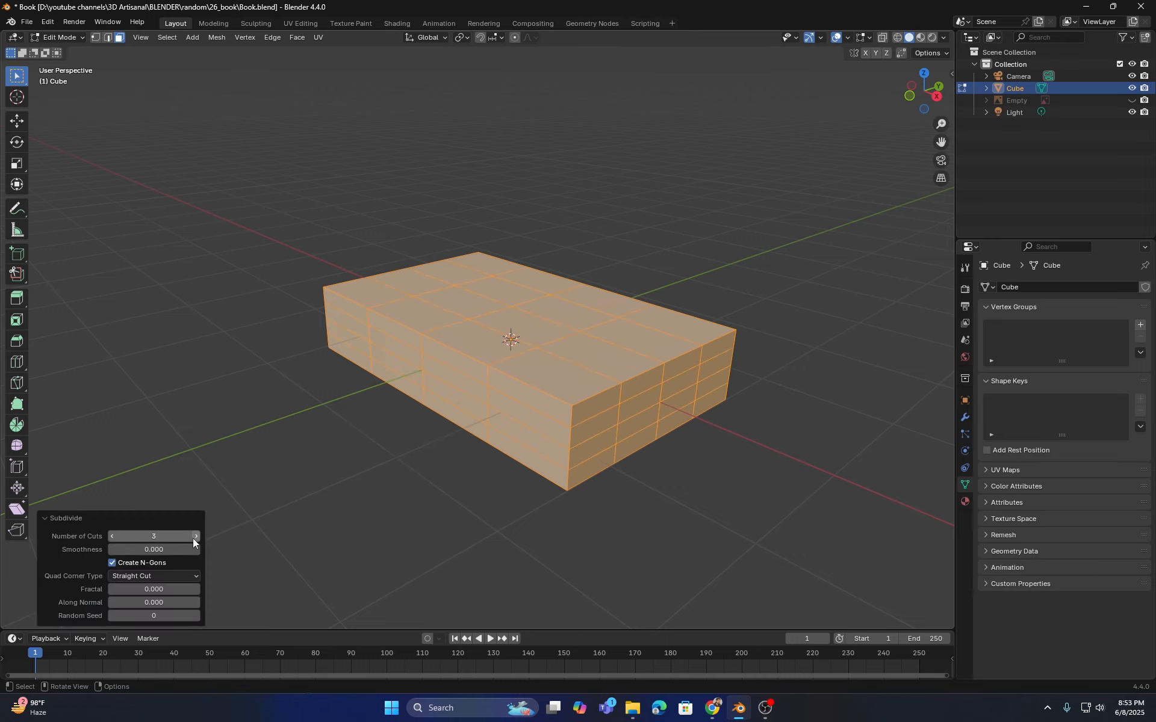
{"action": "middle_click_drag", "start_coordinate": [388, 447], "coordinate": [372, 470]}
{"action": "left_click", "coordinate": [372, 470]}
- Add a vertical loop cut close to the block's spine side, slid outward by a factor of about 0.694
{"action": "middle_click_drag", "start_coordinate": [481, 500], "coordinate": [435, 388]}
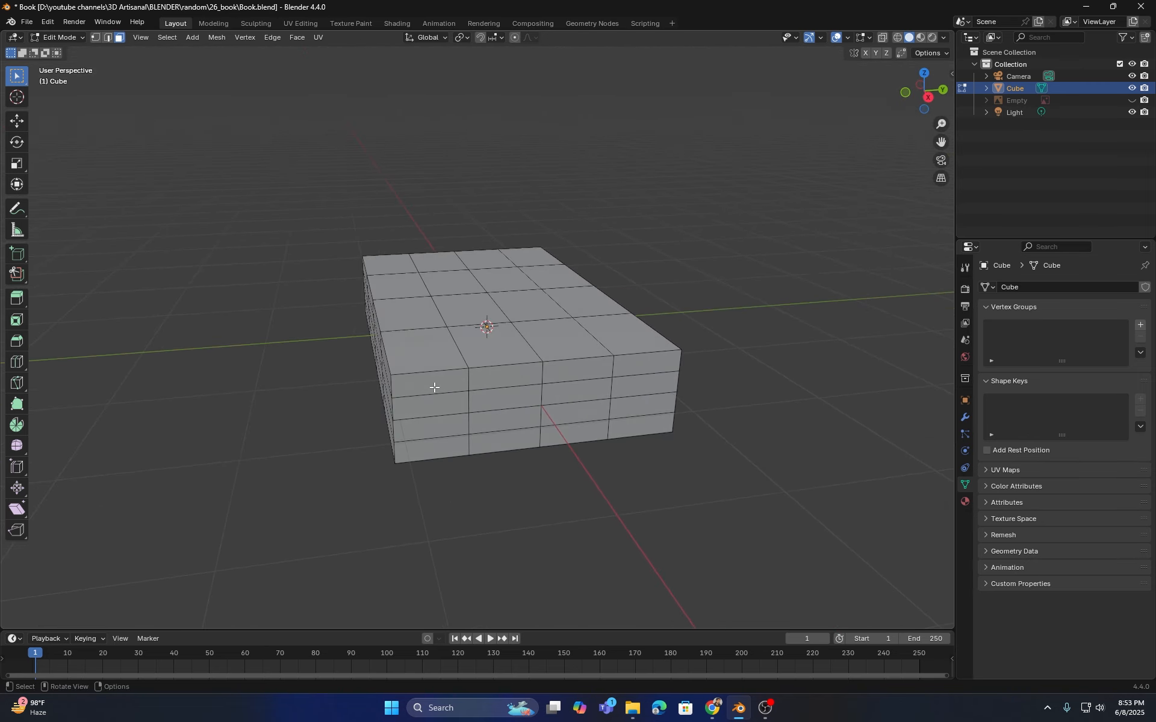
{"action": "key", "text": "ctrl+r"}
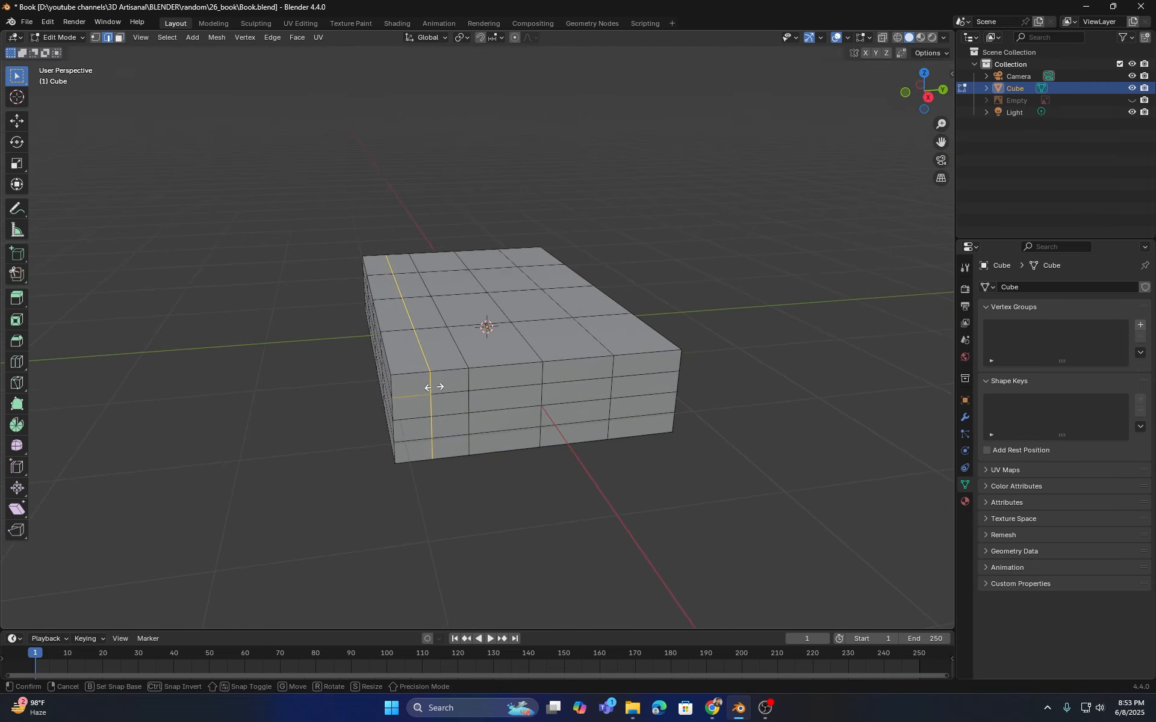
{"action": "left_click", "coordinate": [434, 388]}
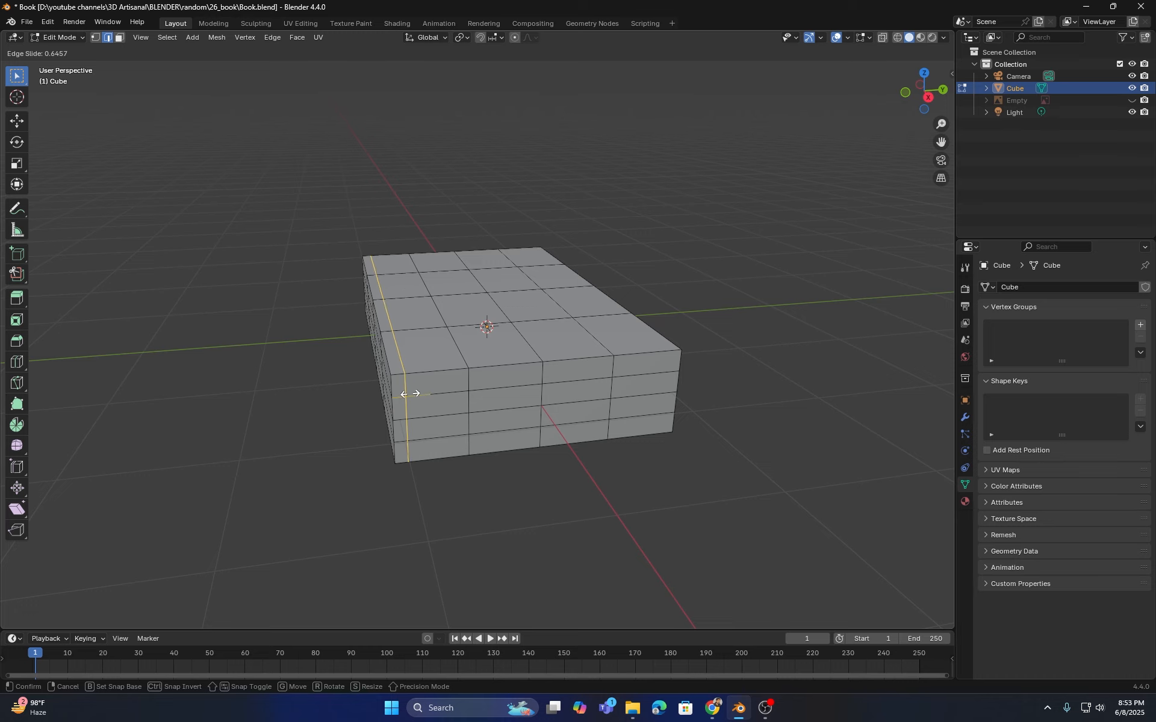
{"action": "left_click", "coordinate": [405, 394]}
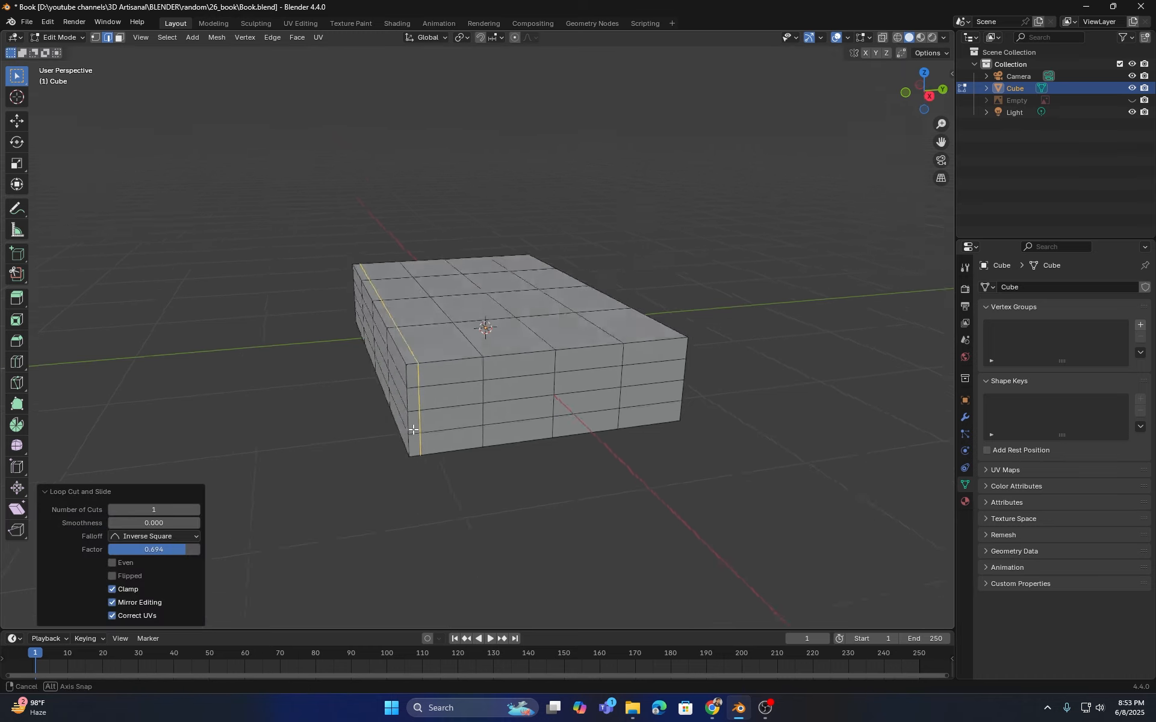
- Scale the upper and lower horizontal edge loops along Z by about 1.638, moving them close to the two covers
{"action": "middle_click_drag", "start_coordinate": [405, 394], "coordinate": [441, 337]}
{"action": "left_click", "coordinate": [440, 350], "text": "alt"}
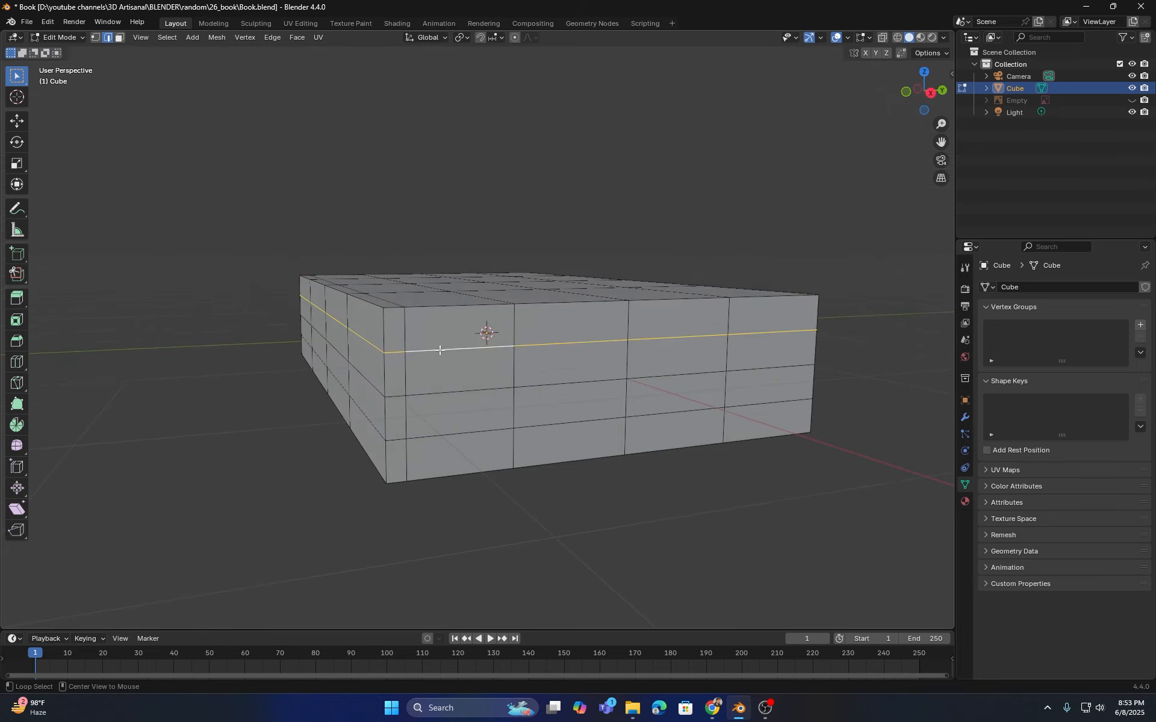
{"action": "left_click", "coordinate": [431, 435], "text": "alt+shift"}
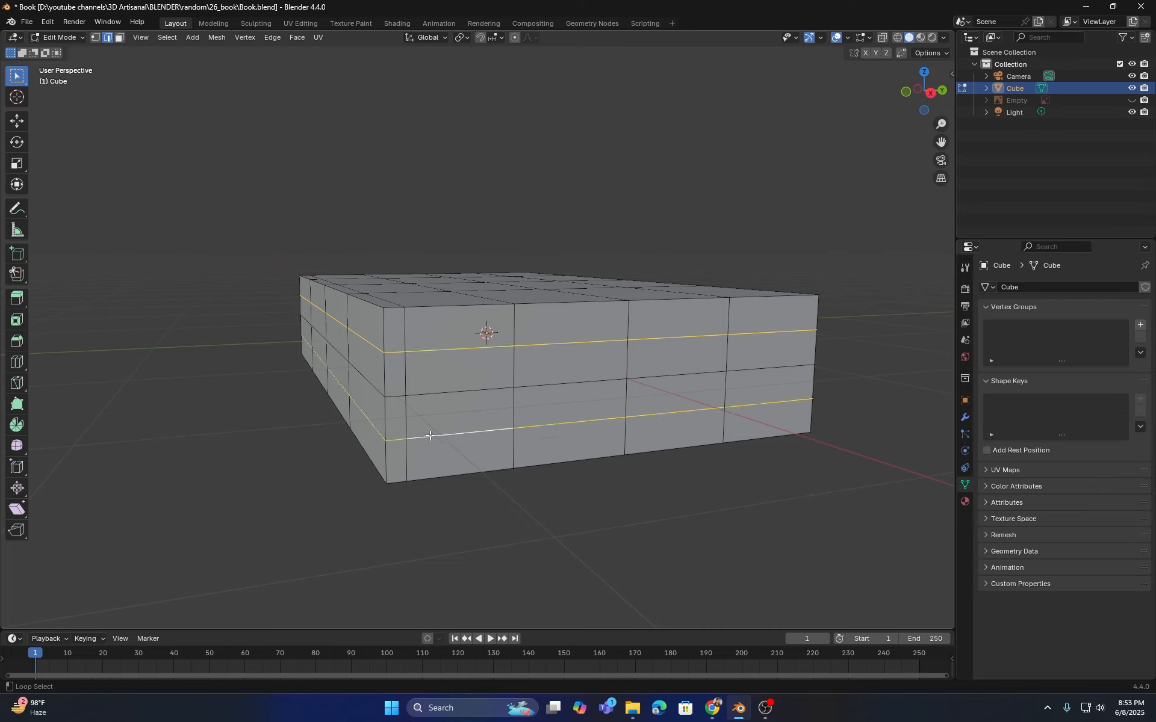
{"action": "key", "text": "s"}
{"action": "key", "text": "z"}
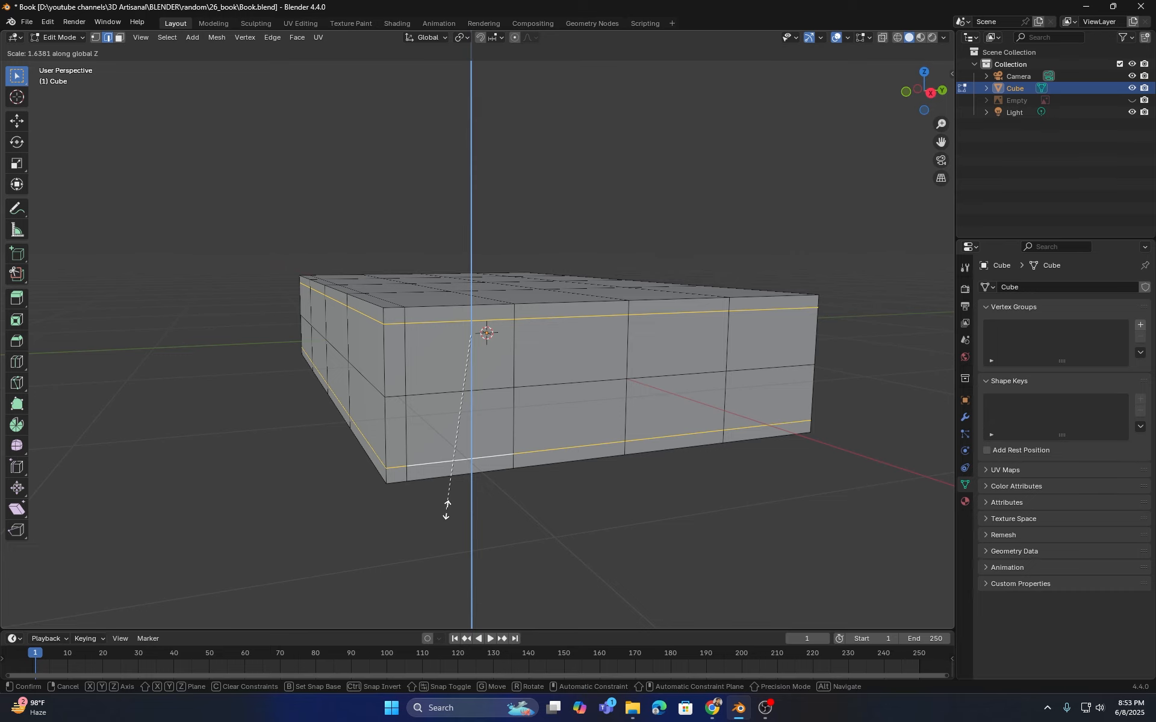
{"action": "left_click", "coordinate": [446, 510]}
- Try a Subdivision Surface modifier on the block, remove it and return to Edit Mode
{"action": "mouse_move", "coordinate": [529, 413]}
{"action": "middle_mouse_down"}
{"action": "mouse_move", "coordinate": [498, 416]}
{"action": "mouse_move", "coordinate": [521, 433]}
{"action": "middle_mouse_up"}
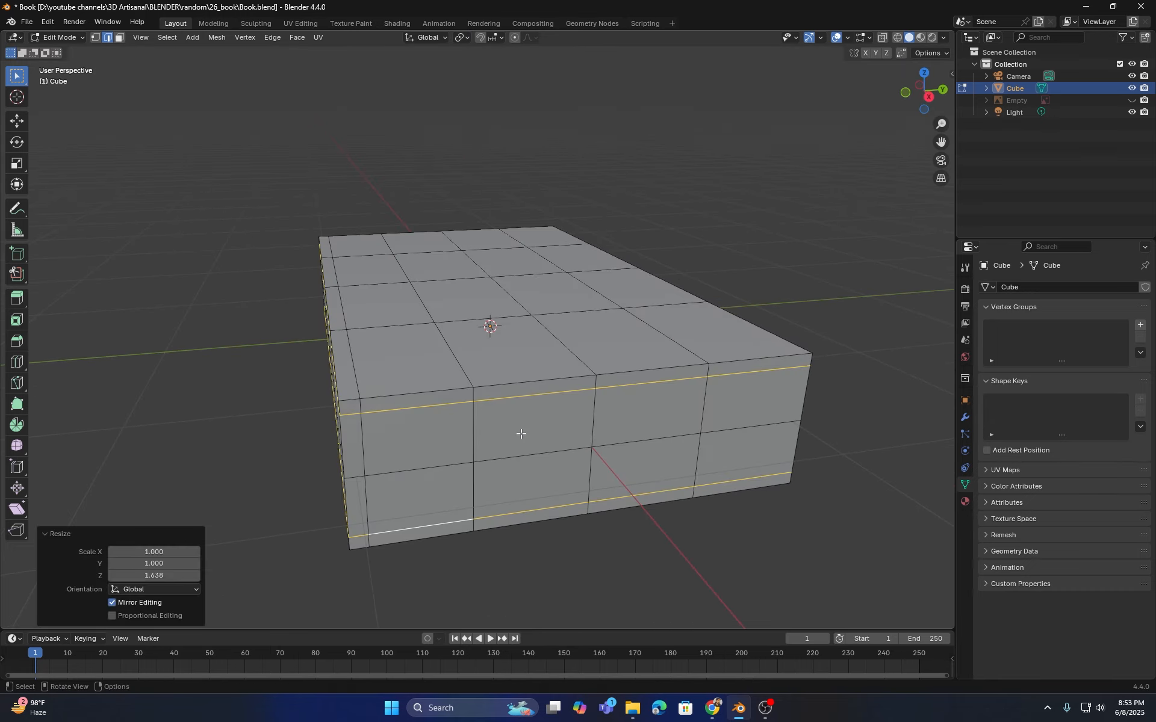
{"action": "key", "text": "Tab"}
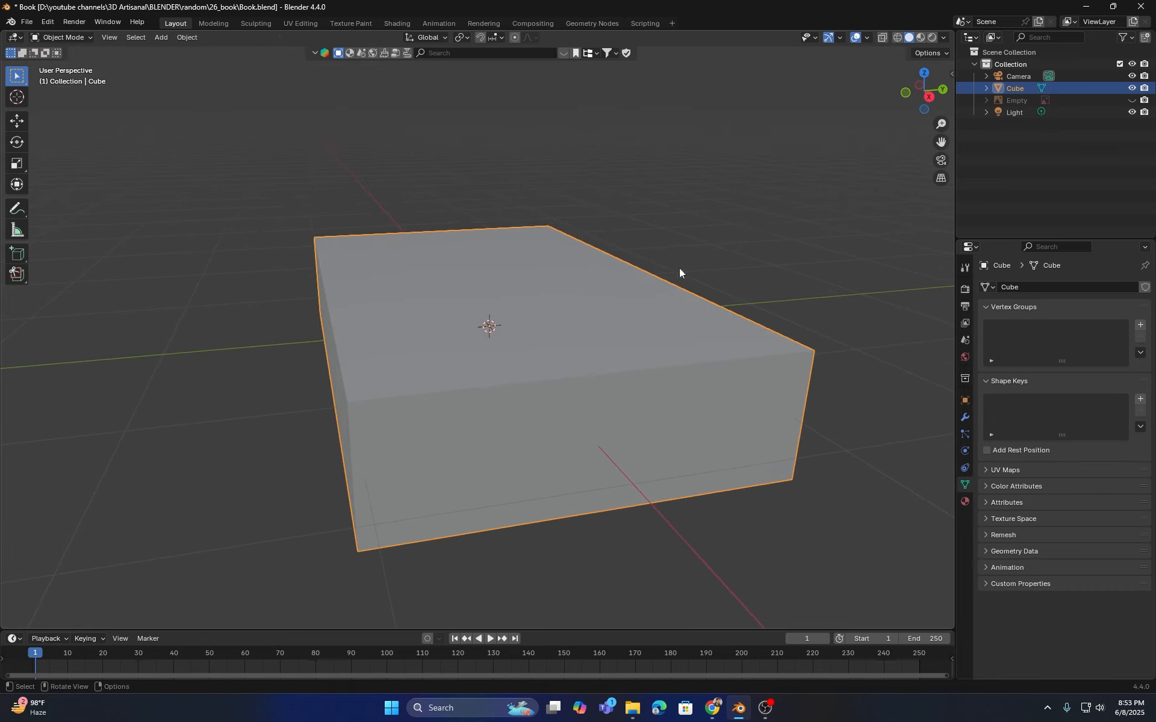
{"action": "left_click", "coordinate": [965, 417]}
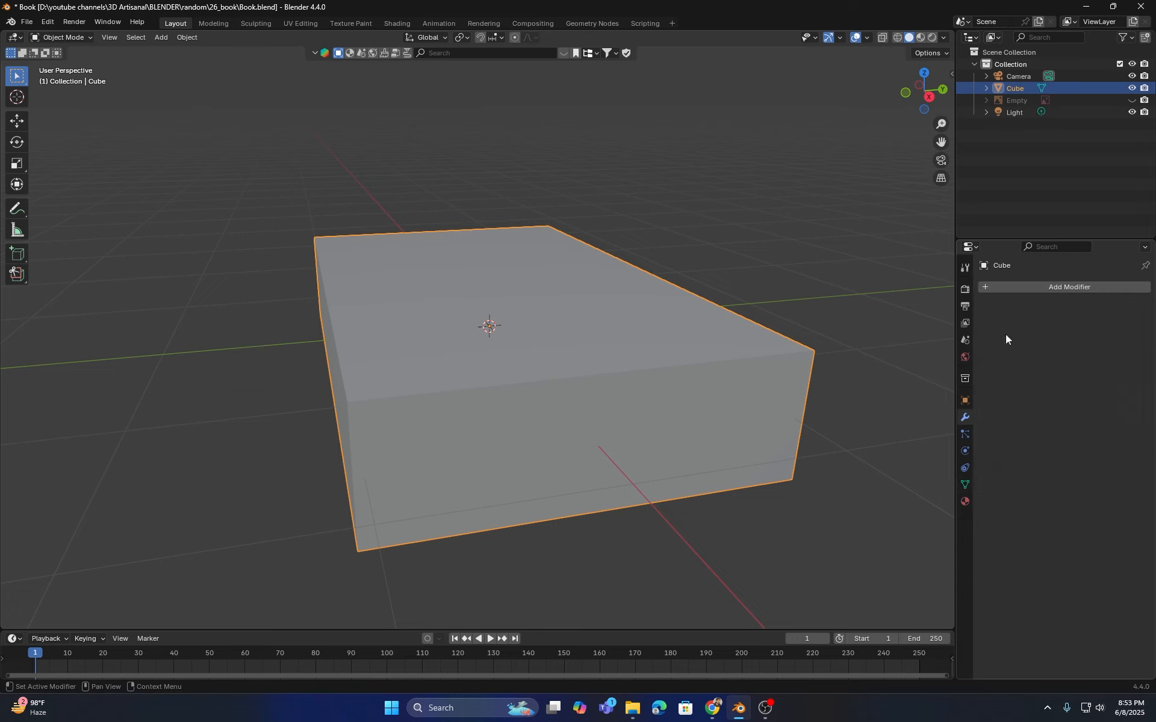
{"action": "left_click", "coordinate": [1039, 287]}
{"action": "left_click", "coordinate": [982, 285]}
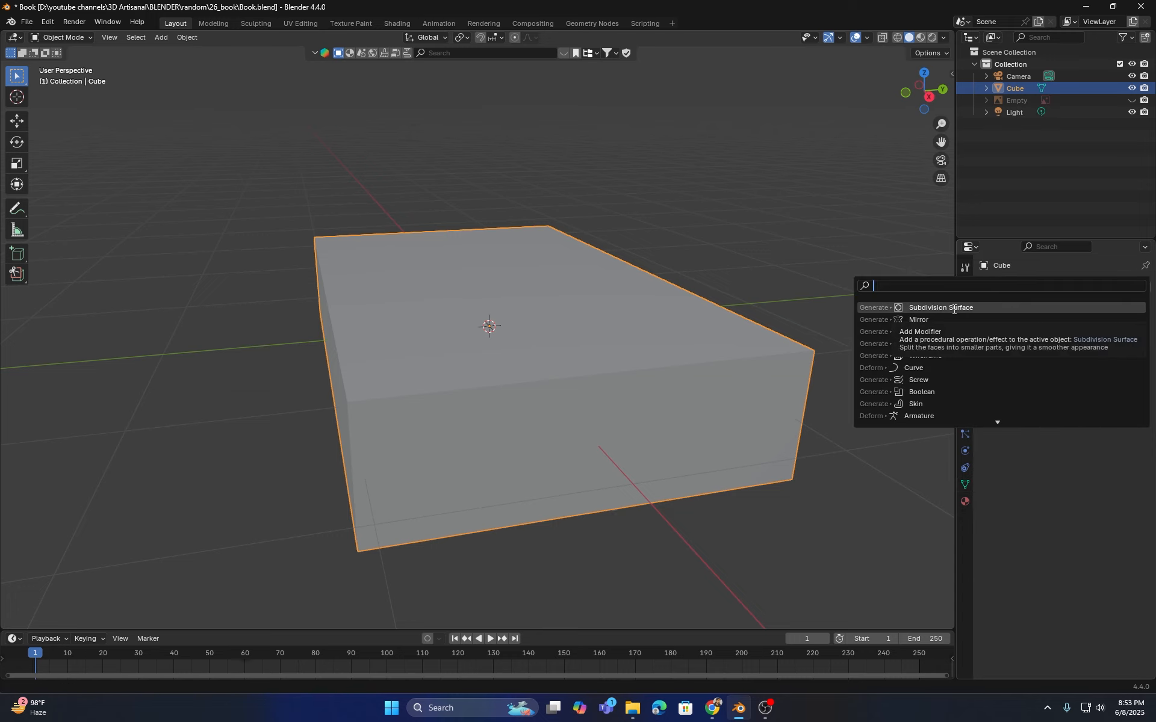
{"action": "left_click", "coordinate": [954, 308]}
{"action": "middle_click_drag", "start_coordinate": [645, 361], "coordinate": [696, 371]}
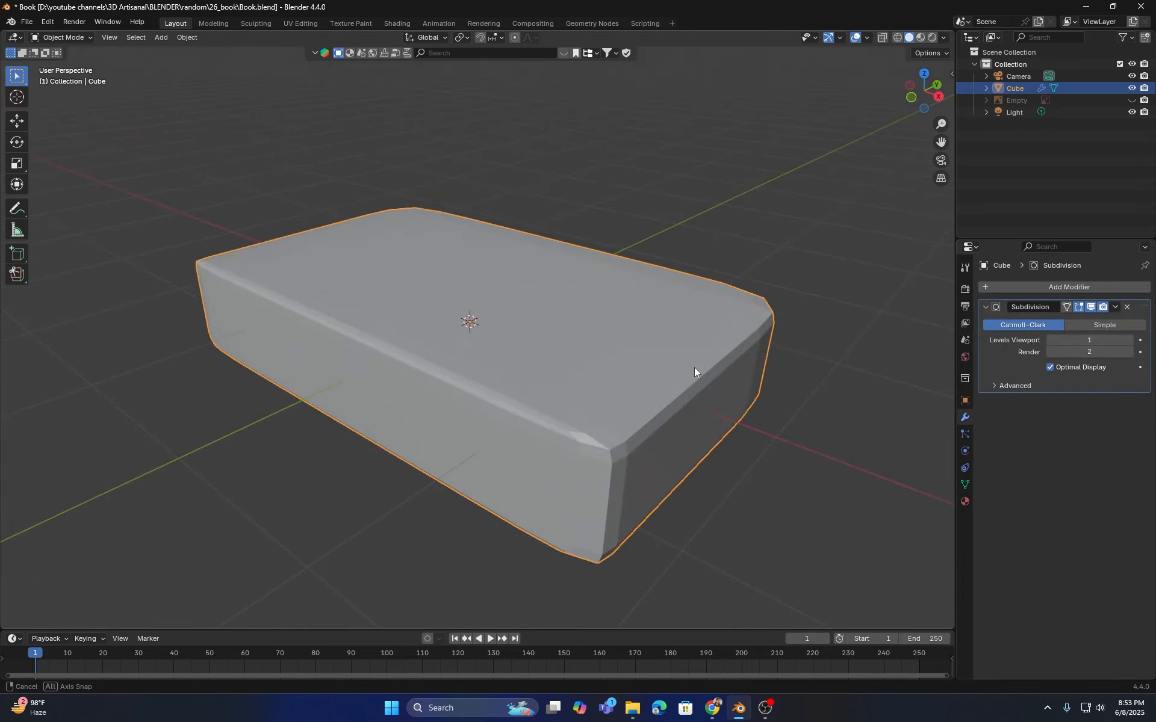
{"action": "left_click", "coordinate": [1127, 308]}
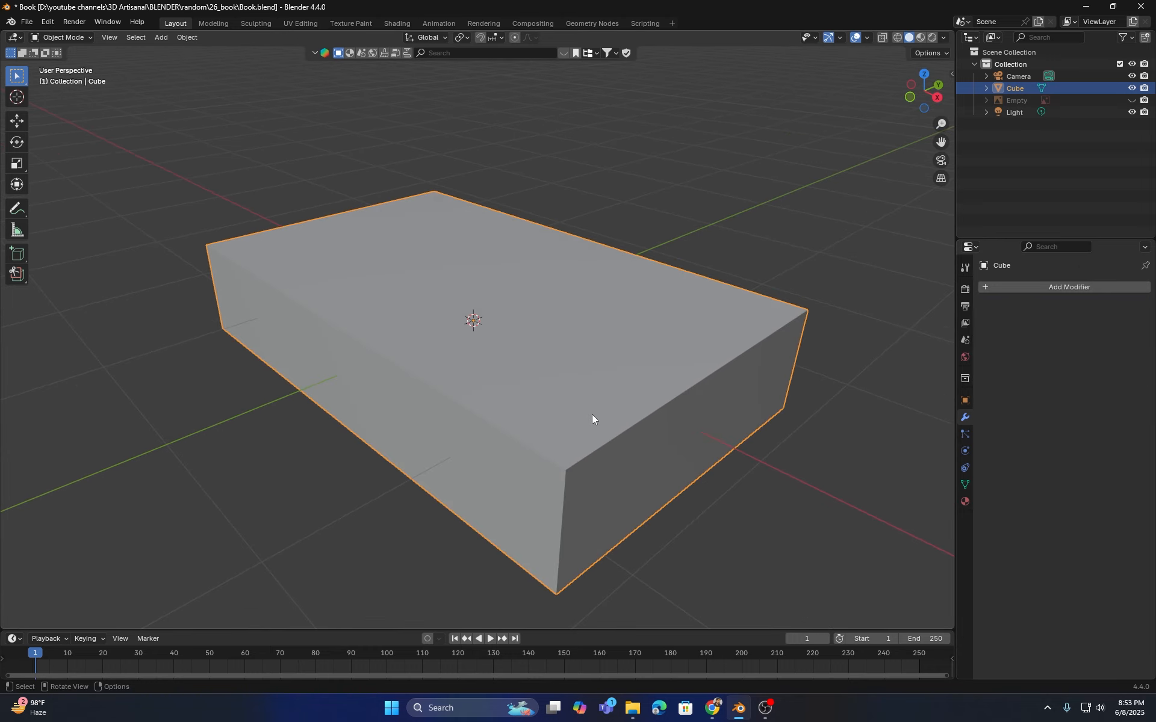
{"action": "key", "text": "Tab"}
- In face selection, select the page faces on the block's positive X end, leaving out the cover and spine borders
{"action": "middle_click_drag", "start_coordinate": [591, 414], "coordinate": [555, 433]}
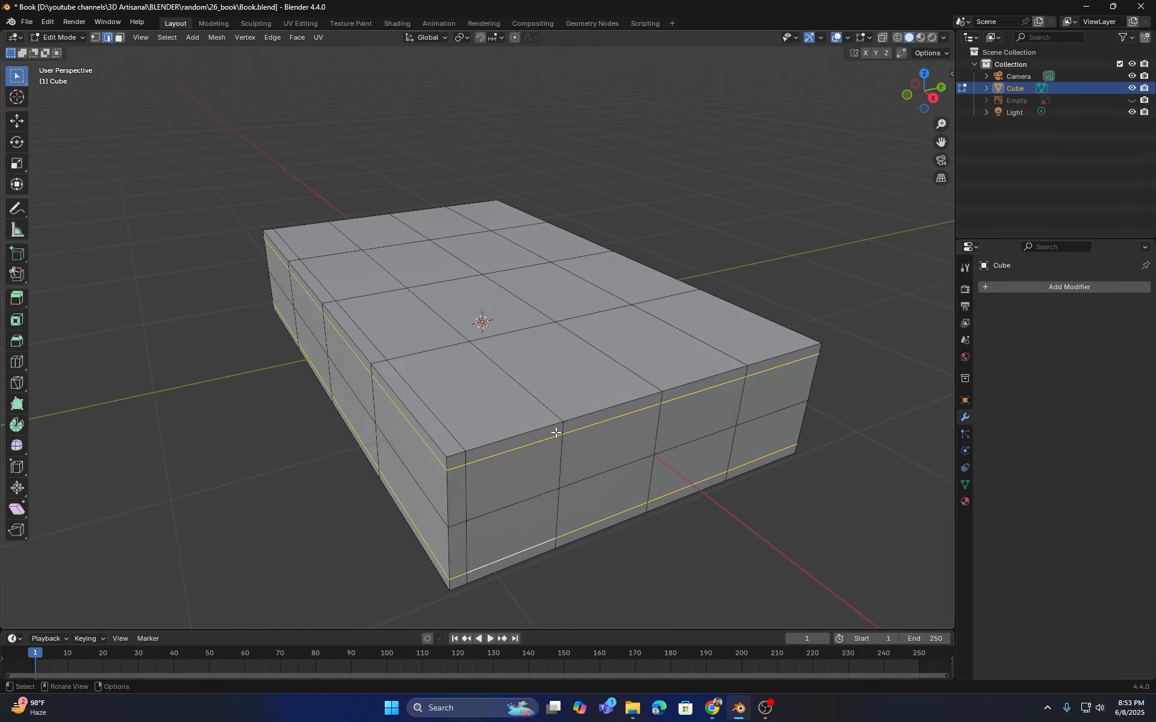
{"action": "left_click", "coordinate": [120, 37]}
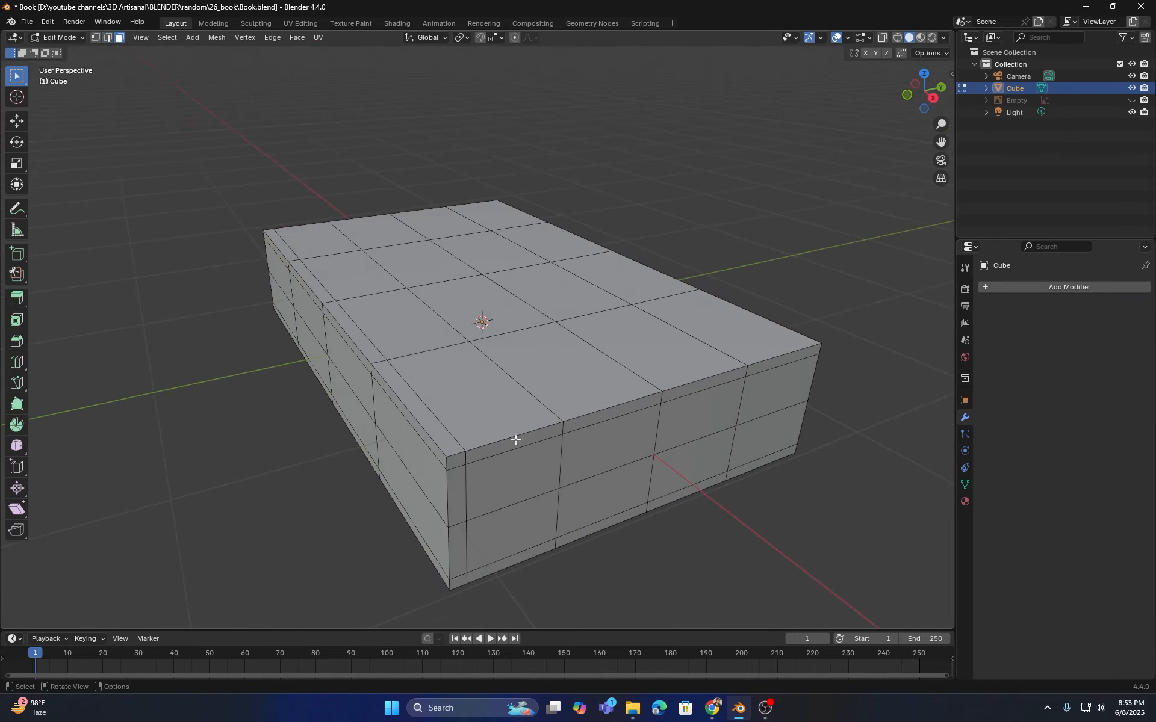
{"action": "middle_click_drag", "start_coordinate": [516, 439], "coordinate": [503, 508]}
{"action": "left_click", "coordinate": [538, 446]}
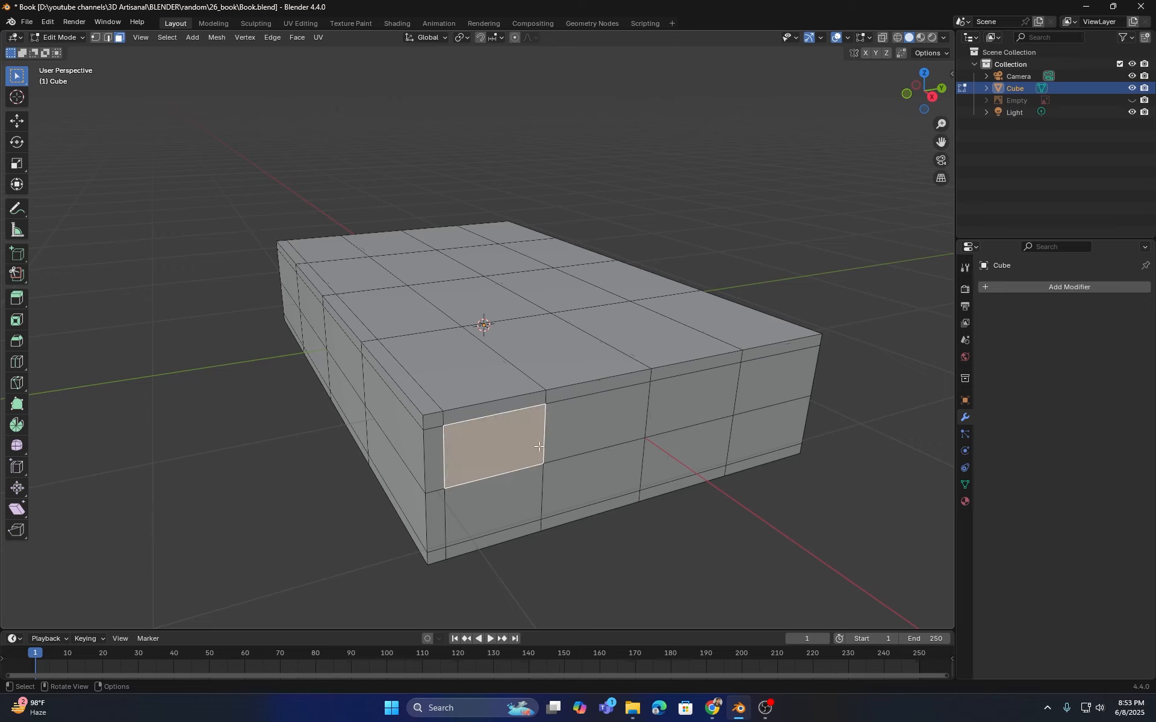
{"action": "left_click", "coordinate": [784, 380], "text": "ctrl"}
{"action": "left_click", "coordinate": [774, 432], "text": "ctrl"}
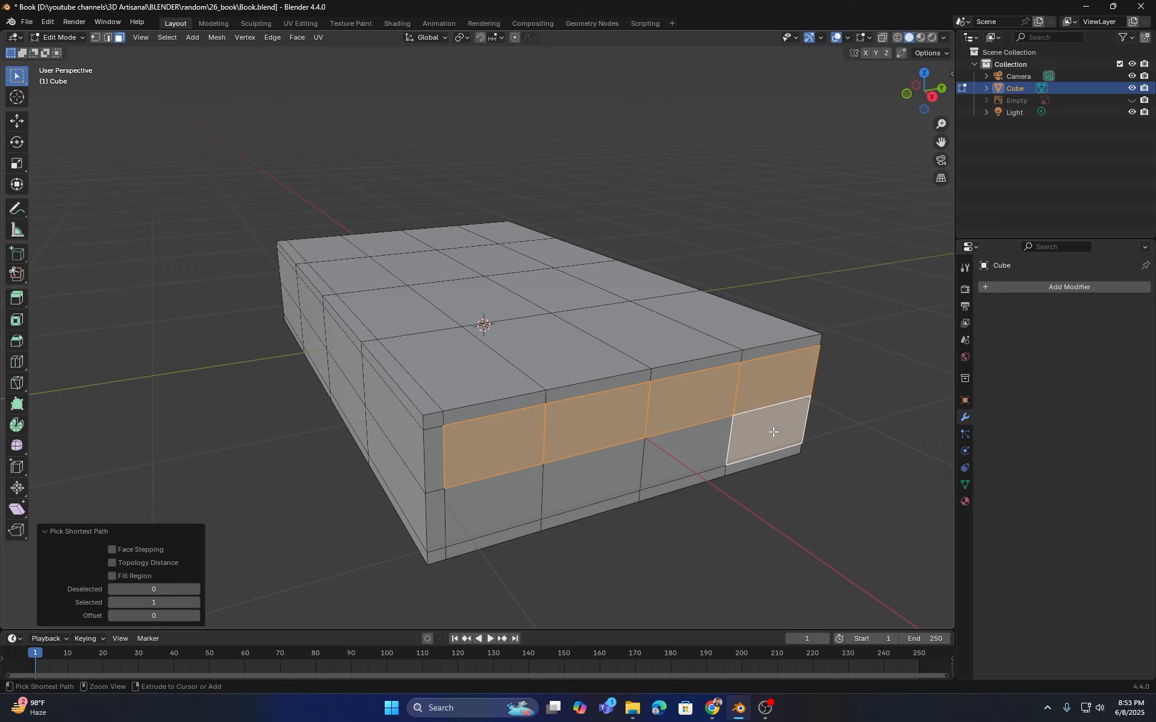
{"action": "left_click", "coordinate": [502, 491], "text": "ctrl"}
- Add both rows of page faces on the long side opposite the spine to the selection
{"action": "middle_click_drag", "start_coordinate": [502, 490], "coordinate": [408, 426]}
{"action": "left_click", "coordinate": [408, 425], "text": "shift"}
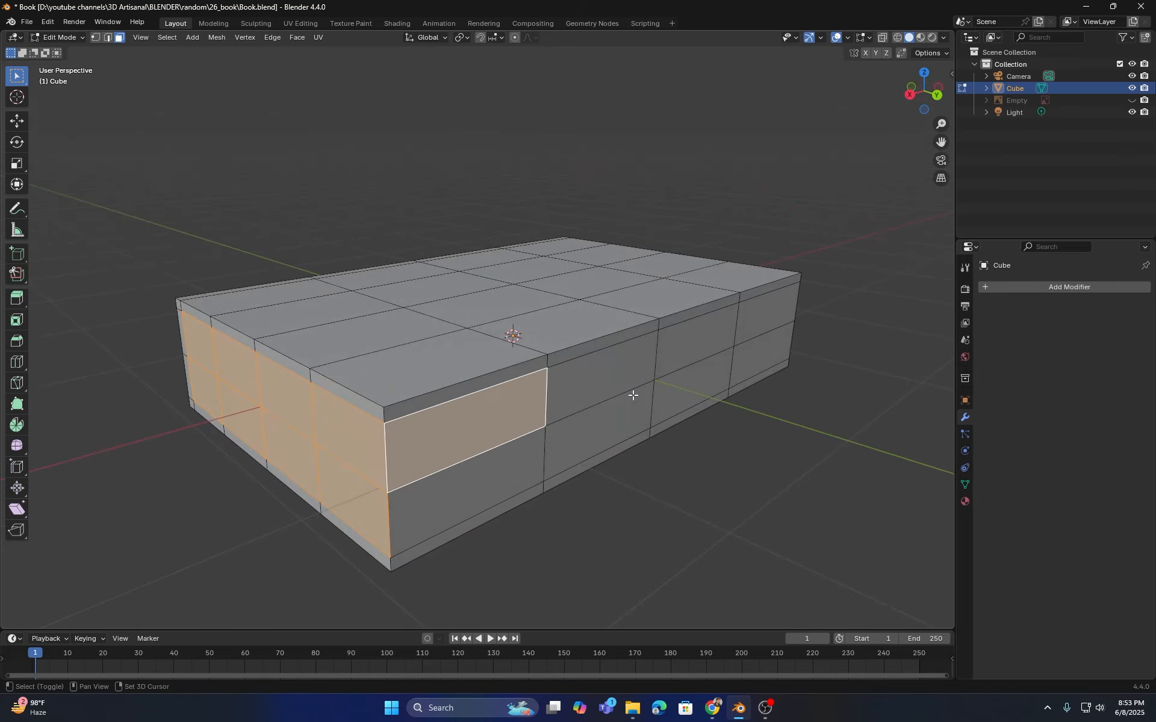
{"action": "left_click", "coordinate": [782, 313], "text": "ctrl"}
{"action": "left_click", "coordinate": [780, 363], "text": "ctrl"}
{"action": "left_click", "coordinate": [486, 462], "text": "ctrl"}
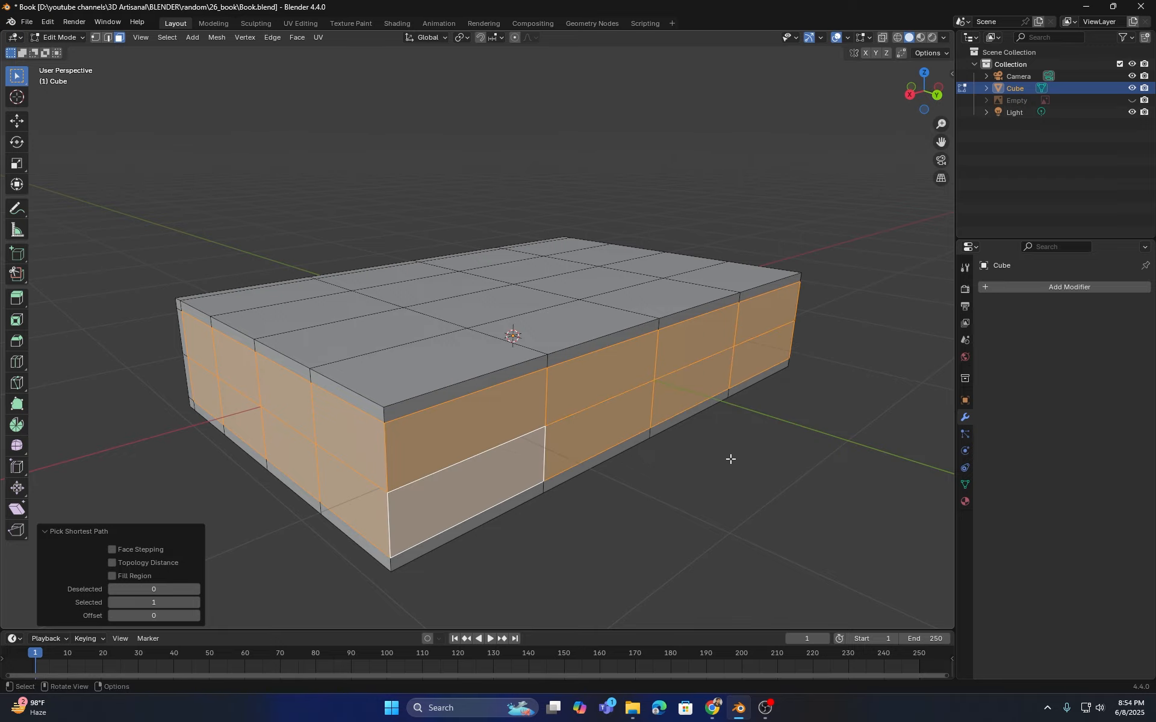
- Add the page faces on the block's negative X end to the selection, leaving out the cover and spine borders
{"action": "middle_click_drag", "start_coordinate": [731, 459], "coordinate": [426, 443]}
{"action": "left_click", "coordinate": [387, 413], "text": "shift"}
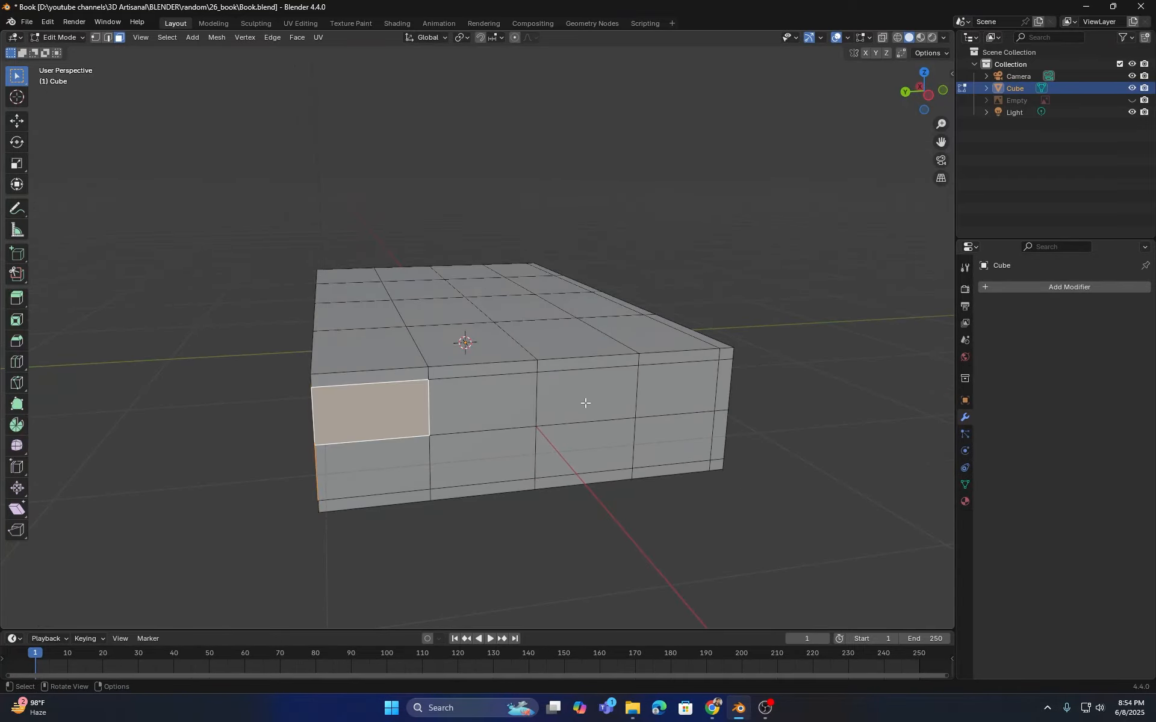
{"action": "left_click", "coordinate": [653, 442], "text": "ctrl"}
{"action": "left_click", "coordinate": [413, 460], "text": "ctrl"}
- Extrude the selected page faces inward along their normals with Even Thickness on, recessing the pages between the covers
{"action": "middle_click_drag", "start_coordinate": [413, 459], "coordinate": [550, 464]}
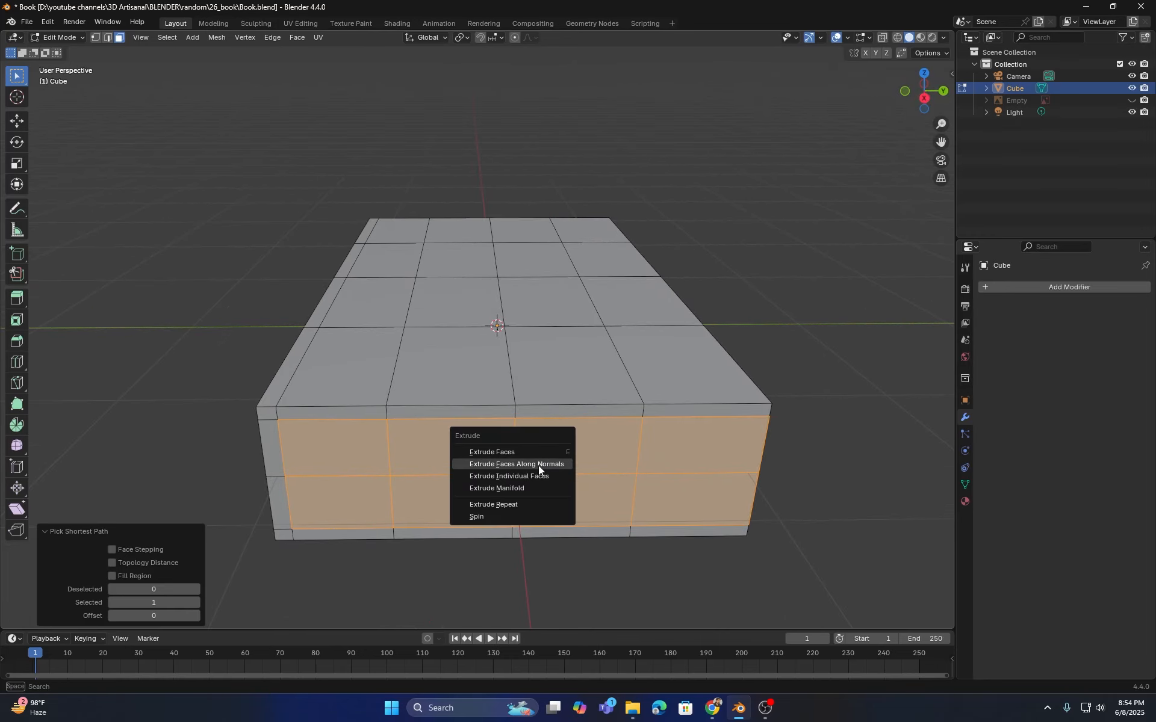
{"action": "left_click", "coordinate": [538, 464]}
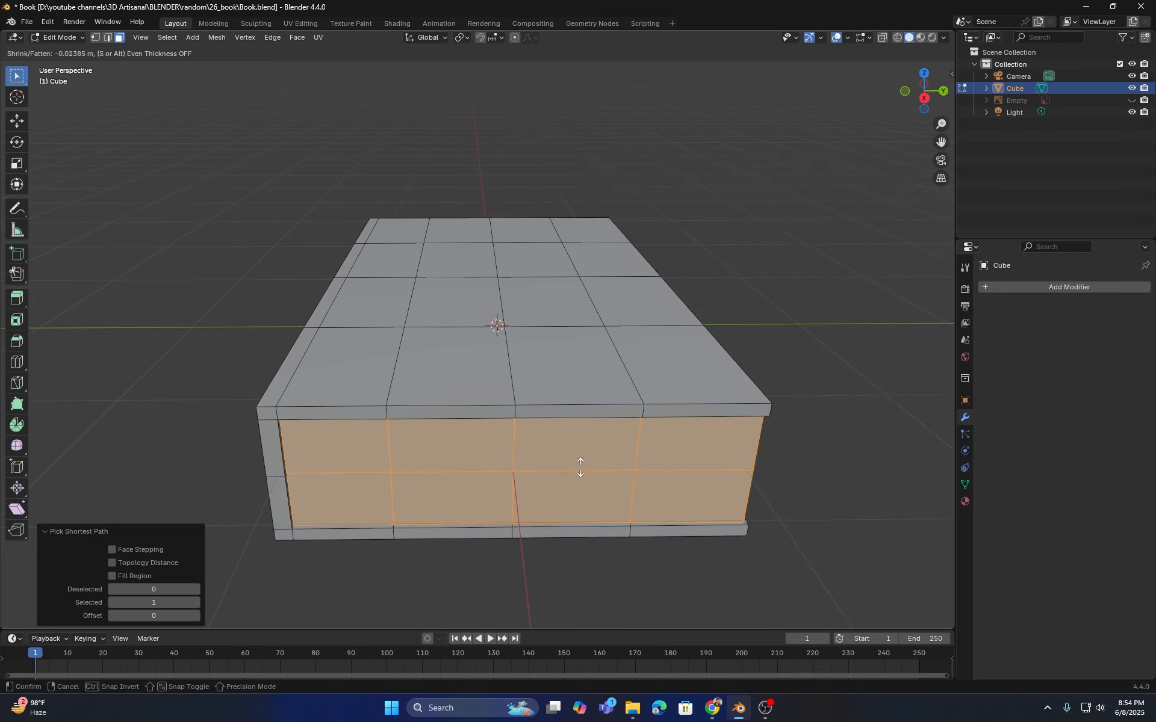
{"action": "key", "text": "s"}
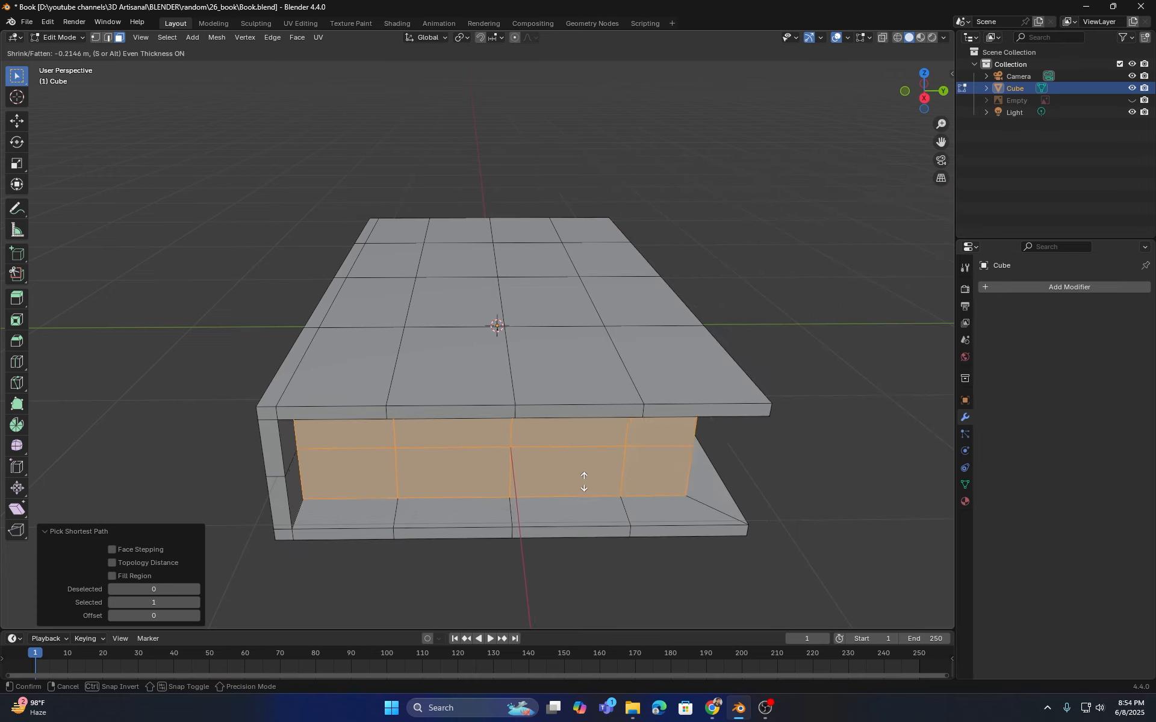
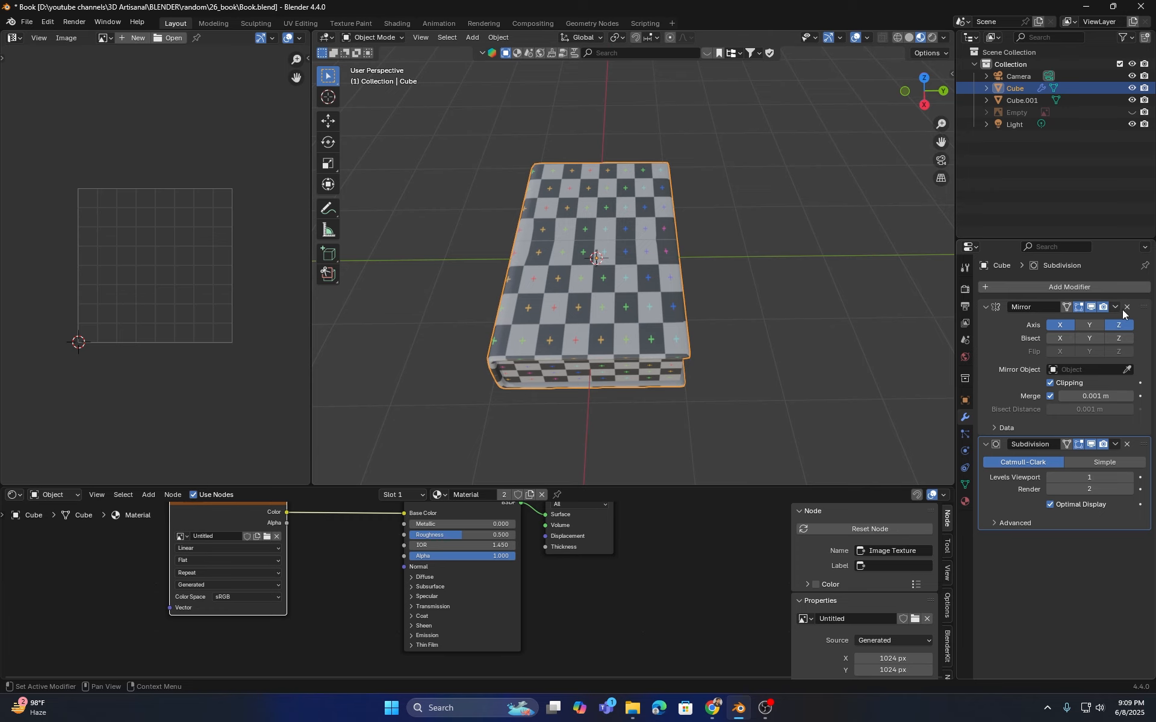
- Apply the Mirror modifier on the book cover object and enter Edit Mode
{"action": "left_click", "coordinate": [1115, 307]}
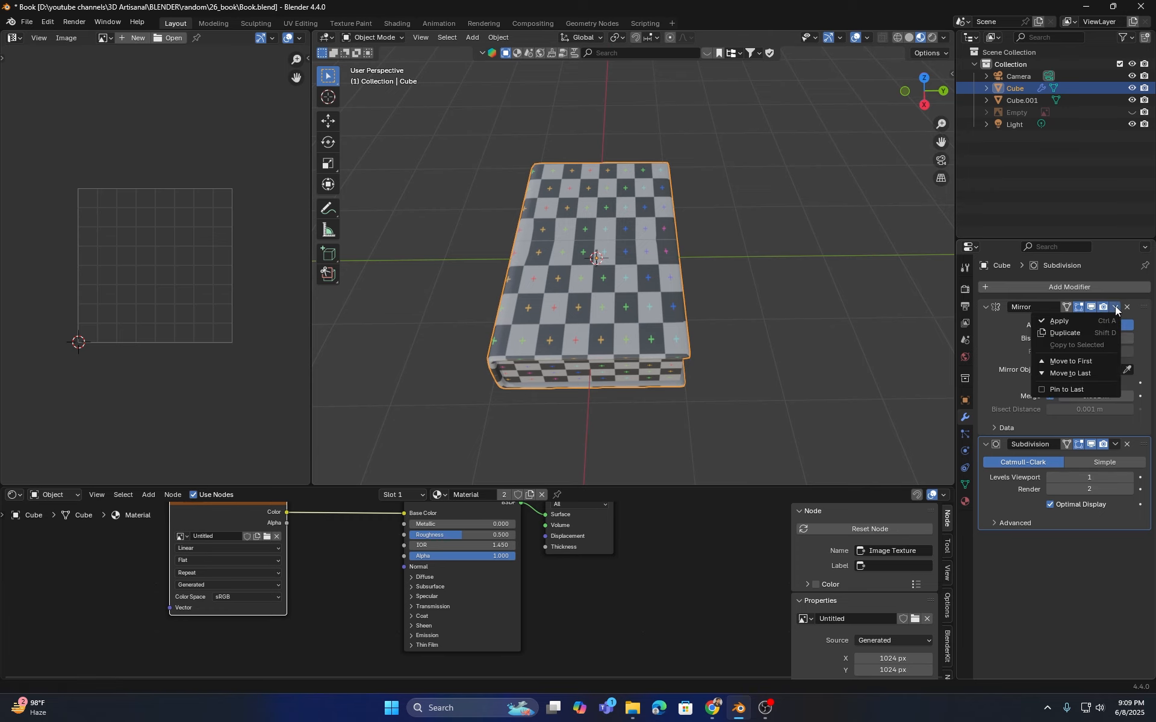
{"action": "left_click", "coordinate": [1076, 323]}
{"action": "middle_click_drag", "start_coordinate": [632, 253], "coordinate": [597, 229]}
{"action": "scroll", "coordinate": [597, 231], "scroll_direction": "up", "scroll_amount": 2}
{"action": "key", "text": "Tab"}
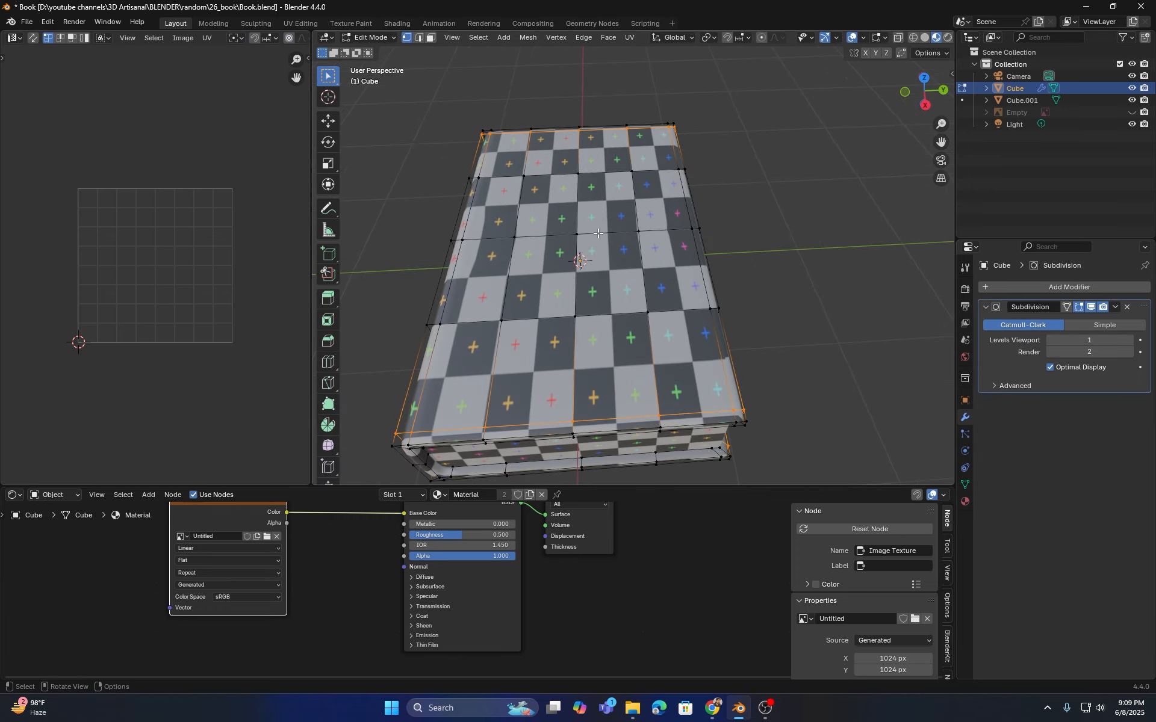
- Select the whole cover mesh and unwrap it with the Conformal method
{"action": "middle_click_drag", "start_coordinate": [573, 271], "coordinate": [595, 246], "text": "shift"}
{"action": "key", "text": "a"}
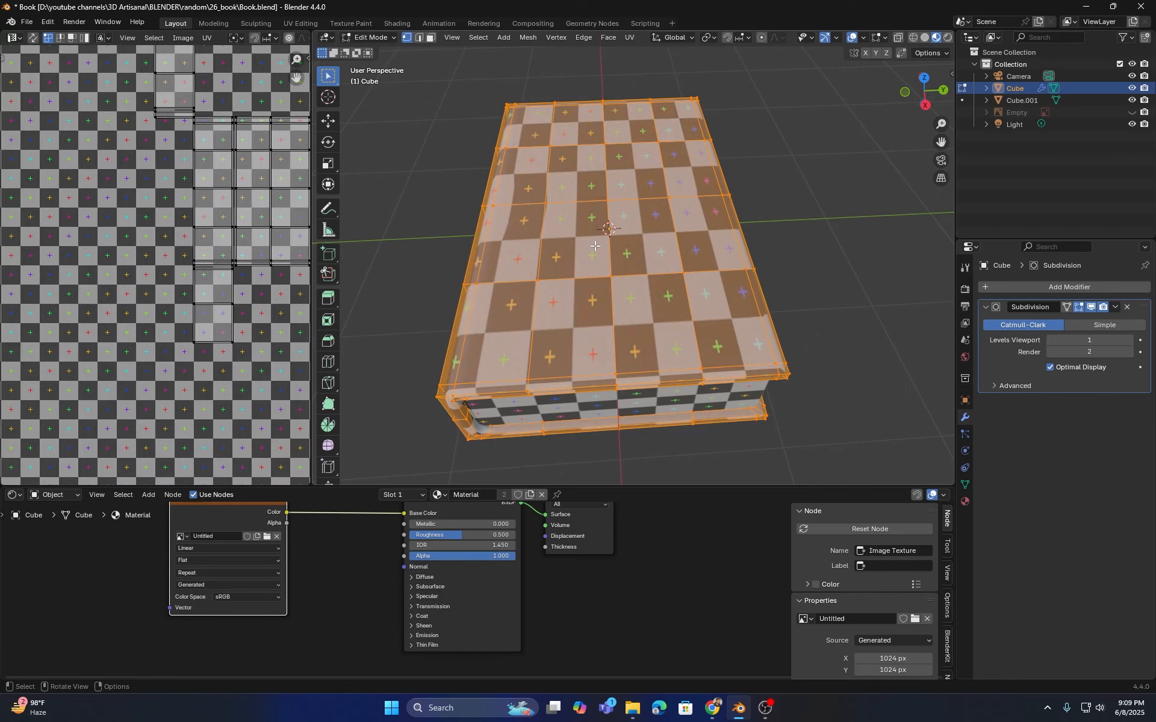
{"action": "key", "text": "u"}
{"action": "left_click", "coordinate": [542, 256]}
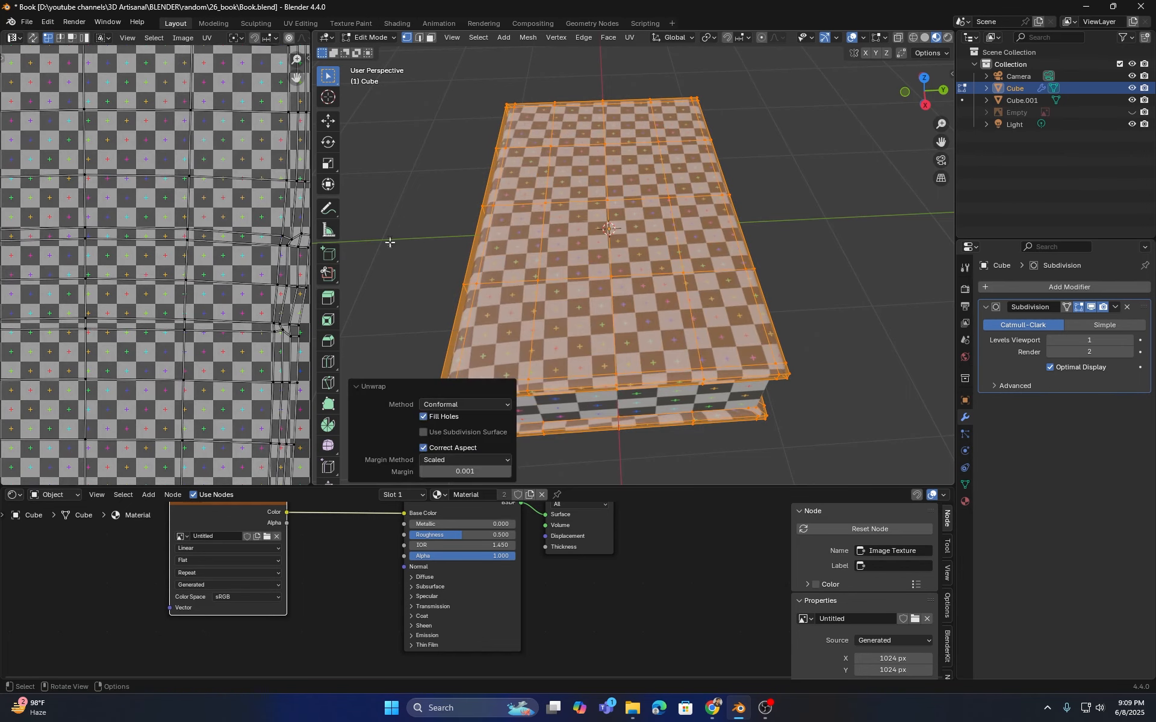
- Examine the cover's UV layout and, from the top view, the checker pattern for distortion
{"action": "left_click_drag", "start_coordinate": [312, 250], "coordinate": [468, 247]}
{"action": "scroll", "coordinate": [405, 233], "scroll_direction": "down", "scroll_amount": 5}
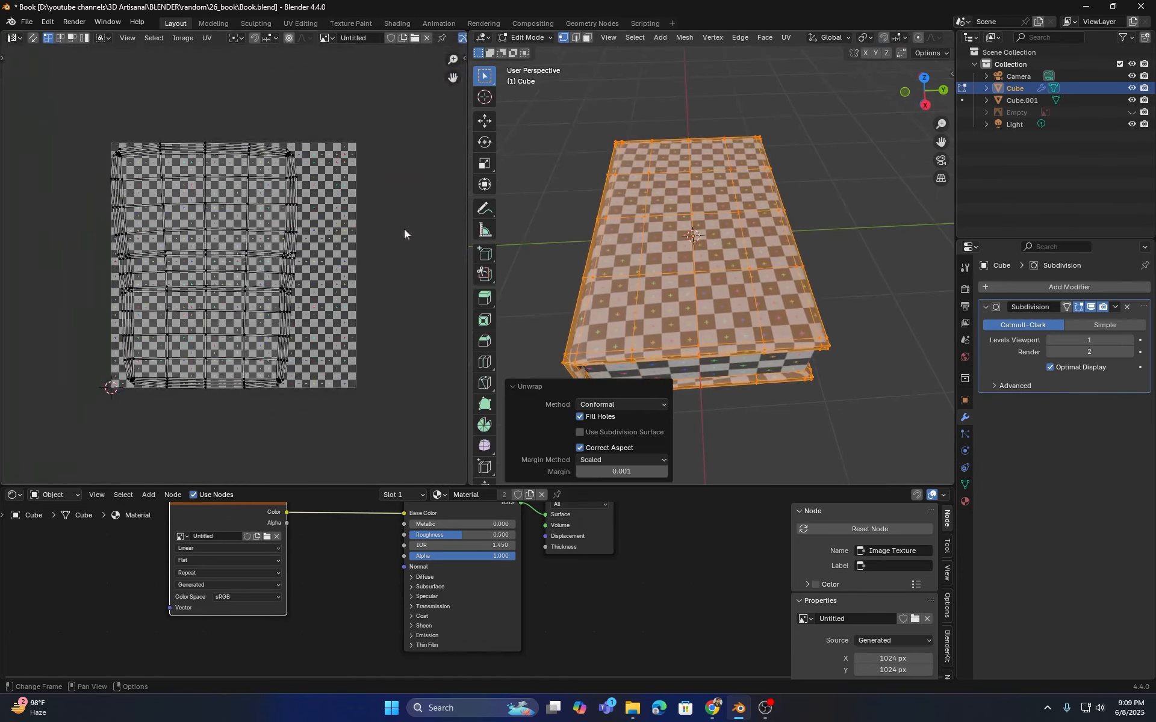
{"action": "middle_click_drag", "start_coordinate": [793, 242], "coordinate": [783, 305]}
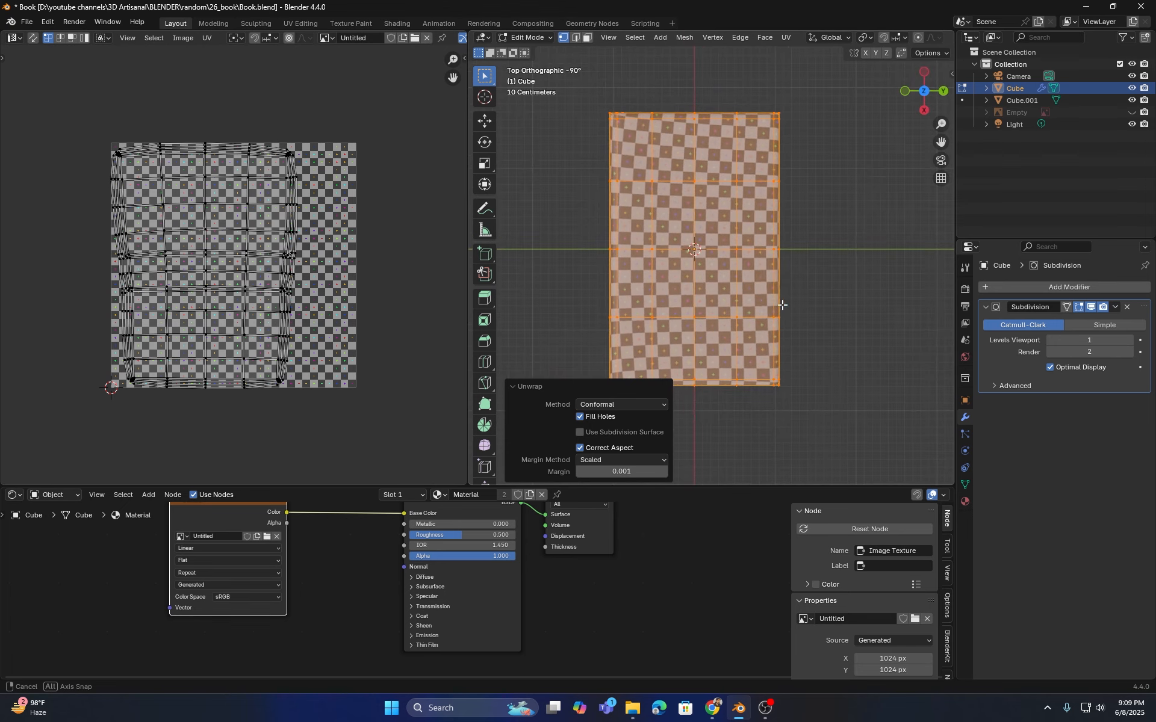
{"action": "scroll", "coordinate": [738, 229], "scroll_direction": "up", "scroll_amount": 3}
{"action": "scroll", "coordinate": [703, 219], "scroll_direction": "down", "scroll_amount": 2}
{"action": "middle_click_drag", "start_coordinate": [694, 184], "coordinate": [694, 257], "text": "shift"}
{"action": "scroll", "coordinate": [694, 257], "scroll_direction": "up", "scroll_amount": 3}
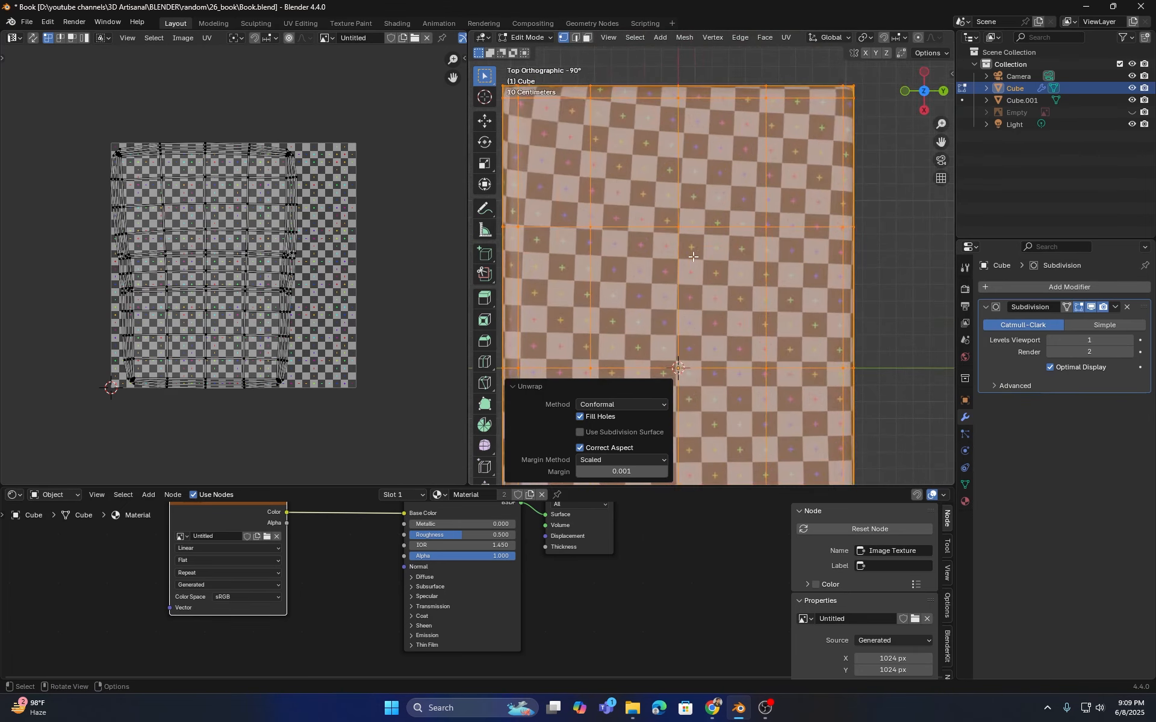
{"action": "scroll", "coordinate": [660, 157], "scroll_direction": "down", "scroll_amount": 2}
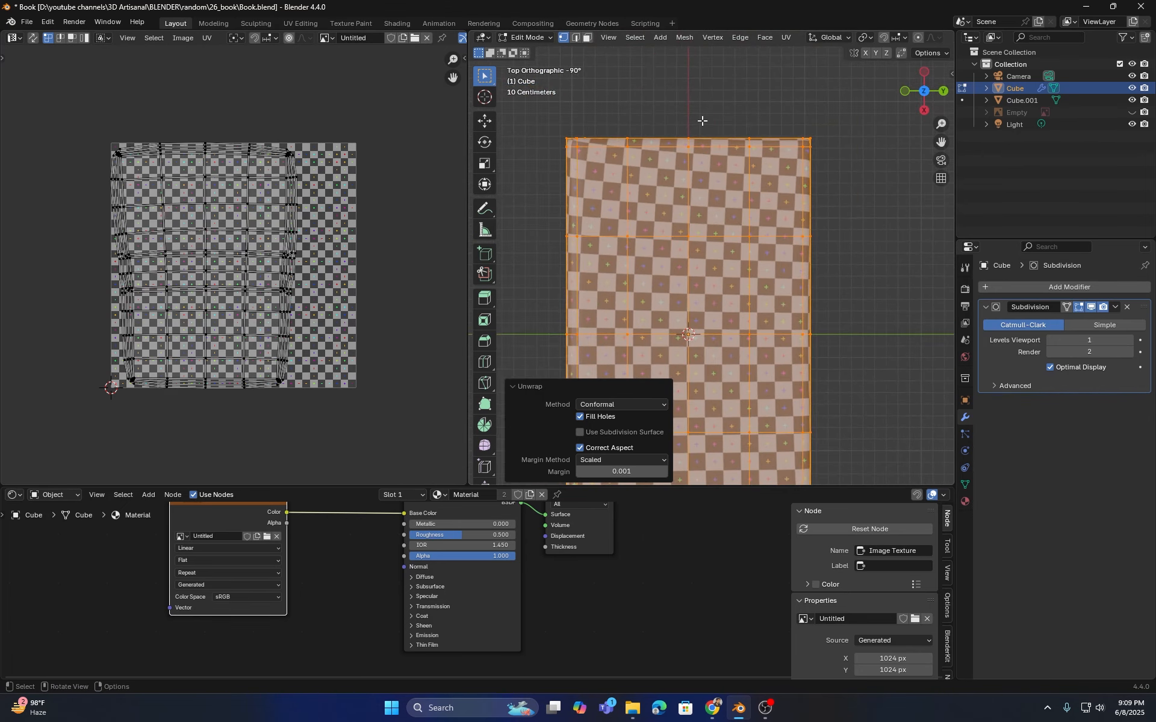
{"action": "scroll", "coordinate": [308, 243], "scroll_direction": "up", "scroll_amount": 5}
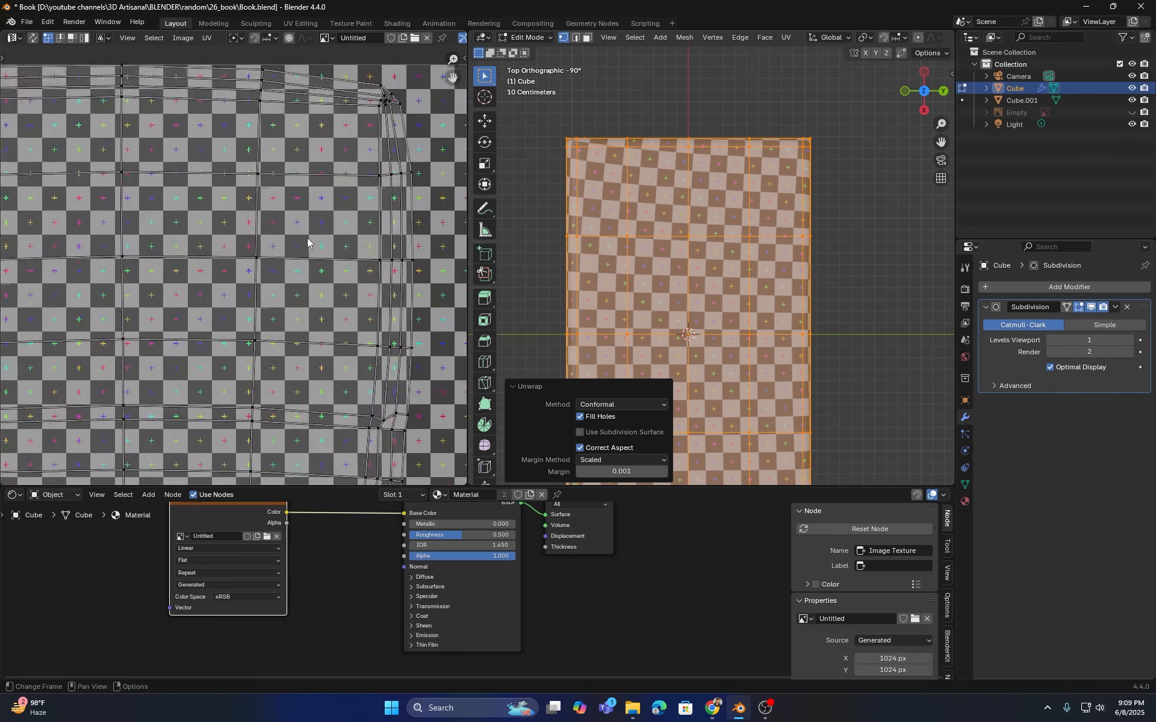
{"action": "scroll", "coordinate": [692, 234], "scroll_direction": "down", "scroll_amount": 4}
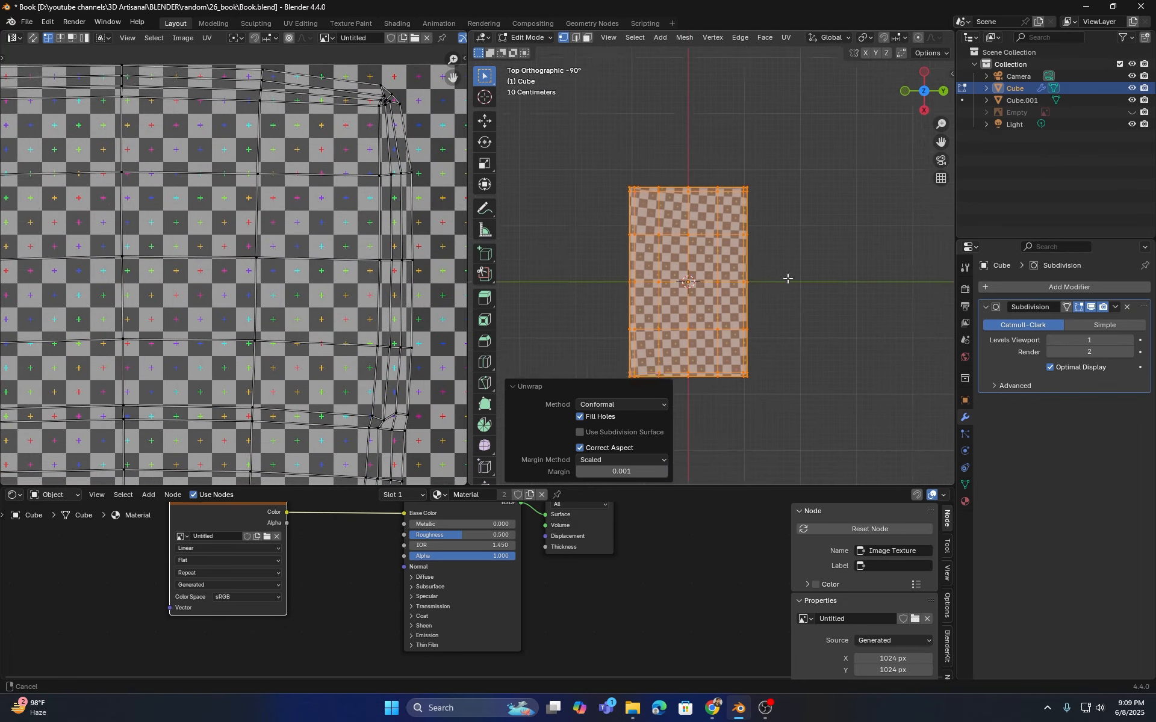
- Clear the selection and, in edge selection, pick the short vertical edge loop at one fore-edge corner of the covers
{"action": "middle_click_drag", "start_coordinate": [787, 276], "coordinate": [712, 263]}
{"action": "scroll", "coordinate": [688, 182], "scroll_direction": "up", "scroll_amount": 3}
{"action": "scroll", "coordinate": [687, 183], "scroll_direction": "up", "scroll_amount": 2}
{"action": "middle_click_drag", "start_coordinate": [711, 262], "coordinate": [705, 211]}
{"action": "left_click", "coordinate": [585, 38]}
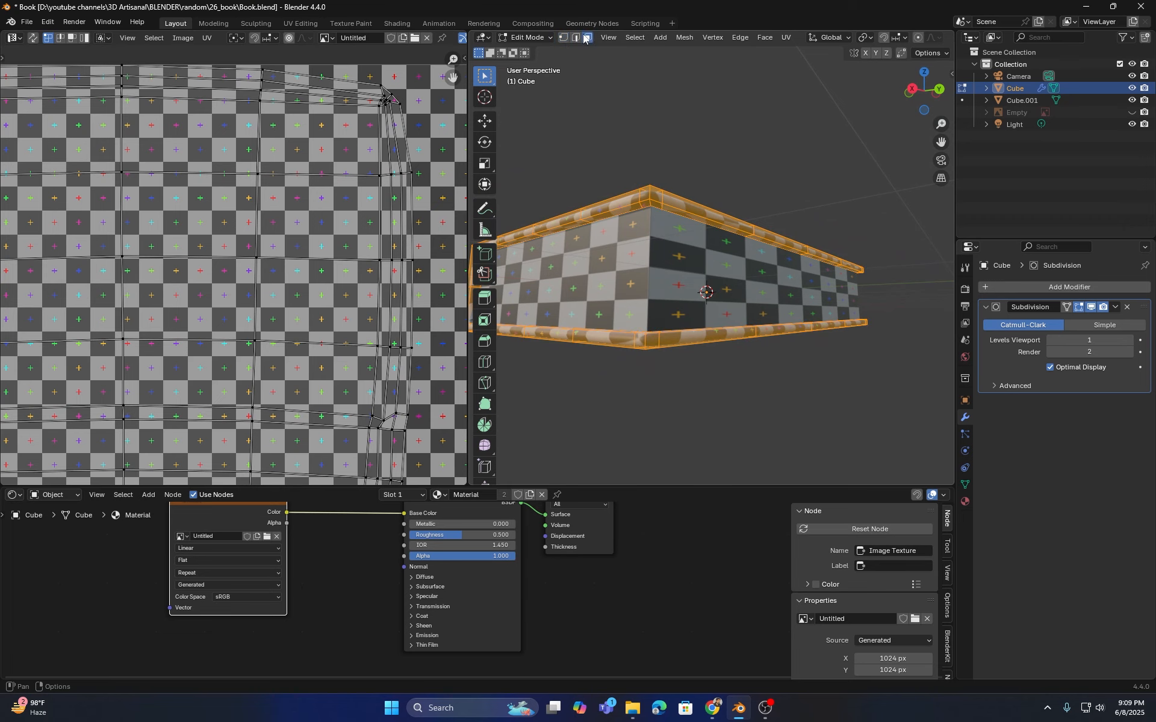
{"action": "scroll", "coordinate": [644, 182], "scroll_direction": "up", "scroll_amount": 4}
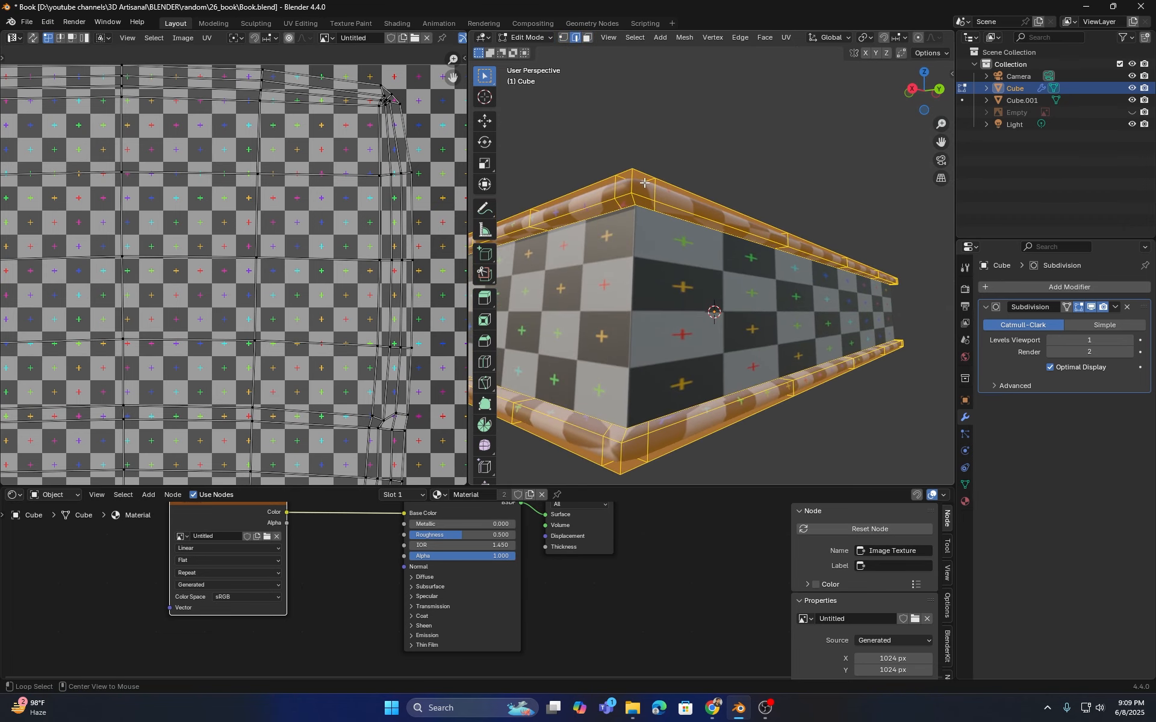
{"action": "key", "text": "alt+a"}
{"action": "middle_click_drag", "start_coordinate": [635, 181], "coordinate": [710, 317]}
{"action": "left_click", "coordinate": [673, 329], "text": "alt"}
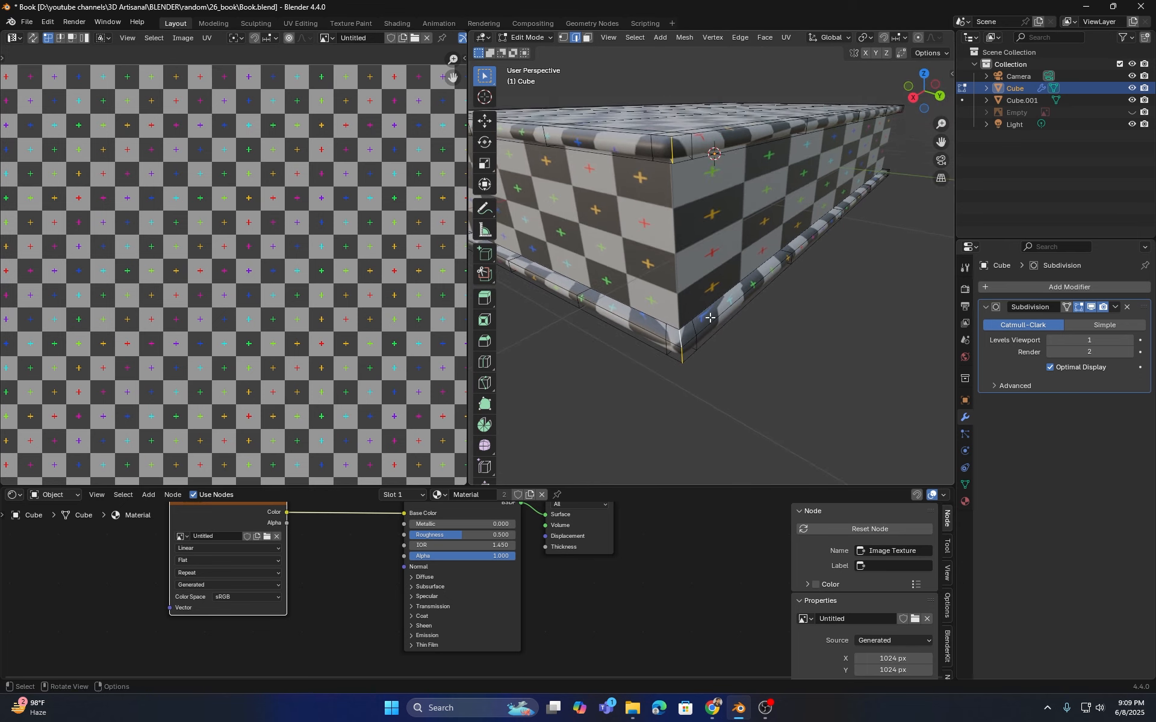
- Add the matching edge loop at the other fore-edge corner of the covers and mark the selected edges as seams
{"action": "middle_click_drag", "start_coordinate": [541, 262], "coordinate": [582, 316]}
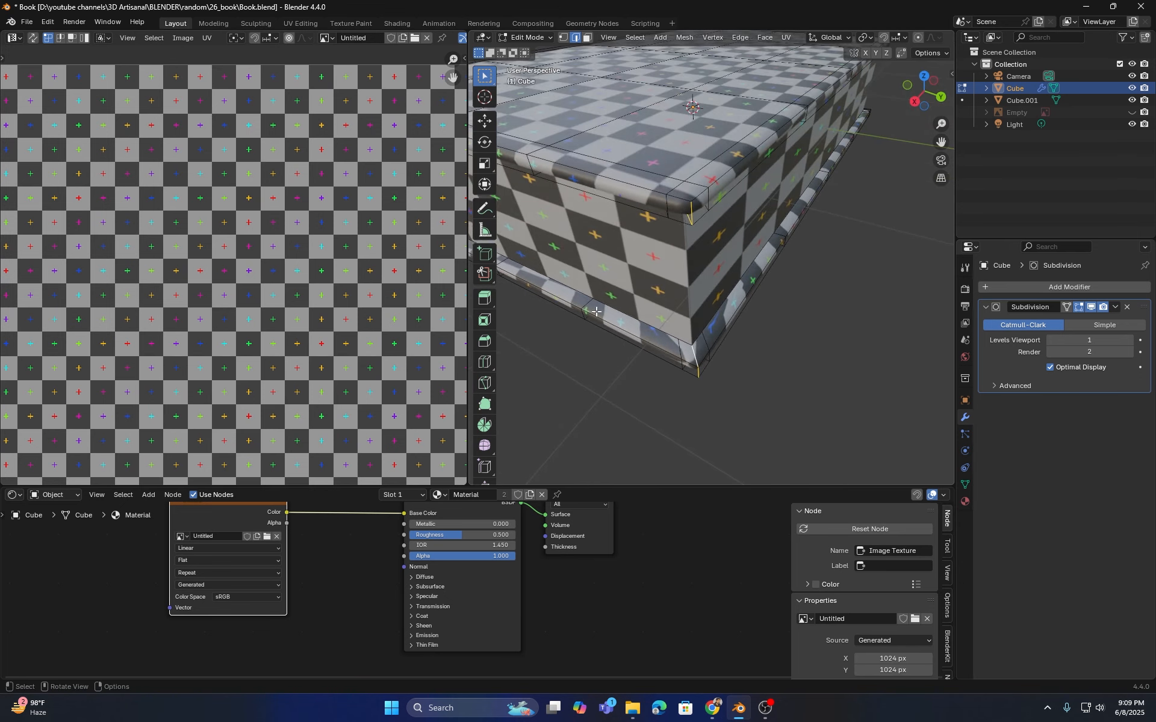
{"action": "middle_click_drag", "start_coordinate": [692, 348], "coordinate": [746, 208]}
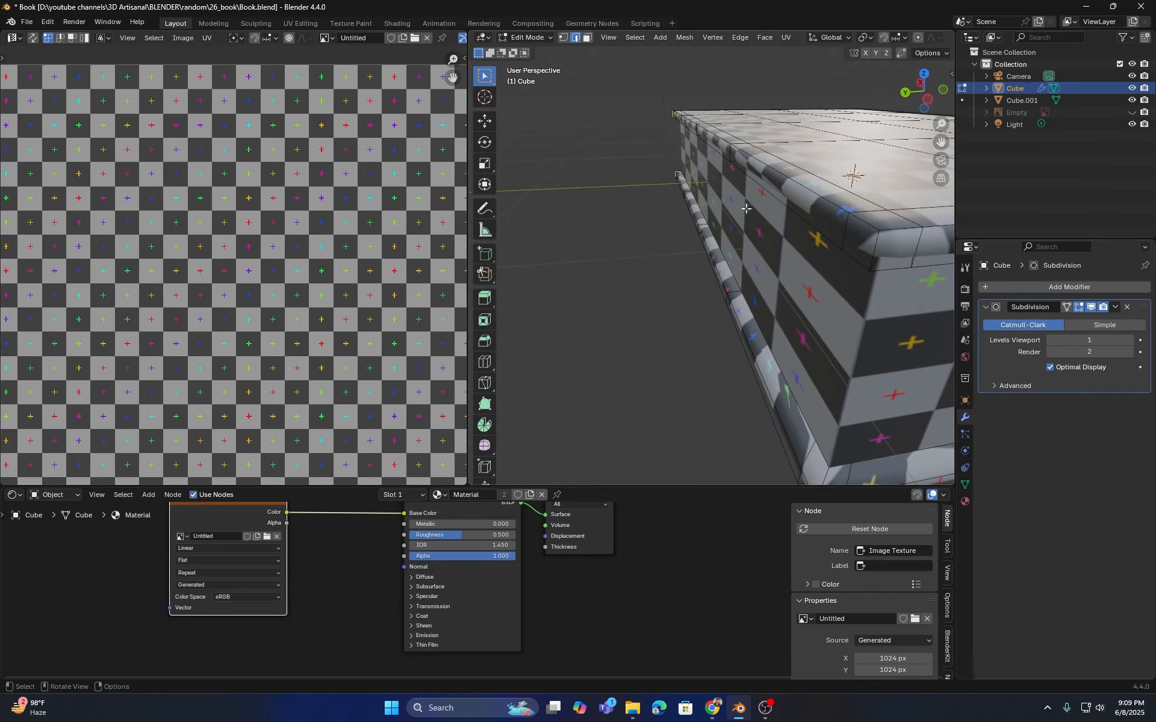
{"action": "middle_click_drag", "start_coordinate": [873, 274], "coordinate": [867, 310]}
{"action": "middle_click_drag", "start_coordinate": [867, 310], "coordinate": [845, 154], "text": "shift"}
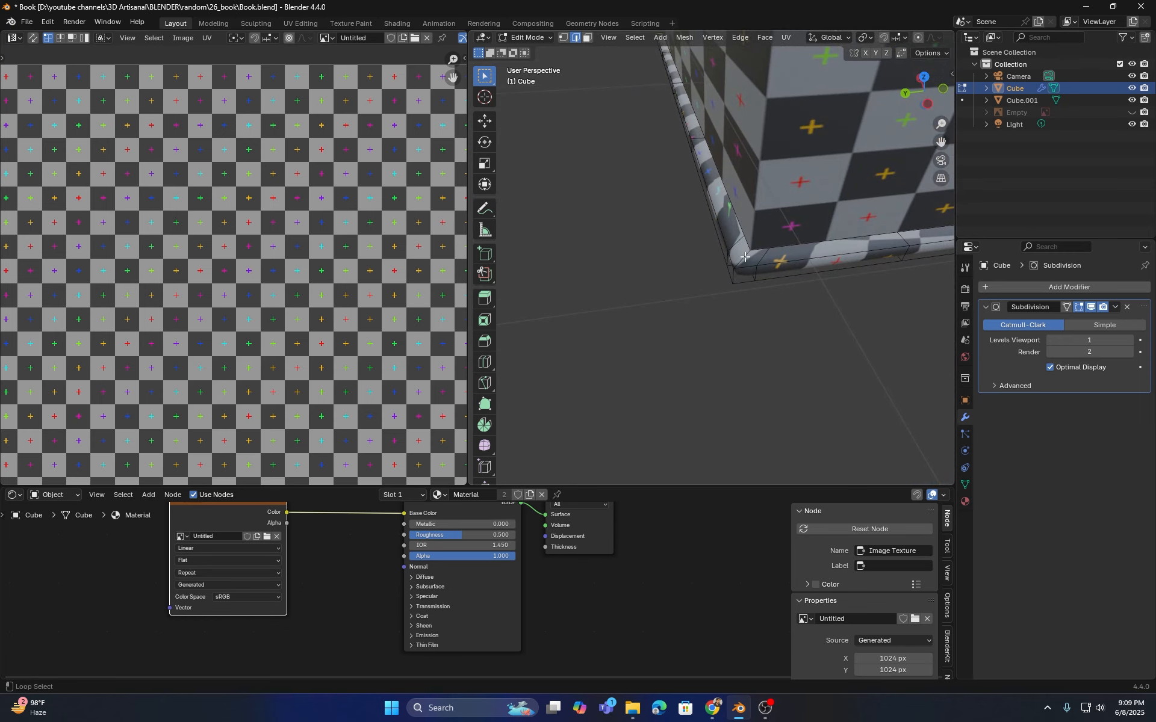
{"action": "left_click", "coordinate": [726, 255], "text": "alt+shift"}
{"action": "middle_click_drag", "start_coordinate": [726, 255], "coordinate": [668, 166]}
{"action": "right_click", "coordinate": [668, 166]}
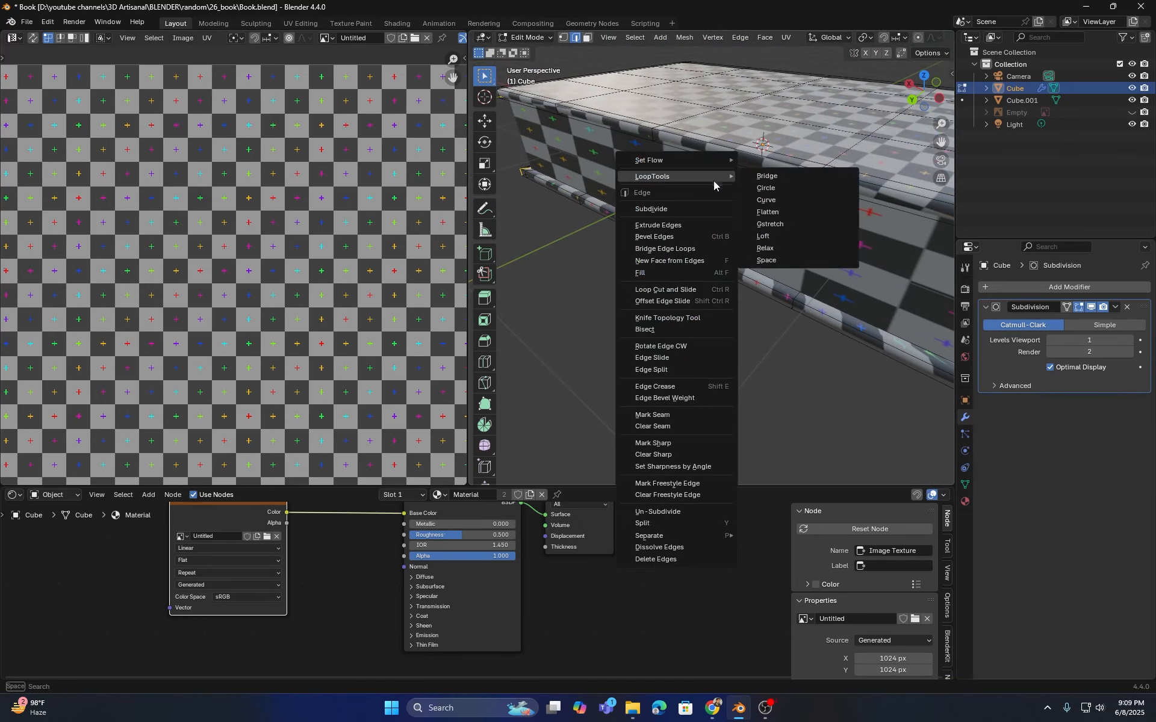
{"action": "left_click", "coordinate": [661, 419]}
- Select the whole cover mesh and unwrap it again along the new seams with the Conformal method
{"action": "scroll", "coordinate": [672, 289], "scroll_direction": "down", "scroll_amount": 3}
{"action": "middle_click_drag", "start_coordinate": [674, 286], "coordinate": [766, 275]}
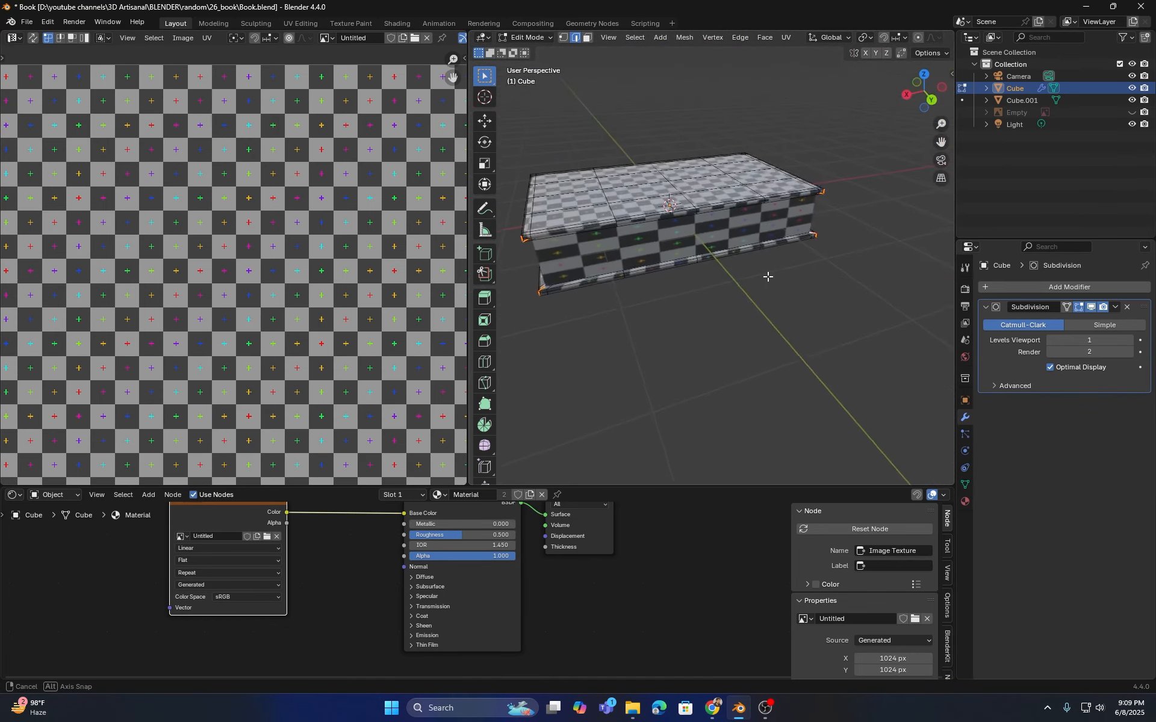
{"action": "key", "text": "a"}
{"action": "key", "text": "u"}
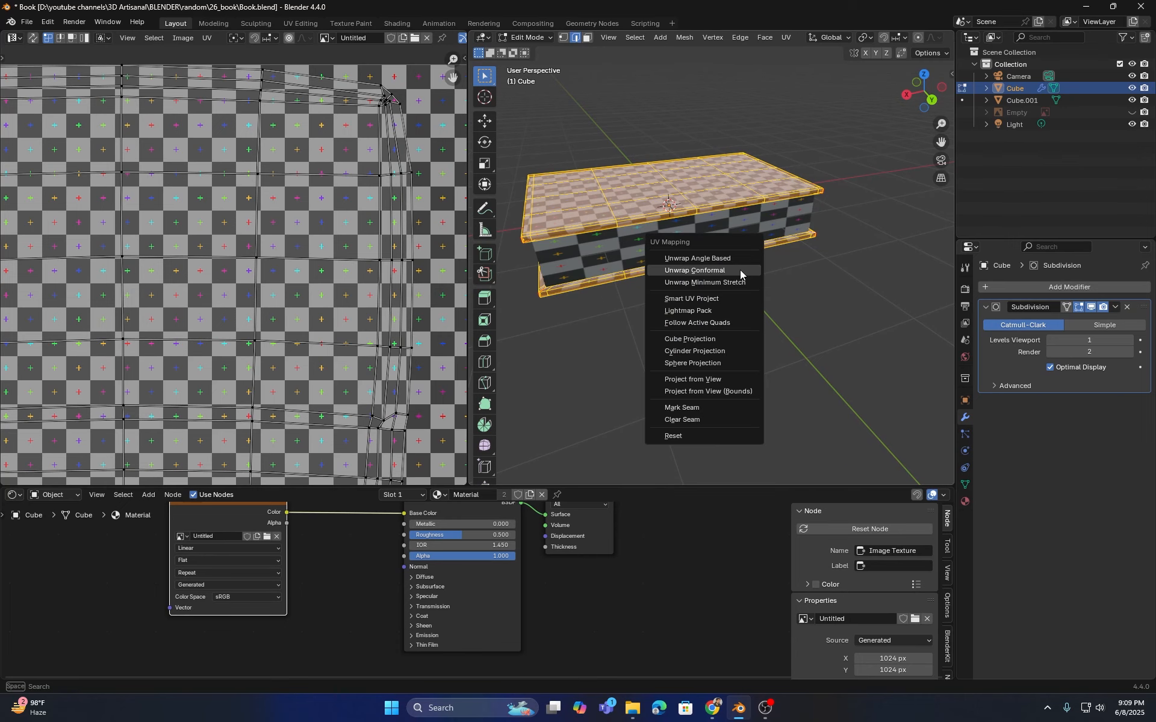
{"action": "left_click", "coordinate": [741, 272]}
- Widen the UV editor to show the full layout and bring up the UV Squares add-on tools
{"action": "left_click_drag", "start_coordinate": [468, 254], "coordinate": [676, 254]}
{"action": "scroll", "coordinate": [550, 236], "scroll_direction": "down", "scroll_amount": 3}
{"action": "scroll", "coordinate": [338, 297], "scroll_direction": "up", "scroll_amount": 1}
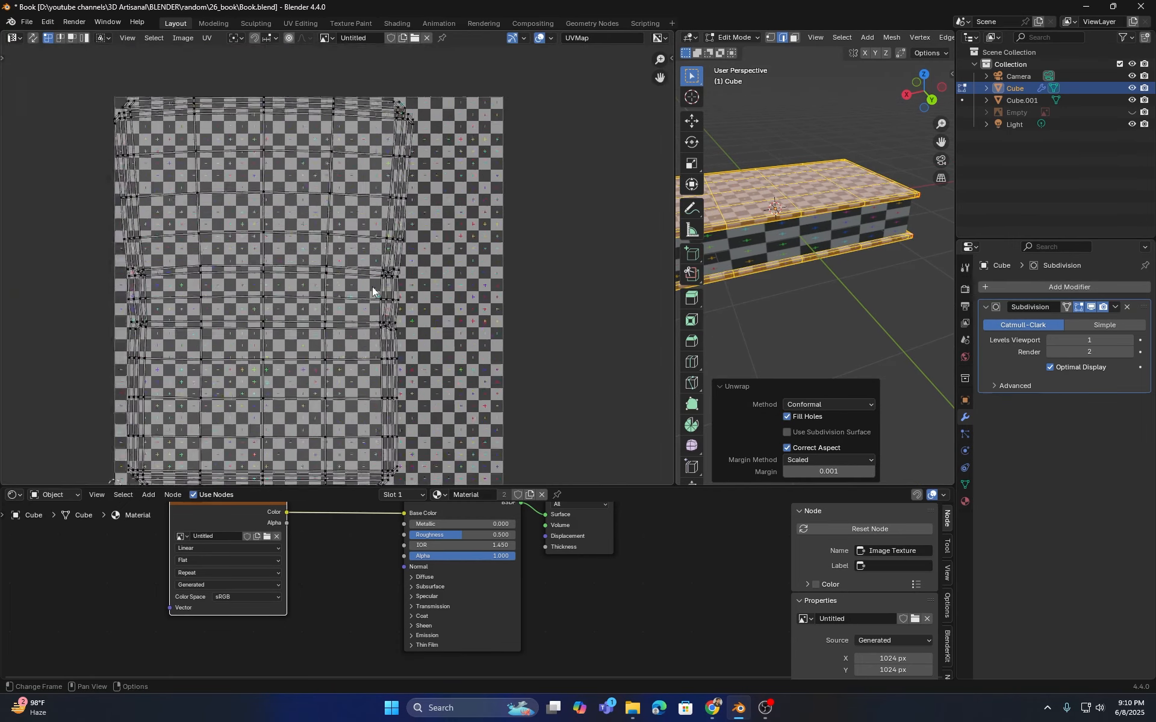
{"action": "scroll", "coordinate": [421, 229], "scroll_direction": "down", "scroll_amount": 1}
{"action": "left_click_drag", "start_coordinate": [674, 57], "coordinate": [611, 56]}
{"action": "left_click", "coordinate": [610, 56]}
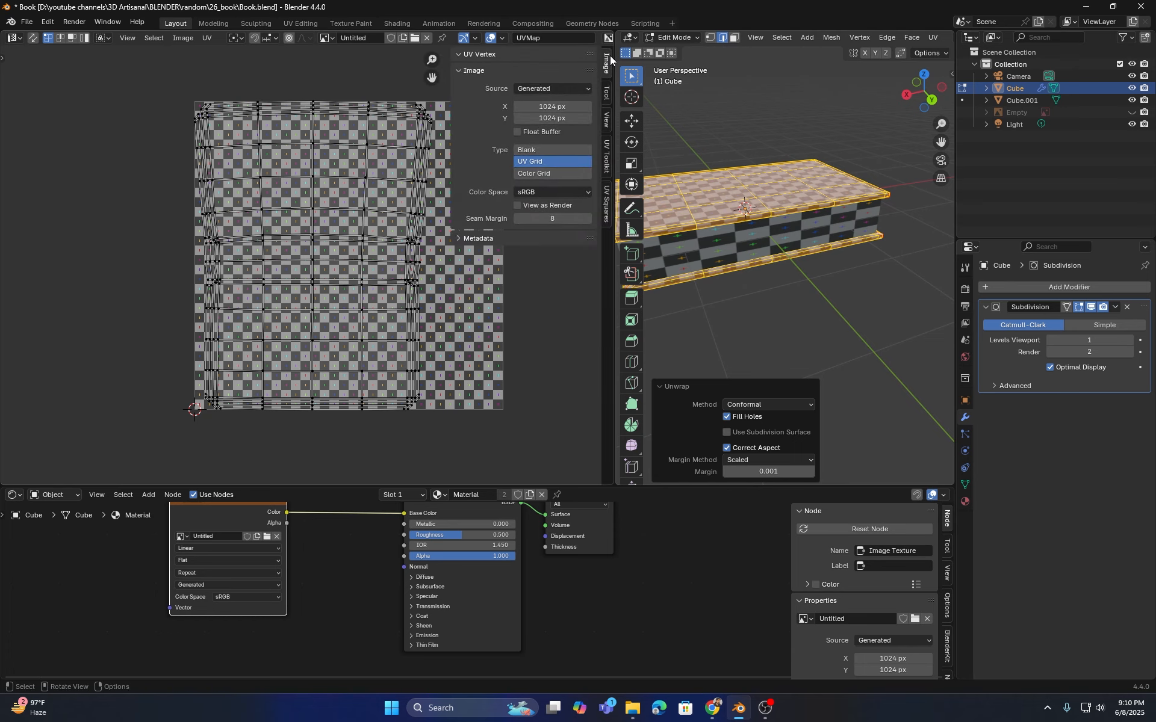
{"action": "left_click", "coordinate": [605, 208]}
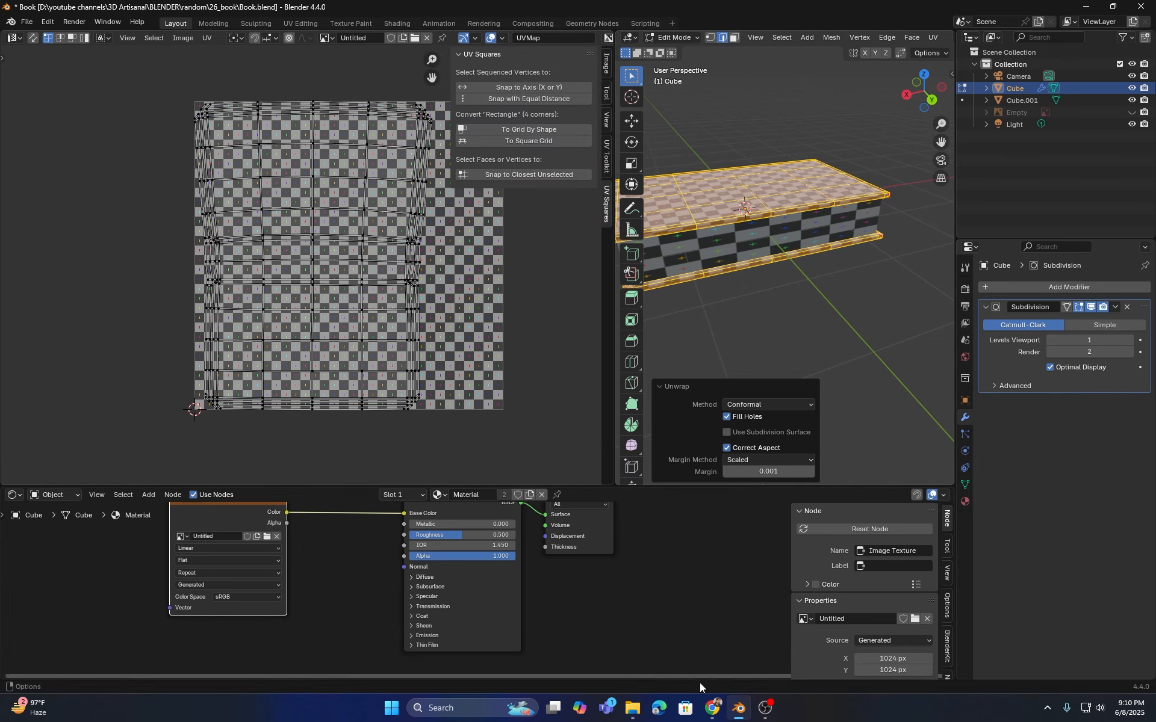
- Switch to Chrome, view the download options of the UvSquares repository on GitHub, and return to Blender
{"action": "left_click", "coordinate": [713, 708]}
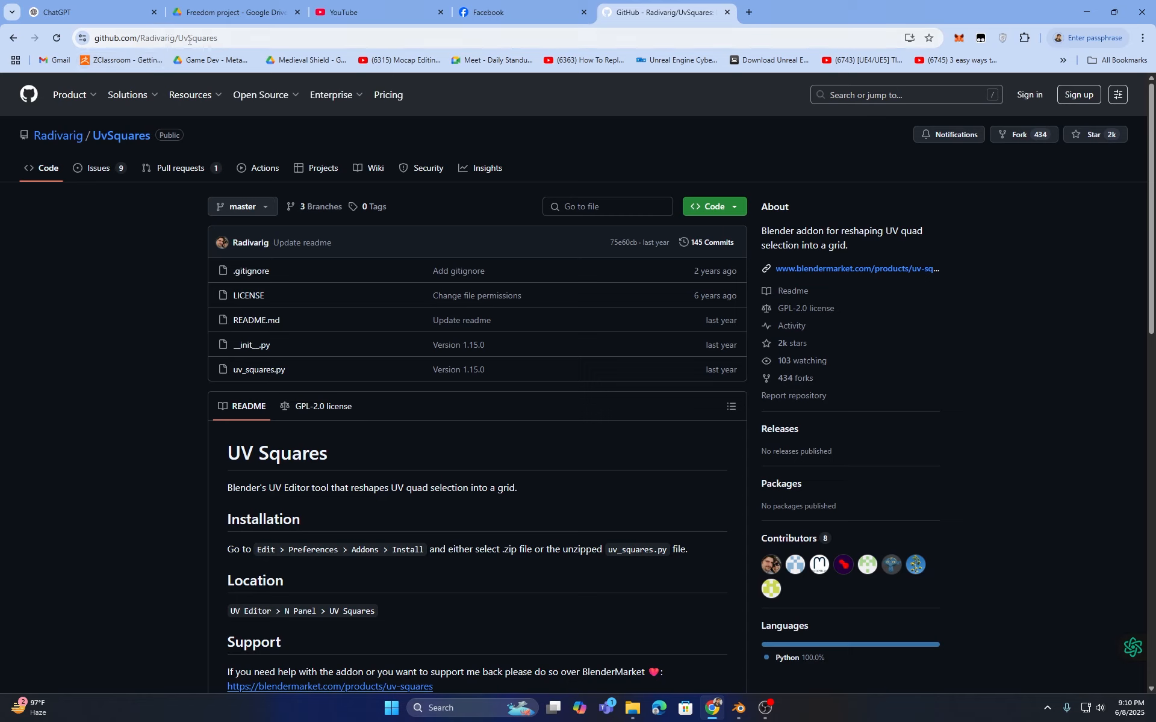
{"action": "left_click", "coordinate": [729, 208]}
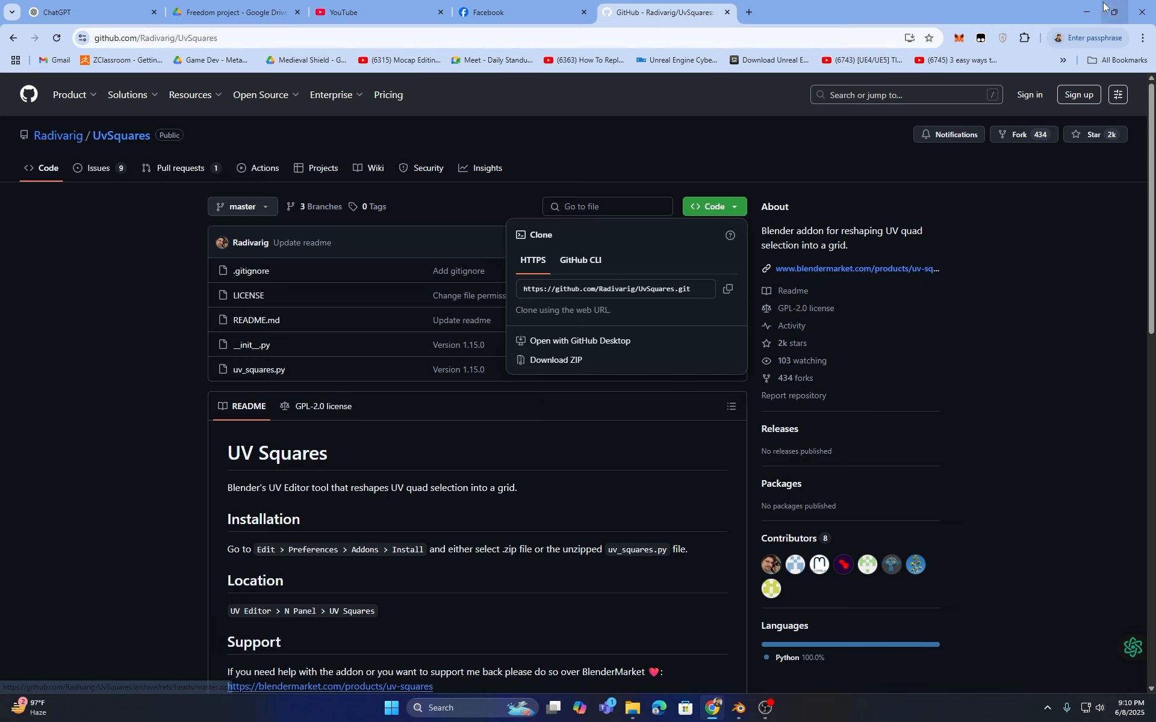
{"action": "left_click", "coordinate": [1086, 12]}
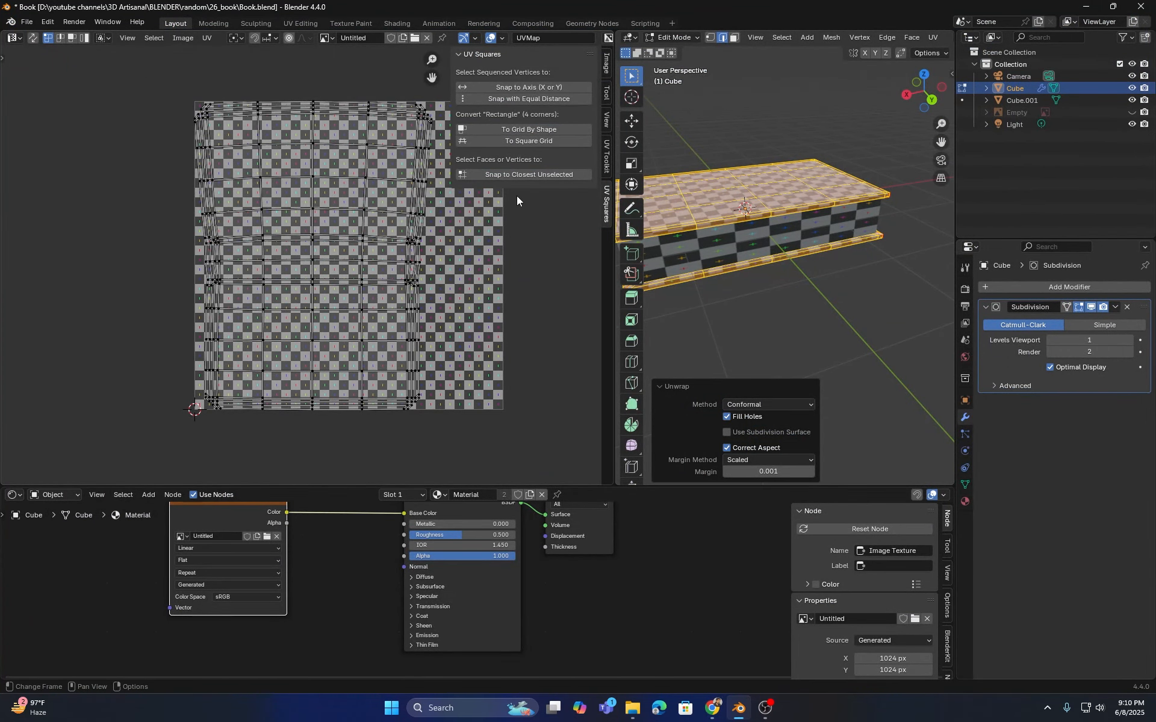
- Select all of the cover's UVs and straighten them with the UV Squares To Grid By Shape operation
{"action": "scroll", "coordinate": [529, 211], "scroll_direction": "up", "scroll_amount": 2}
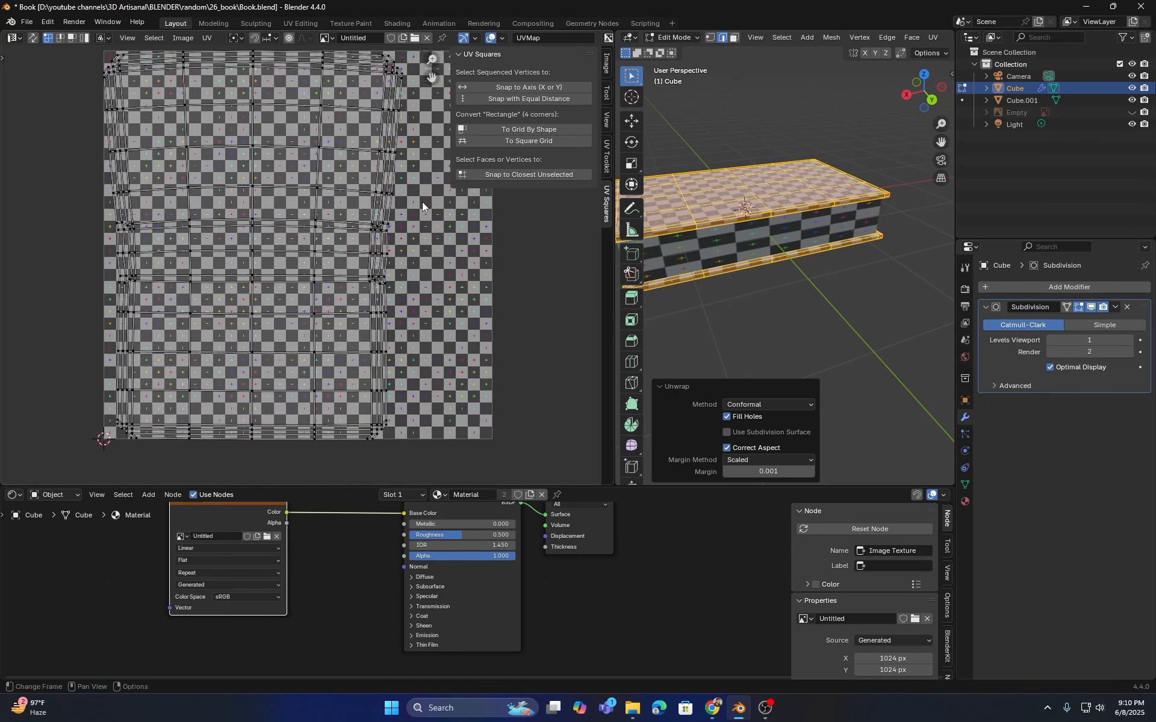
{"action": "key", "text": "a"}
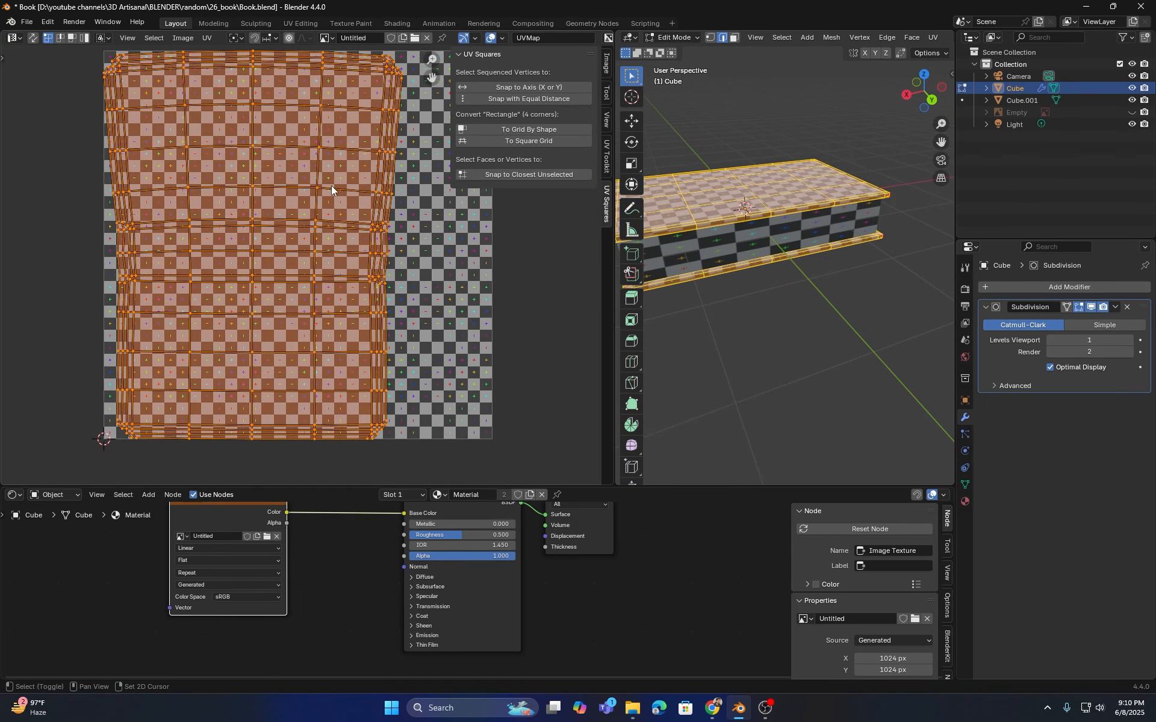
{"action": "middle_click_drag", "start_coordinate": [331, 185], "coordinate": [310, 236]}
{"action": "middle_click_drag", "start_coordinate": [269, 370], "coordinate": [281, 295]}
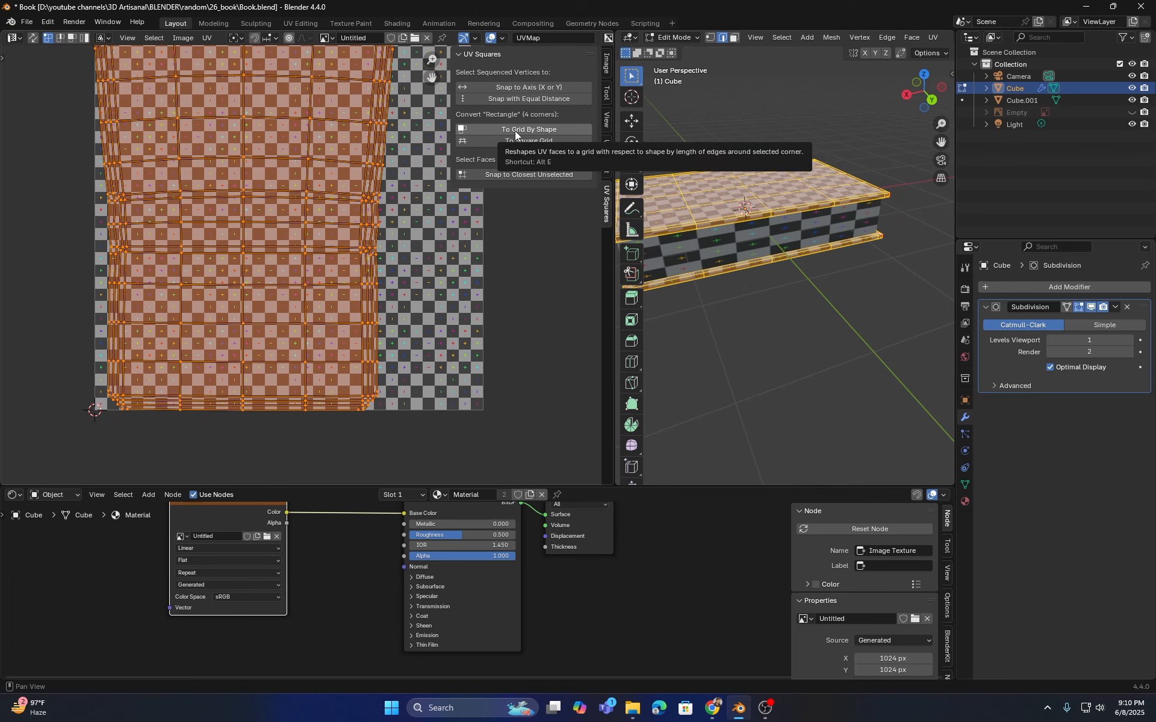
{"action": "left_click", "coordinate": [533, 128]}
{"action": "scroll", "coordinate": [338, 237], "scroll_direction": "up", "scroll_amount": 4}
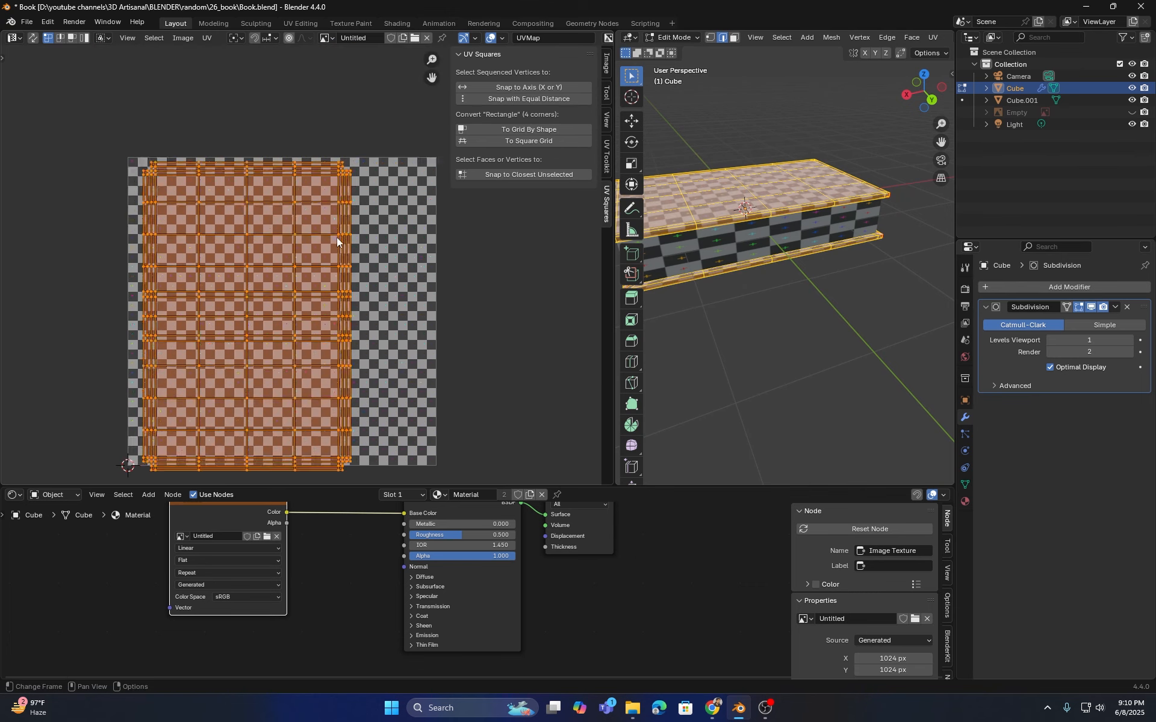
{"action": "scroll", "coordinate": [288, 243], "scroll_direction": "down", "scroll_amount": 5}
{"action": "middle_click_drag", "start_coordinate": [280, 233], "coordinate": [345, 123]}
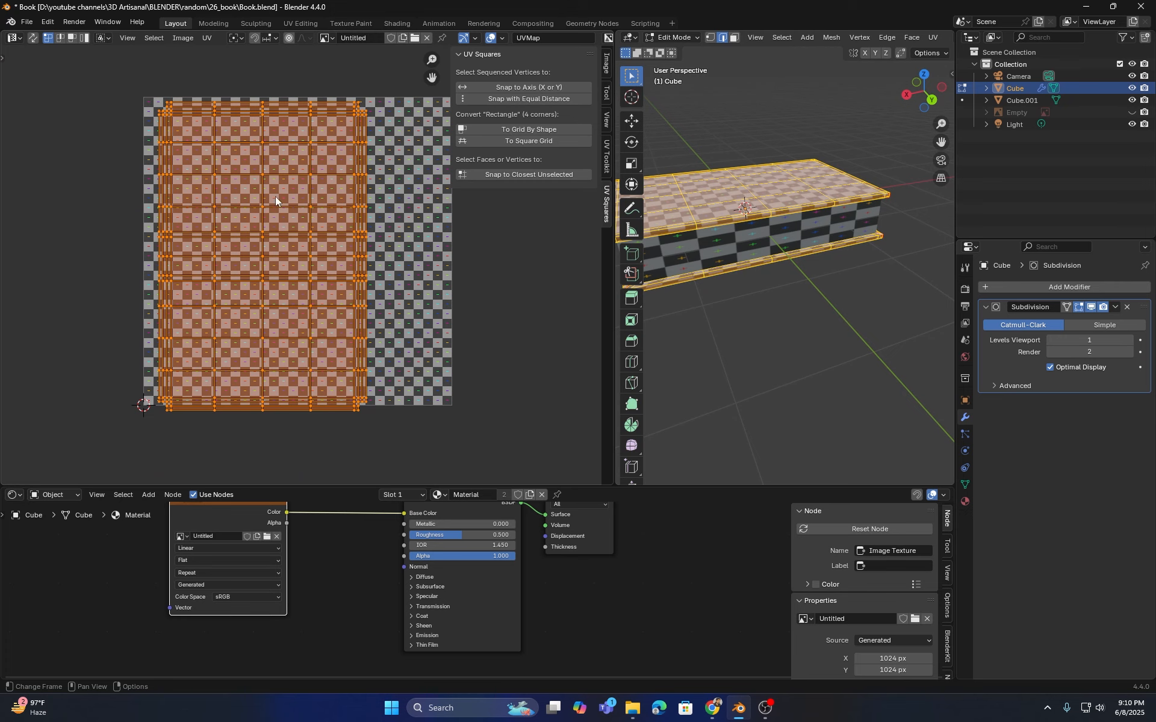
- Show book cover.png behind the cover's unwrapped UVs in the UV editor
{"action": "left_click", "coordinate": [324, 38]}
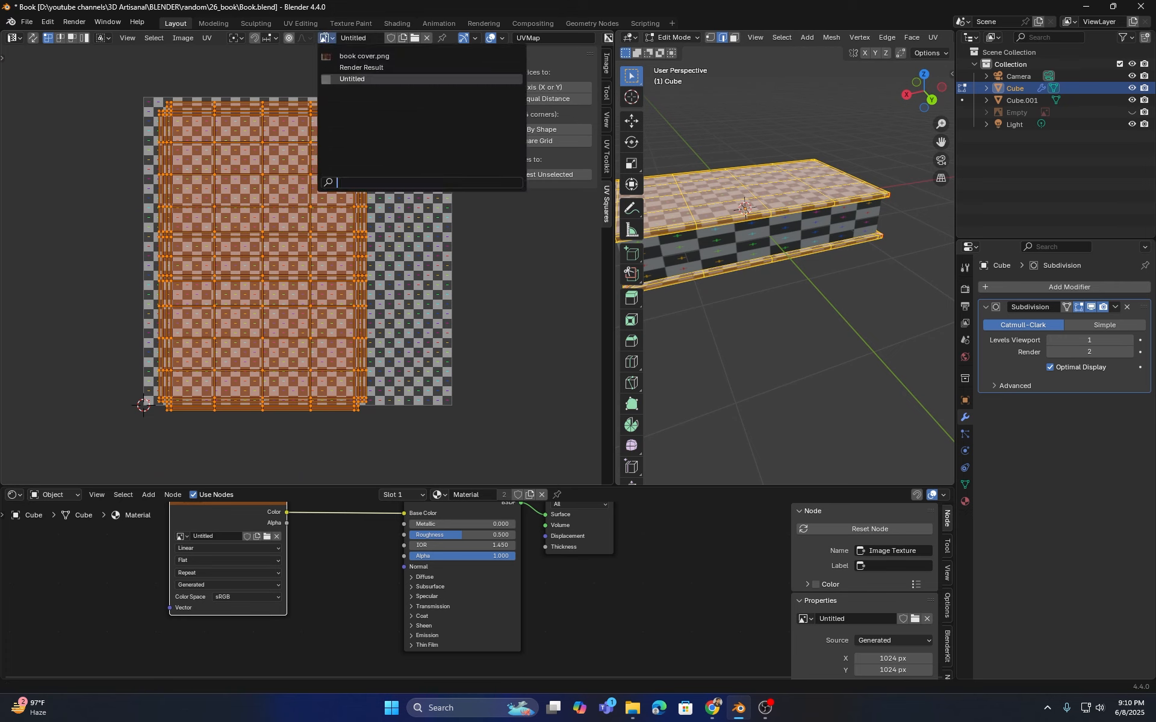
{"action": "left_click", "coordinate": [365, 56]}
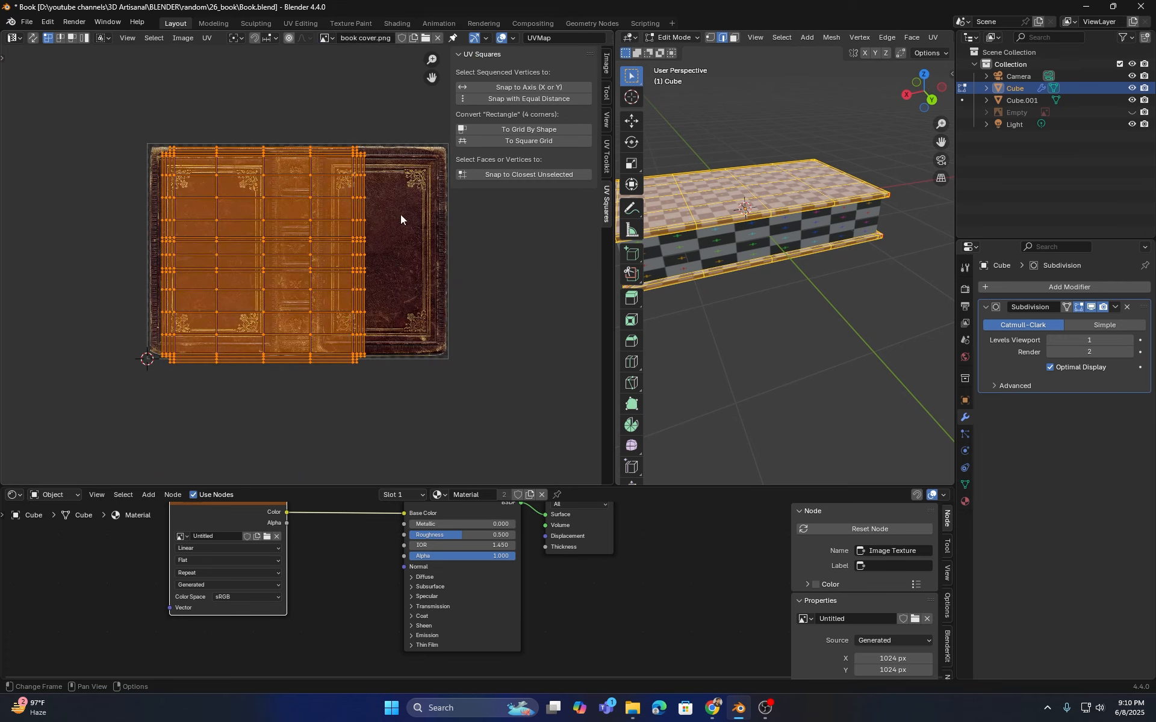
{"action": "scroll", "coordinate": [378, 216], "scroll_direction": "up", "scroll_amount": 2}
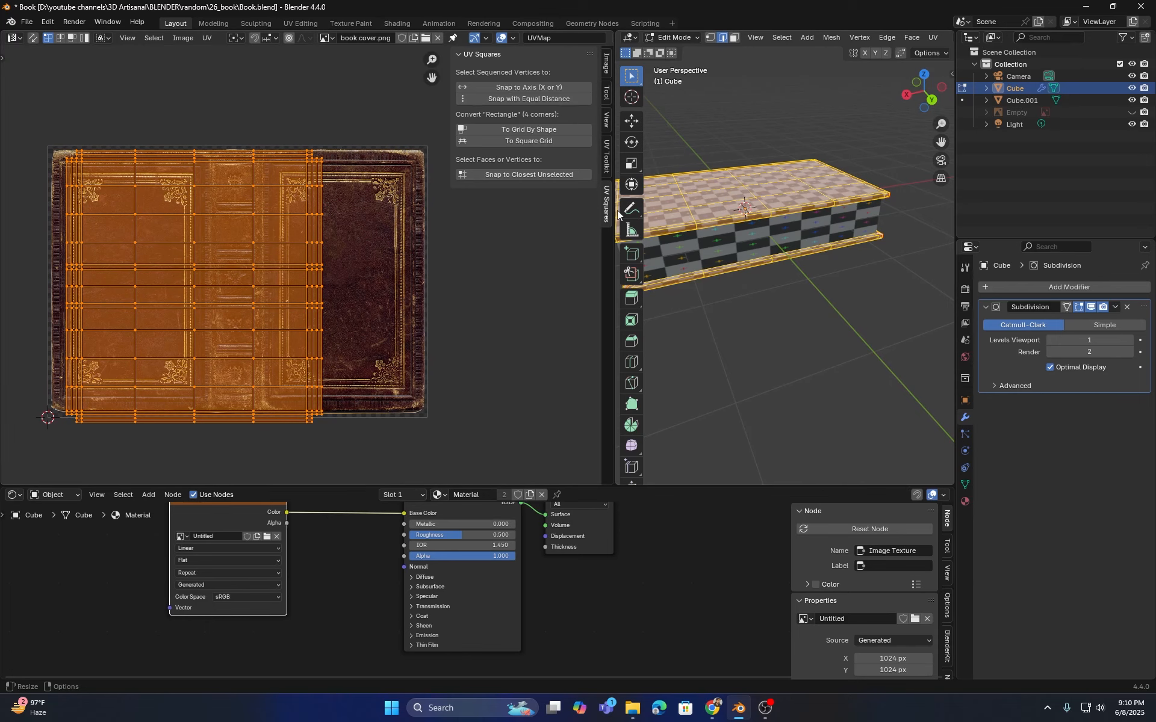
{"action": "left_click_drag", "start_coordinate": [614, 232], "coordinate": [555, 234]}
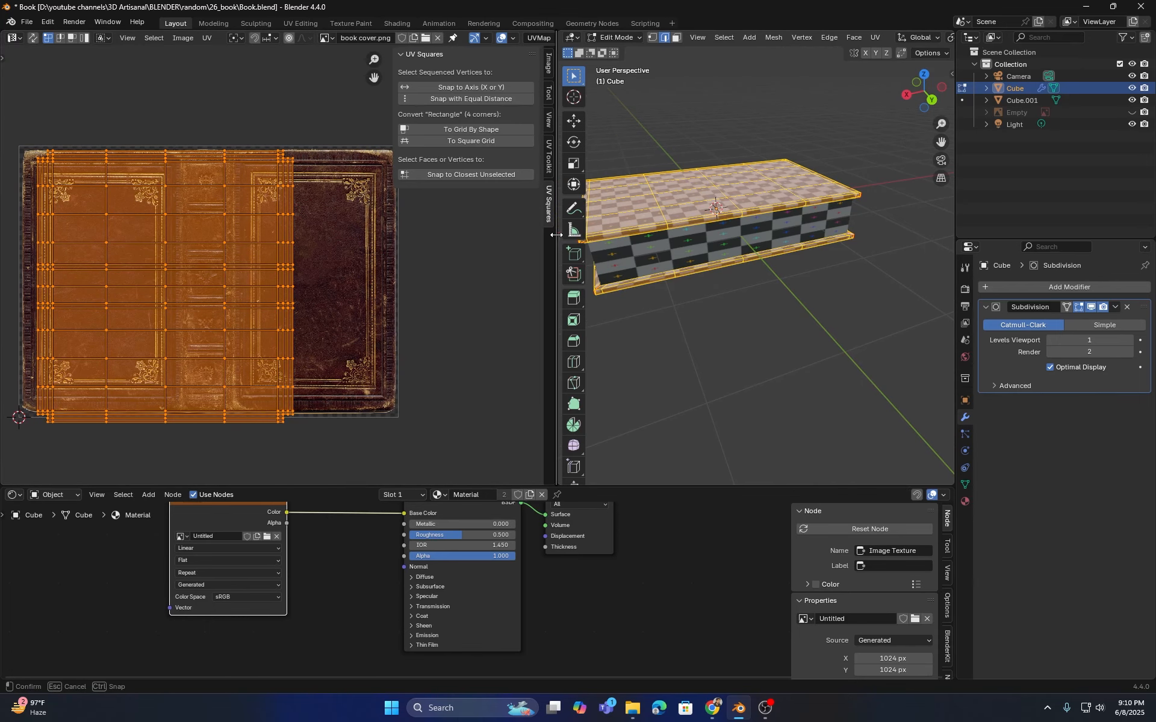
- Set the cover material's Image Texture node to use book cover.png
{"action": "left_click_drag", "start_coordinate": [606, 491], "coordinate": [627, 334]}
{"action": "scroll", "coordinate": [369, 397], "scroll_direction": "up", "scroll_amount": 2}
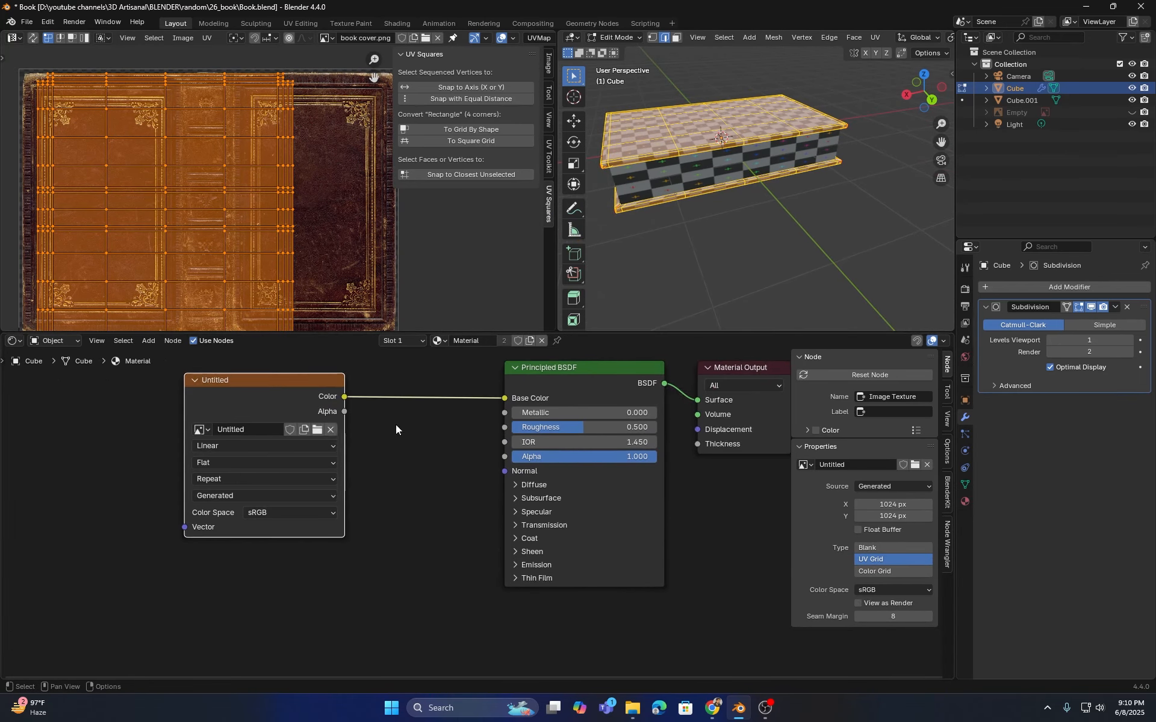
{"action": "left_click", "coordinate": [204, 429]}
{"action": "left_click", "coordinate": [224, 446]}
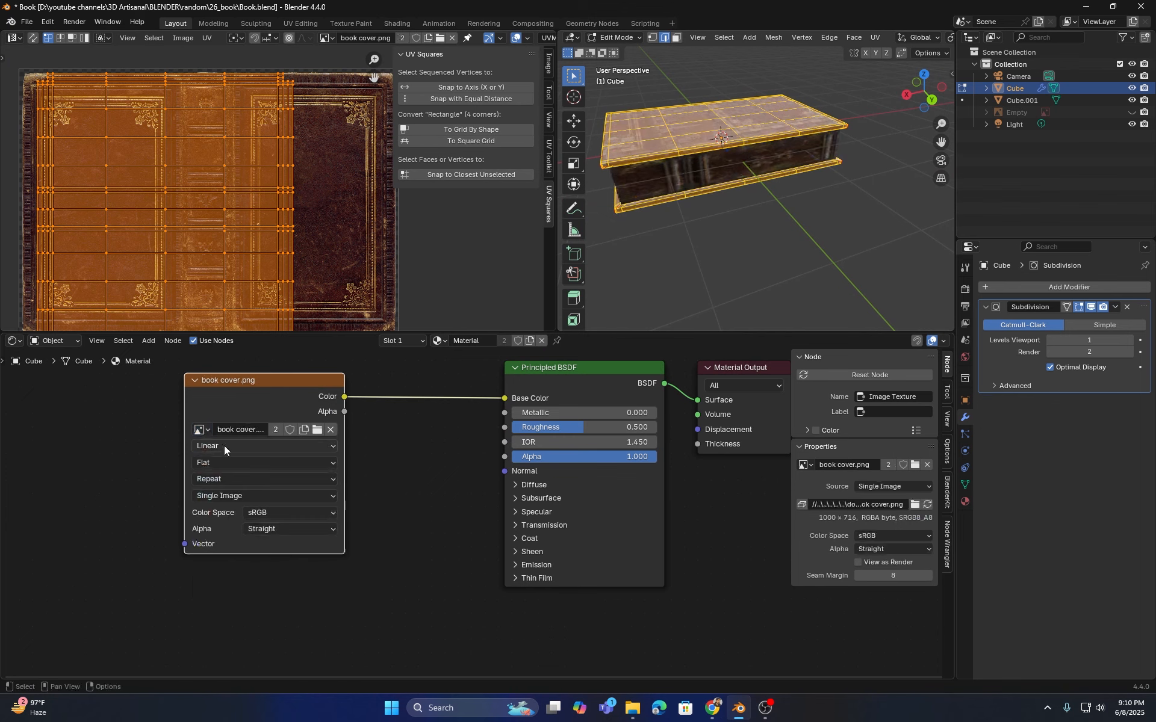
- Rotate all of the cover's UVs by 90 degrees over the book cover image
{"action": "left_click_drag", "start_coordinate": [654, 333], "coordinate": [658, 433]}
{"action": "middle_click_drag", "start_coordinate": [669, 235], "coordinate": [738, 282]}
{"action": "middle_click_drag", "start_coordinate": [735, 214], "coordinate": [835, 251], "text": "shift"}
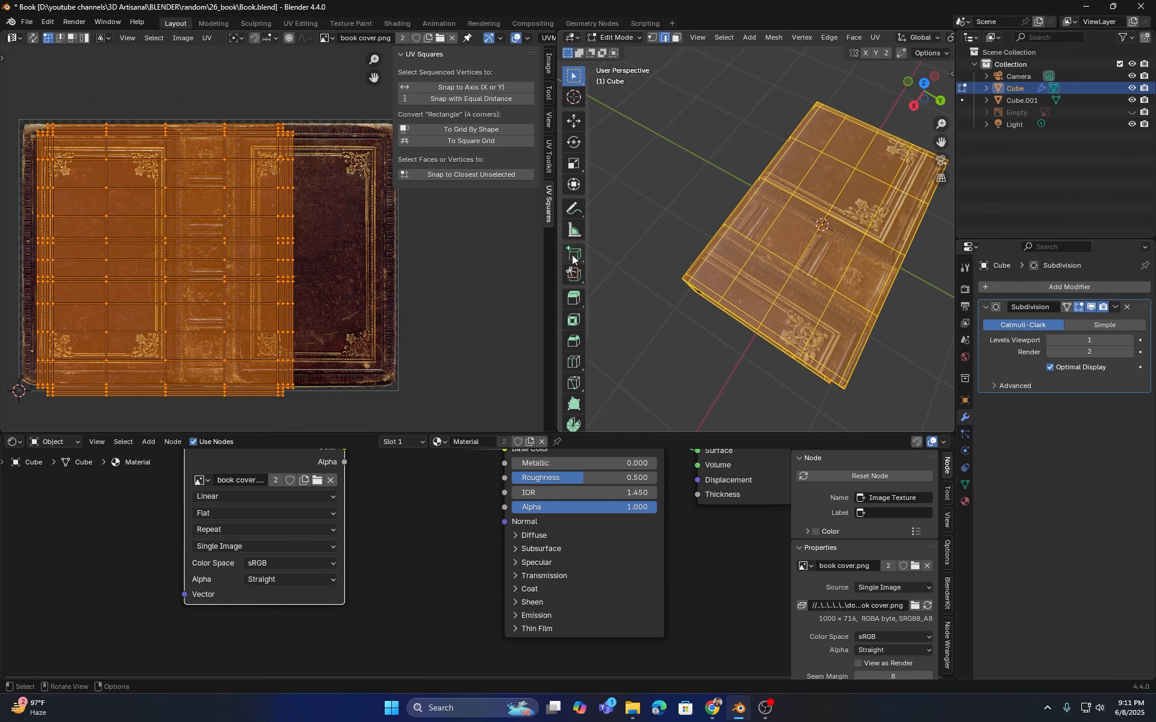
{"action": "left_click_drag", "start_coordinate": [560, 259], "coordinate": [455, 259]}
{"action": "scroll", "coordinate": [738, 247], "scroll_direction": "down", "scroll_amount": 3}
{"action": "middle_click_drag", "start_coordinate": [738, 246], "coordinate": [691, 244], "text": "shift"}
{"action": "middle_click_drag", "start_coordinate": [691, 244], "coordinate": [692, 278]}
{"action": "scroll", "coordinate": [292, 279], "scroll_direction": "down", "scroll_amount": 5}
{"action": "middle_click_drag", "start_coordinate": [194, 231], "coordinate": [192, 269]}
{"action": "scroll", "coordinate": [194, 264], "scroll_direction": "up", "scroll_amount": 3}
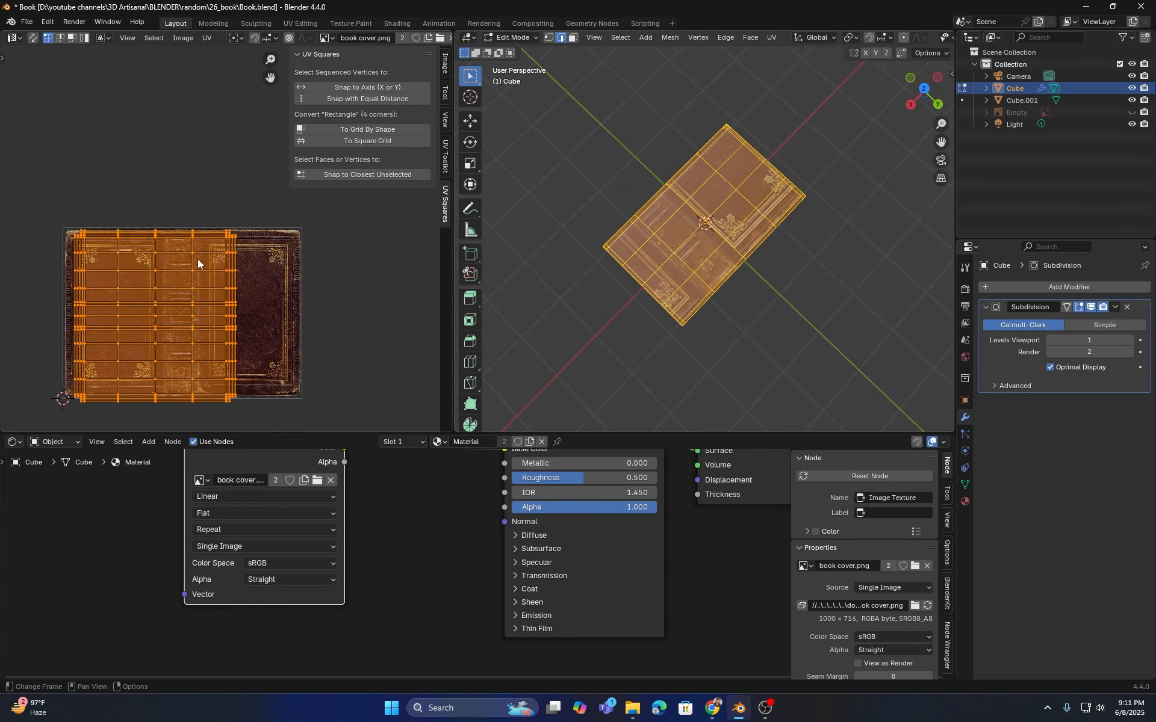
{"action": "key", "text": "r"}
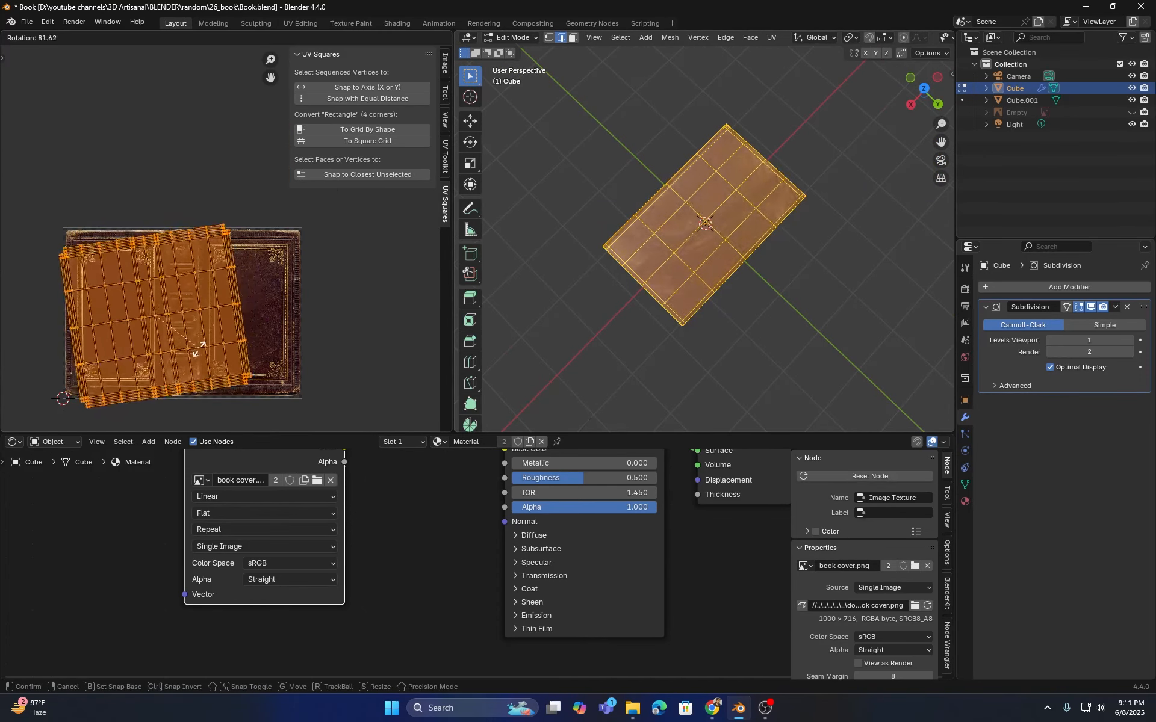
{"action": "type", "text": "90"}
{"action": "key", "text": "Return"}
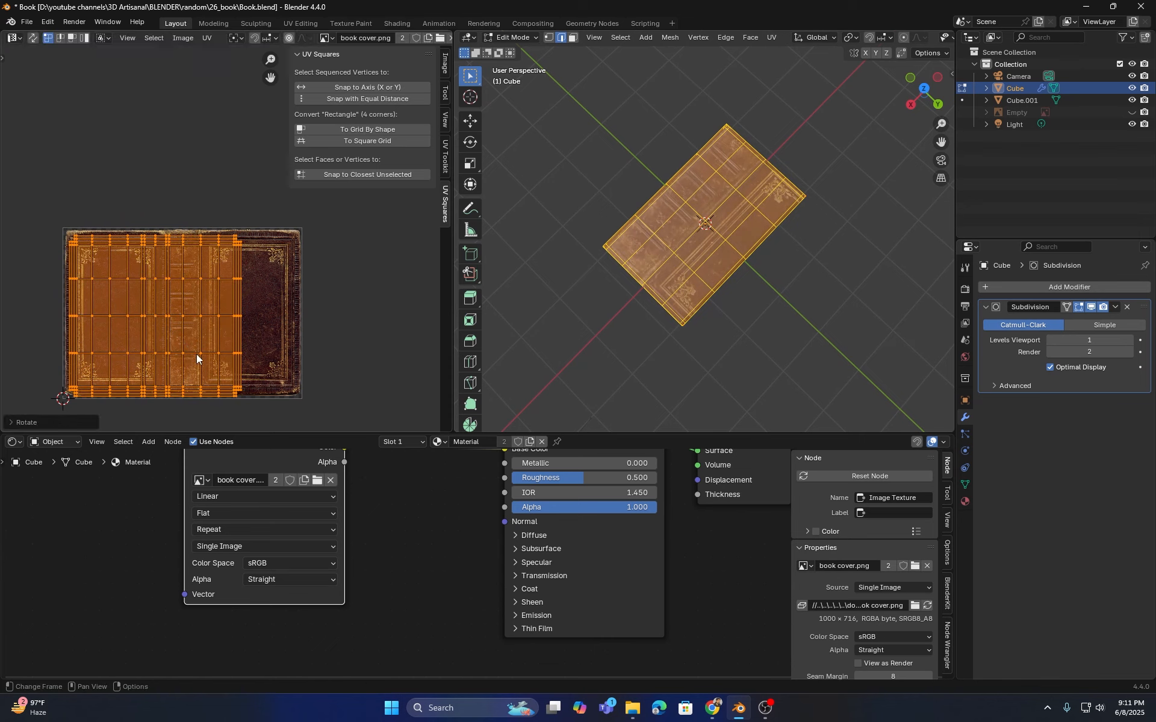
- Center the UV layout on the cover image and stretch it along X by about 1.31
{"action": "scroll", "coordinate": [199, 343], "scroll_direction": "up", "scroll_amount": 3}
{"action": "scroll", "coordinate": [233, 244], "scroll_direction": "down", "scroll_amount": 3}
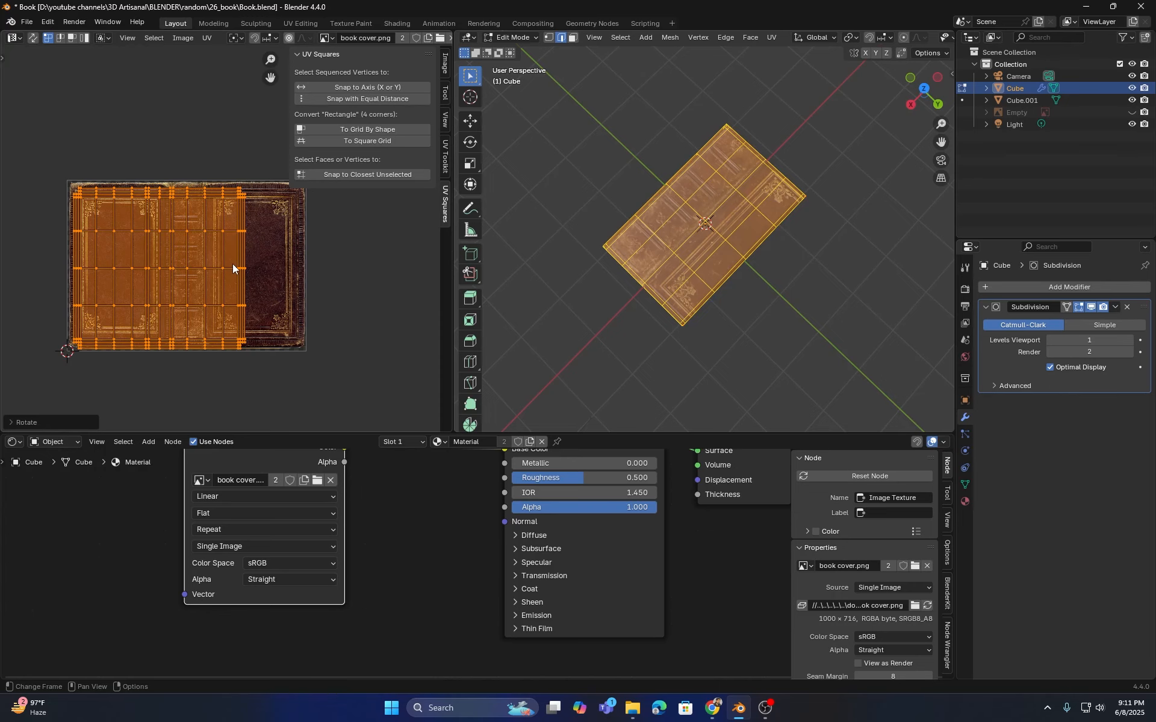
{"action": "key", "text": "g"}
{"action": "left_click", "coordinate": [248, 271]}
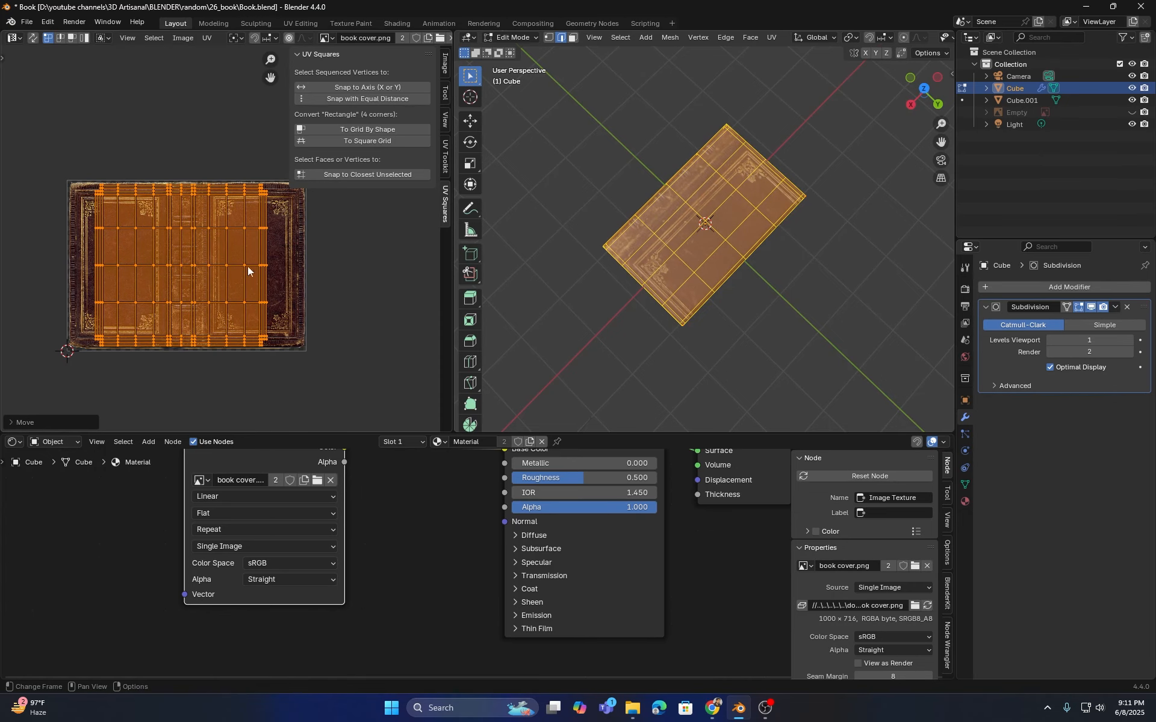
{"action": "key", "text": "s"}
{"action": "key", "text": "x"}
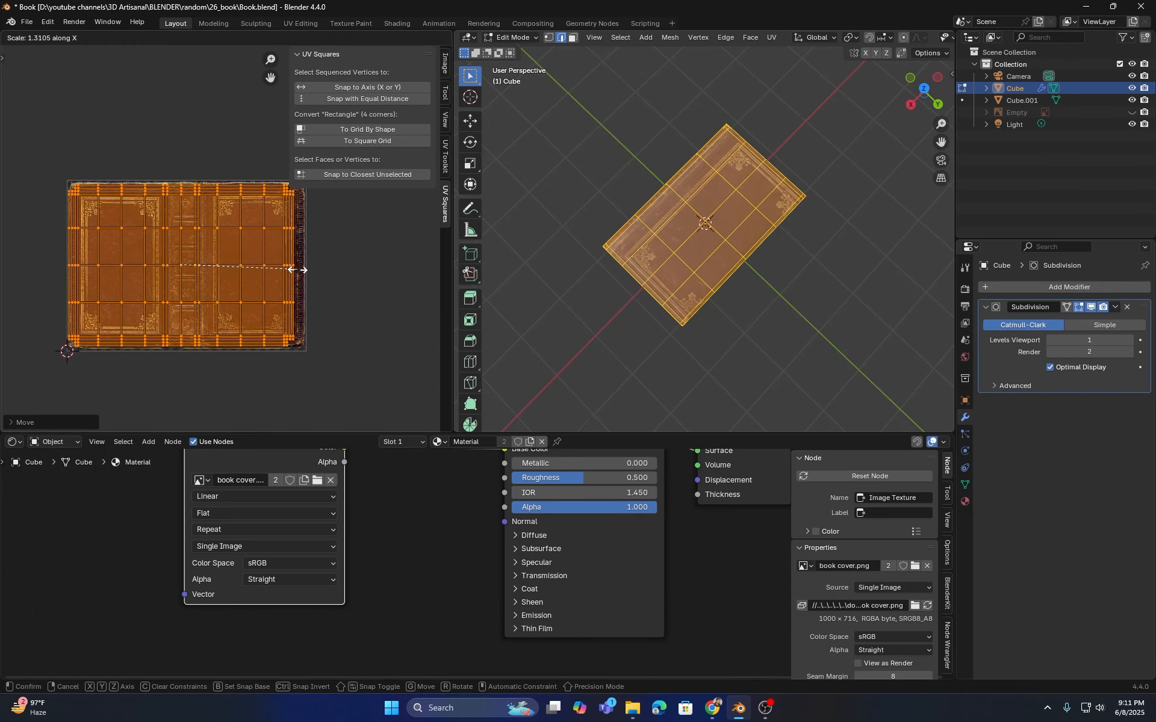
{"action": "left_click", "coordinate": [299, 270]}
- Fine-tune the UV layout's position and X scale so its outer edges line up with the book cover image
{"action": "left_click_drag", "start_coordinate": [419, 433], "coordinate": [410, 569]}
{"action": "scroll", "coordinate": [234, 334], "scroll_direction": "up", "scroll_amount": 2}
{"action": "middle_click_drag", "start_coordinate": [234, 334], "coordinate": [280, 344]}
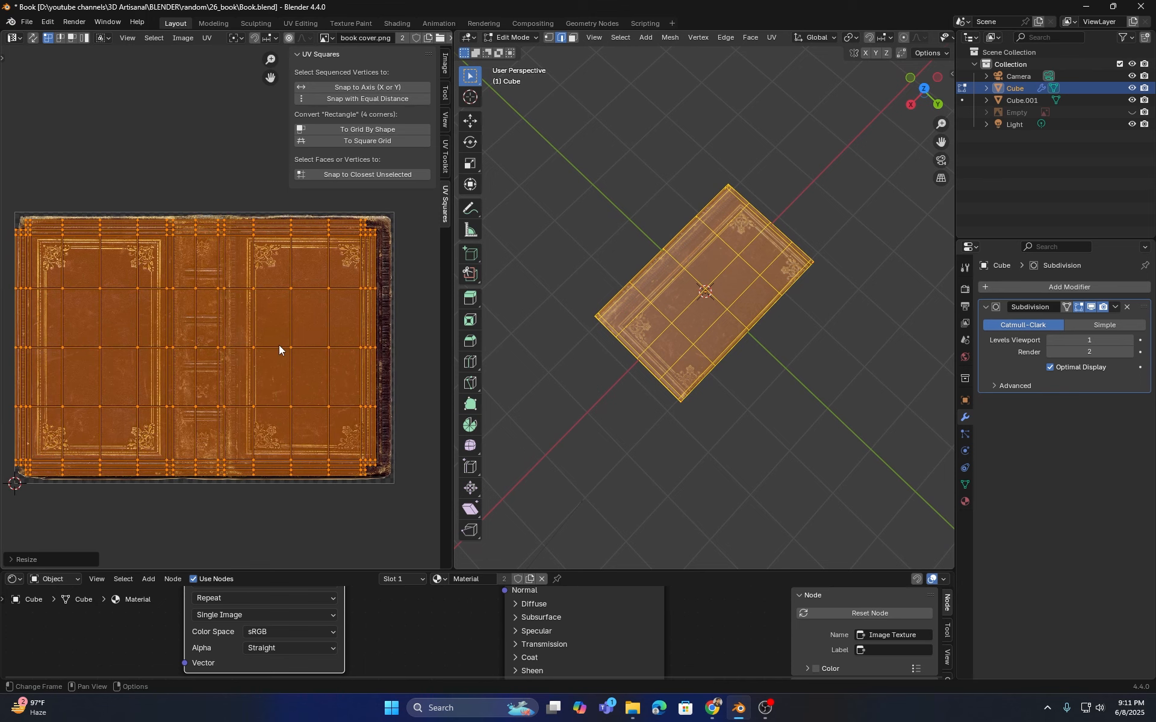
{"action": "key", "text": "g"}
{"action": "left_click", "coordinate": [330, 334]}
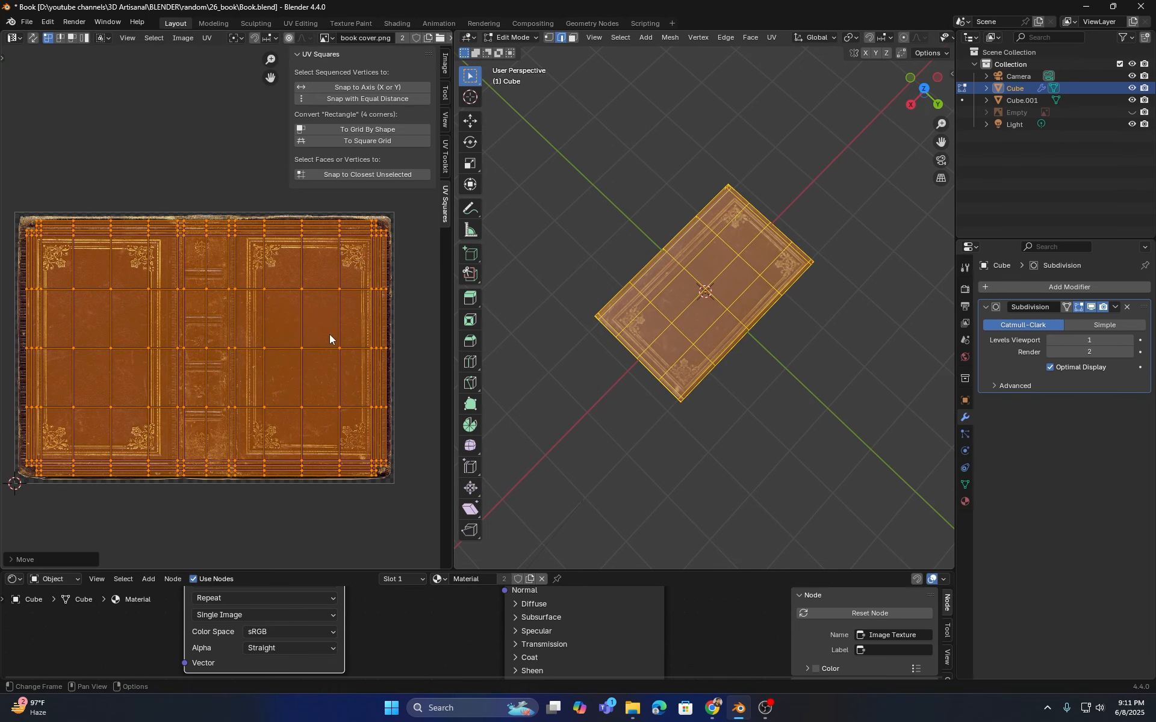
{"action": "key", "text": "s"}
{"action": "key", "text": "x"}
{"action": "left_click", "coordinate": [333, 334]}
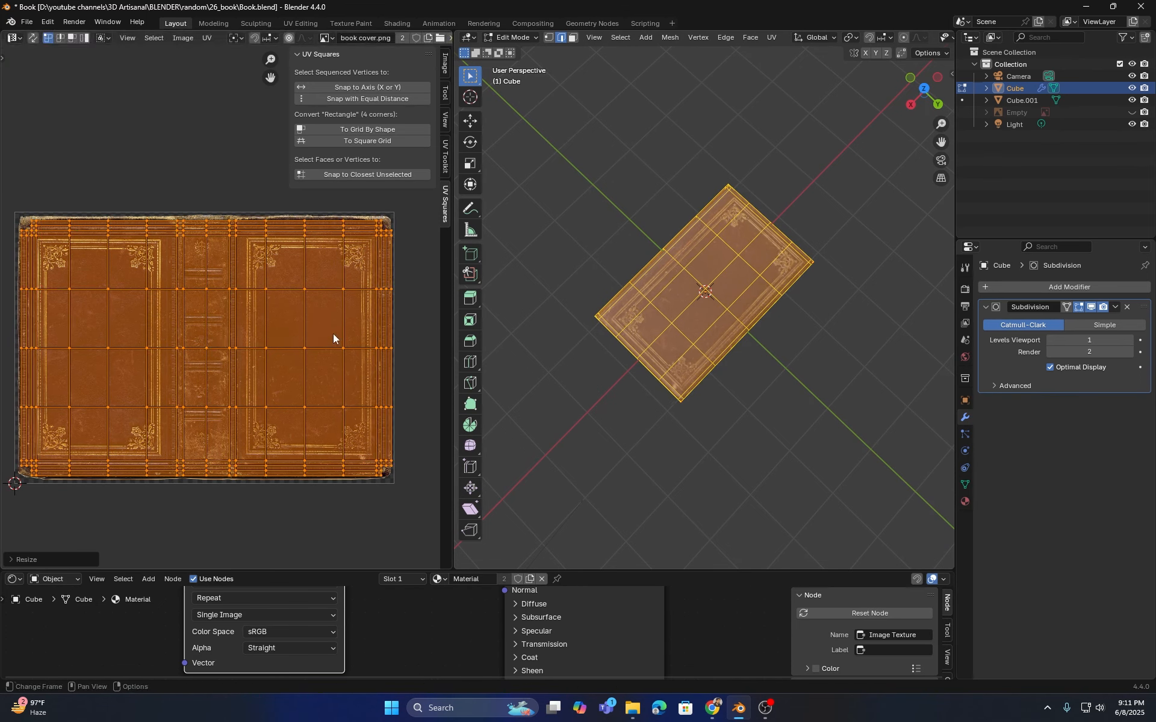
{"action": "key", "text": "g"}
{"action": "left_click", "coordinate": [331, 334]}
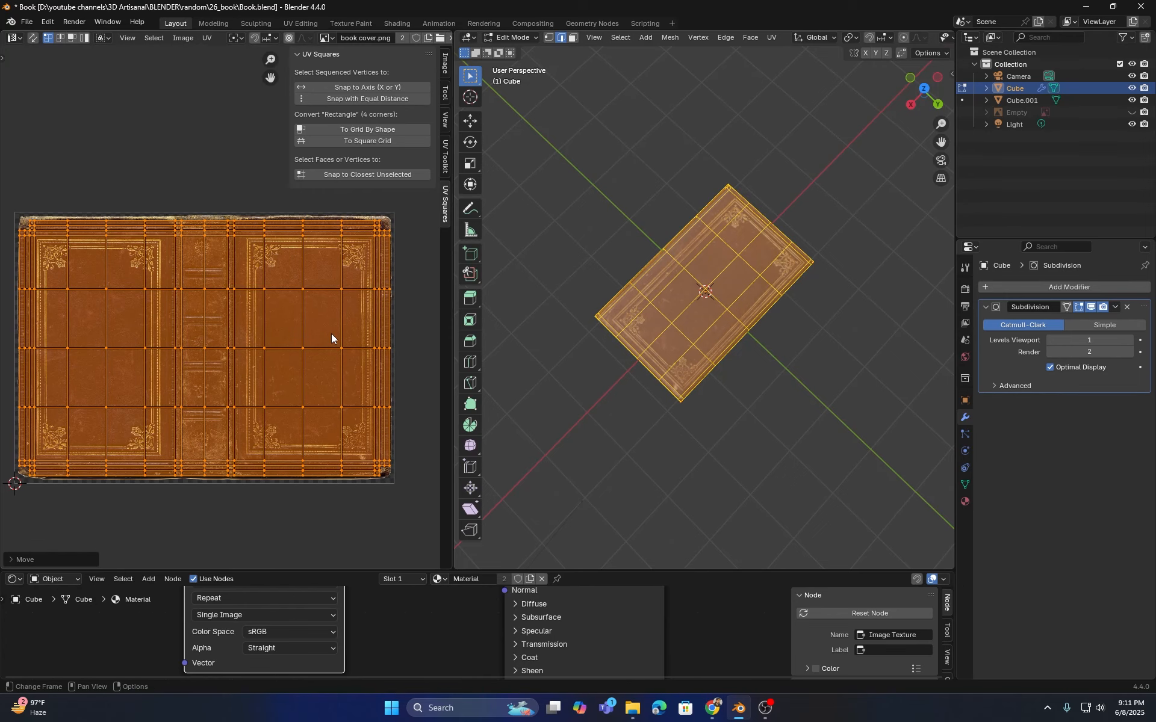
- Enlarge the 3D viewport and examine the cover texture's alignment on the book from the top and in perspective
{"action": "left_click_drag", "start_coordinate": [449, 344], "coordinate": [354, 344]}
{"action": "middle_click_drag", "start_coordinate": [590, 313], "coordinate": [560, 428]}
{"action": "scroll", "coordinate": [275, 303], "scroll_direction": "down", "scroll_amount": 1}
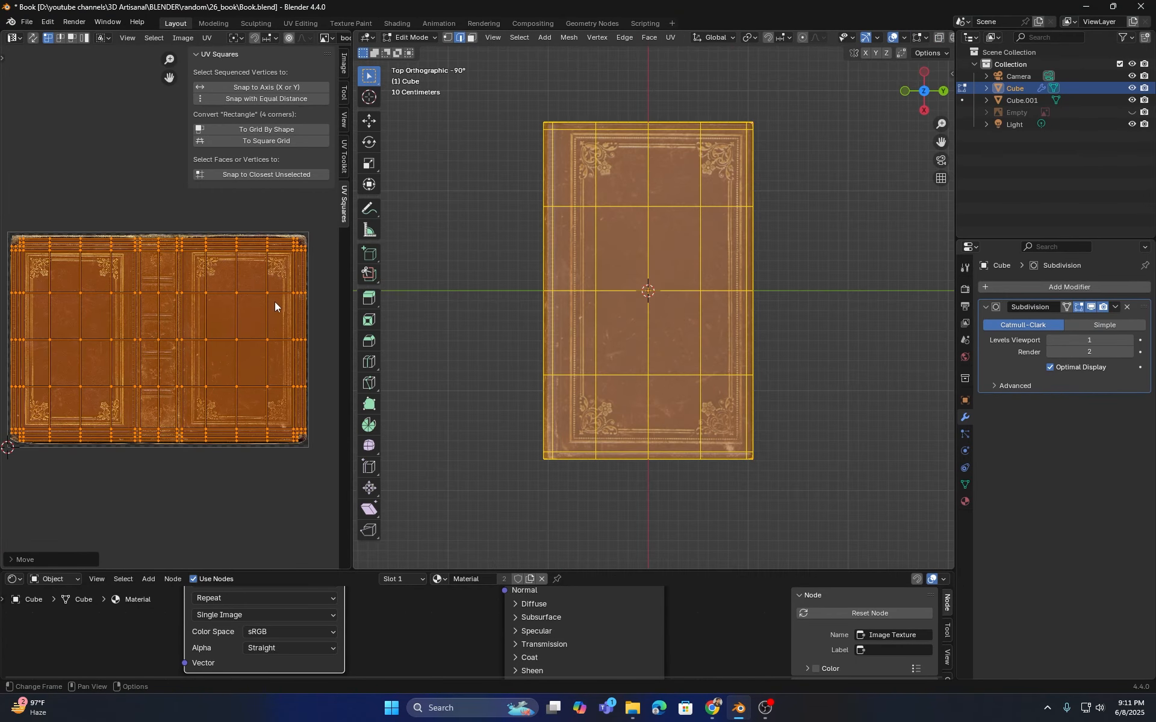
{"action": "scroll", "coordinate": [291, 312], "scroll_direction": "up", "scroll_amount": 3}
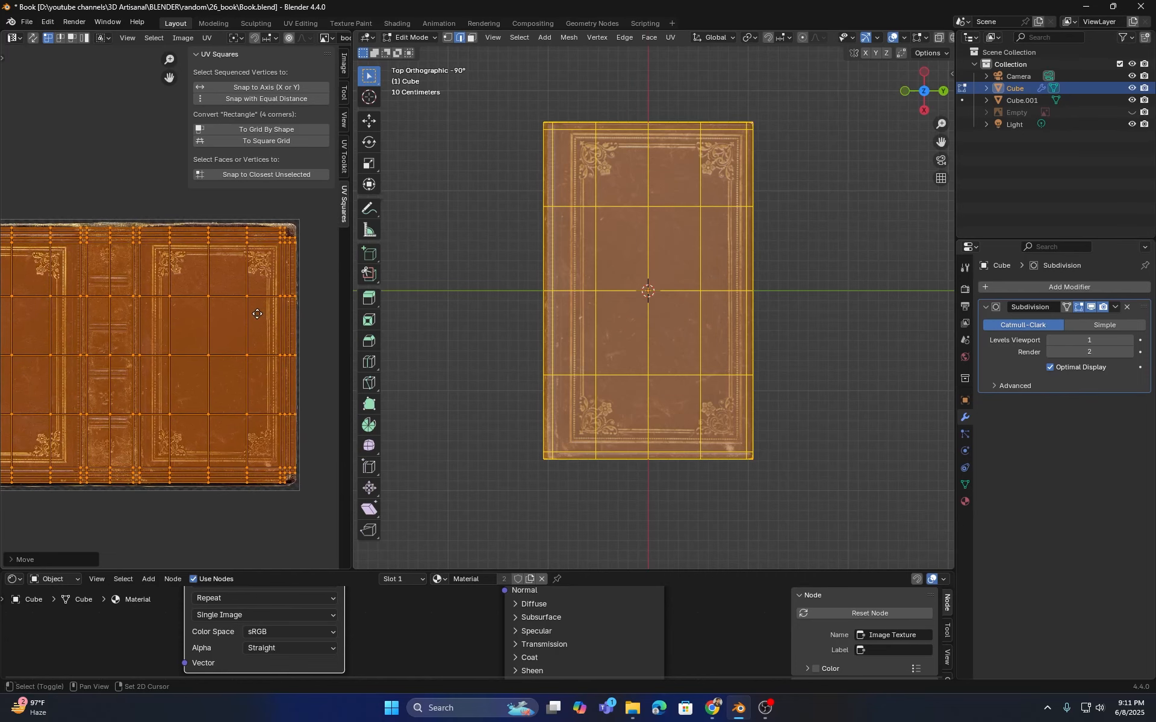
{"action": "scroll", "coordinate": [396, 317], "scroll_direction": "down", "scroll_amount": 3}
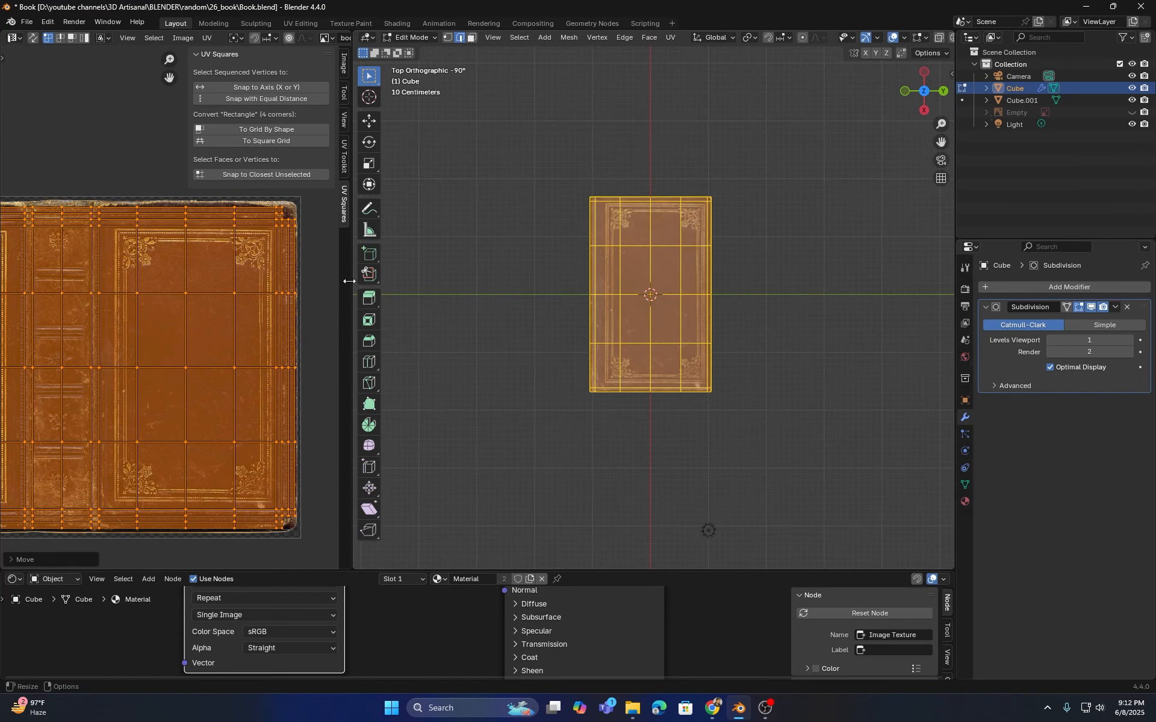
{"action": "left_click_drag", "start_coordinate": [351, 280], "coordinate": [272, 282]}
{"action": "middle_click_drag", "start_coordinate": [542, 289], "coordinate": [587, 359]}
- Select the pages block in Object Mode and remove the shared cover material from it
{"action": "key", "text": "Tab"}
{"action": "left_click", "coordinate": [612, 400]}
{"action": "middle_click_drag", "start_coordinate": [612, 400], "coordinate": [547, 409]}
{"action": "left_click", "coordinate": [965, 502]}
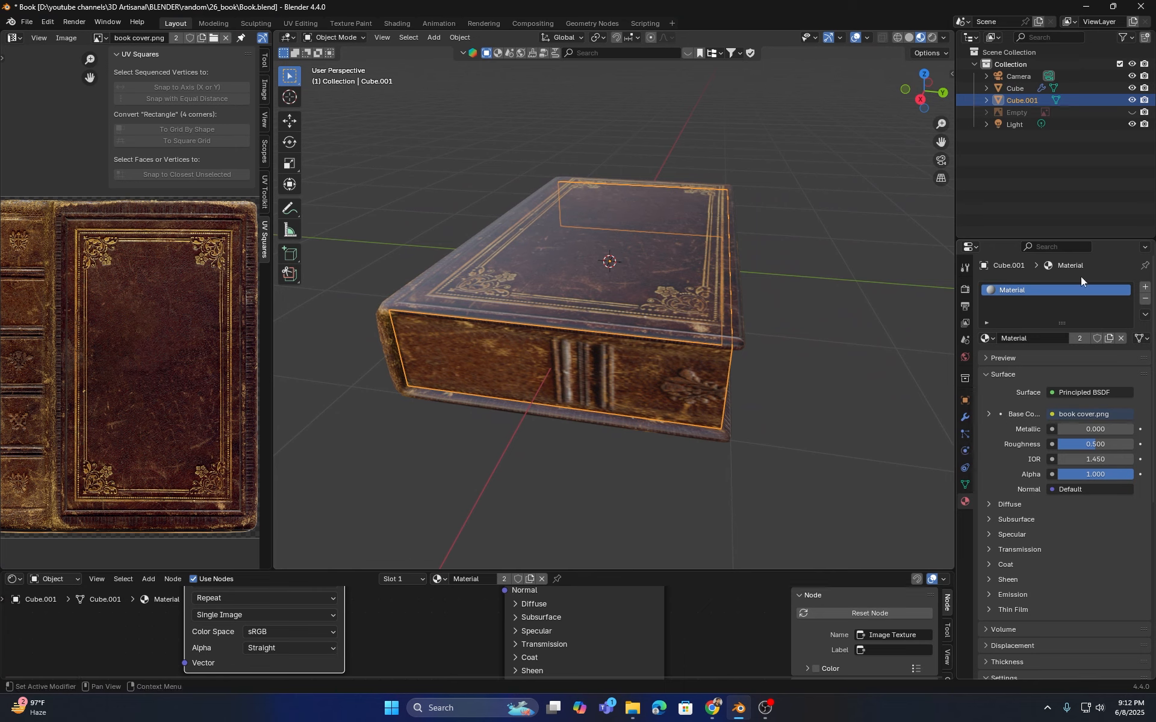
{"action": "left_click", "coordinate": [1144, 299]}
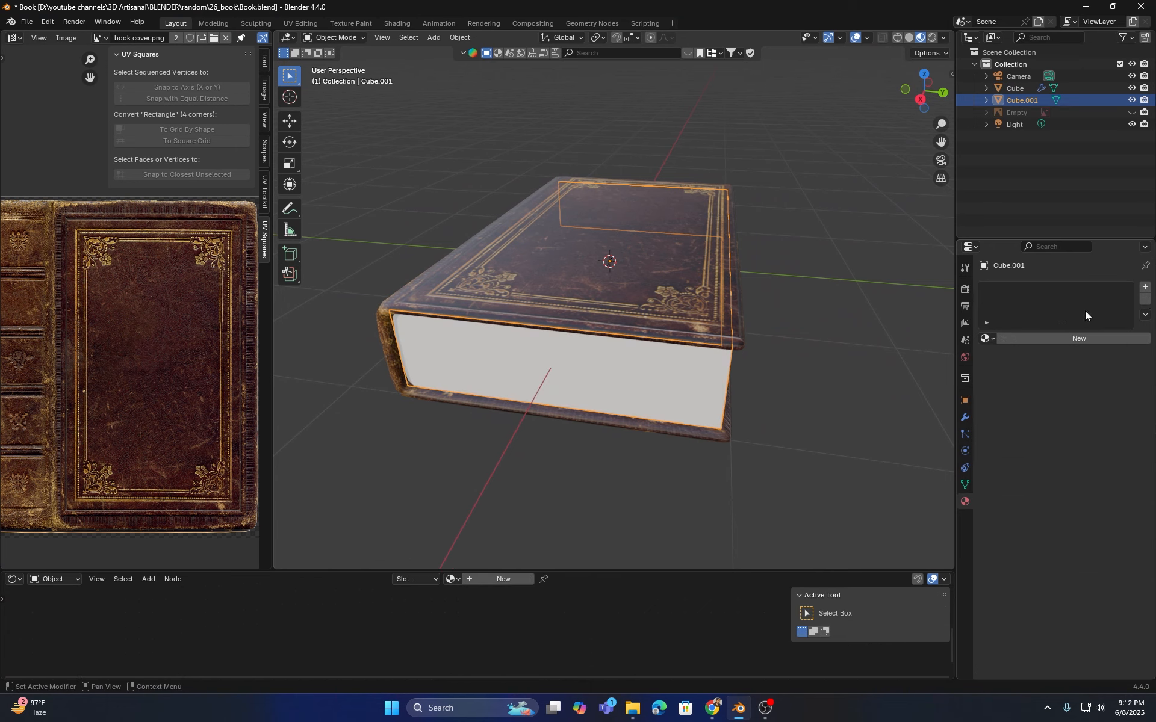
- Create a new material for the pages block and name it pages
{"action": "left_click", "coordinate": [1104, 335]}
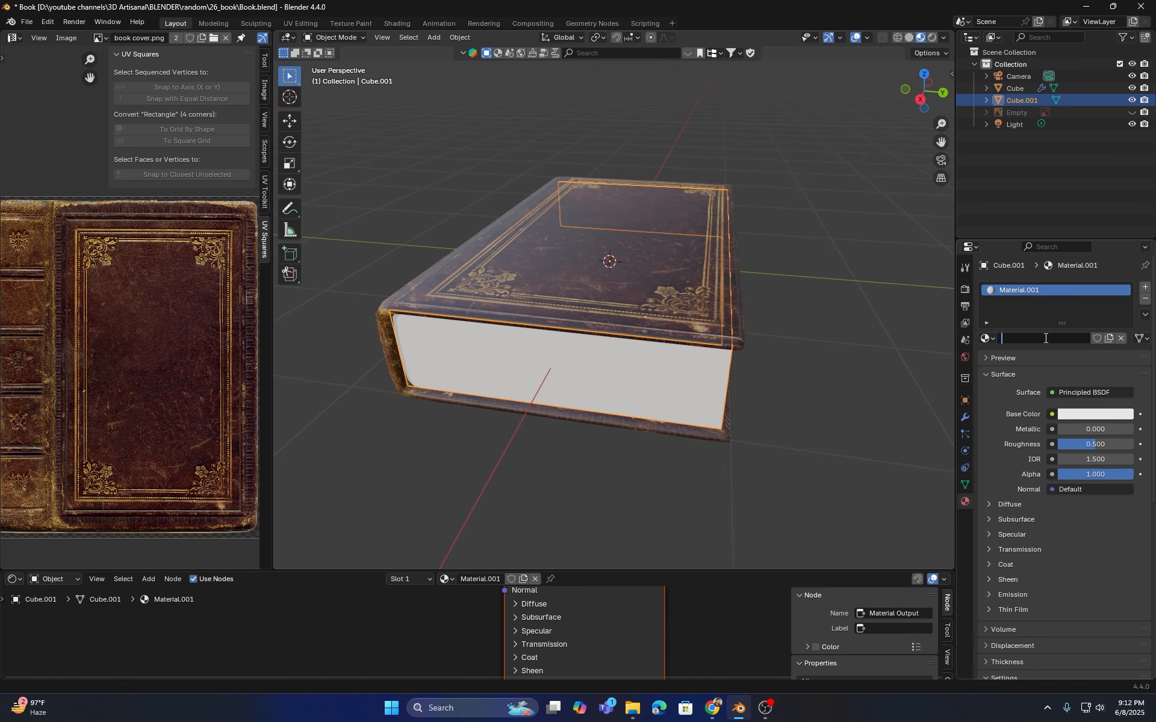
{"action": "left_click", "coordinate": [1045, 338]}
{"action": "type", "text": "pages"}
{"action": "key", "text": "Return"}
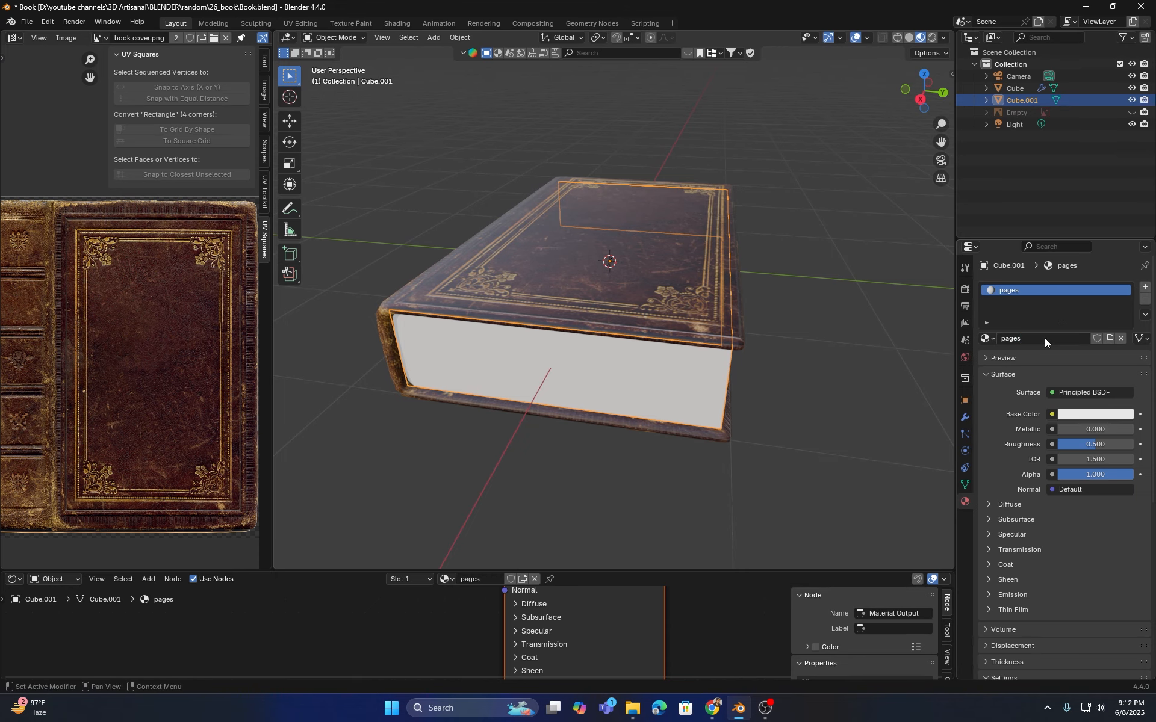
- Bring bookSide.png from the books texture folder into the pages material's nodes and connect its Color to Base Color
{"action": "left_click_drag", "start_coordinate": [275, 262], "coordinate": [466, 283]}
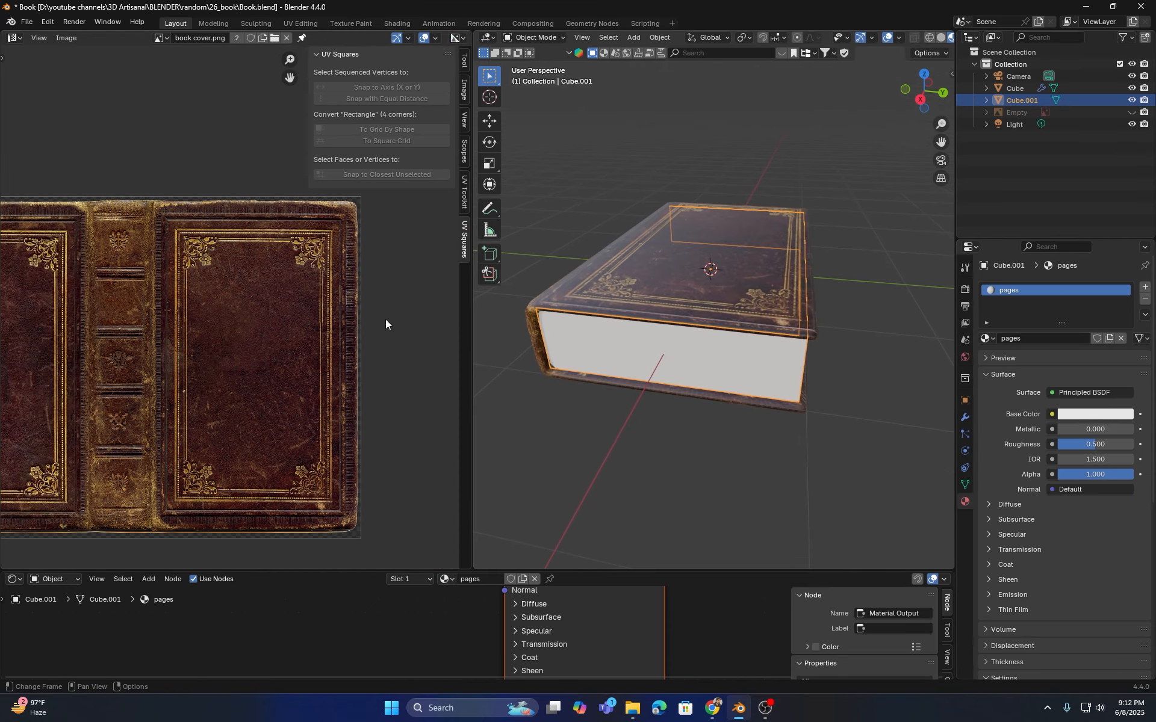
{"action": "scroll", "coordinate": [322, 320], "scroll_direction": "down", "scroll_amount": 4}
{"action": "scroll", "coordinate": [323, 319], "scroll_direction": "up", "scroll_amount": 1}
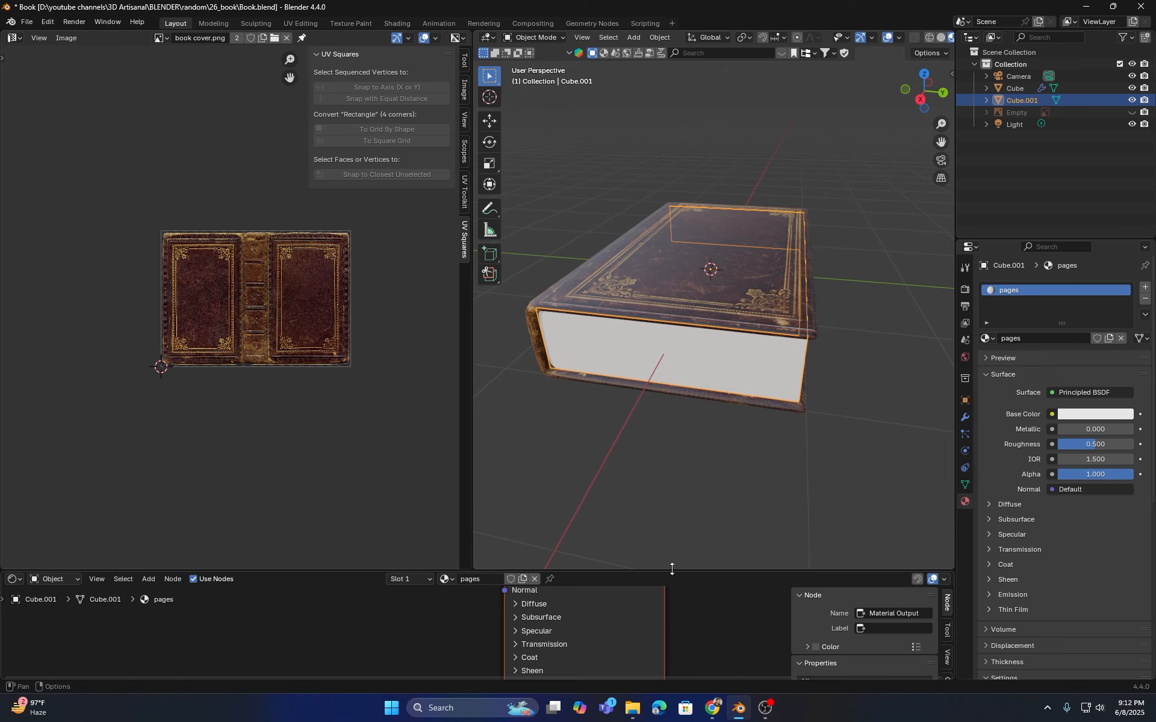
{"action": "left_click_drag", "start_coordinate": [690, 571], "coordinate": [690, 380]}
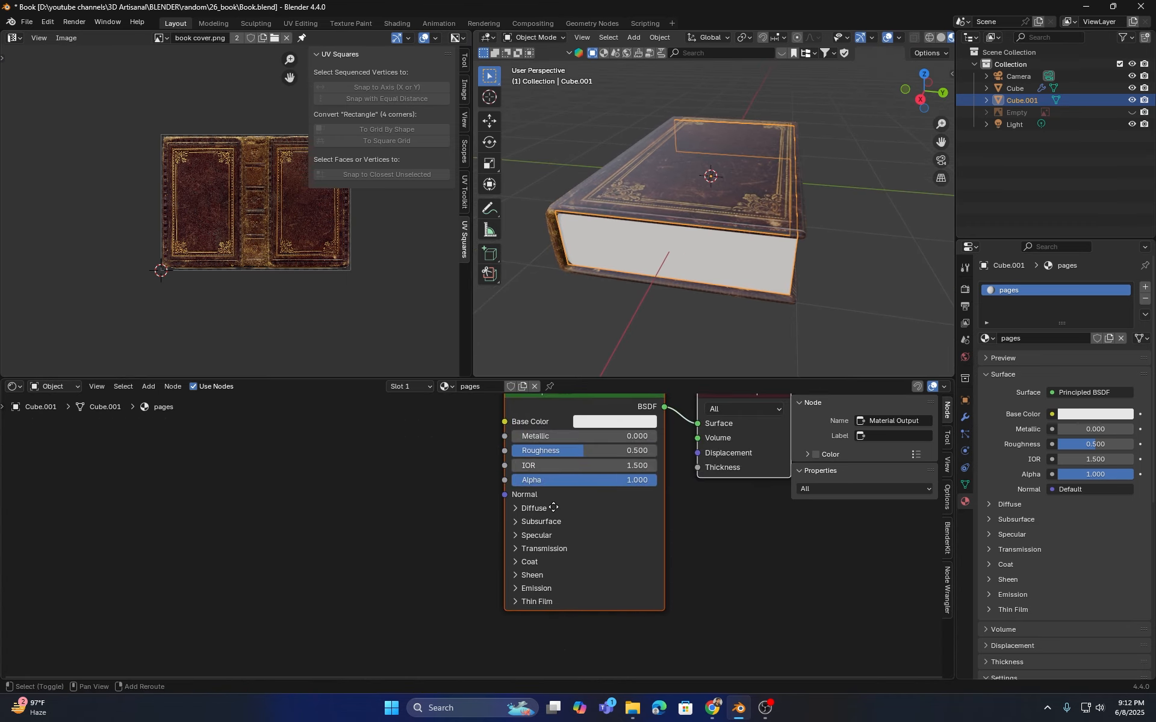
{"action": "mouse_move", "coordinate": [641, 719]}
{"action": "left_click", "coordinate": [570, 620]}
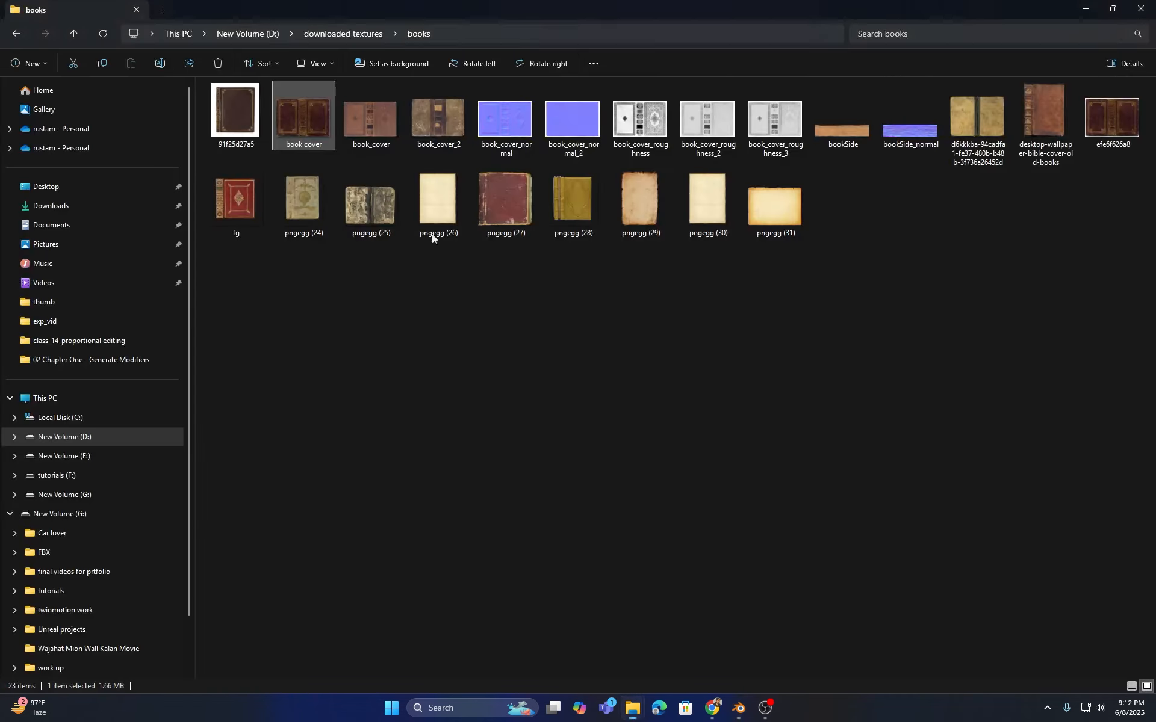
{"action": "left_click_drag", "start_coordinate": [826, 136], "coordinate": [607, 641]}
{"action": "left_click_drag", "start_coordinate": [291, 458], "coordinate": [299, 455]}
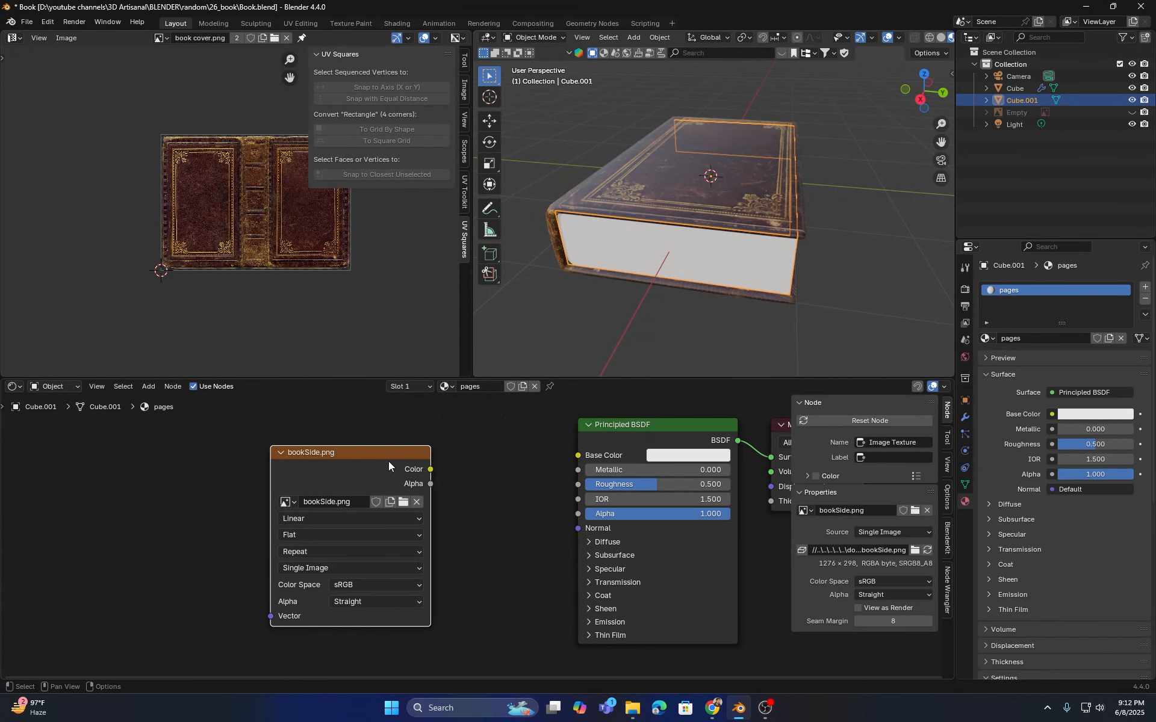
{"action": "left_click_drag", "start_coordinate": [432, 469], "coordinate": [578, 456]}
- Inspect the texture on the page sides and show bookSide.png in the UV editor
{"action": "middle_click_drag", "start_coordinate": [716, 204], "coordinate": [695, 214]}
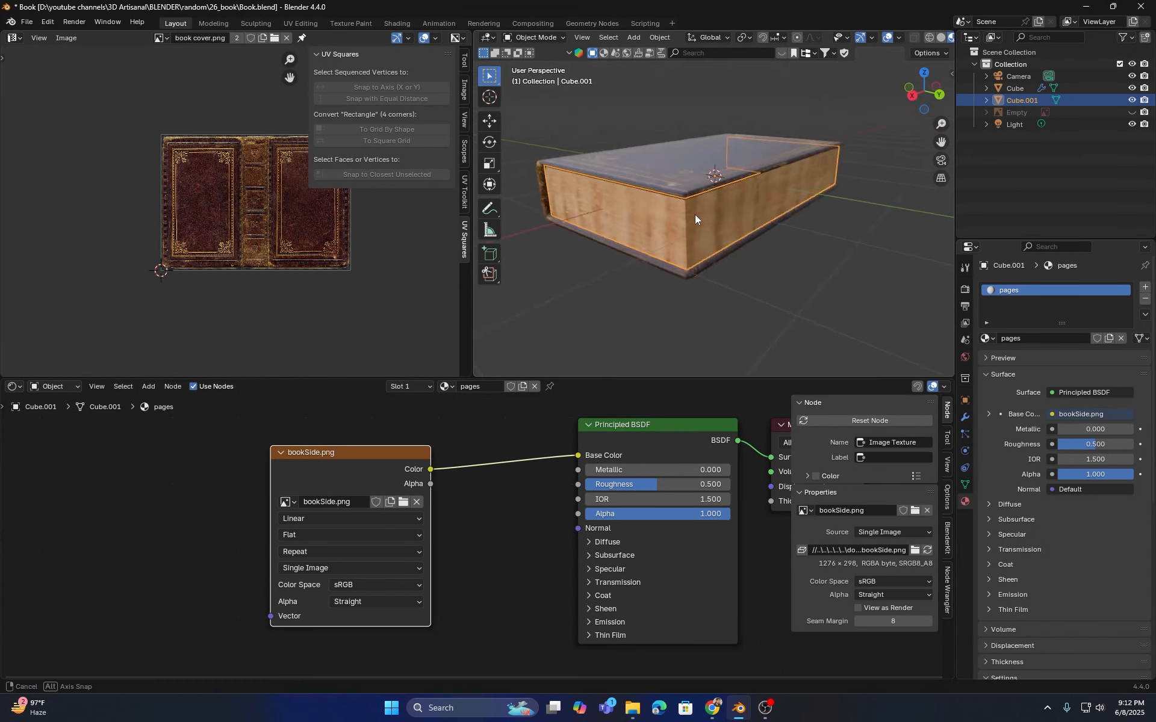
{"action": "scroll", "coordinate": [691, 215], "scroll_direction": "up", "scroll_amount": 5}
{"action": "scroll", "coordinate": [681, 216], "scroll_direction": "up", "scroll_amount": 2}
{"action": "scroll", "coordinate": [669, 217], "scroll_direction": "down", "scroll_amount": 5}
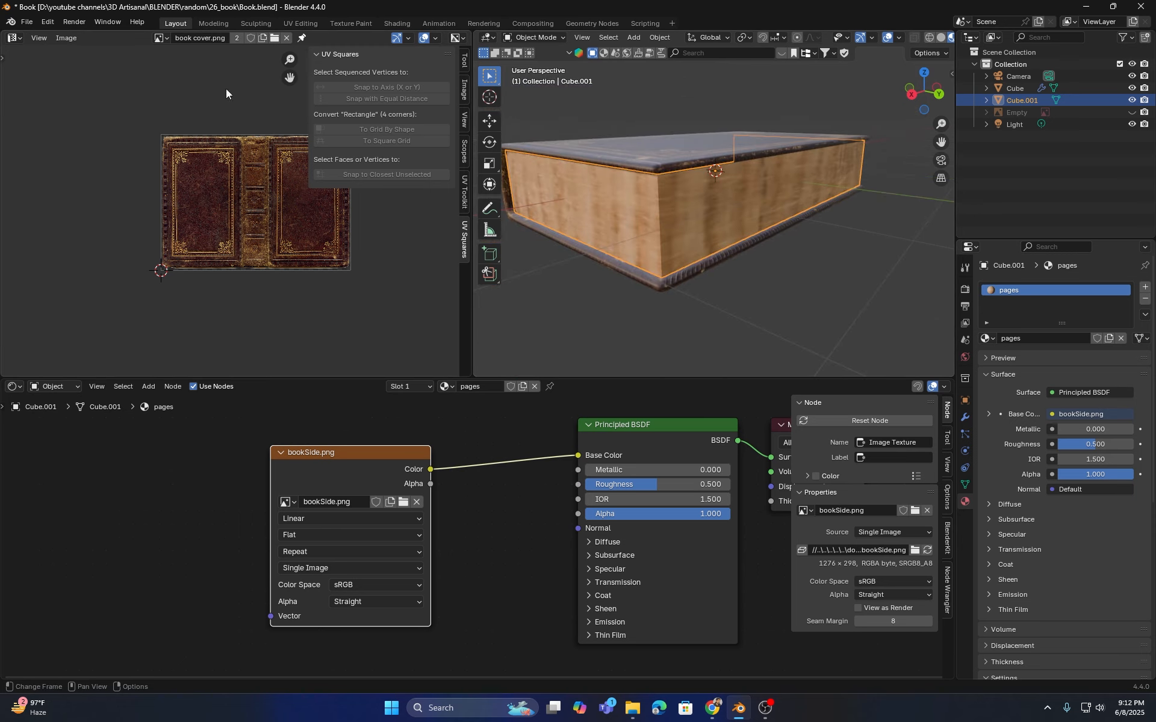
{"action": "left_click", "coordinate": [168, 37]}
{"action": "left_click", "coordinate": [168, 72]}
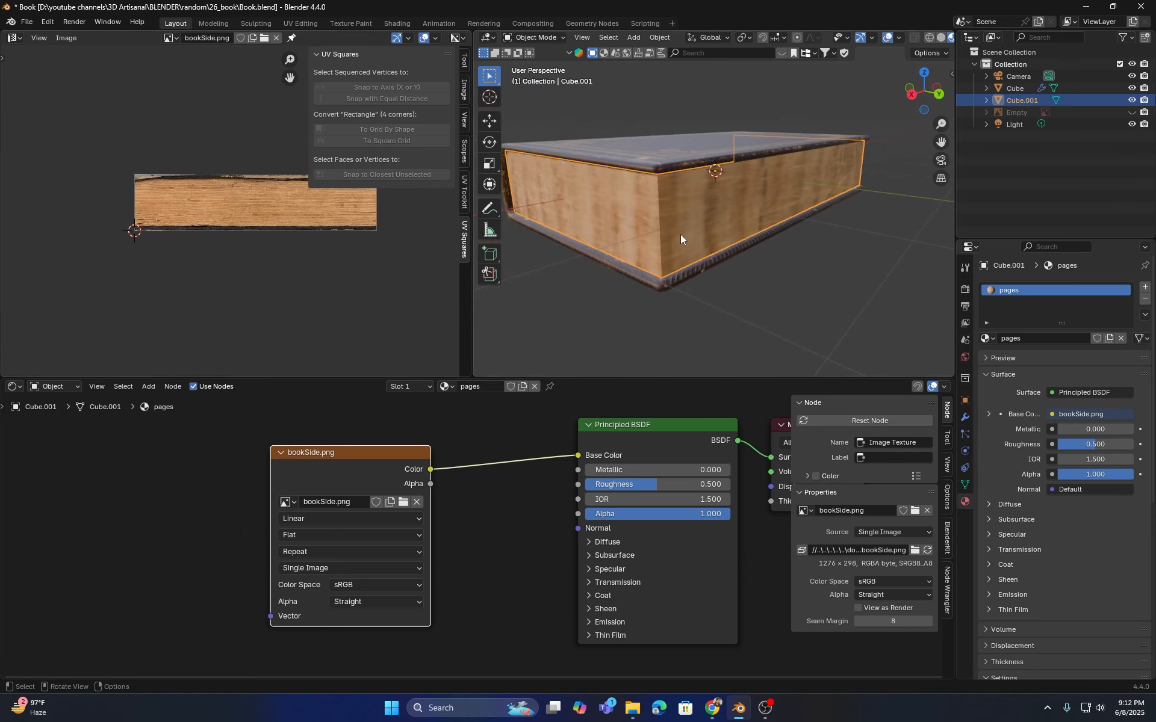
- In Edit Mode, select the vertical edges at one corner of the pages block and mark them as a seam
{"action": "middle_click_drag", "start_coordinate": [680, 233], "coordinate": [664, 252]}
{"action": "key", "text": "Tab"}
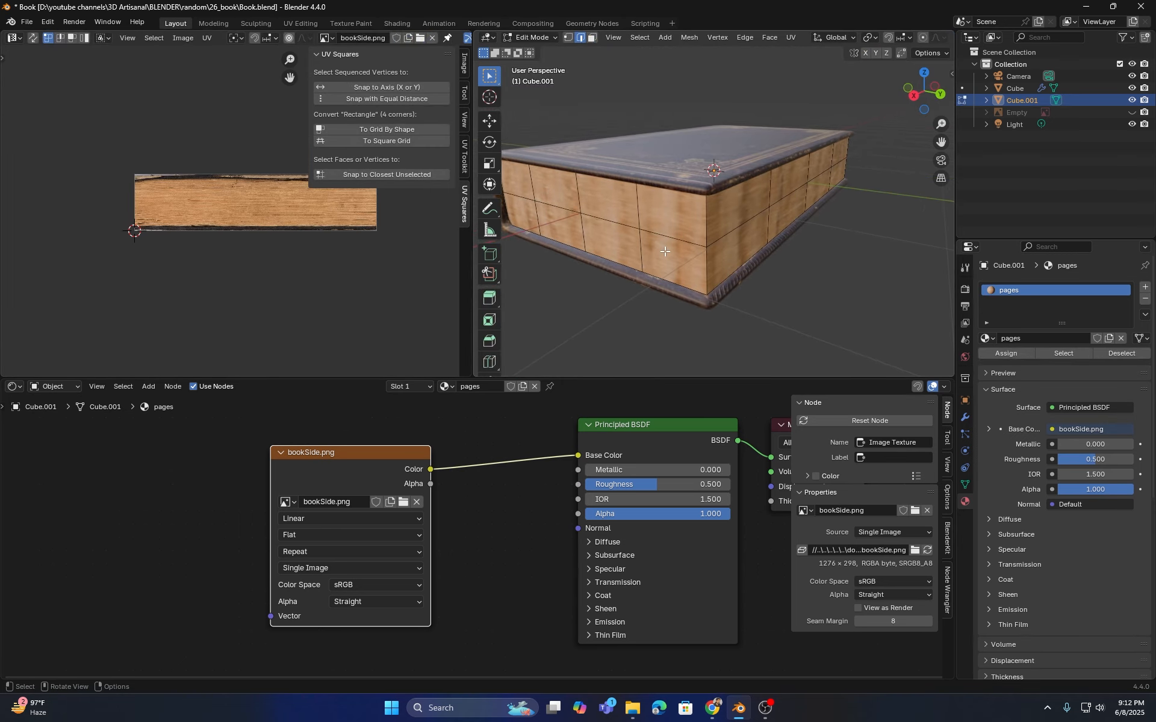
{"action": "key", "text": "a"}
{"action": "right_click", "coordinate": [673, 231]}
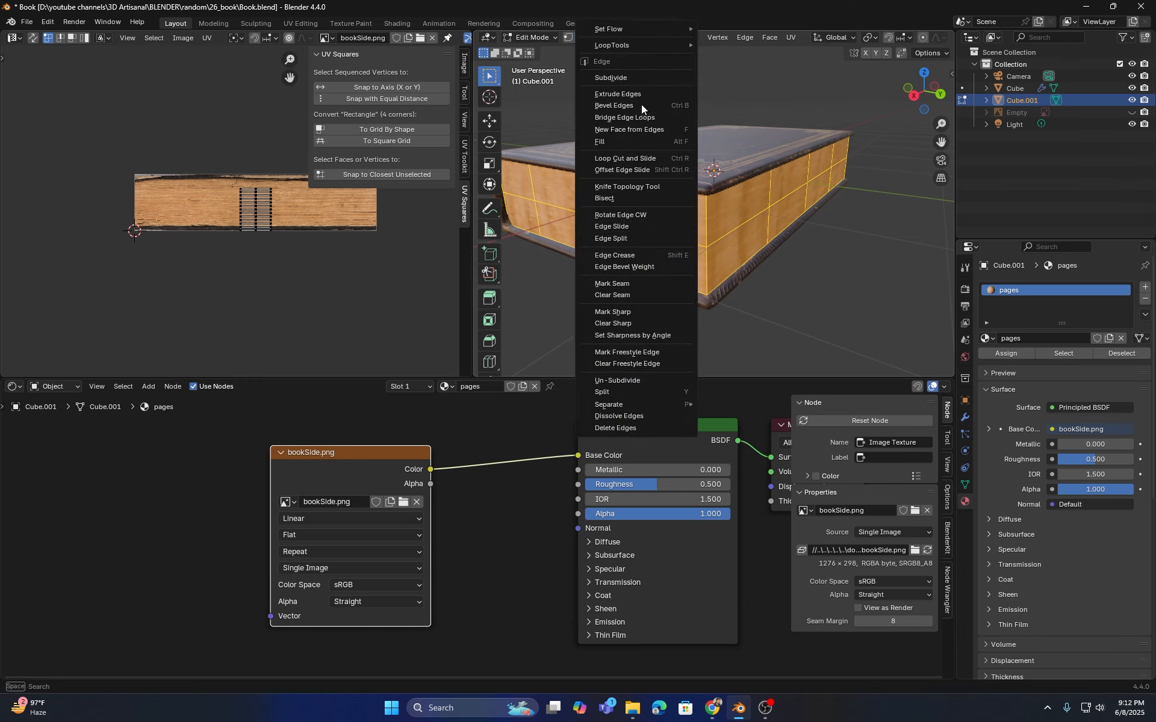
{"action": "left_click", "coordinate": [704, 216]}
{"action": "left_click", "coordinate": [710, 273], "text": "shift"}
{"action": "middle_click_drag", "start_coordinate": [815, 274], "coordinate": [777, 278]}
{"action": "scroll", "coordinate": [717, 279], "scroll_direction": "down", "scroll_amount": 3}
{"action": "scroll", "coordinate": [777, 278], "scroll_direction": "up", "scroll_amount": 5}
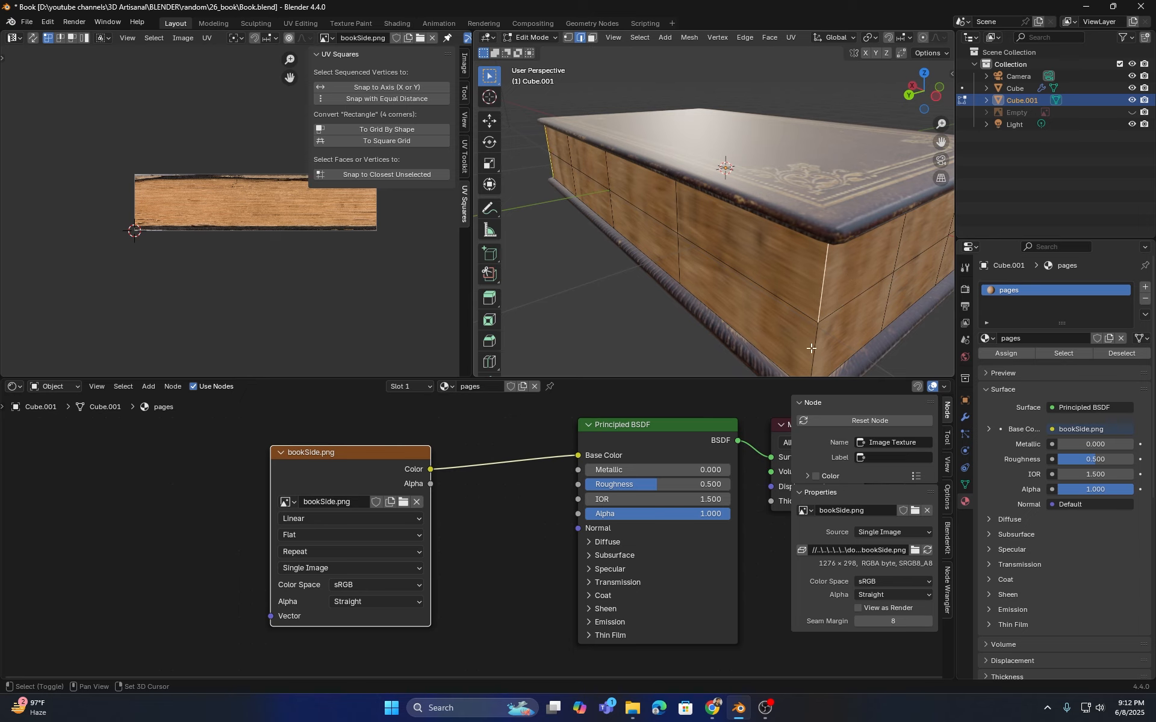
{"action": "right_click", "coordinate": [824, 301]}
{"action": "left_click", "coordinate": [794, 300]}
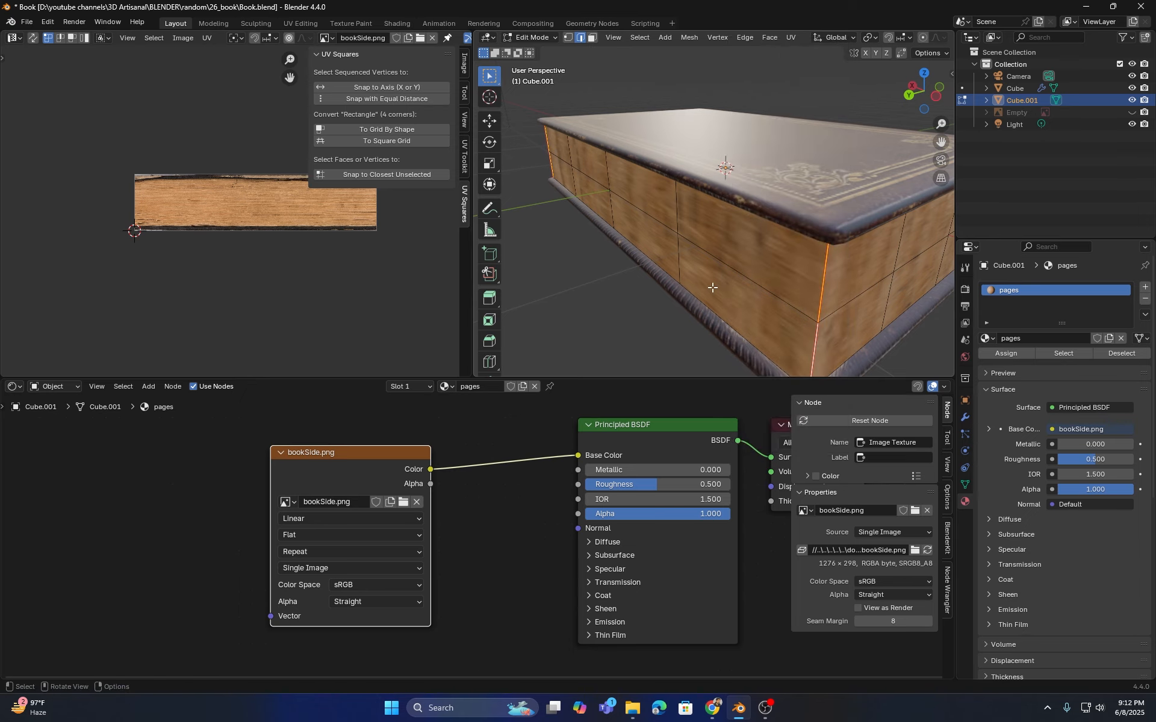
- Unwrap the whole pages block with the Conformal method, set the margin to 0.358, and widen the UV editor
{"action": "key", "text": "a"}
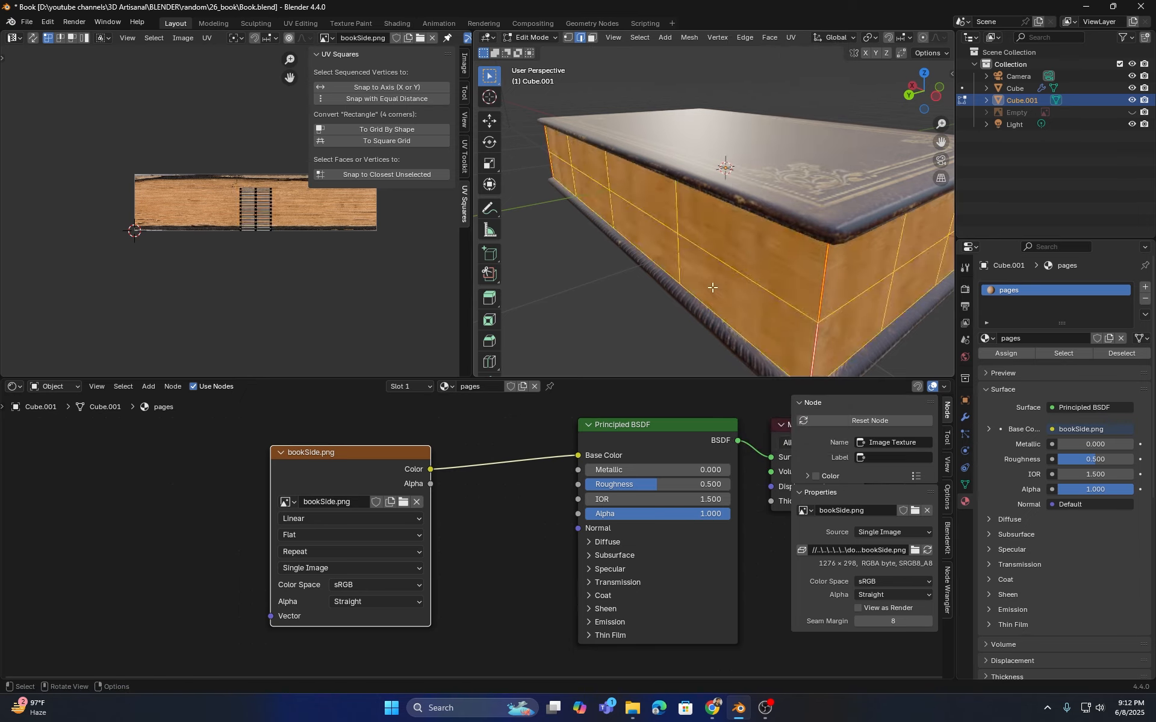
{"action": "key", "text": "u"}
{"action": "left_click", "coordinate": [710, 286]}
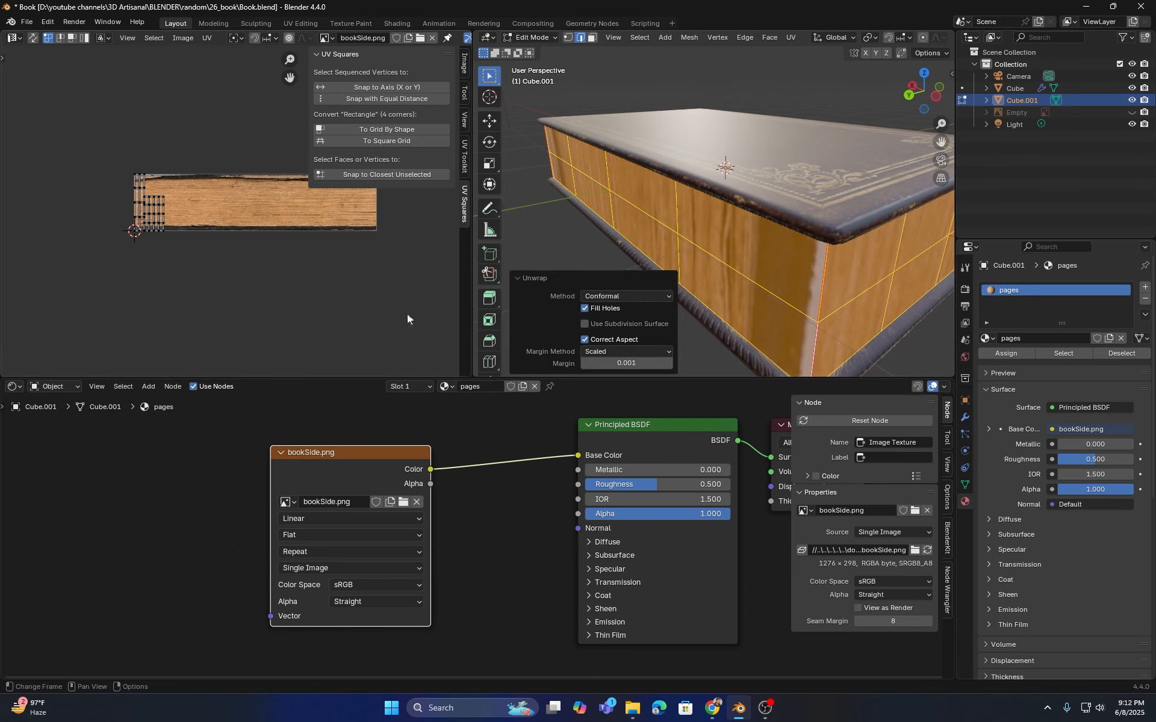
{"action": "left_click_drag", "start_coordinate": [620, 363], "coordinate": [661, 363]}
{"action": "scroll", "coordinate": [445, 228], "scroll_direction": "up", "scroll_amount": 3}
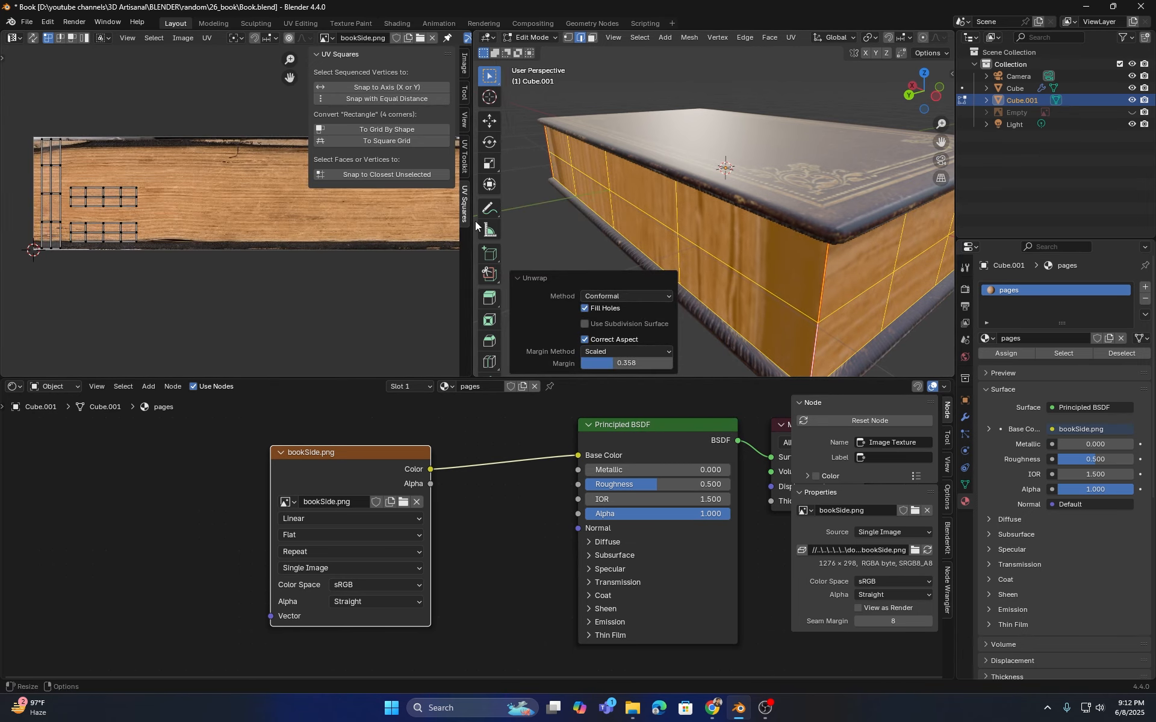
{"action": "left_click_drag", "start_coordinate": [471, 222], "coordinate": [596, 222]}
{"action": "middle_click_drag", "start_coordinate": [247, 181], "coordinate": [303, 226]}
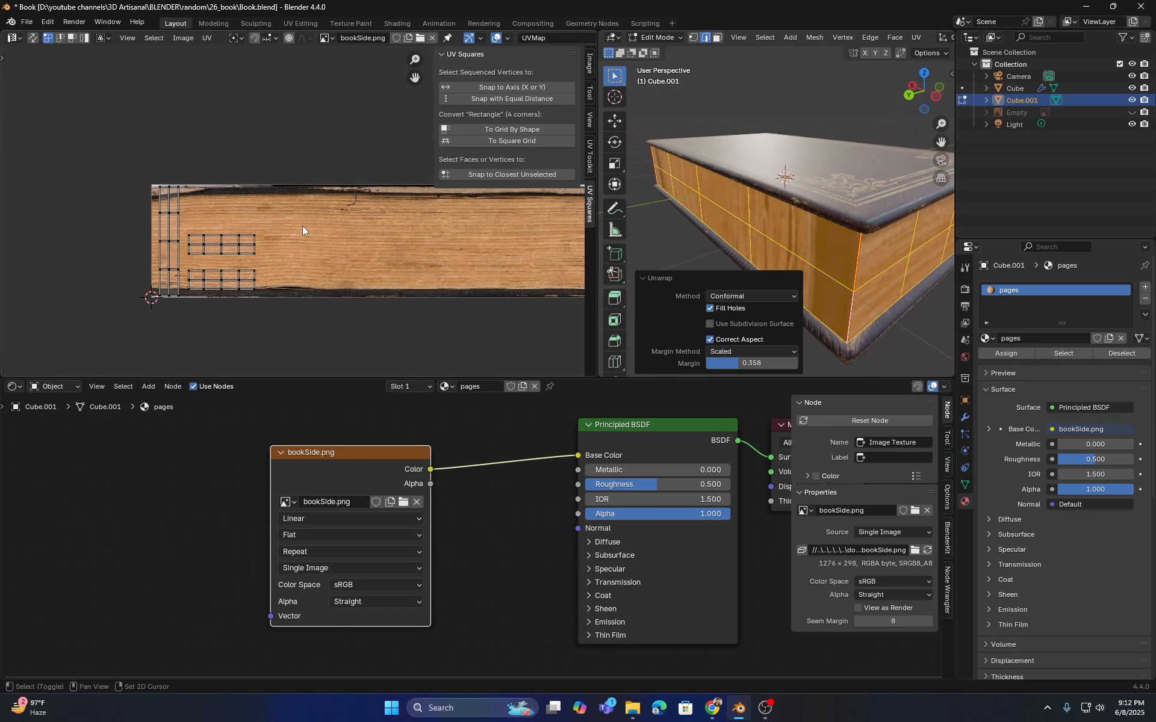
- Move the upper horizontal UV island onto the middle of bookSide.png and scale it up to span the page area
{"action": "left_click_drag", "start_coordinate": [330, 210], "coordinate": [180, 265]}
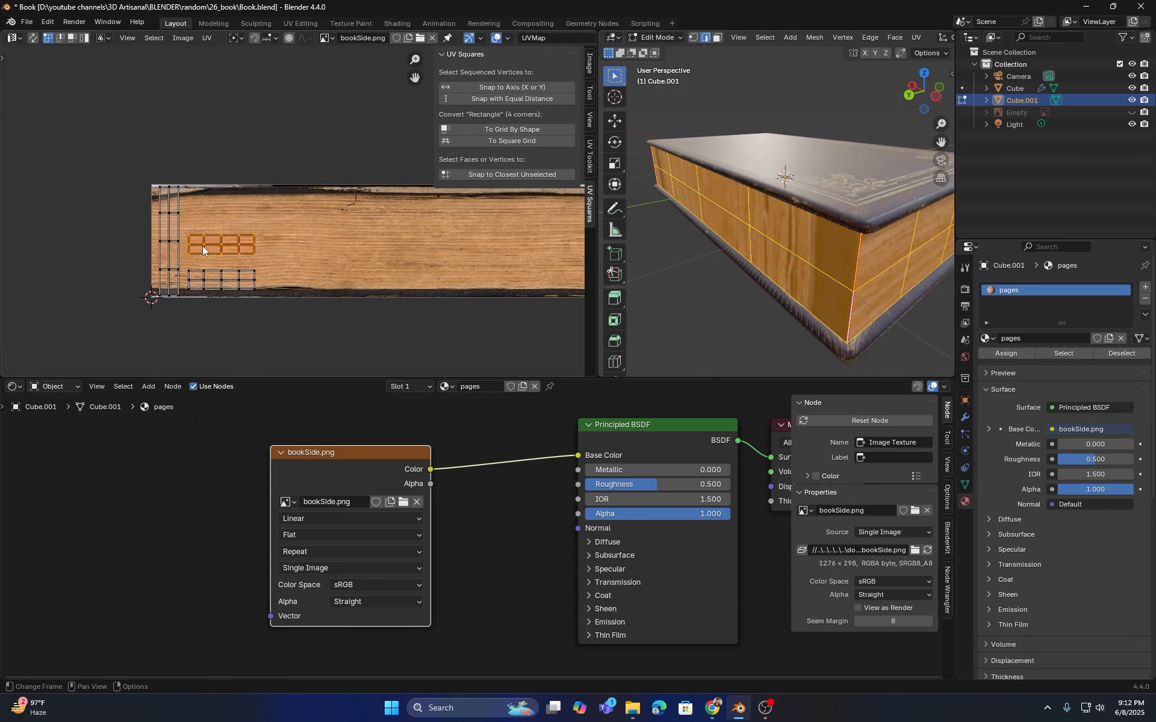
{"action": "key", "text": "g"}
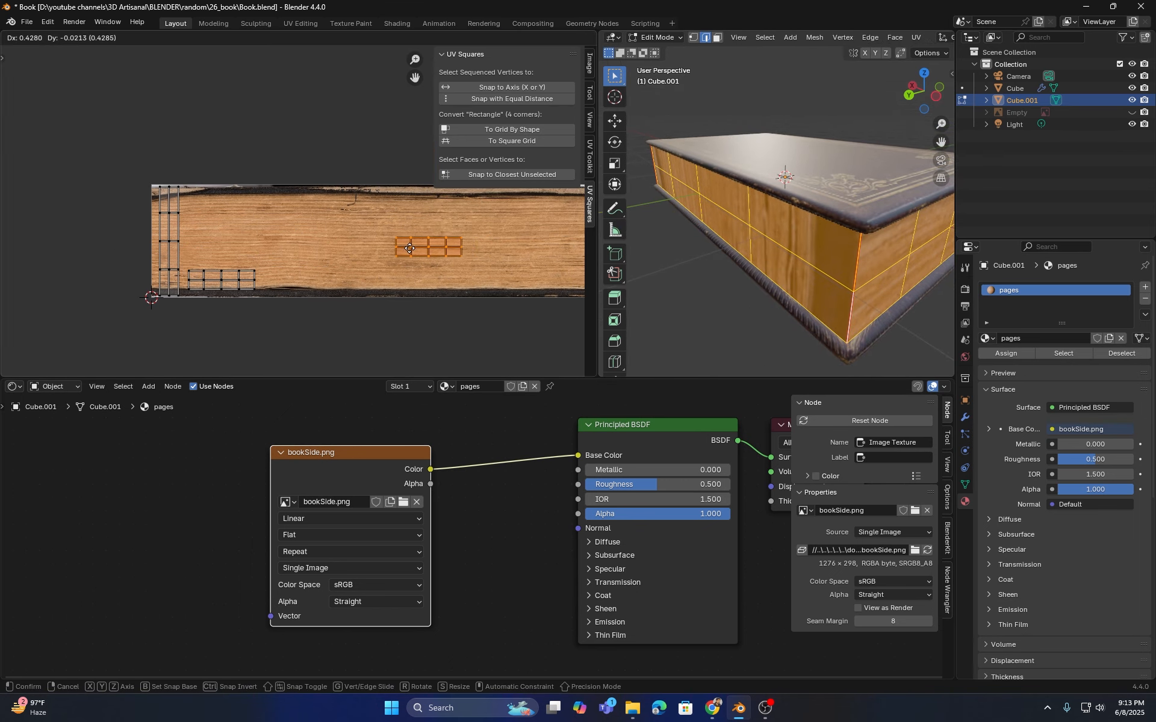
{"action": "left_click", "coordinate": [435, 258]}
{"action": "scroll", "coordinate": [435, 257], "scroll_direction": "down", "scroll_amount": 1}
{"action": "middle_click_drag", "start_coordinate": [435, 258], "coordinate": [266, 224]}
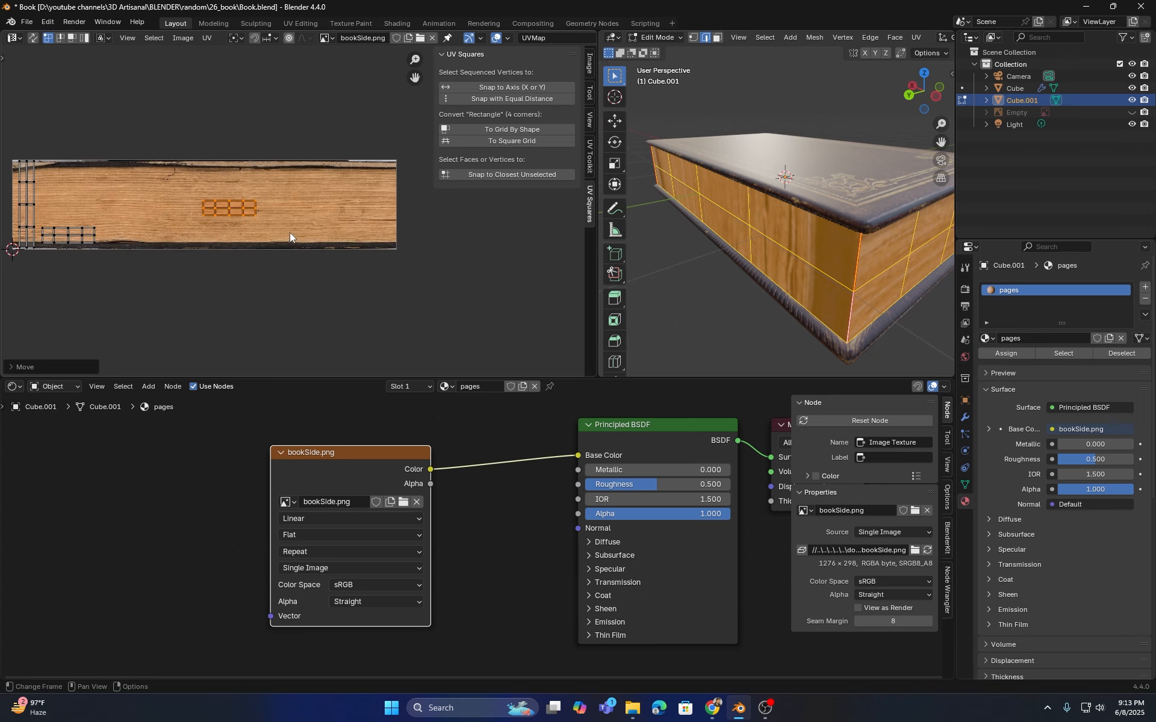
{"action": "key", "text": "s"}
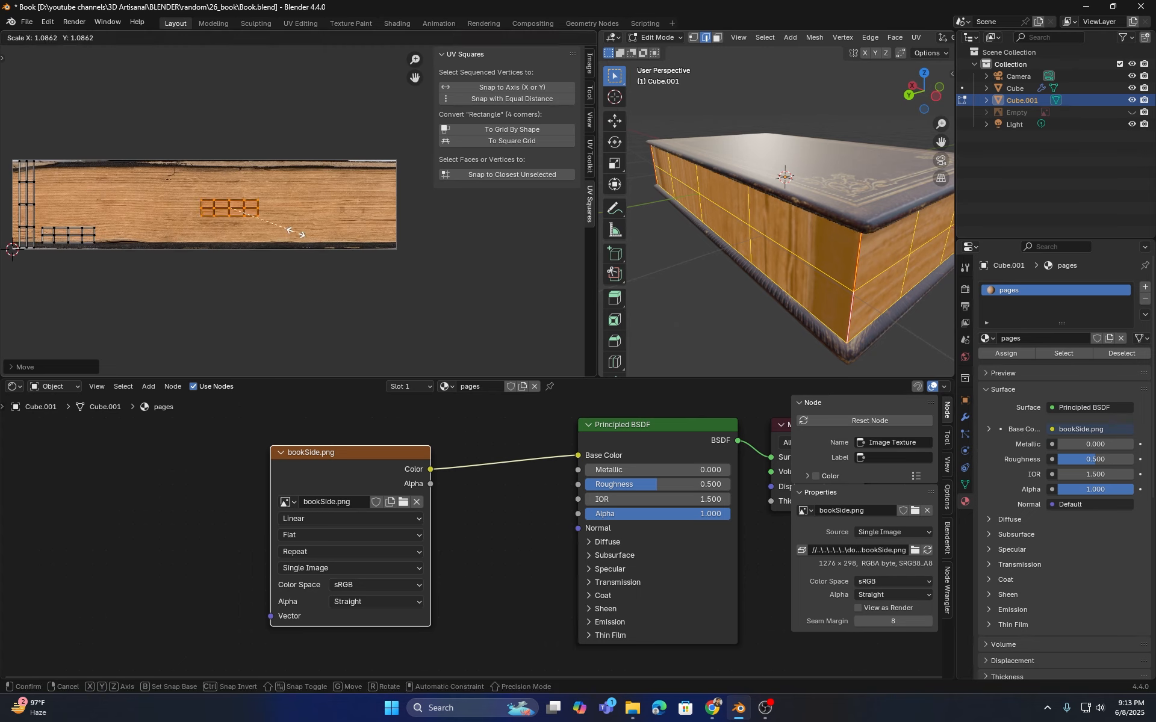
{"action": "left_click", "coordinate": [529, 266]}
{"action": "key", "text": "g"}
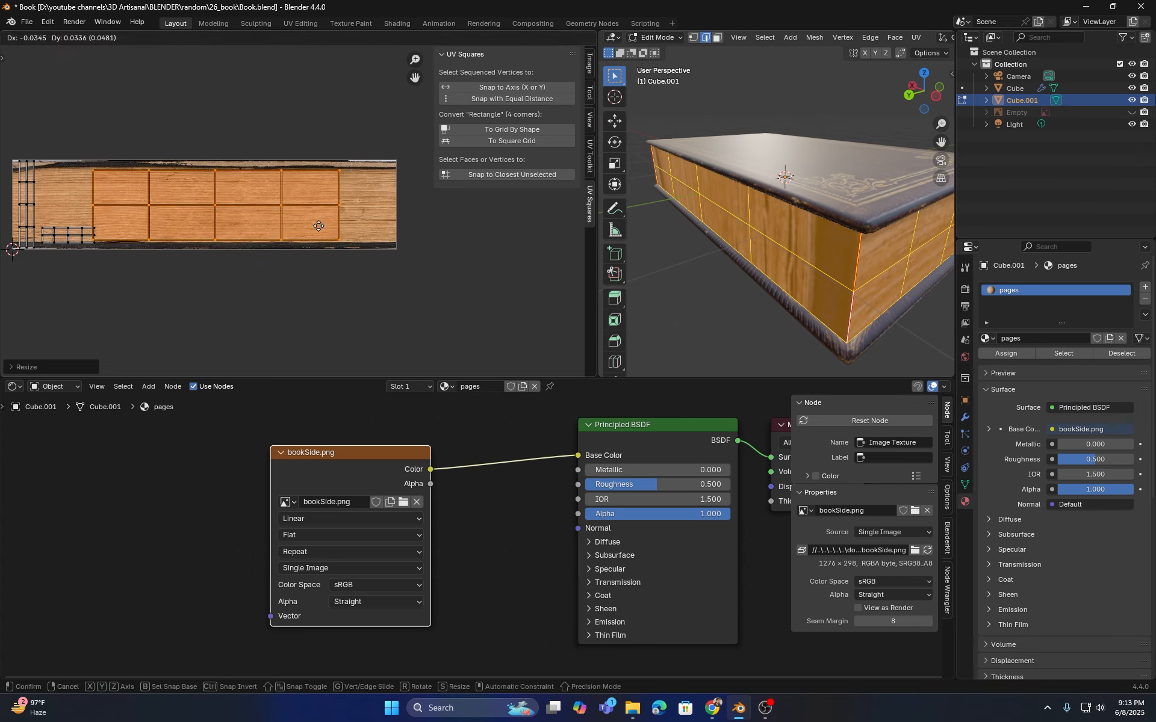
{"action": "left_click", "coordinate": [314, 224]}
{"action": "scroll", "coordinate": [316, 224], "scroll_direction": "down", "scroll_amount": 2}
{"action": "middle_click_drag", "start_coordinate": [316, 224], "coordinate": [371, 231]}
{"action": "scroll", "coordinate": [133, 191], "scroll_direction": "up", "scroll_amount": 1}
{"action": "left_click", "coordinate": [132, 190]}
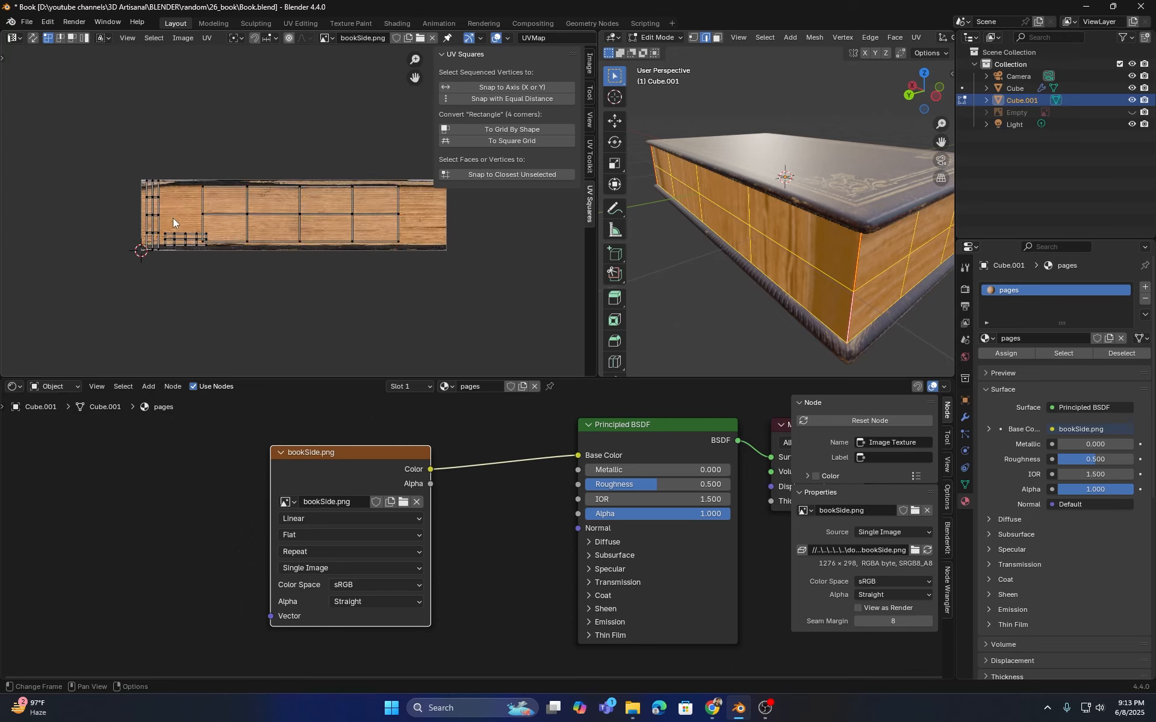
- Move the vertical UV island to the middle of the image, rotate it 90 degrees and scale it up over the page area
{"action": "key", "text": "l"}
{"action": "key", "text": "g"}
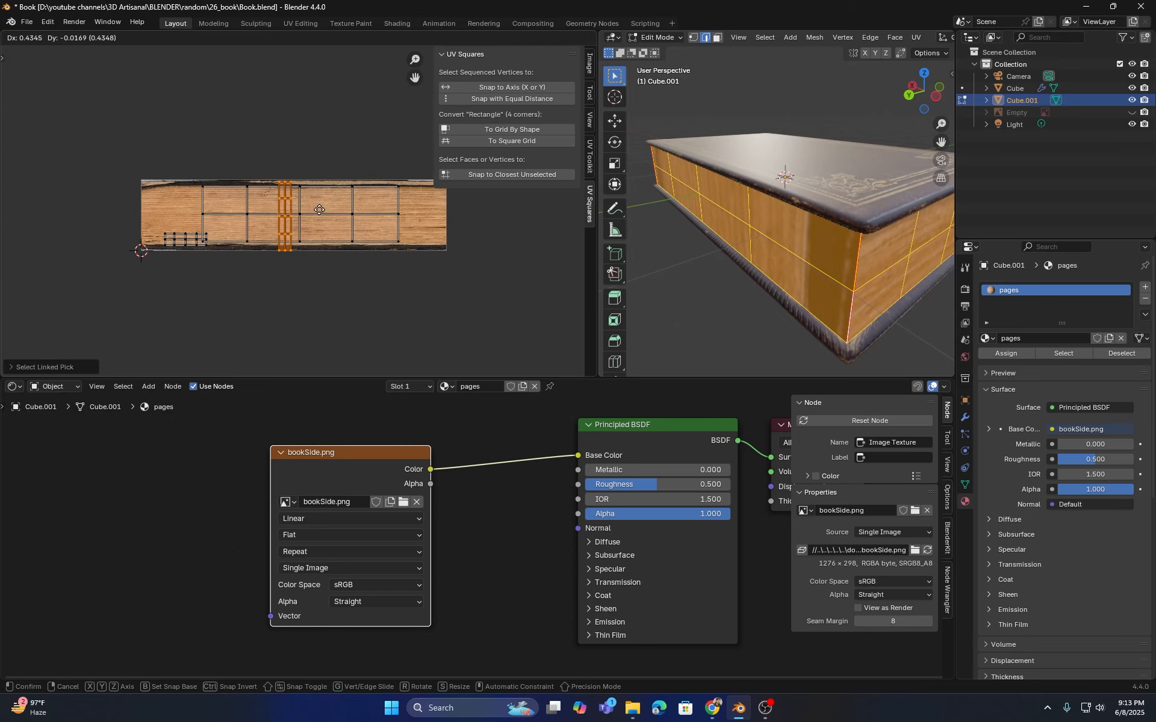
{"action": "left_click", "coordinate": [326, 209]}
{"action": "type", "text": "r90"}
{"action": "key", "text": "Return"}
{"action": "key", "text": "s"}
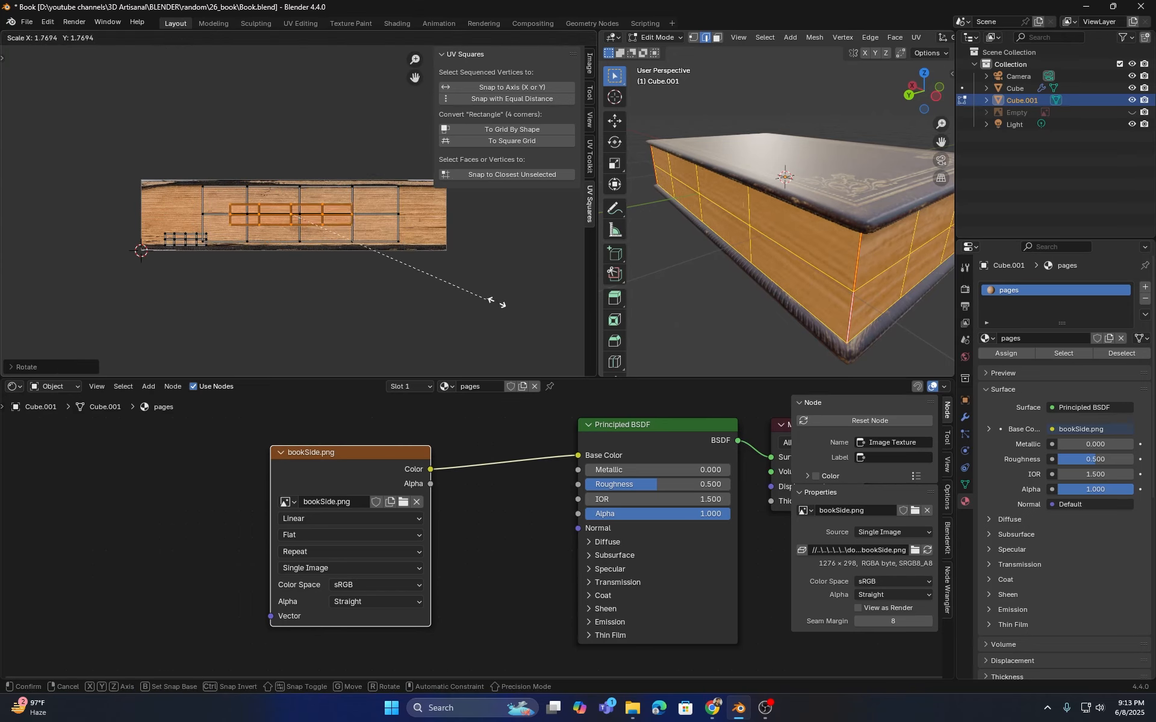
{"action": "left_click", "coordinate": [225, 315]}
- Center the remaining small UV island on the image and scale it up to fit between the dark cover edges
{"action": "scroll", "coordinate": [182, 270], "scroll_direction": "up", "scroll_amount": 2}
{"action": "key", "text": "l"}
{"action": "scroll", "coordinate": [243, 259], "scroll_direction": "down", "scroll_amount": 2}
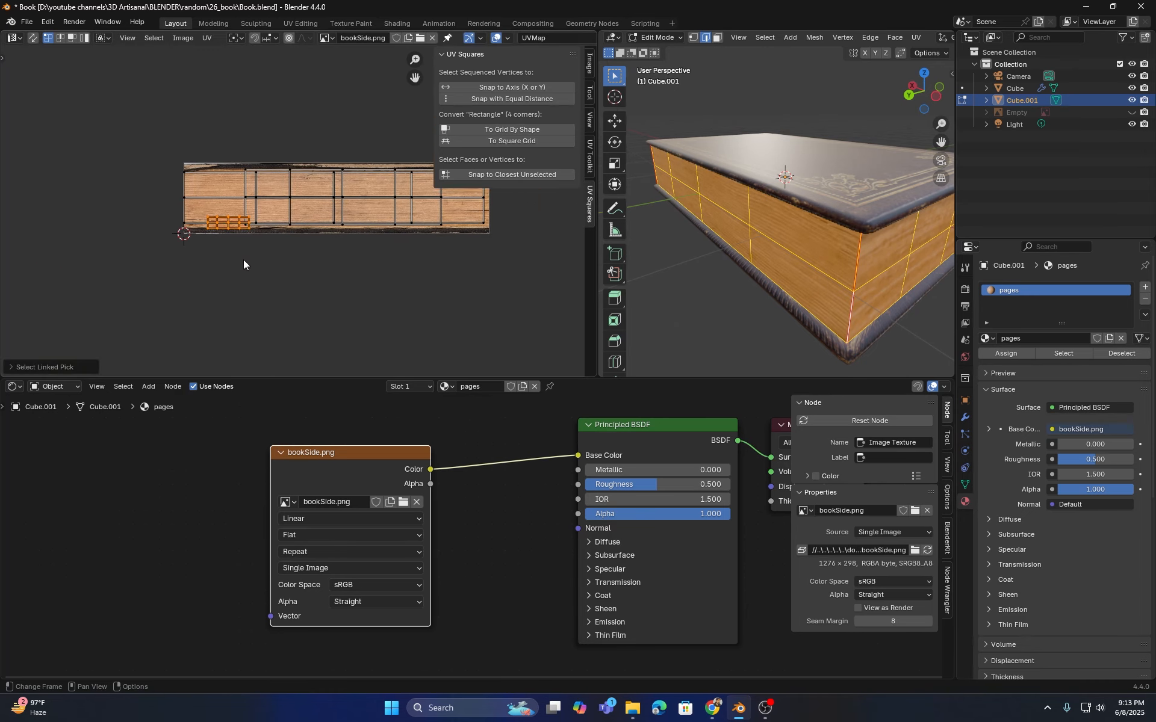
{"action": "middle_click_drag", "start_coordinate": [259, 251], "coordinate": [209, 269]}
{"action": "key", "text": "g"}
{"action": "left_click", "coordinate": [330, 236]}
{"action": "key", "text": "s"}
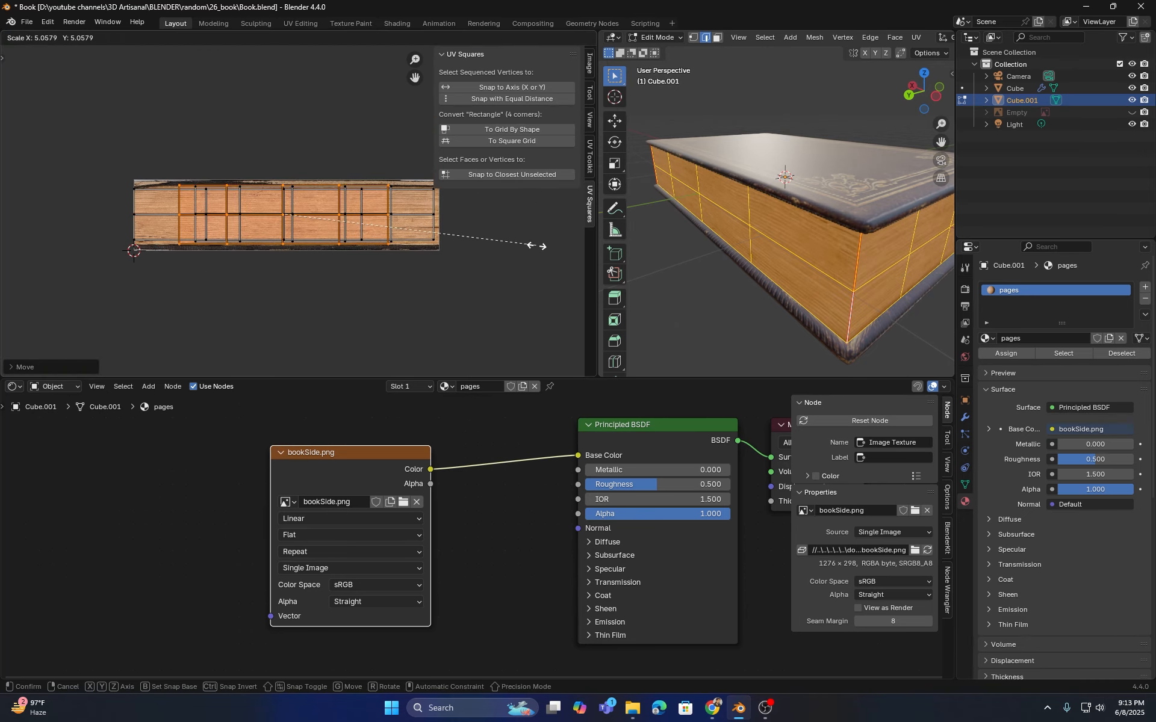
{"action": "left_click", "coordinate": [537, 246]}
{"action": "scroll", "coordinate": [295, 211], "scroll_direction": "up", "scroll_amount": 2}
{"action": "key", "text": "g"}
{"action": "left_click", "coordinate": [254, 201]}
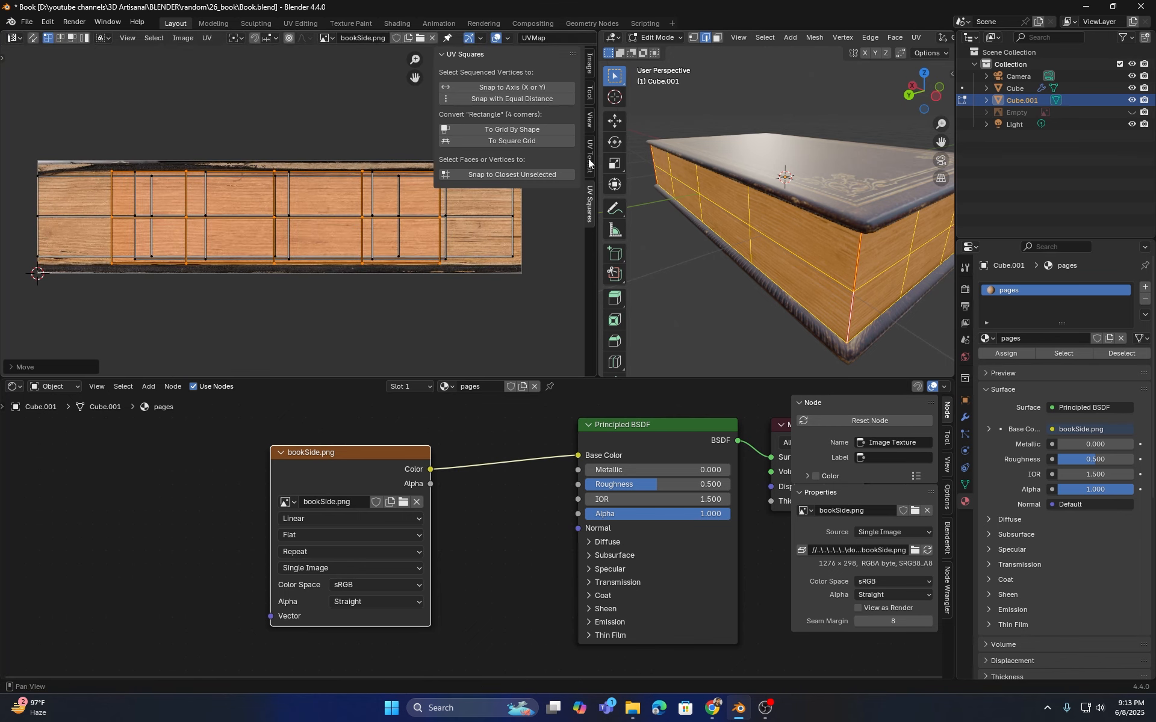
- Widen the 3D viewport to check the page texture on the book's sides, and save the file
{"action": "left_click_drag", "start_coordinate": [597, 163], "coordinate": [233, 175]}
{"action": "scroll", "coordinate": [535, 233], "scroll_direction": "down", "scroll_amount": 2}
{"action": "middle_click_drag", "start_coordinate": [536, 233], "coordinate": [466, 211]}
{"action": "scroll", "coordinate": [611, 250], "scroll_direction": "down", "scroll_amount": 3}
{"action": "left_click", "coordinate": [611, 251]}
{"action": "scroll", "coordinate": [608, 244], "scroll_direction": "up", "scroll_amount": 3}
{"action": "middle_click_drag", "start_coordinate": [572, 227], "coordinate": [699, 244]}
{"action": "middle_click_drag", "start_coordinate": [489, 206], "coordinate": [560, 223]}
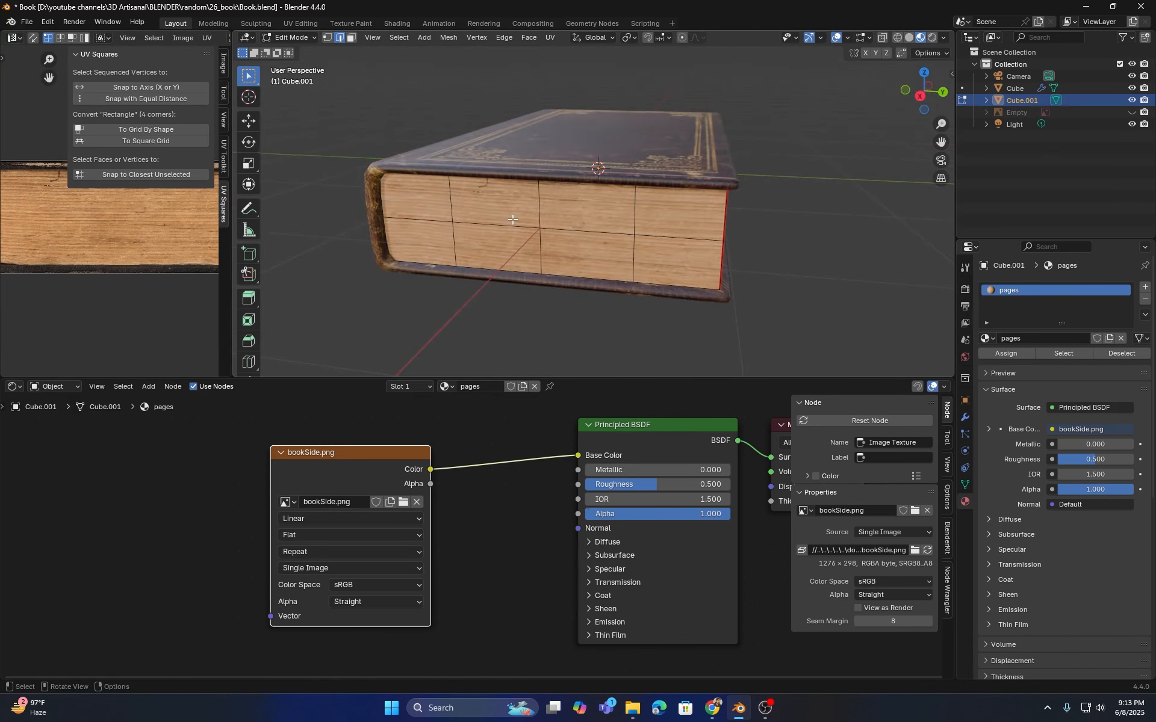
{"action": "key", "text": "ctrl+s"}
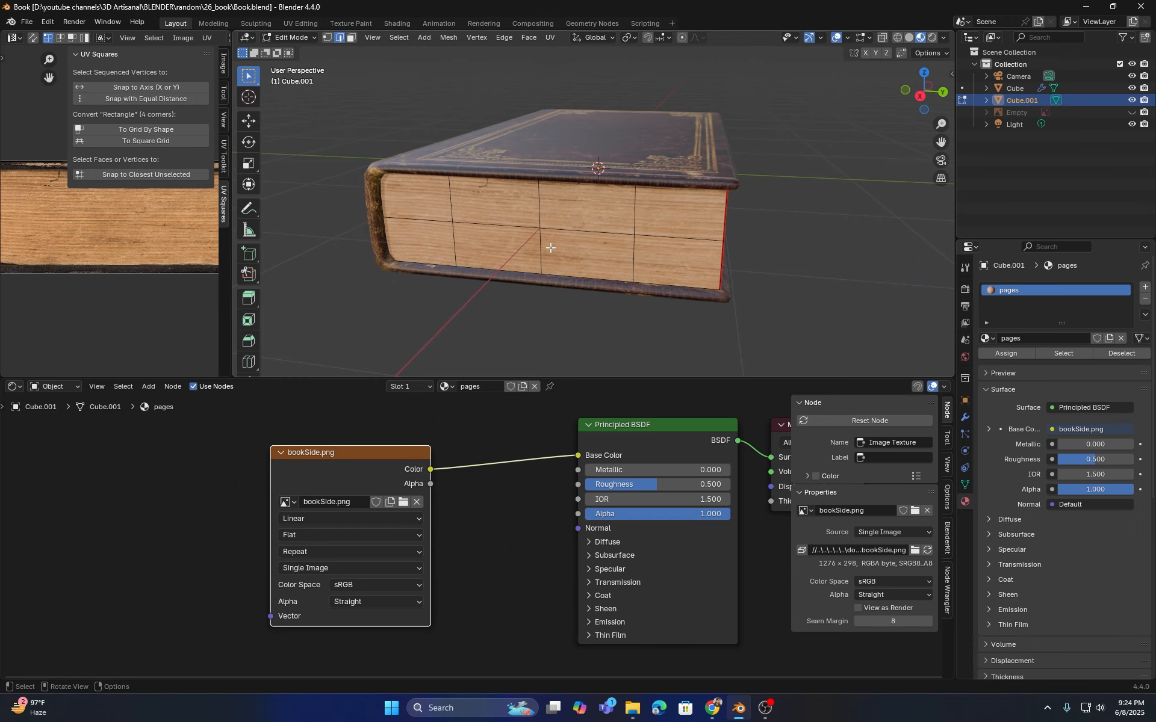
- Enlarge the 3D viewport by shrinking the shader editor and closing the UV editor area
{"action": "middle_click_drag", "start_coordinate": [551, 248], "coordinate": [594, 367]}
{"action": "left_click_drag", "start_coordinate": [591, 379], "coordinate": [591, 475]}
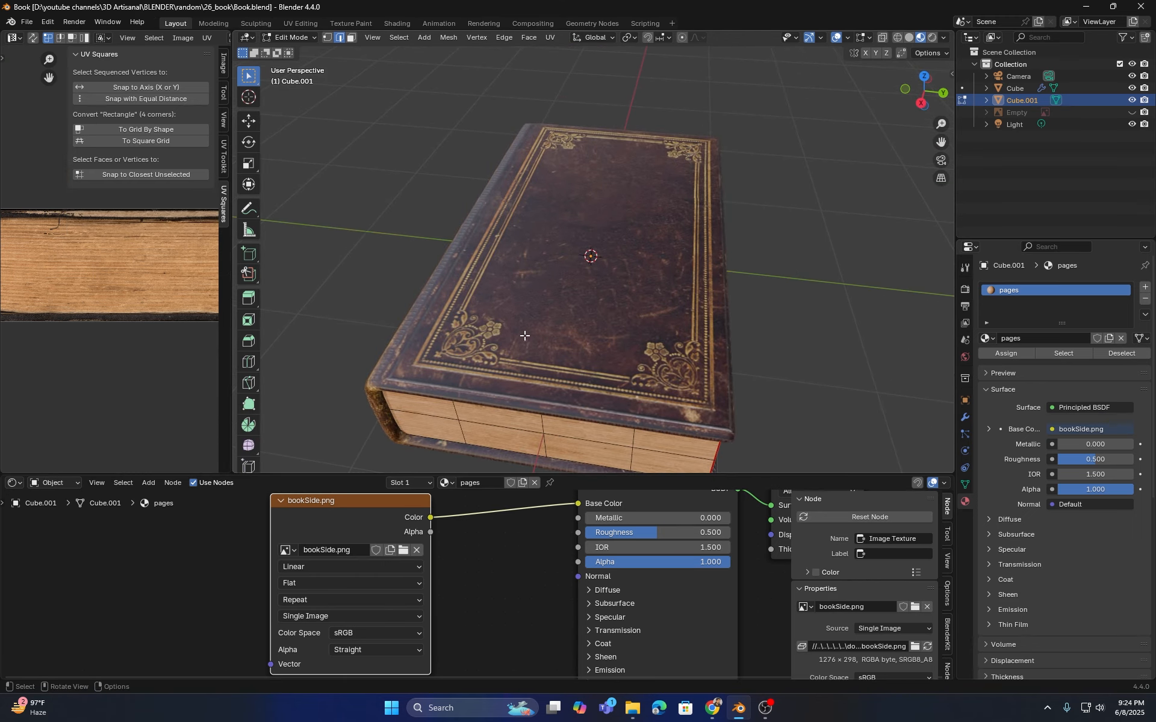
{"action": "middle_click_drag", "start_coordinate": [475, 304], "coordinate": [536, 273]}
{"action": "middle_click_drag", "start_coordinate": [607, 333], "coordinate": [620, 287]}
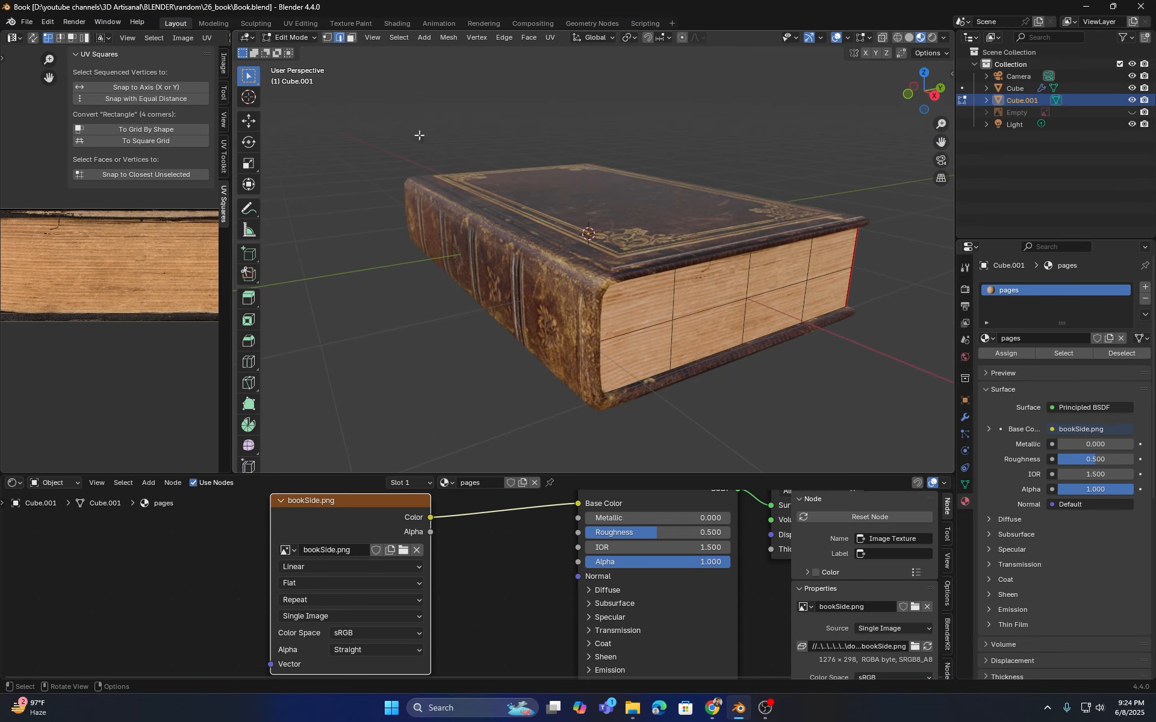
{"action": "left_click_drag", "start_coordinate": [234, 31], "coordinate": [45, 114]}
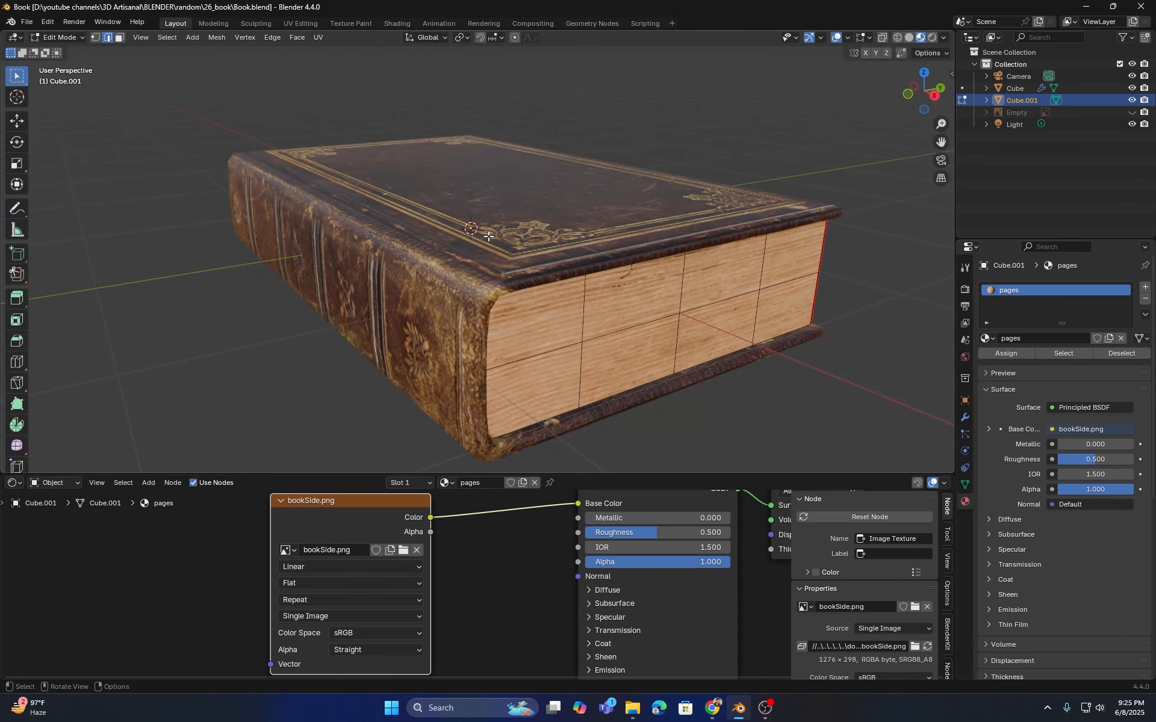
- Return to Object Mode, select the book cover, and enlarge the shader editor to show its material nodes
{"action": "key", "text": "Tab"}
{"action": "left_click", "coordinate": [489, 186]}
{"action": "middle_click_drag", "start_coordinate": [489, 186], "coordinate": [497, 374]}
{"action": "left_click_drag", "start_coordinate": [587, 476], "coordinate": [587, 280]}
{"action": "middle_click_drag", "start_coordinate": [472, 371], "coordinate": [544, 369]}
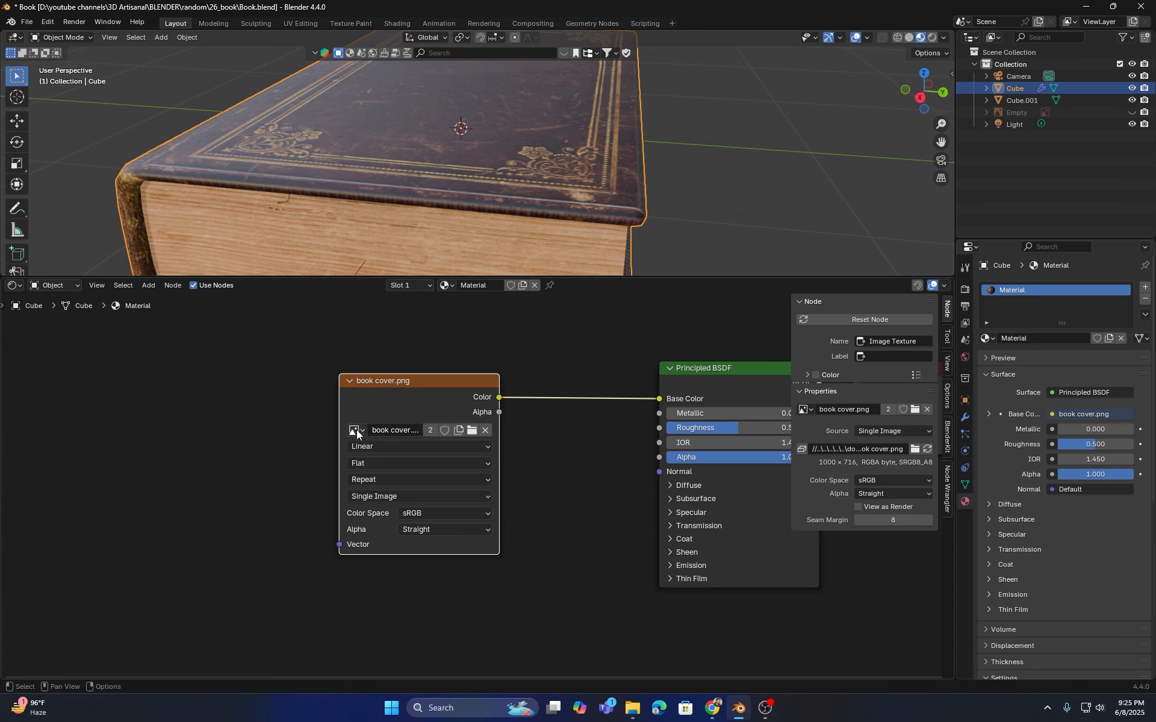
- Examine the textured cover, spine and pages of the book from several angles
{"action": "middle_click_drag", "start_coordinate": [446, 191], "coordinate": [566, 217]}
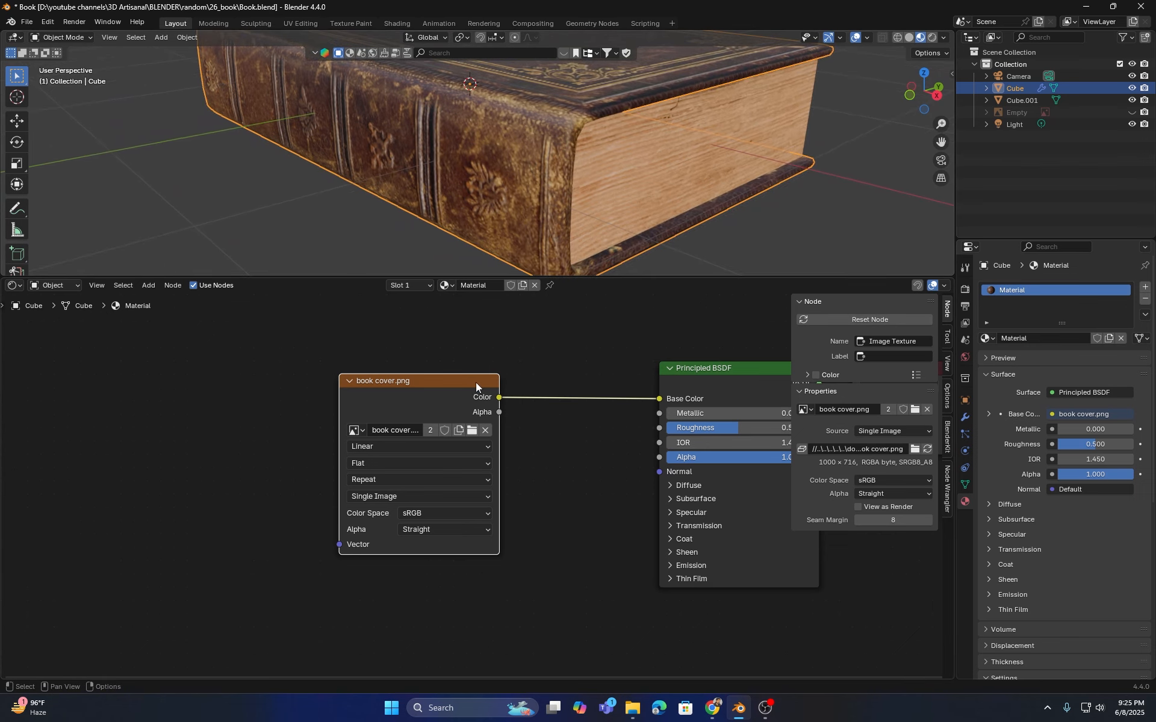
{"action": "mouse_move", "coordinate": [486, 230]}
{"action": "middle_mouse_down"}
{"action": "mouse_move", "coordinate": [510, 212]}
{"action": "mouse_move", "coordinate": [489, 233]}
{"action": "middle_mouse_up"}
{"action": "middle_click_drag", "start_coordinate": [583, 217], "coordinate": [435, 197]}
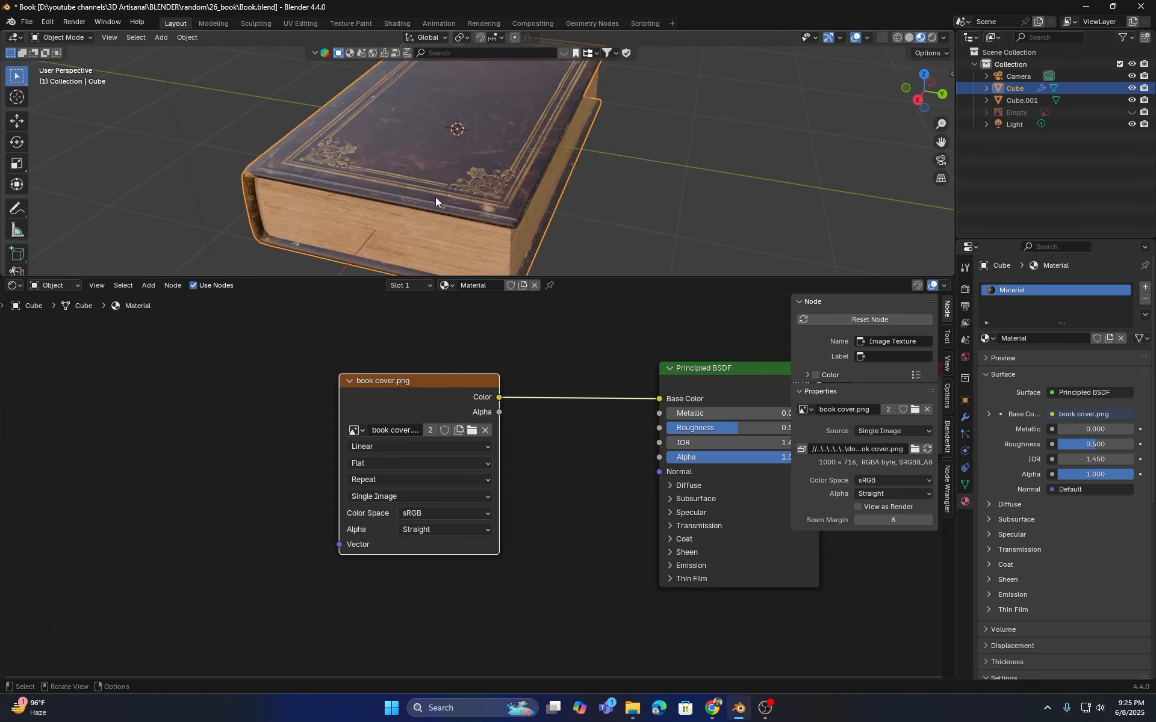
{"action": "scroll", "coordinate": [435, 197], "scroll_direction": "up", "scroll_amount": 4}
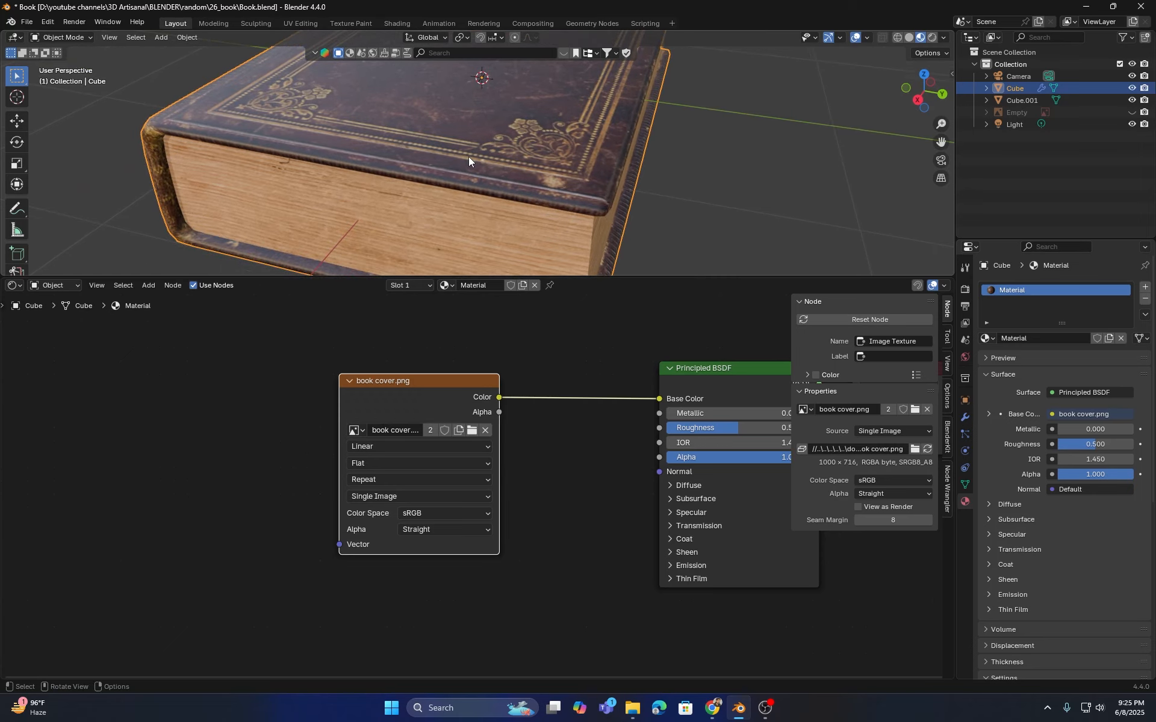
{"action": "scroll", "coordinate": [459, 167], "scroll_direction": "down", "scroll_amount": 4}
{"action": "middle_click_drag", "start_coordinate": [457, 169], "coordinate": [514, 197]}
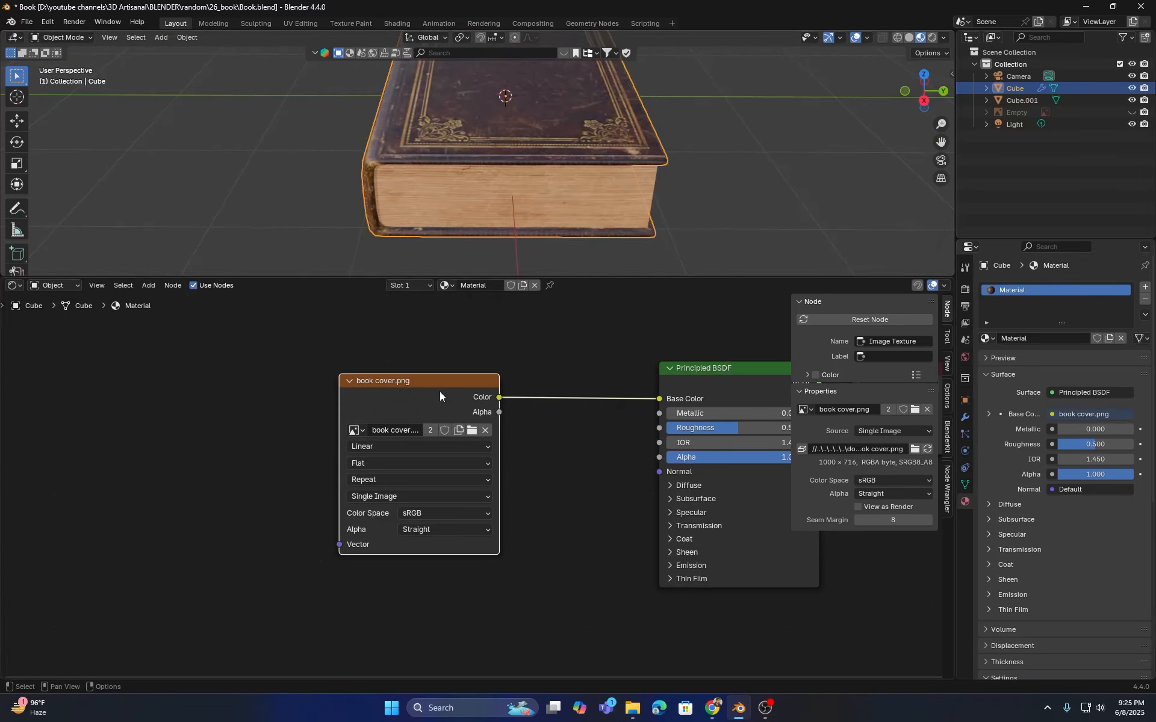
- Add Texture Coordinate and Mapping nodes to the book cover.png node and shift the nodes away from the Principled BSDF
{"action": "scroll", "coordinate": [417, 391], "scroll_direction": "down", "scroll_amount": 2}
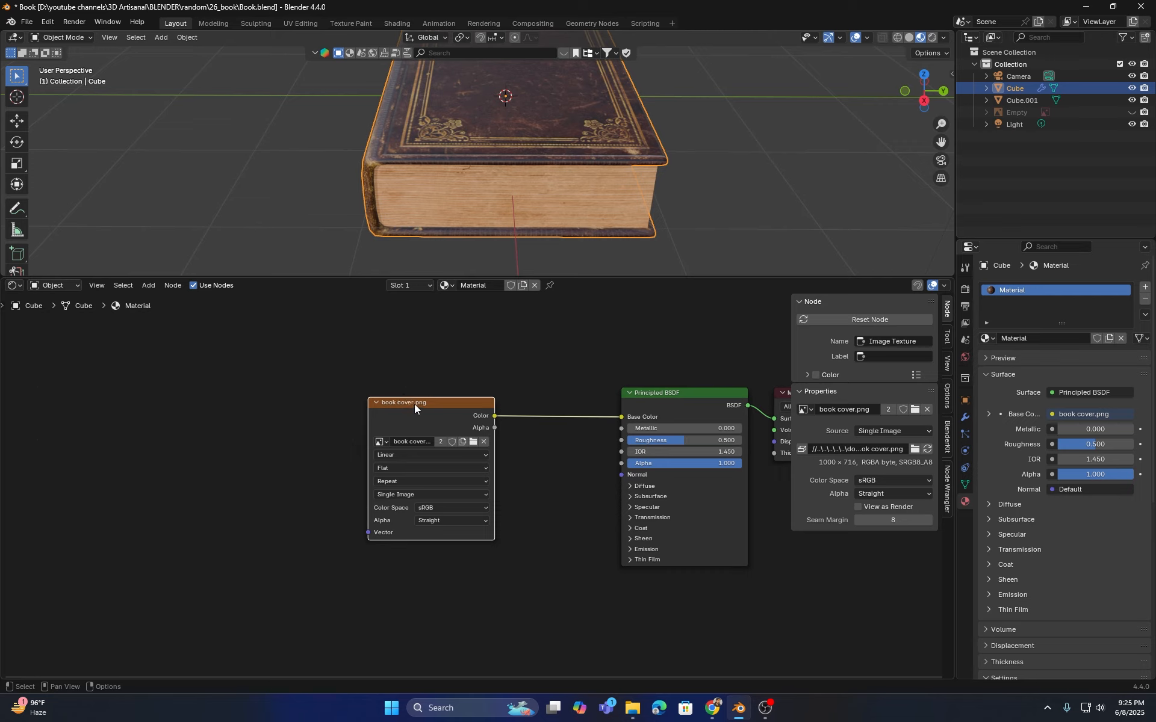
{"action": "key", "text": "ctrl+t"}
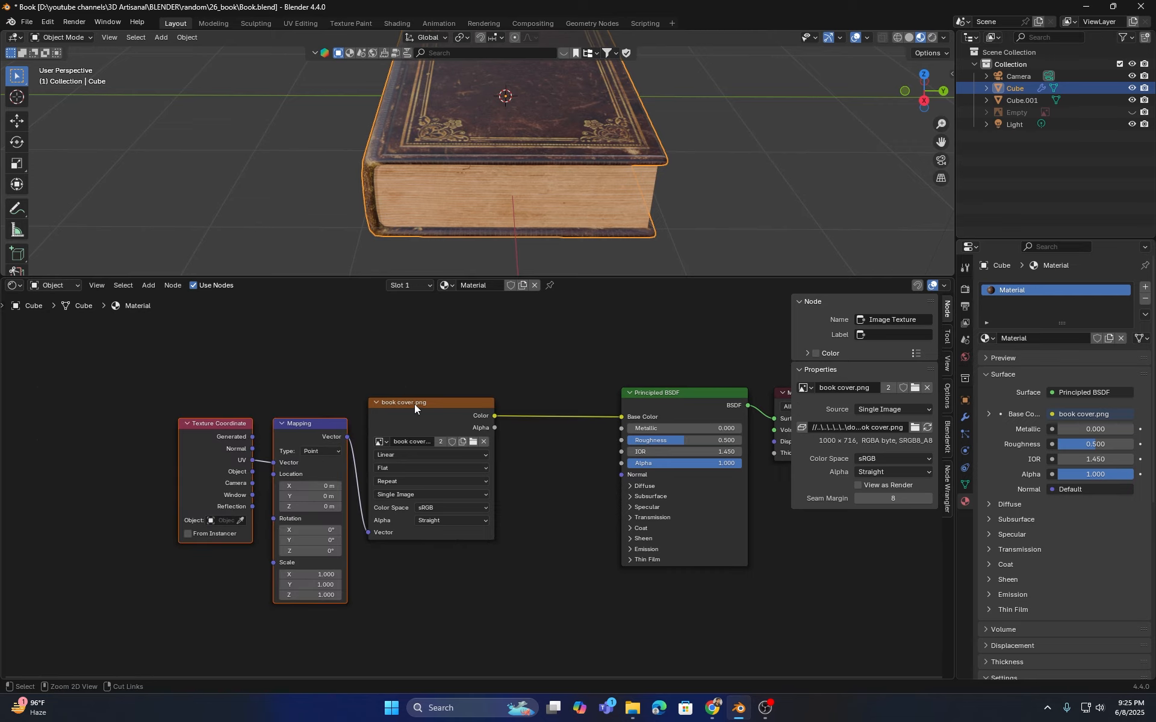
{"action": "left_click", "coordinate": [261, 467]}
{"action": "left_click_drag", "start_coordinate": [298, 423], "coordinate": [217, 361]}
{"action": "left_click_drag", "start_coordinate": [455, 401], "coordinate": [387, 372]}
{"action": "left_click_drag", "start_coordinate": [668, 277], "coordinate": [672, 347]}
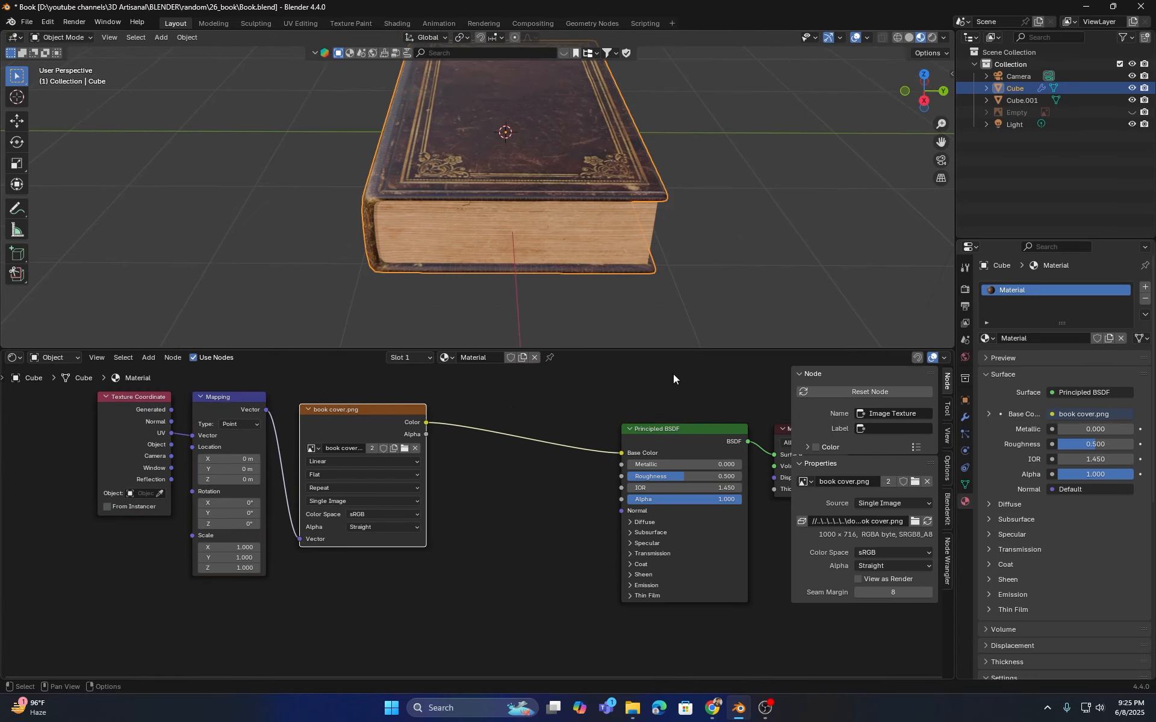
- Add a Color Ramp node, connect the book cover.png color output to its Fac, and shift the image node away from it
{"action": "middle_click_drag", "start_coordinate": [515, 295], "coordinate": [560, 259]}
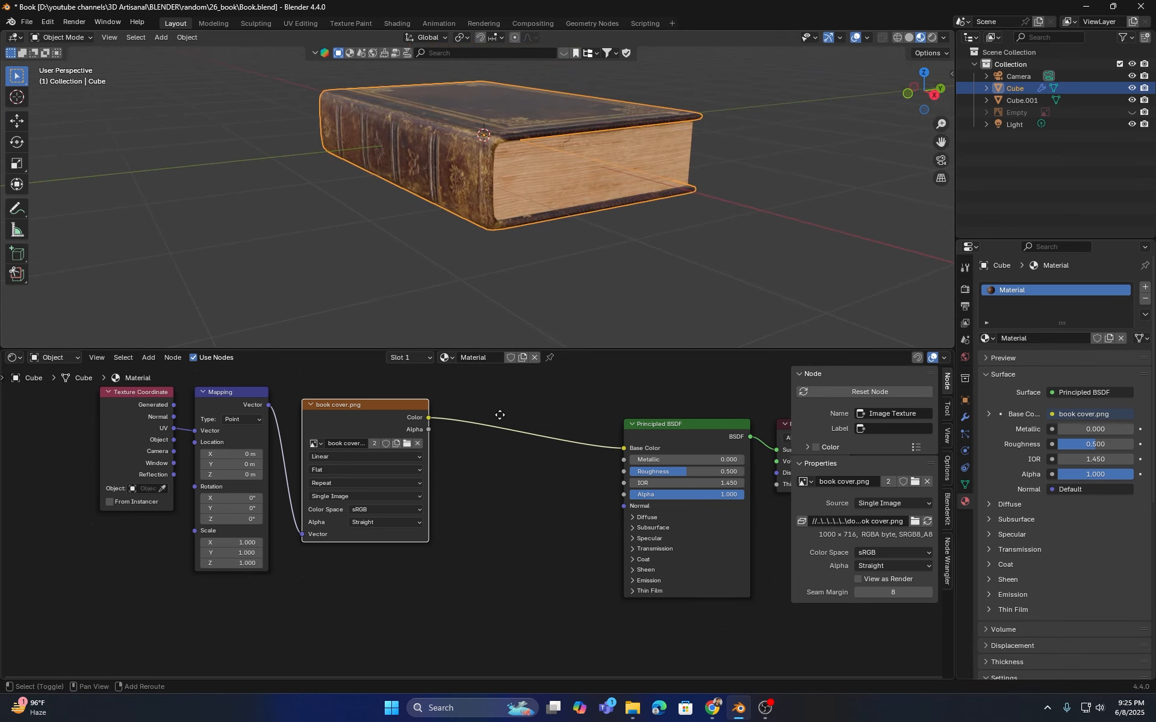
{"action": "middle_click_drag", "start_coordinate": [469, 500], "coordinate": [477, 483]}
{"action": "left_click", "coordinate": [474, 468]}
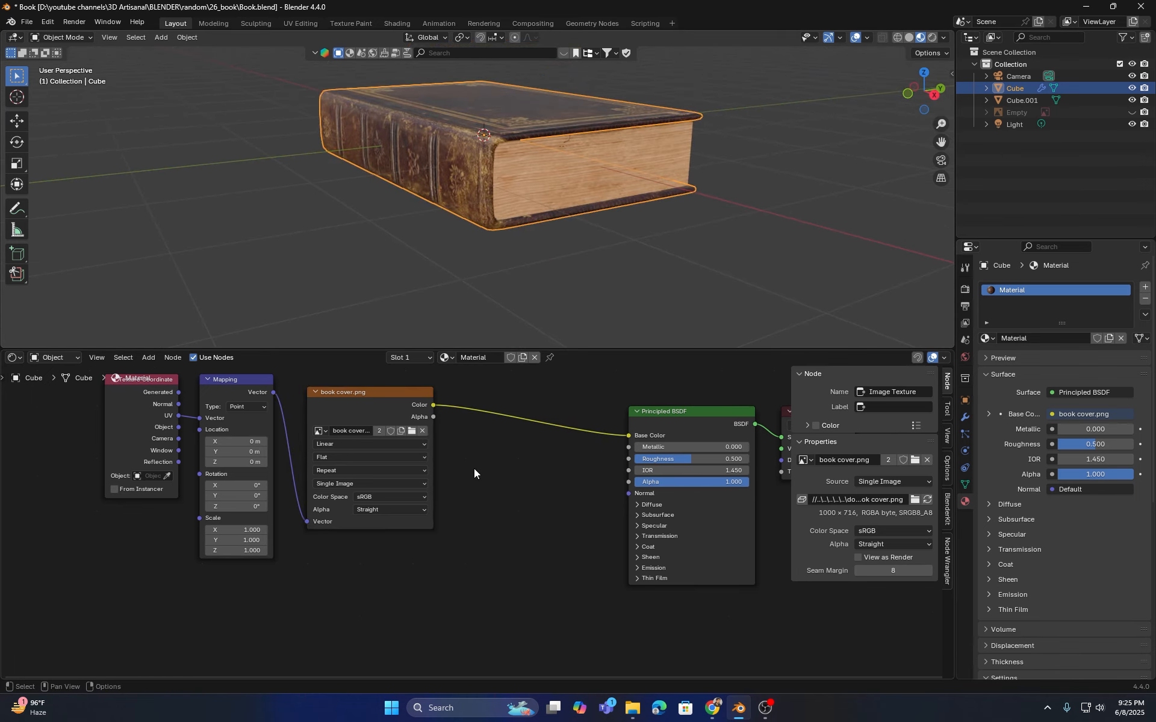
{"action": "key", "text": "shift+a"}
{"action": "left_click", "coordinate": [475, 468]}
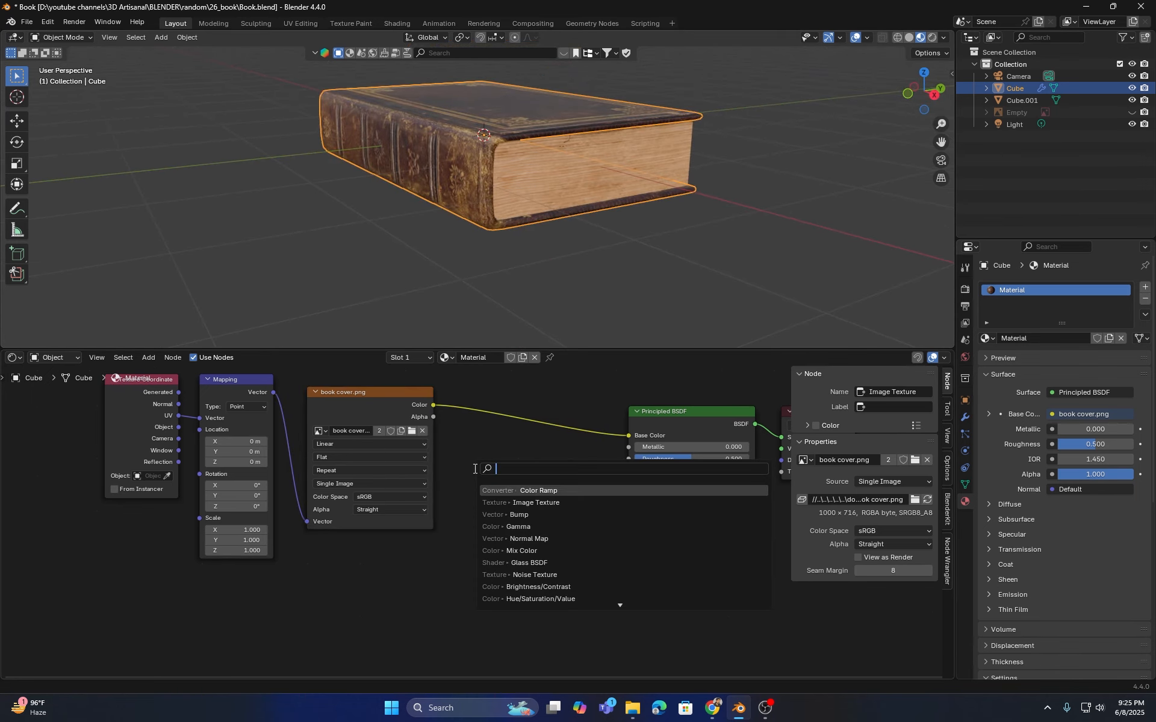
{"action": "type", "text": "color"}
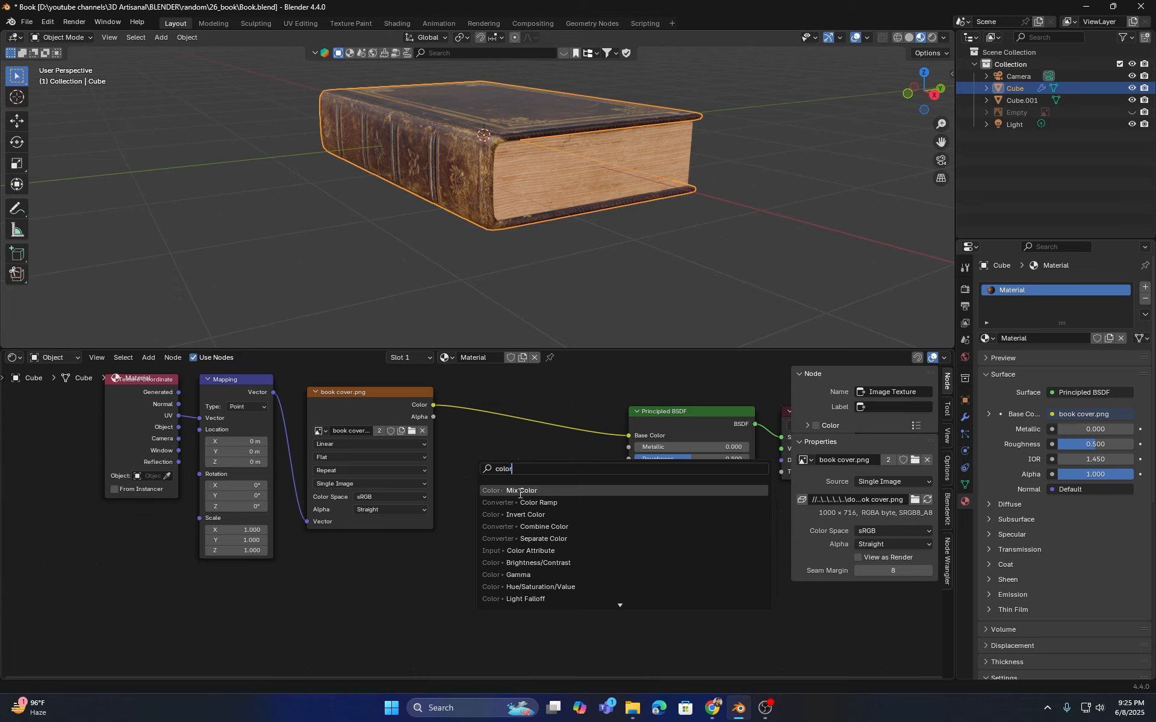
{"action": "left_click", "coordinate": [524, 503]}
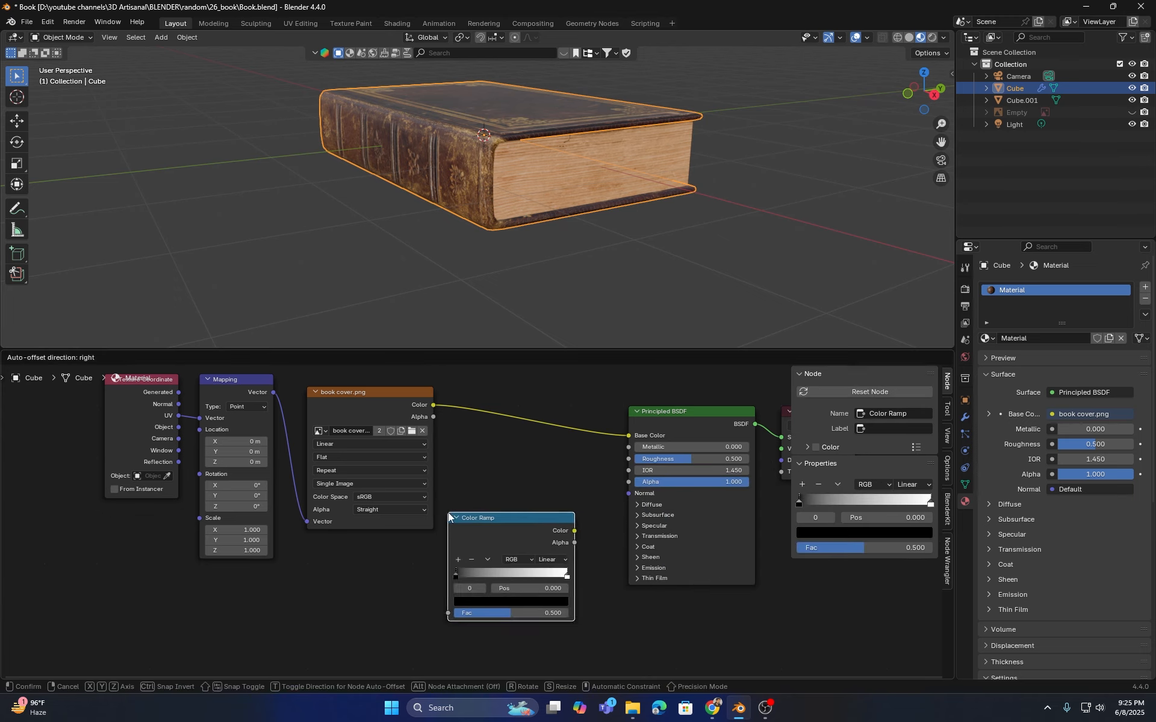
{"action": "left_click", "coordinate": [448, 516]}
{"action": "left_click_drag", "start_coordinate": [433, 405], "coordinate": [441, 445]}
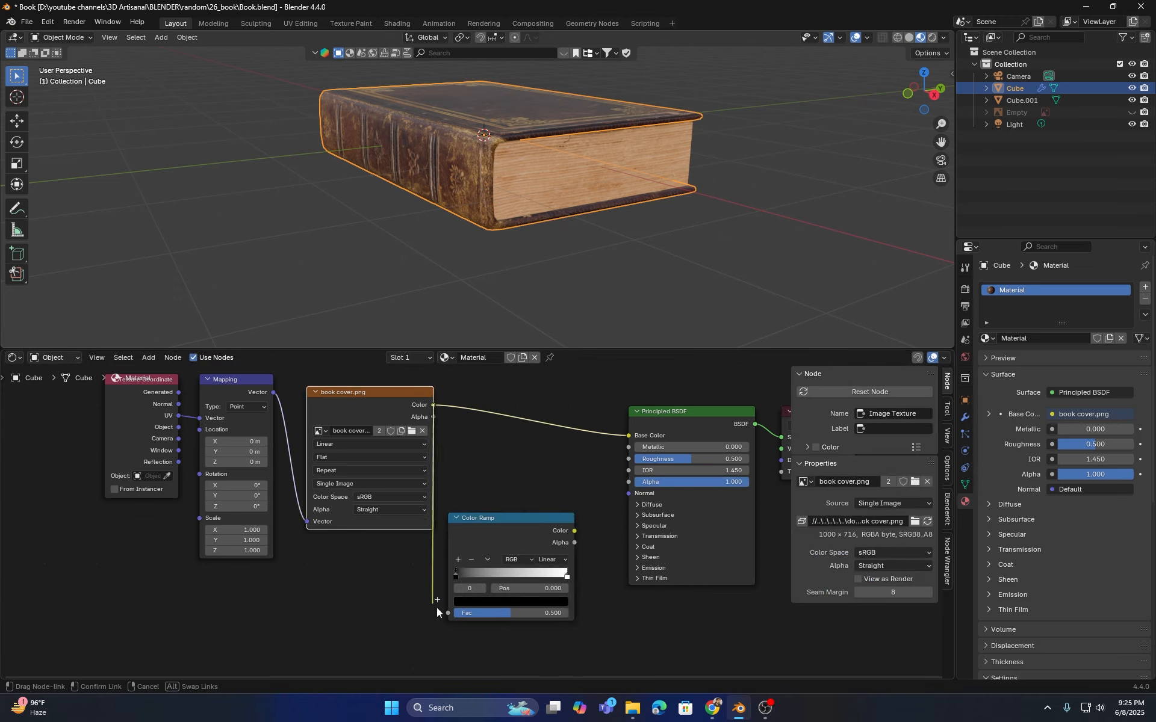
{"action": "left_click_drag", "start_coordinate": [437, 608], "coordinate": [449, 612]}
{"action": "left_click_drag", "start_coordinate": [394, 389], "coordinate": [377, 395]}
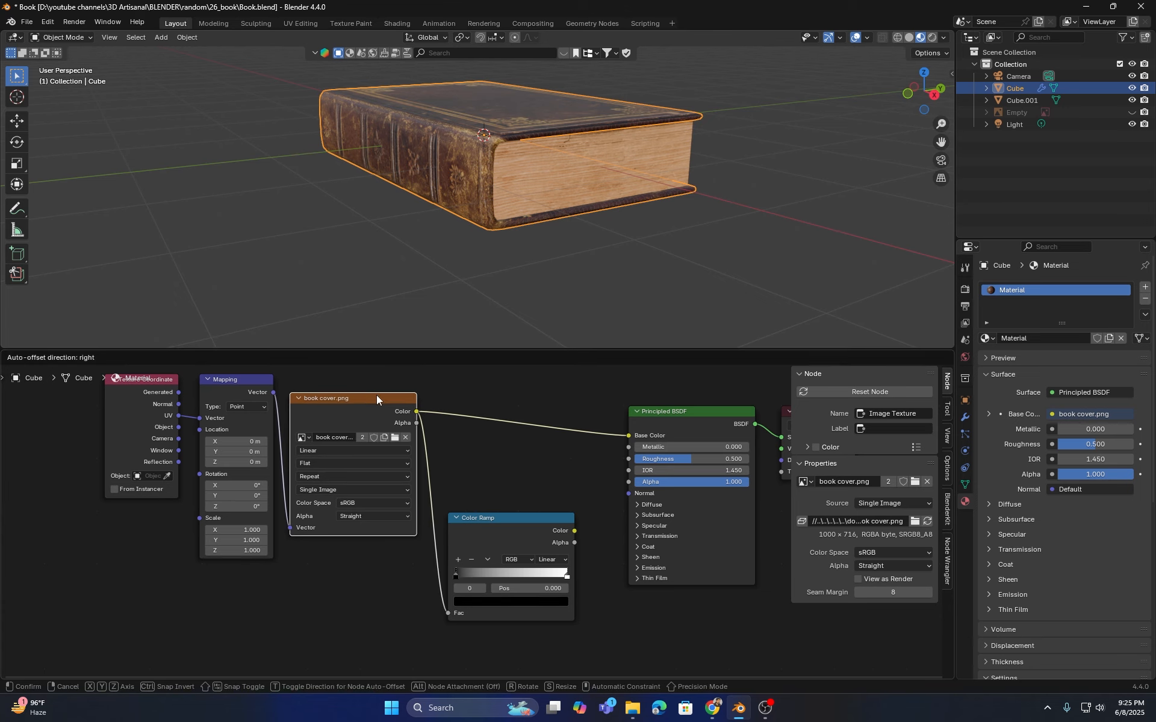
- Connect the Color Ramp's color output directly to the Material Output surface to preview the ramp on the book cover
{"action": "scroll", "coordinate": [533, 435], "scroll_direction": "down", "scroll_amount": 3}
{"action": "middle_click_drag", "start_coordinate": [533, 435], "coordinate": [447, 429]}
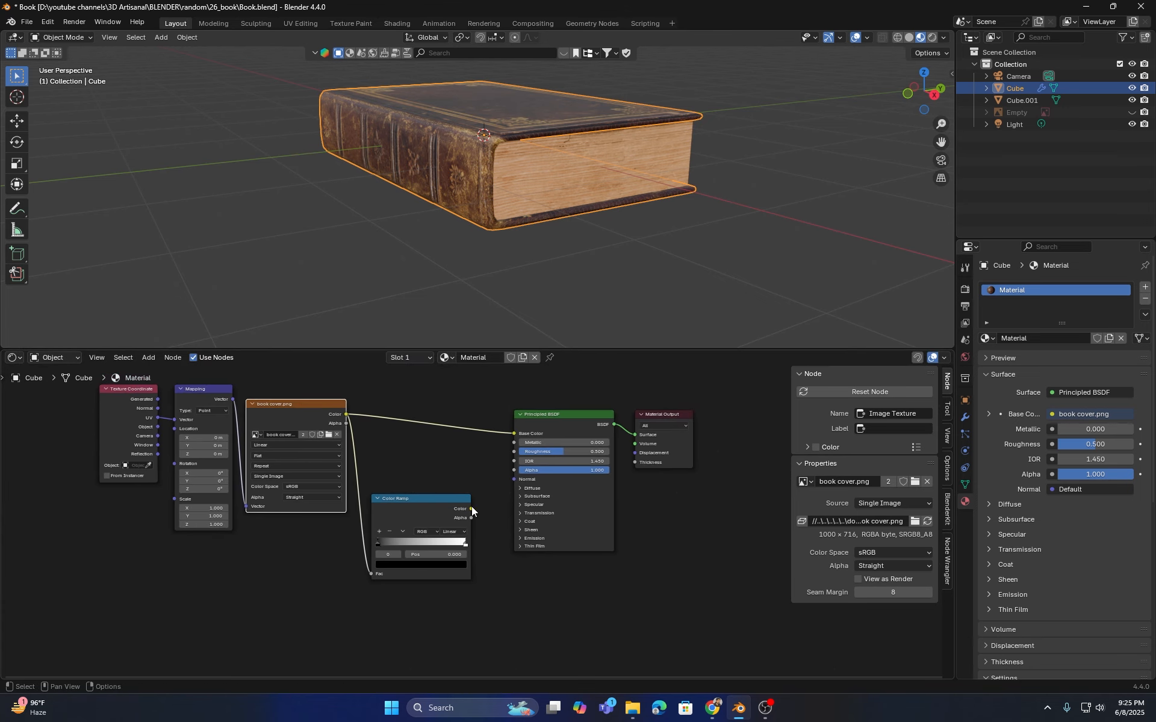
{"action": "left_click_drag", "start_coordinate": [472, 508], "coordinate": [637, 436]}
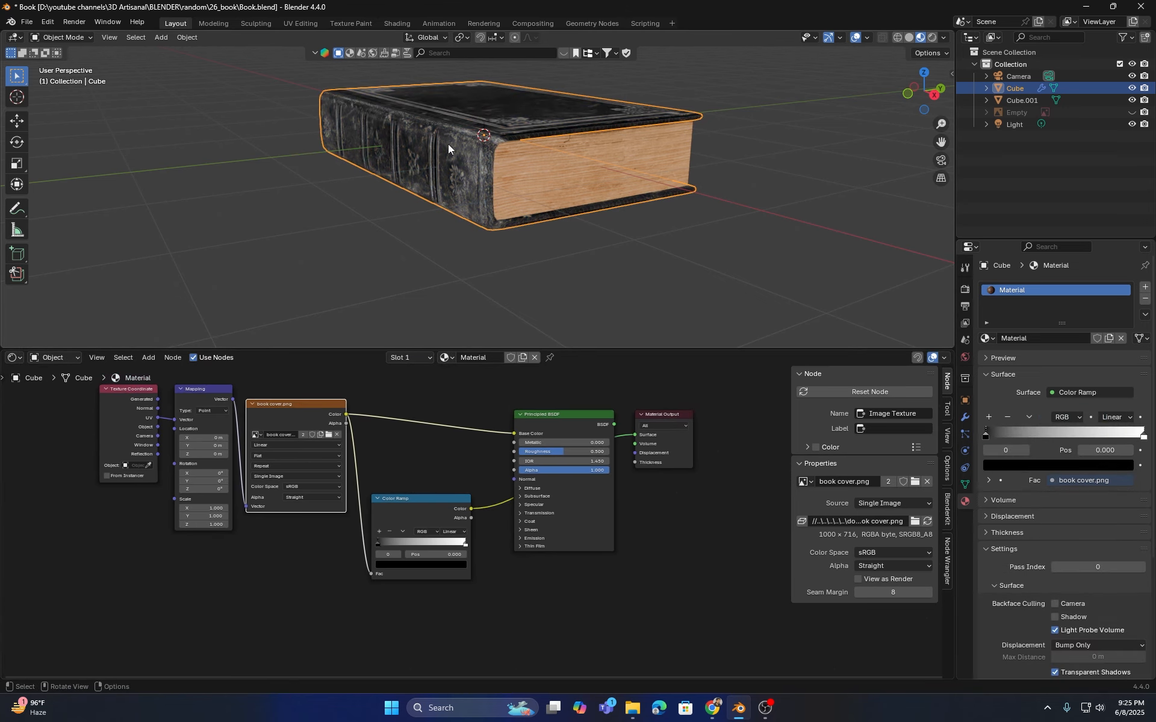
{"action": "middle_click_drag", "start_coordinate": [448, 144], "coordinate": [545, 265]}
{"action": "scroll", "coordinate": [529, 235], "scroll_direction": "up", "scroll_amount": 3}
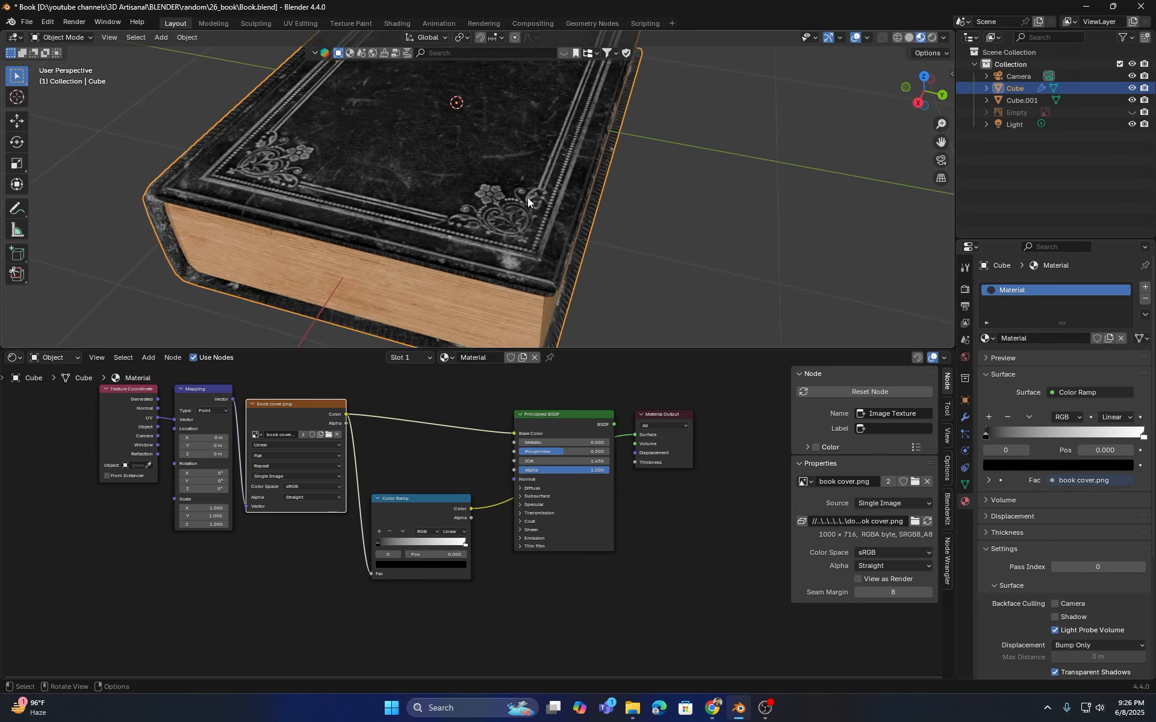
{"action": "middle_click_drag", "start_coordinate": [535, 197], "coordinate": [497, 182]}
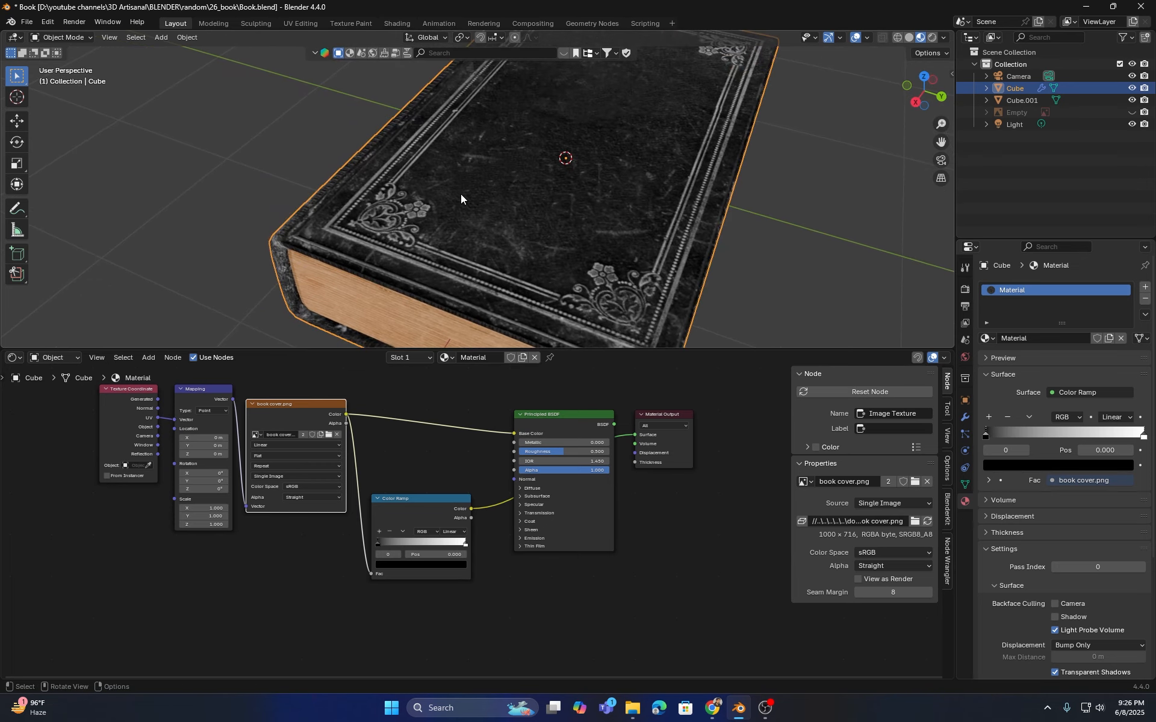
{"action": "middle_click_drag", "start_coordinate": [462, 198], "coordinate": [517, 209]}
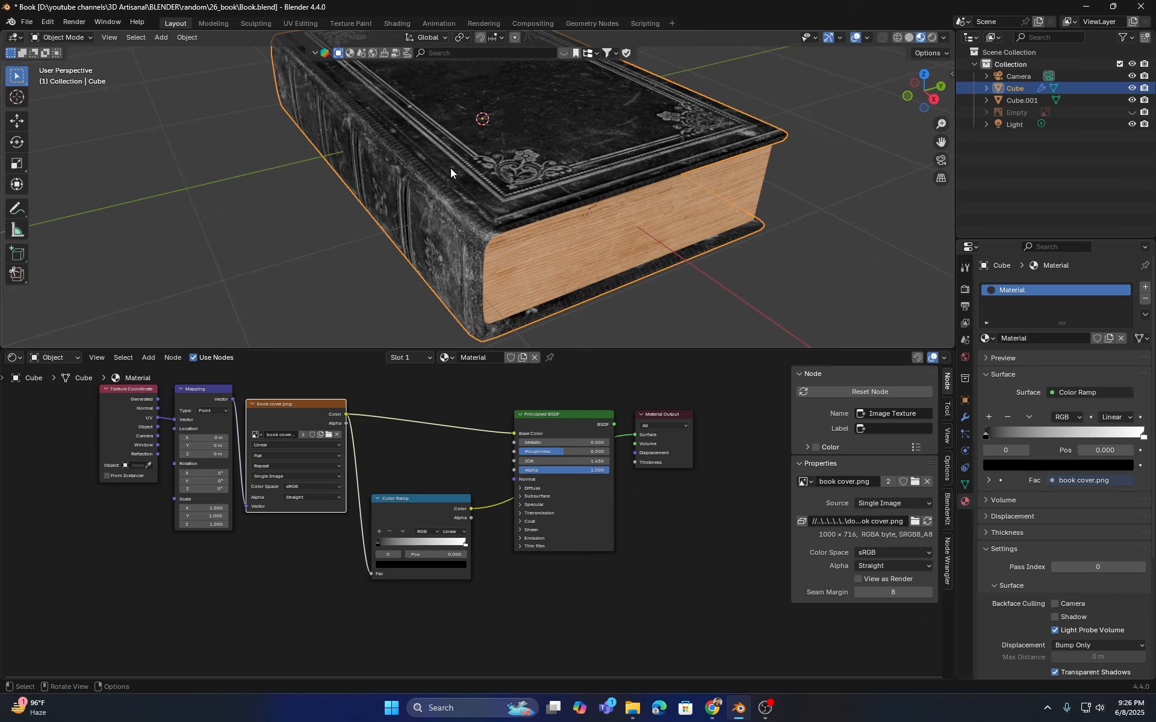
- Invert the Color Ramp so white sits at position 0 and place the black stop at 0.177
{"action": "middle_click_drag", "start_coordinate": [460, 448], "coordinate": [465, 382]}
{"action": "scroll", "coordinate": [474, 471], "scroll_direction": "up", "scroll_amount": 5}
{"action": "middle_click_drag", "start_coordinate": [475, 471], "coordinate": [477, 514]}
{"action": "left_click_drag", "start_coordinate": [468, 526], "coordinate": [367, 523]}
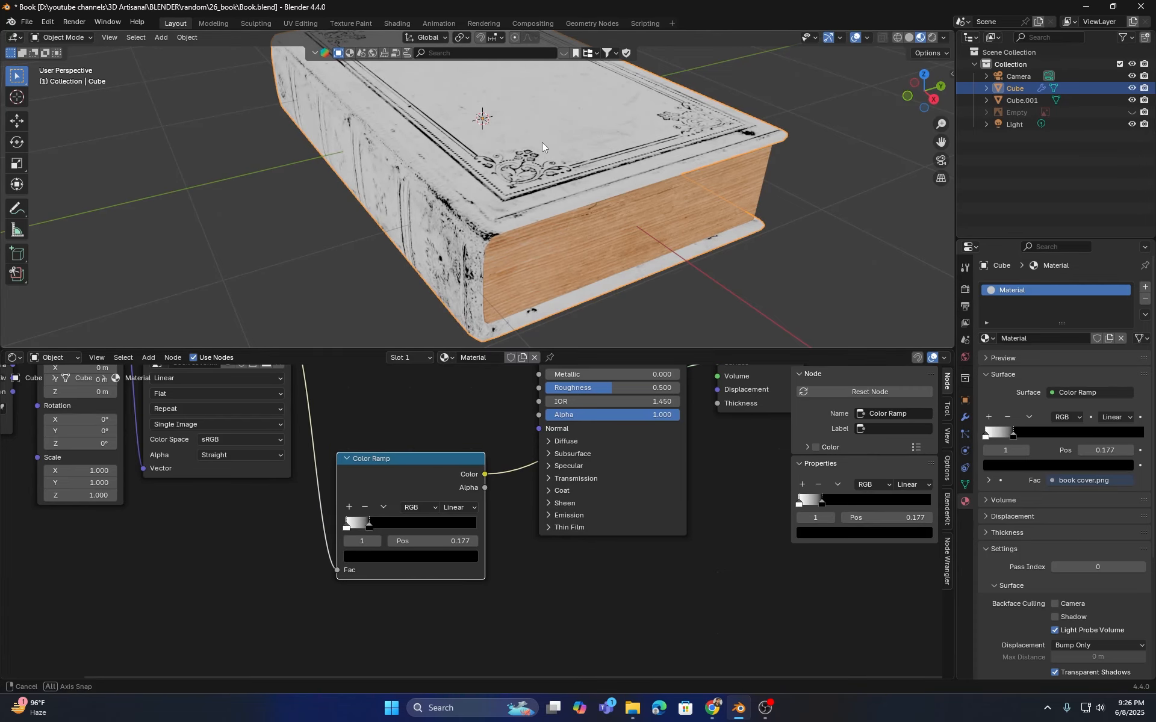
{"action": "middle_click_drag", "start_coordinate": [542, 142], "coordinate": [587, 236]}
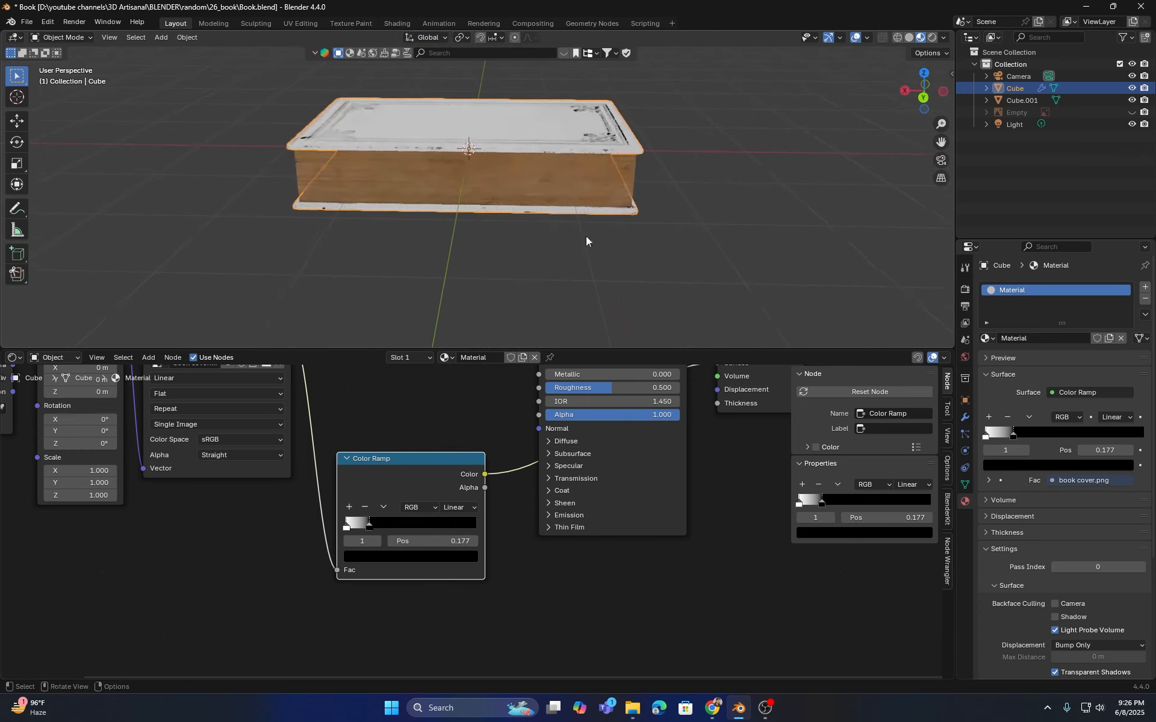
- Darken the Color Ramp's white stop to light gray with a value of 0.820
{"action": "left_click", "coordinate": [346, 528]}
{"action": "left_click", "coordinate": [397, 556]}
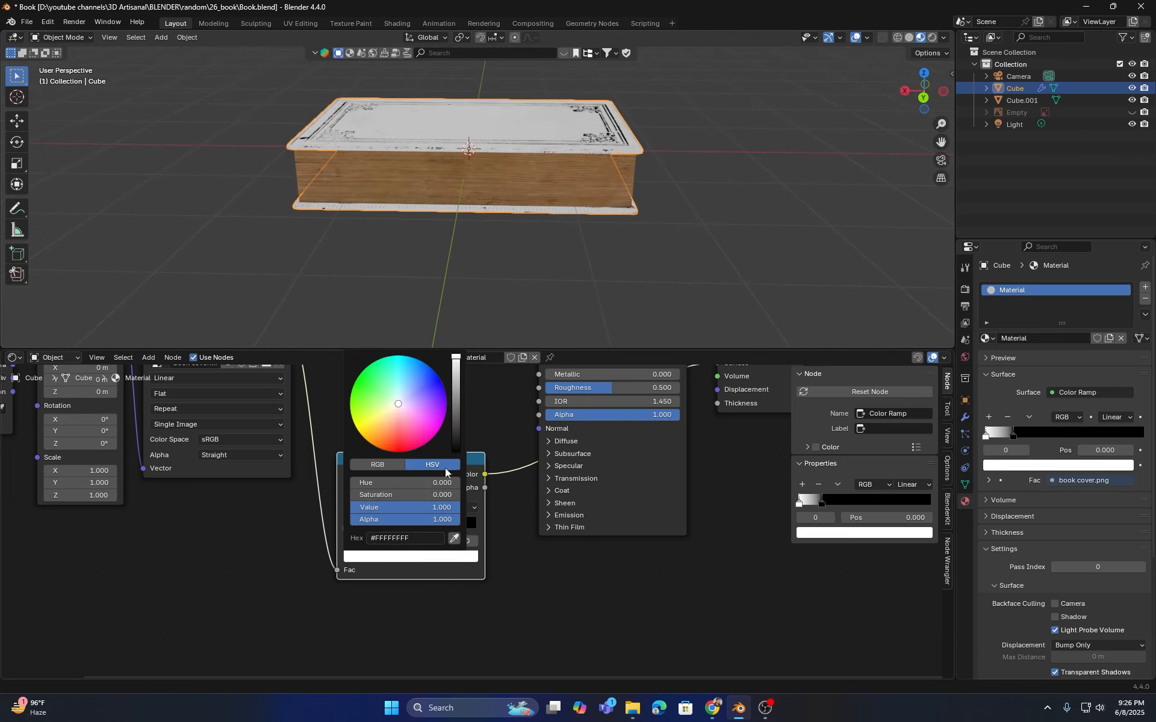
{"action": "left_click_drag", "start_coordinate": [459, 360], "coordinate": [457, 363]}
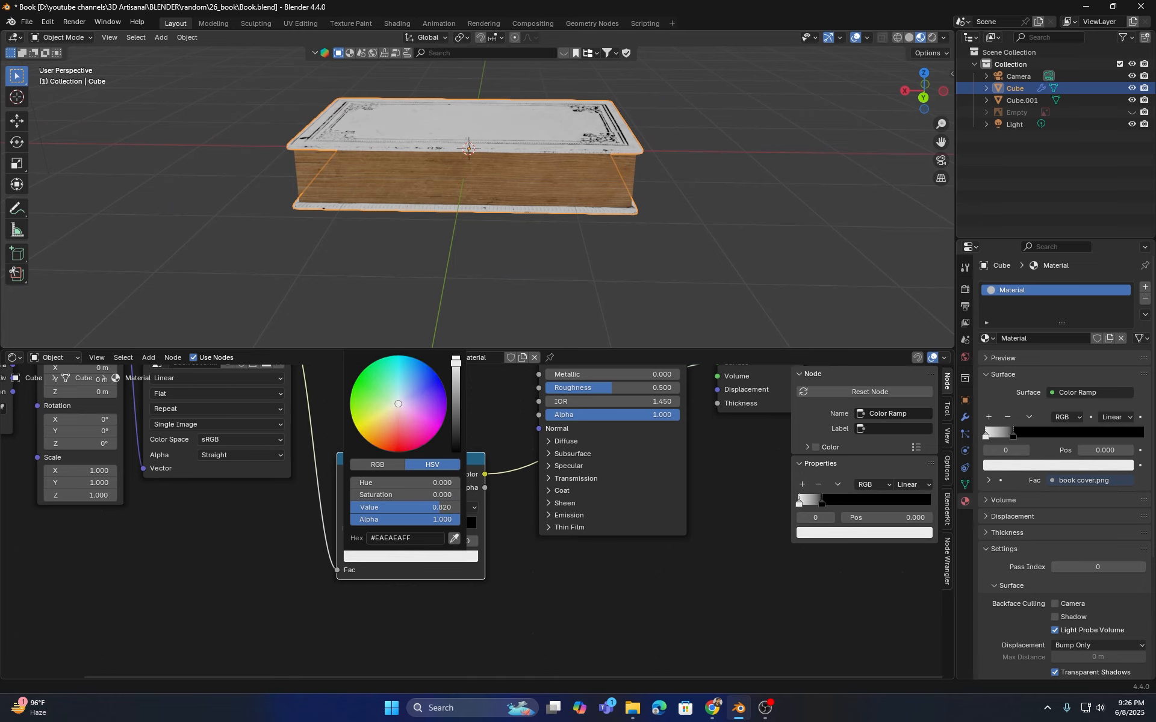
{"action": "middle_click_drag", "start_coordinate": [560, 288], "coordinate": [541, 267]}
- Connect the Color Ramp's color to the Principled BSDF roughness and reconnect the BSDF to the Material Output surface
{"action": "key", "text": "Home"}
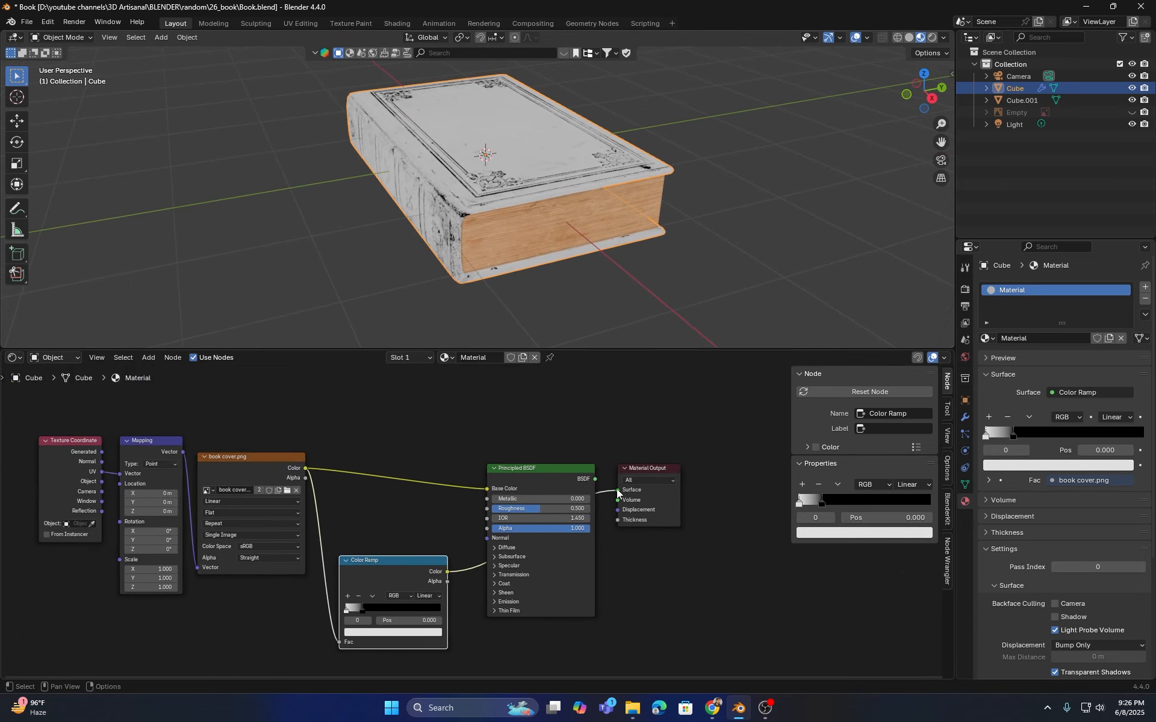
{"action": "left_click_drag", "start_coordinate": [617, 490], "coordinate": [487, 509]}
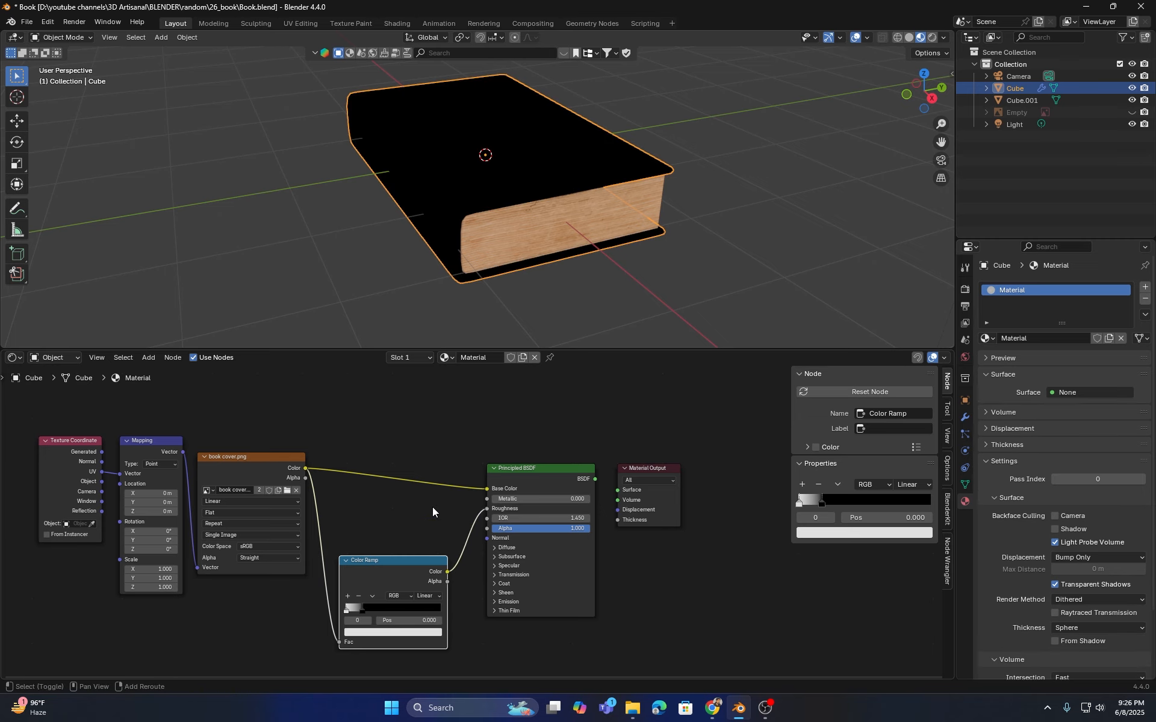
{"action": "middle_click_drag", "start_coordinate": [432, 507], "coordinate": [421, 449]}
{"action": "left_click_drag", "start_coordinate": [590, 427], "coordinate": [611, 437]}
{"action": "scroll", "coordinate": [639, 242], "scroll_direction": "up", "scroll_amount": 8}
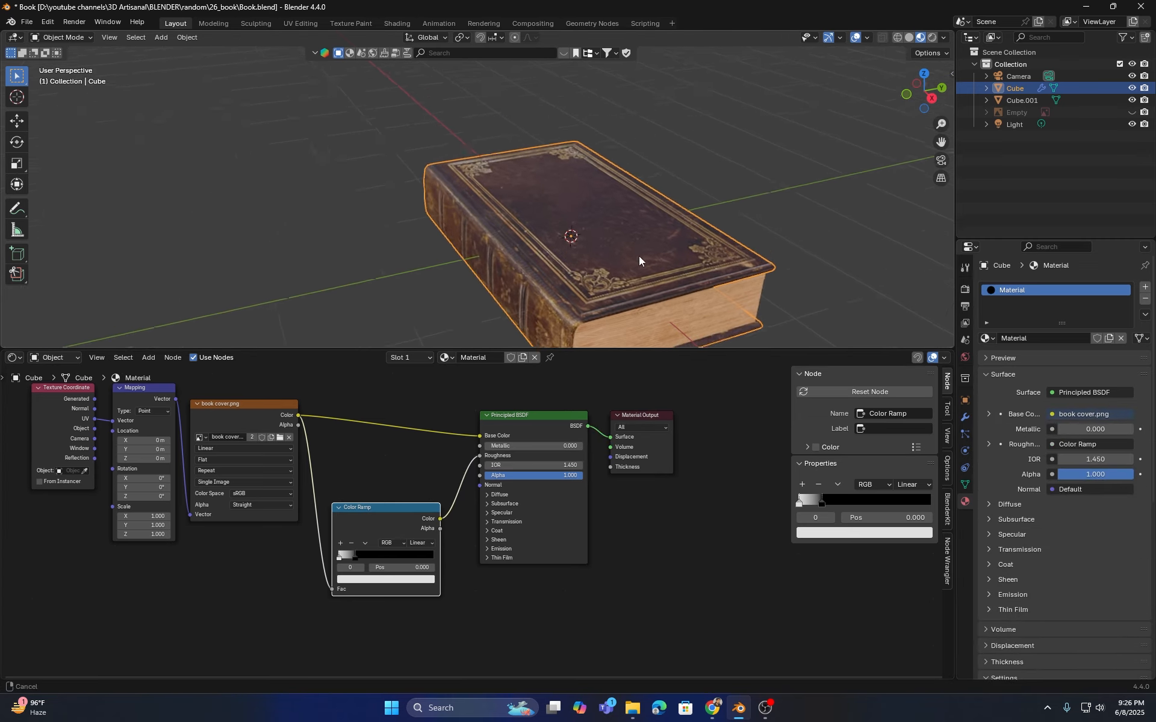
{"action": "middle_click_drag", "start_coordinate": [444, 188], "coordinate": [409, 217]}
- Move the book cover.png node away from the Mapping node and the Color Ramp node closer to the Principled BSDF
{"action": "key", "text": "Home"}
{"action": "left_click_drag", "start_coordinate": [361, 444], "coordinate": [385, 440]}
{"action": "left_click_drag", "start_coordinate": [503, 544], "coordinate": [529, 541]}
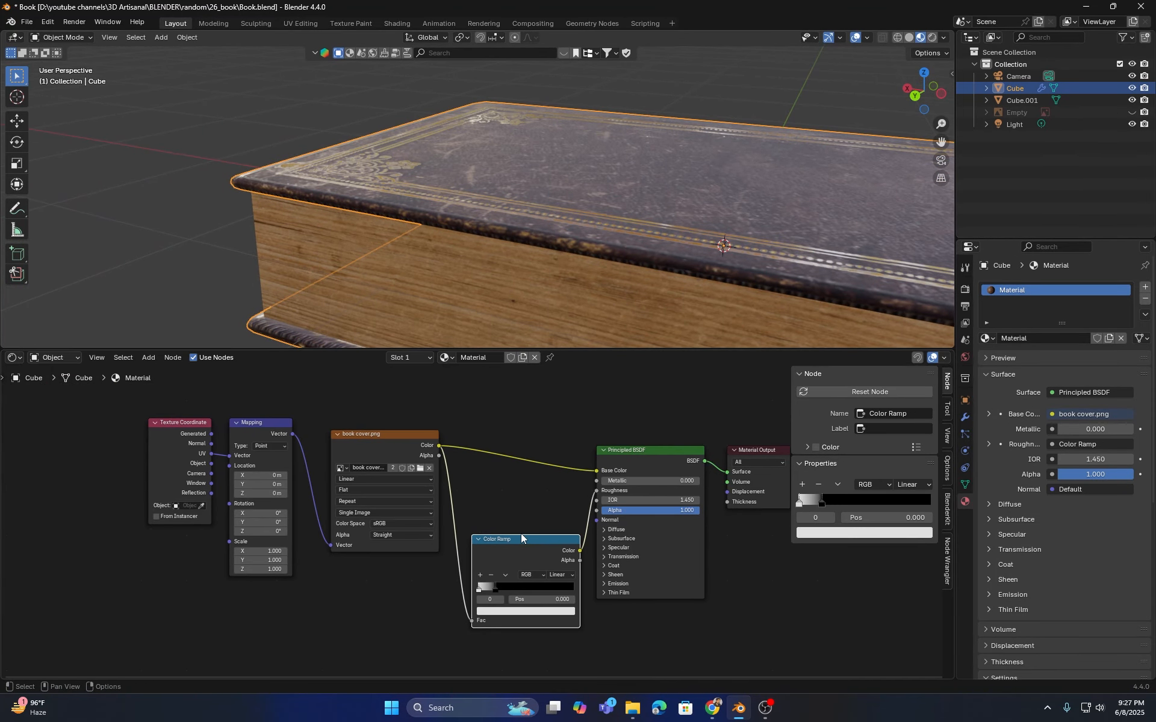
- Set the book cover.png color space to Non-Color and inspect the cover from several angles
{"action": "left_click", "coordinate": [397, 524]}
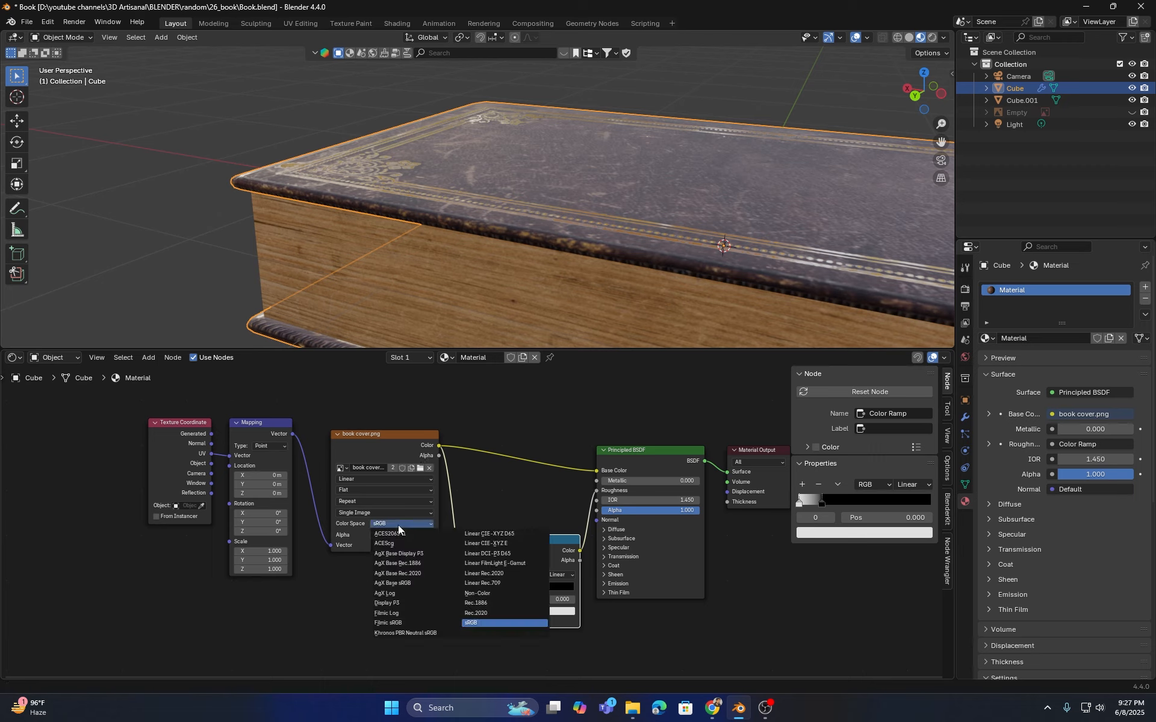
{"action": "left_click", "coordinate": [483, 595]}
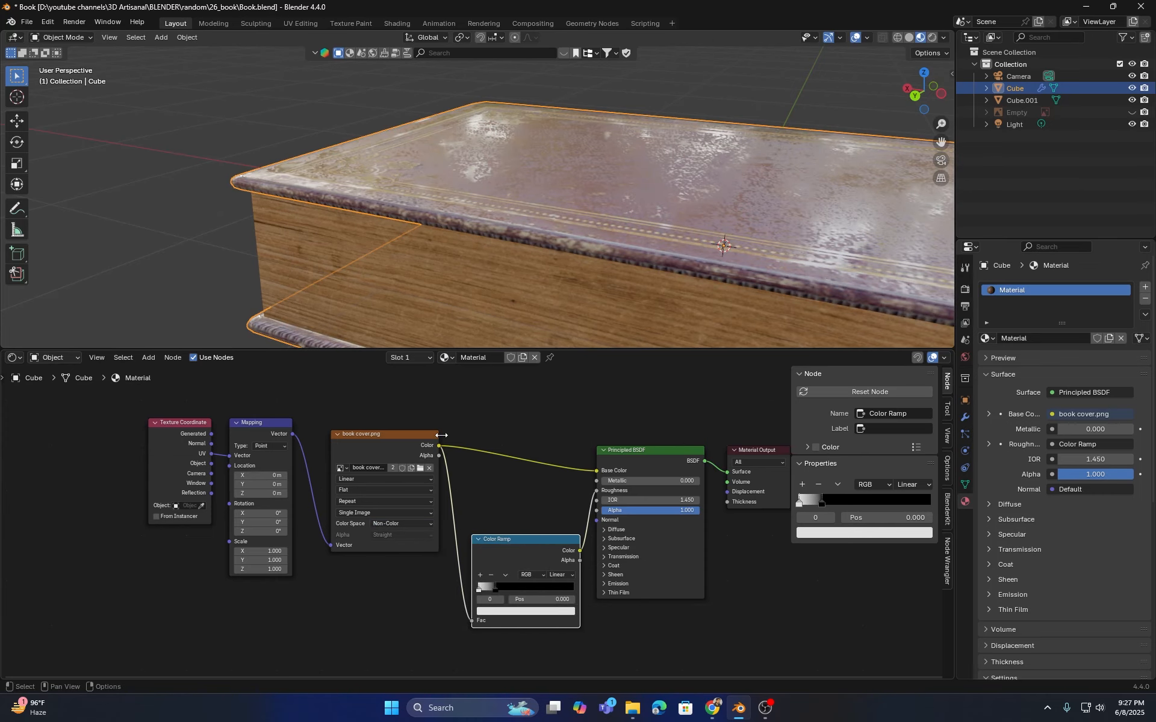
{"action": "scroll", "coordinate": [460, 428], "scroll_direction": "down", "scroll_amount": 2}
{"action": "middle_click_drag", "start_coordinate": [467, 426], "coordinate": [389, 442]}
{"action": "scroll", "coordinate": [519, 212], "scroll_direction": "down", "scroll_amount": 3}
{"action": "middle_click_drag", "start_coordinate": [504, 214], "coordinate": [513, 224]}
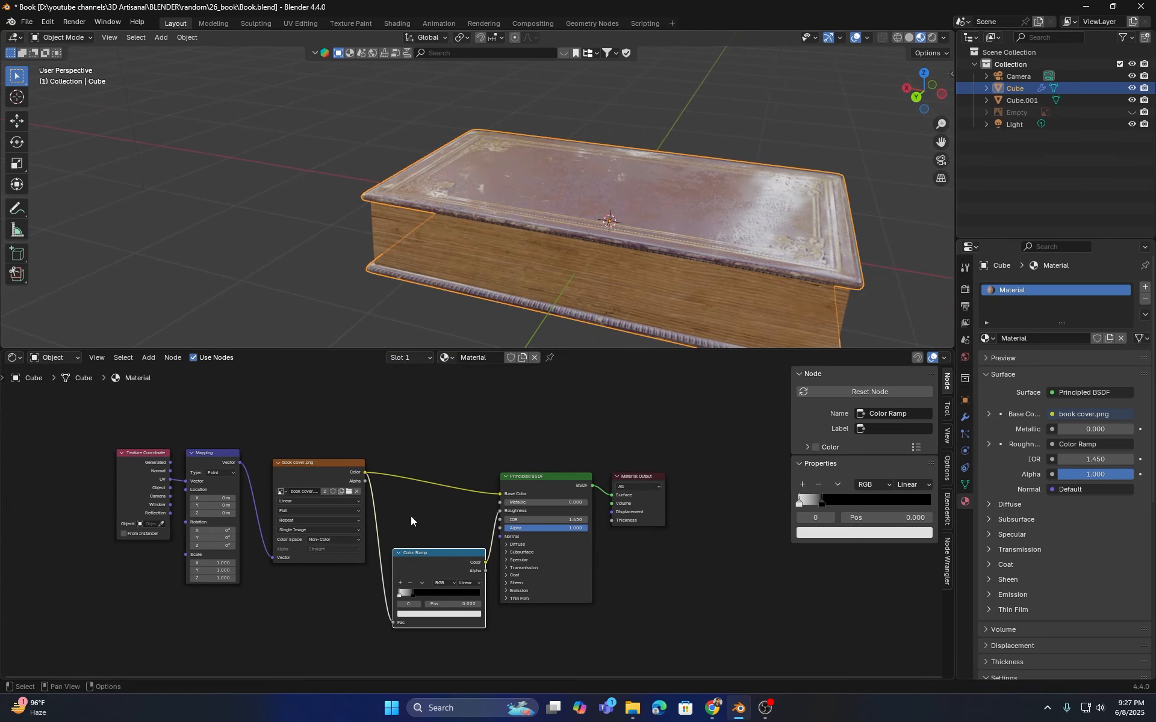
{"action": "middle_click_drag", "start_coordinate": [541, 265], "coordinate": [450, 235]}
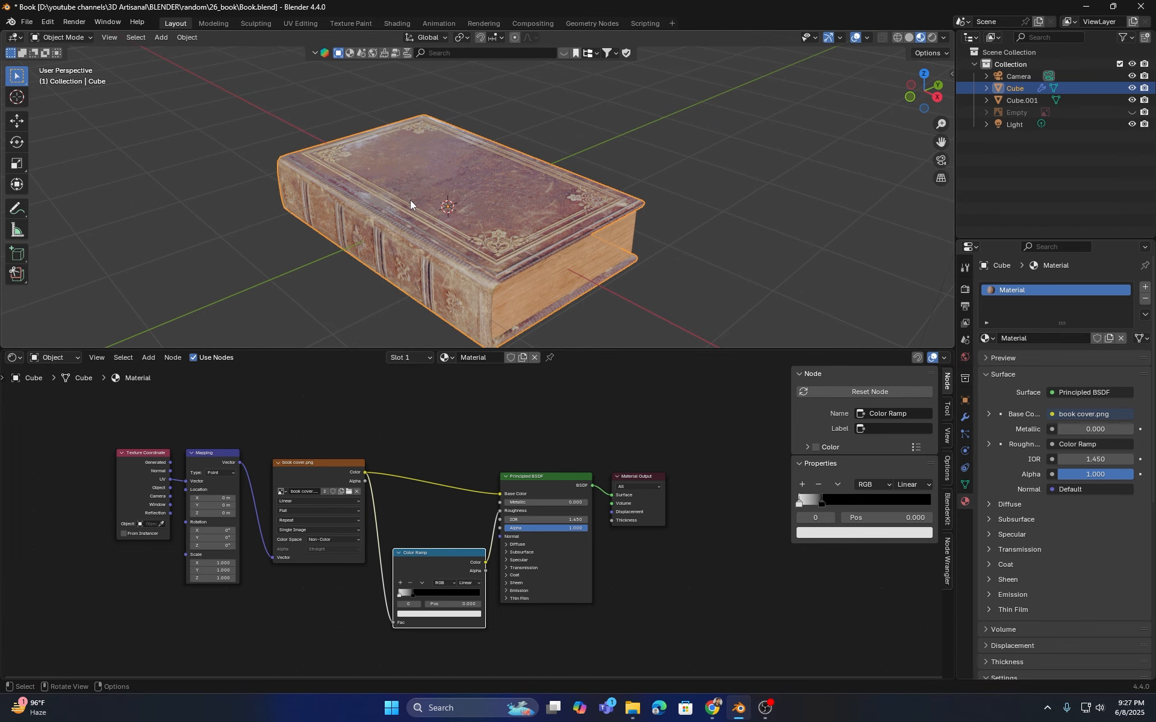
{"action": "scroll", "coordinate": [394, 236], "scroll_direction": "up", "scroll_amount": 2}
{"action": "scroll", "coordinate": [443, 266], "scroll_direction": "up", "scroll_amount": 2}
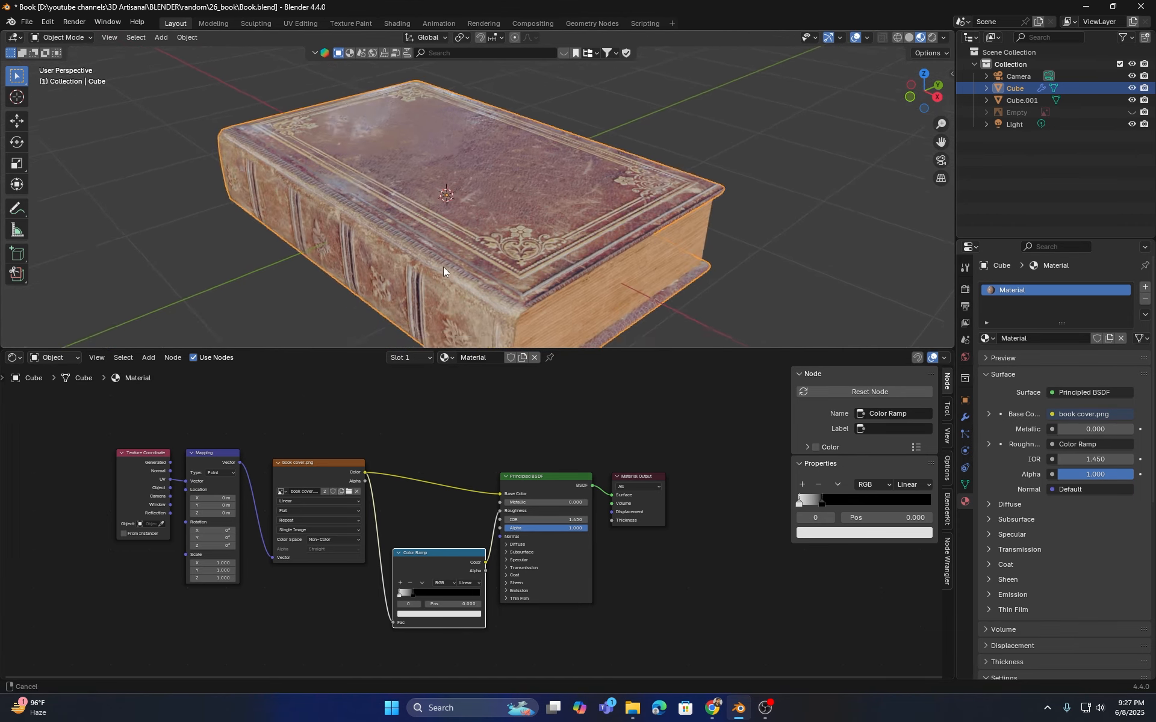
- Add a Gamma node on the link between book cover.png and the Principled BSDF base color
{"action": "scroll", "coordinate": [424, 471], "scroll_direction": "up", "scroll_amount": 1}
{"action": "middle_click_drag", "start_coordinate": [424, 471], "coordinate": [460, 443]}
{"action": "left_click", "coordinate": [446, 421]}
{"action": "key", "text": "shift+a"}
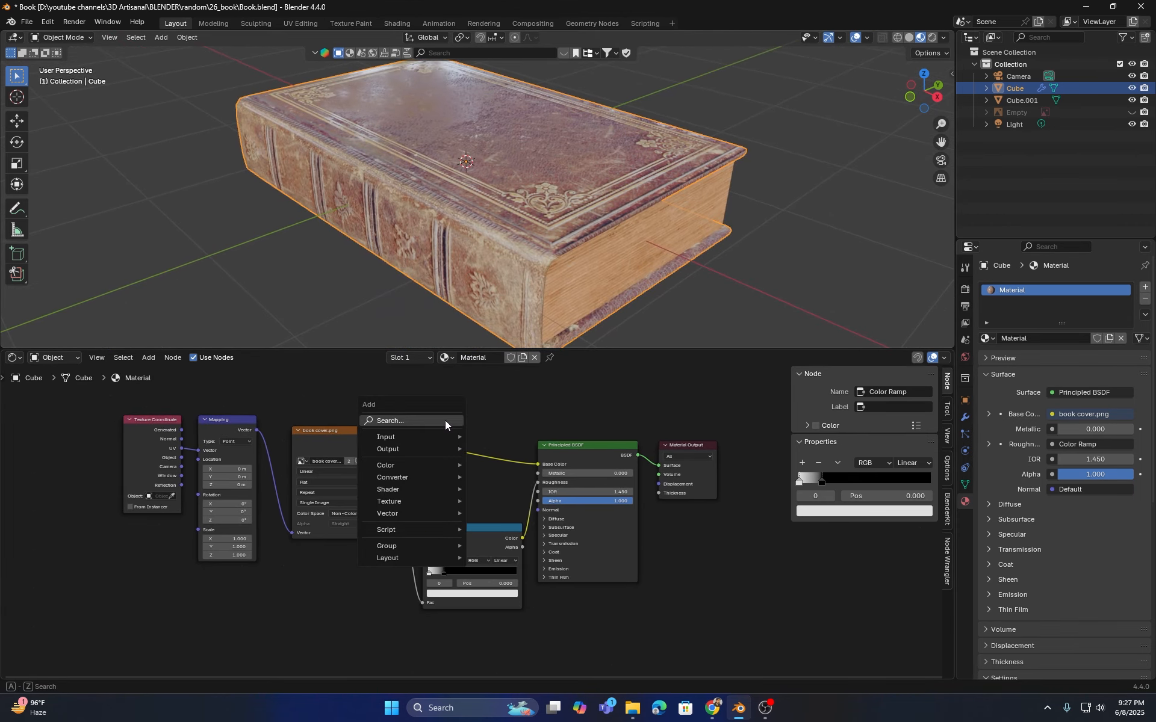
{"action": "left_click", "coordinate": [446, 420]}
{"action": "type", "text": "ga"}
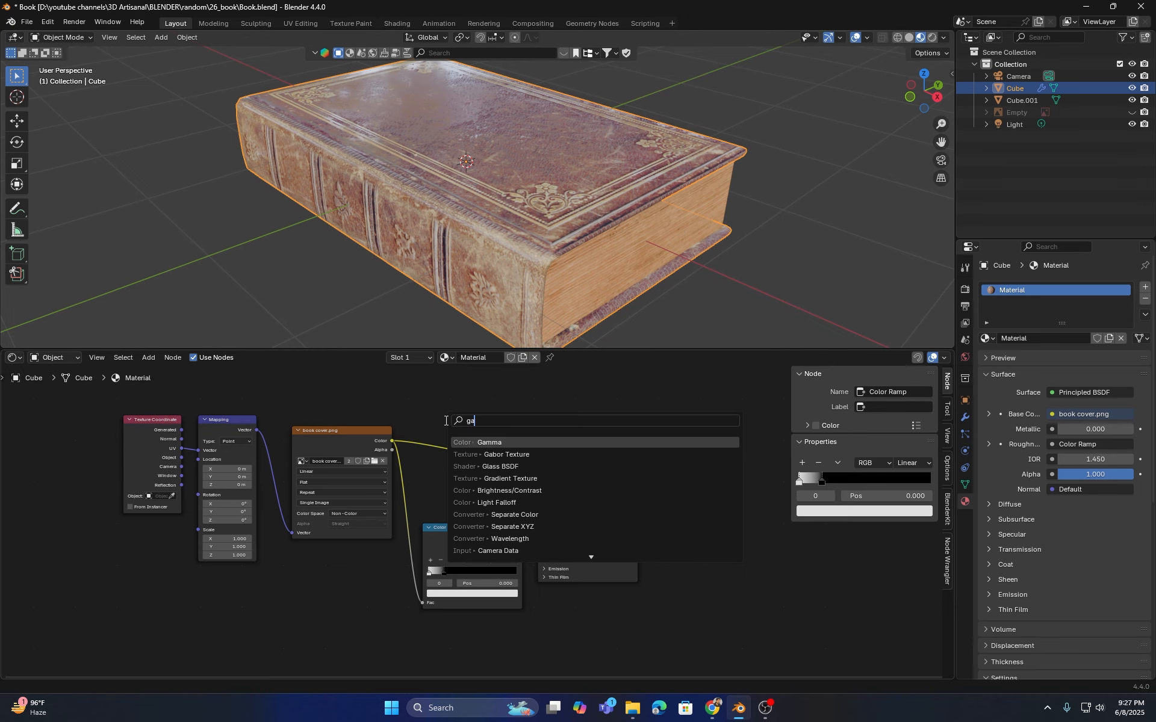
{"action": "left_click", "coordinate": [493, 442]}
{"action": "left_click", "coordinate": [446, 438]}
{"action": "scroll", "coordinate": [476, 421], "scroll_direction": "up", "scroll_amount": 2}
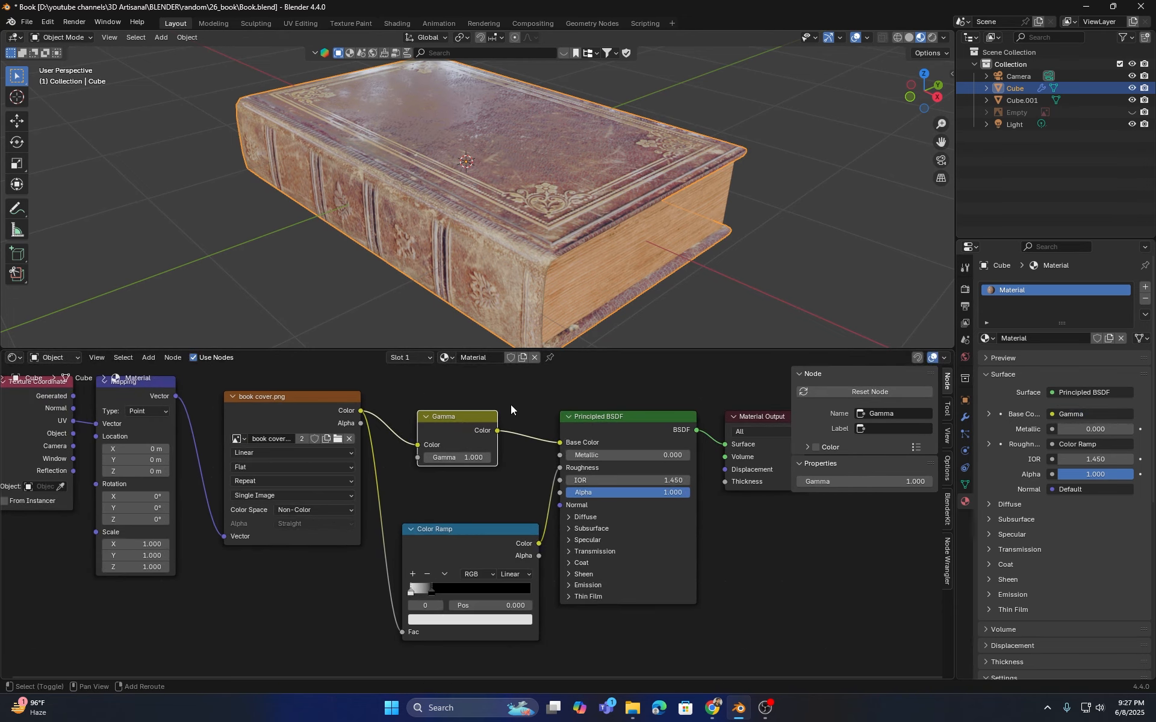
- Try a gamma of 2.3 on the Gamma node and check the cover's color
{"action": "middle_click_drag", "start_coordinate": [437, 430], "coordinate": [410, 487]}
{"action": "left_click", "coordinate": [434, 513]}
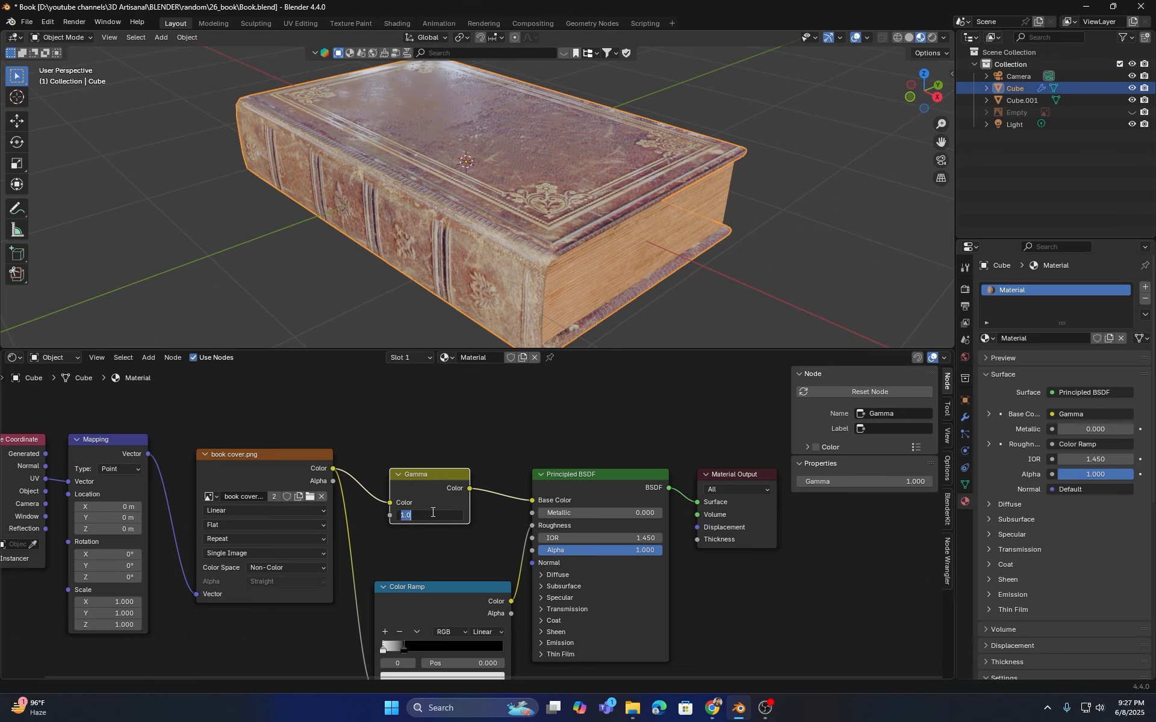
{"action": "type", "text": "2.3"}
{"action": "key", "text": "Return"}
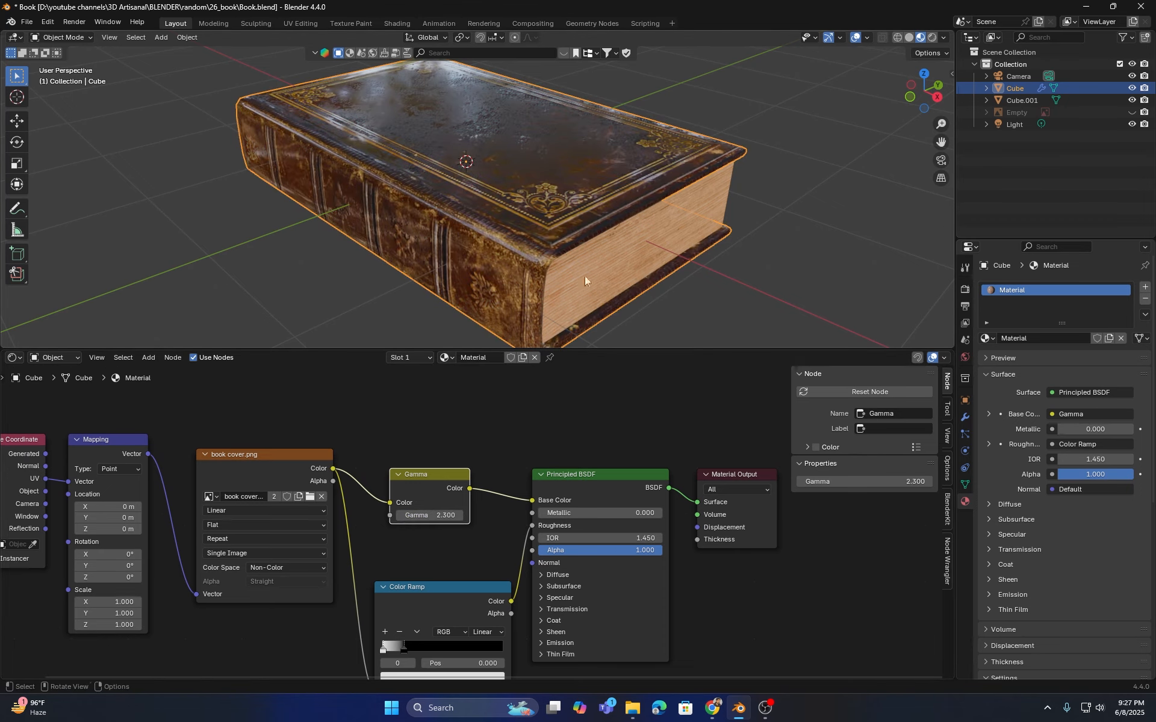
{"action": "middle_click_drag", "start_coordinate": [584, 275], "coordinate": [537, 169]}
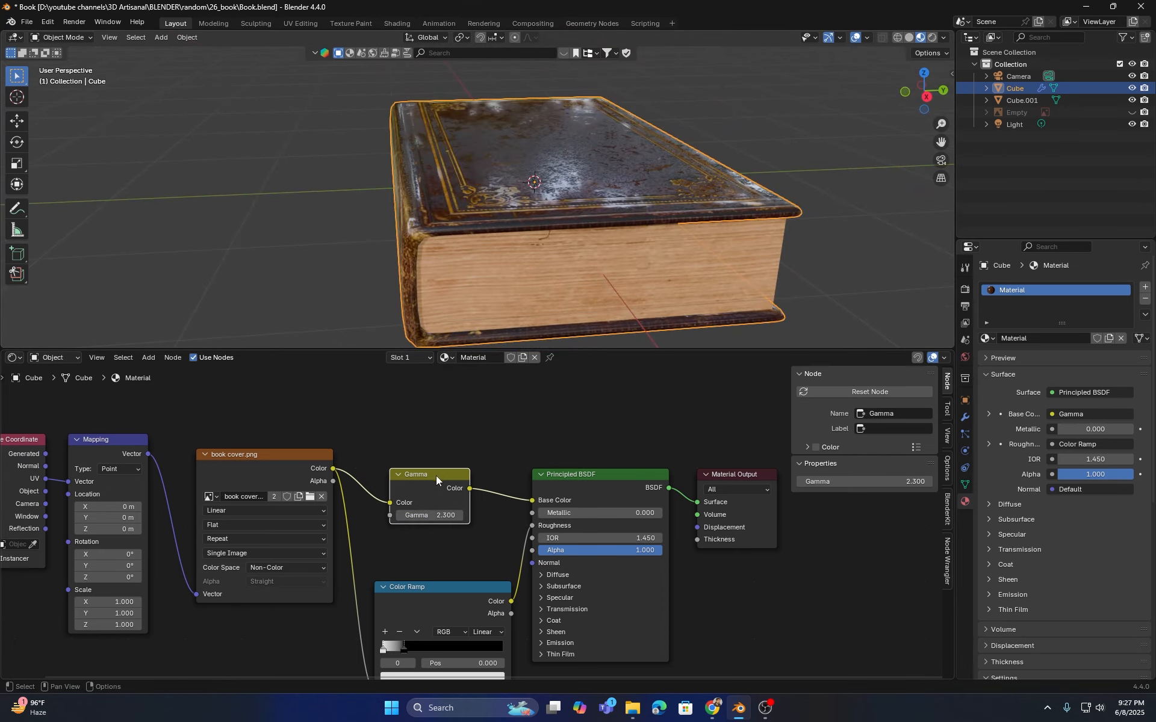
- Set the Gamma node's value to 2 and inspect the front cover up close
{"action": "left_click", "coordinate": [431, 516]}
{"action": "type", "text": "2"}
{"action": "key", "text": "Return"}
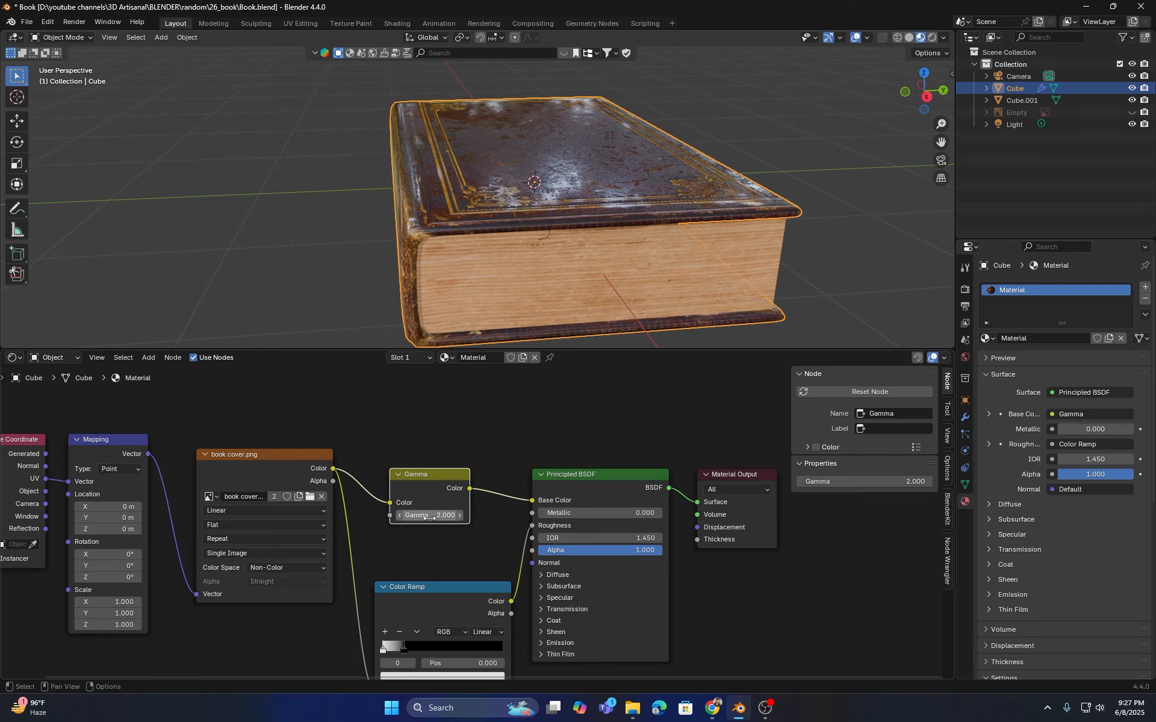
{"action": "middle_click_drag", "start_coordinate": [458, 228], "coordinate": [356, 214]}
{"action": "scroll", "coordinate": [357, 214], "scroll_direction": "up", "scroll_amount": 3}
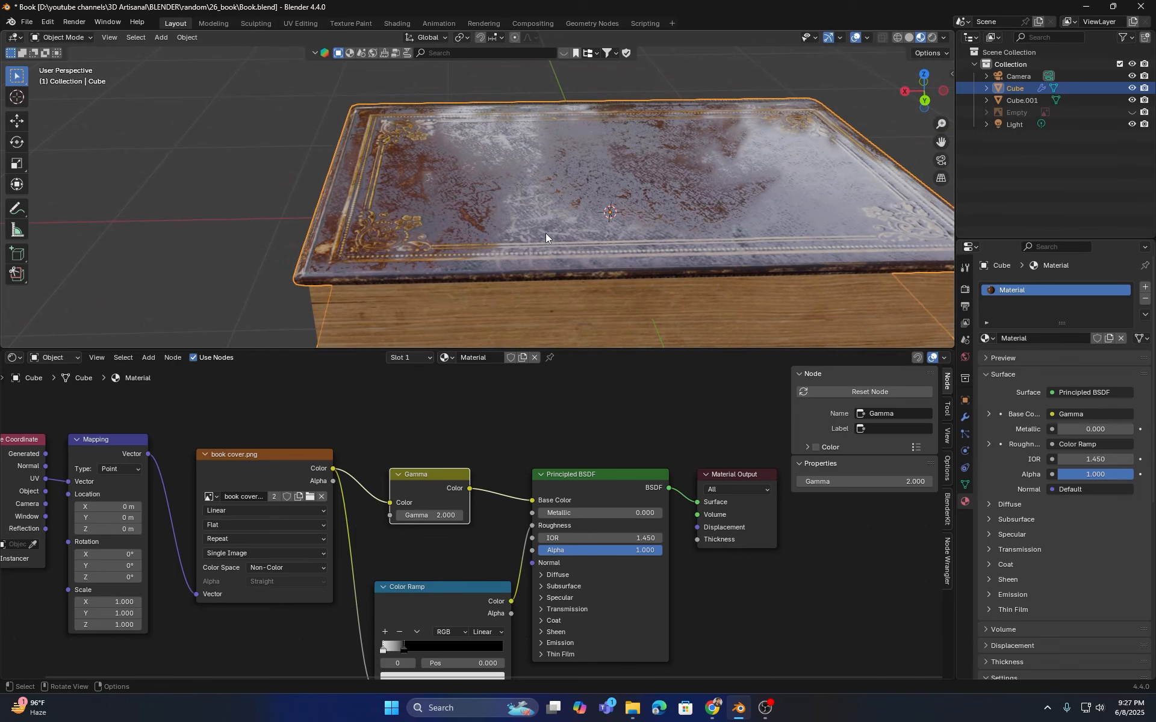
- Move the Color Ramp's black stop to position 0.400 to adjust the cover's roughness
{"action": "scroll", "coordinate": [546, 233], "scroll_direction": "down", "scroll_amount": 2}
{"action": "middle_click_drag", "start_coordinate": [601, 231], "coordinate": [504, 161], "text": "shift"}
{"action": "scroll", "coordinate": [490, 522], "scroll_direction": "down", "scroll_amount": 2}
{"action": "middle_click_drag", "start_coordinate": [490, 522], "coordinate": [435, 397]}
{"action": "scroll", "coordinate": [414, 496], "scroll_direction": "up", "scroll_amount": 3}
{"action": "middle_click_drag", "start_coordinate": [450, 216], "coordinate": [505, 239]}
{"action": "scroll", "coordinate": [500, 239], "scroll_direction": "up", "scroll_amount": 3}
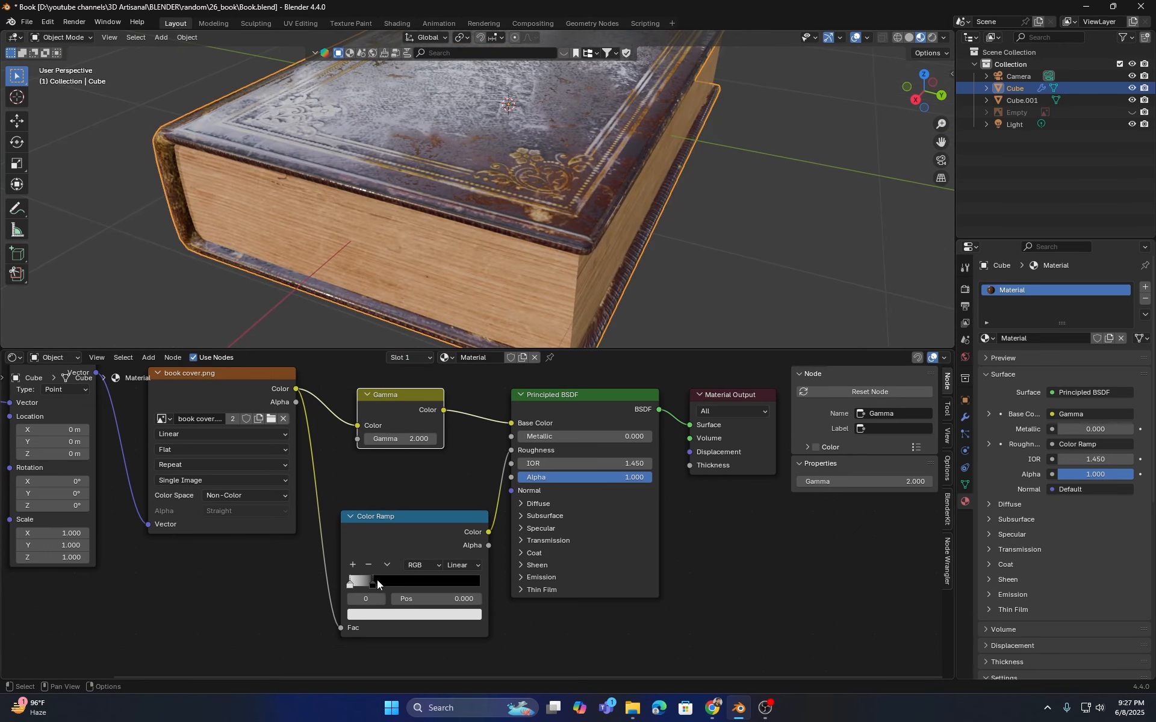
{"action": "mouse_move", "coordinate": [371, 589]}
{"action": "left_mouse_down"}
{"action": "mouse_move", "coordinate": [424, 580]}
{"action": "mouse_move", "coordinate": [402, 581]}
{"action": "left_mouse_up"}
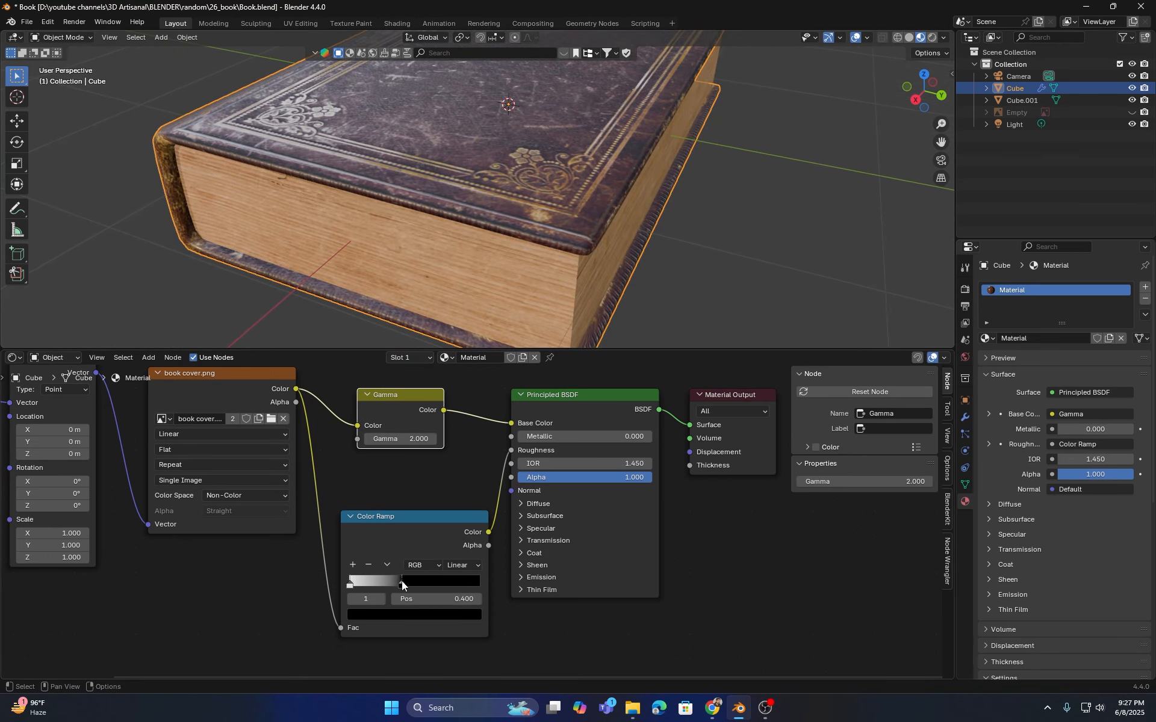
- Set the Color Ramp's first stop to pure white (#FFFFFFFF) to adjust the cover's roughness
{"action": "mouse_move", "coordinate": [505, 319]}
{"action": "middle_mouse_down"}
{"action": "mouse_move", "coordinate": [519, 306]}
{"action": "mouse_move", "coordinate": [397, 311]}
{"action": "mouse_move", "coordinate": [437, 250]}
{"action": "mouse_move", "coordinate": [470, 237]}
{"action": "mouse_move", "coordinate": [459, 237]}
{"action": "middle_mouse_up"}
{"action": "scroll", "coordinate": [454, 235], "scroll_direction": "up", "scroll_amount": 4}
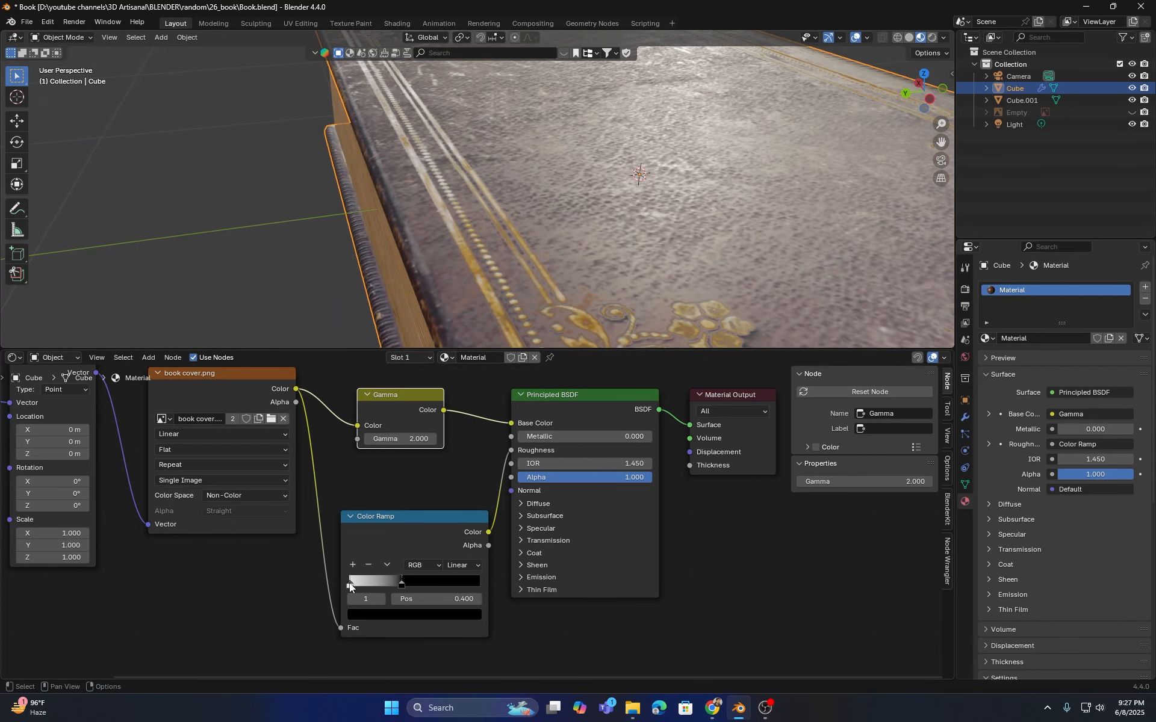
{"action": "left_click", "coordinate": [350, 585]}
{"action": "left_click", "coordinate": [385, 614]}
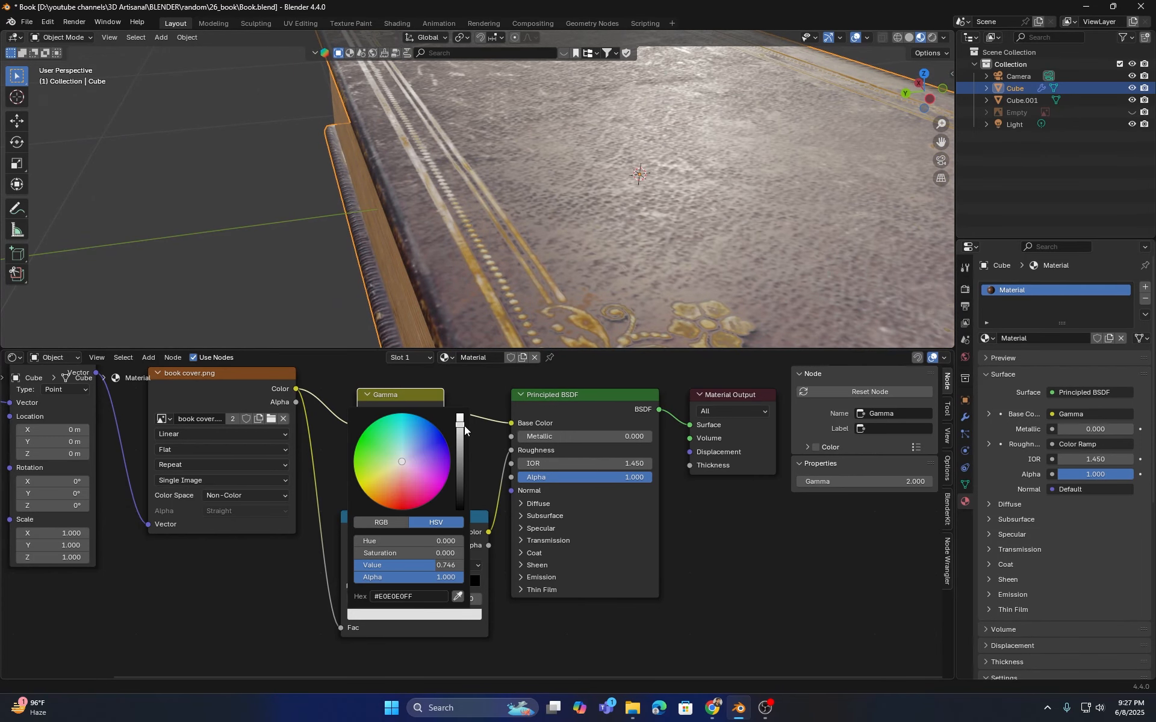
{"action": "left_click_drag", "start_coordinate": [460, 423], "coordinate": [464, 415]}
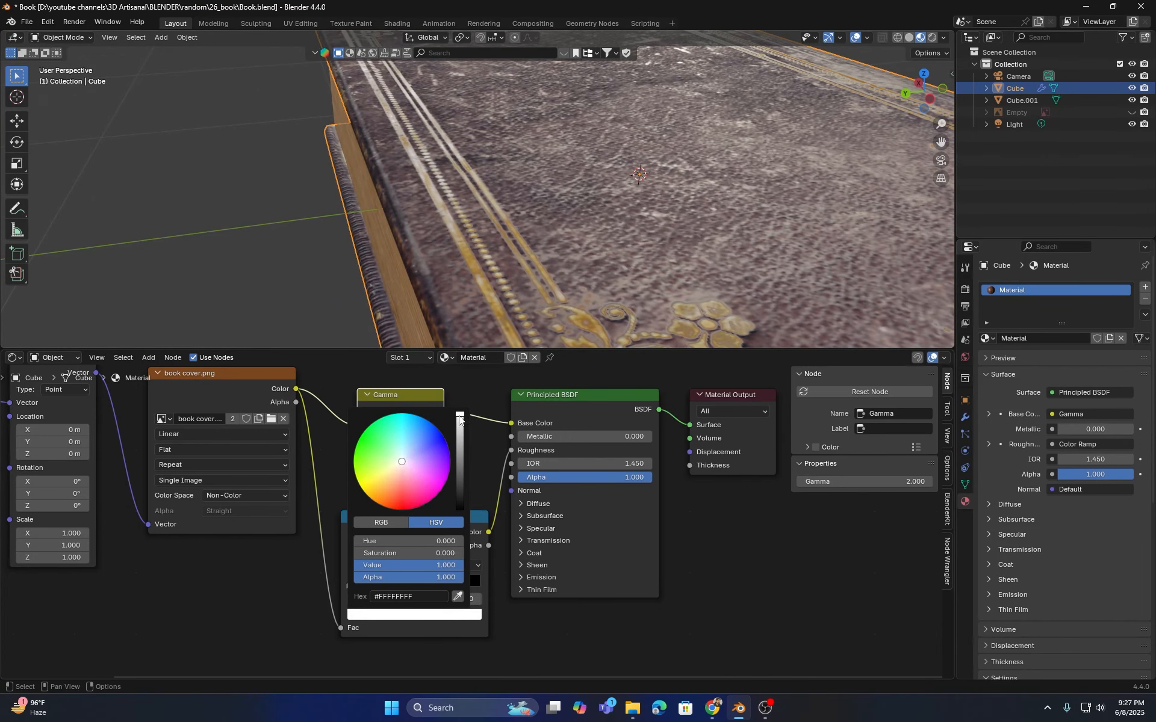
{"action": "middle_click_drag", "start_coordinate": [393, 247], "coordinate": [471, 306]}
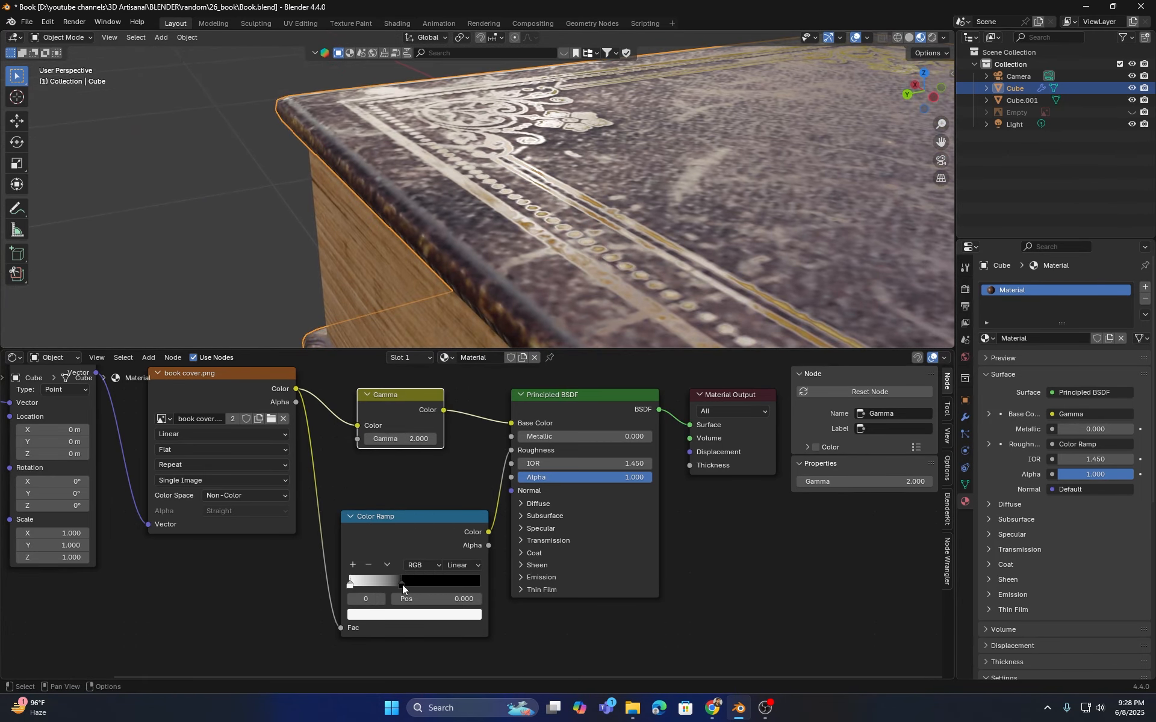
- Move the Color Ramp's black stop to position 0.427 and check the cover's reflections
{"action": "left_click_drag", "start_coordinate": [402, 584], "coordinate": [406, 585]}
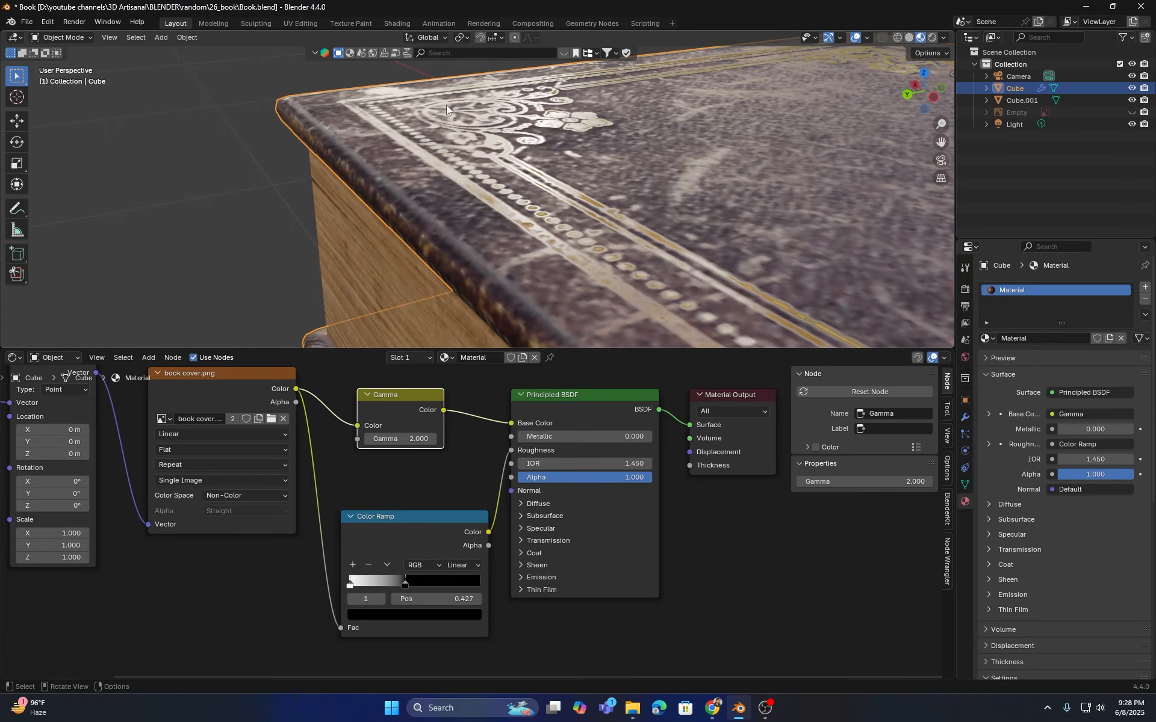
{"action": "middle_click_drag", "start_coordinate": [446, 104], "coordinate": [547, 218]}
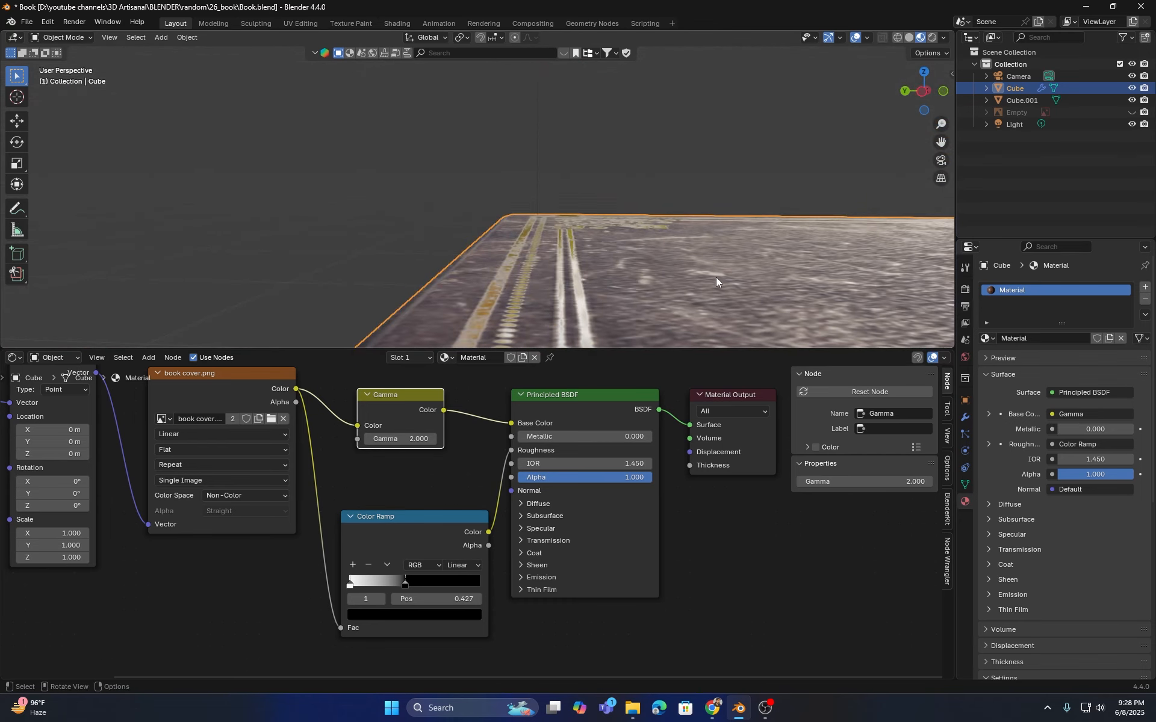
{"action": "scroll", "coordinate": [716, 277], "scroll_direction": "down", "scroll_amount": 12}
{"action": "middle_click_drag", "start_coordinate": [460, 196], "coordinate": [617, 208]}
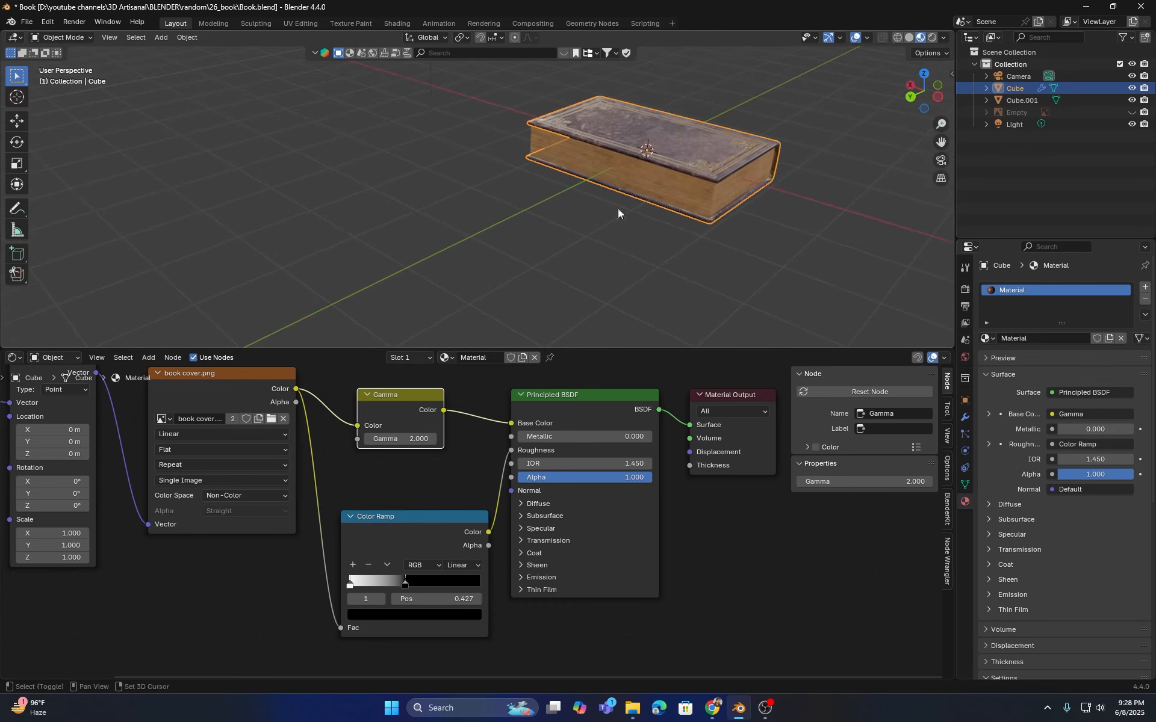
- Move the Principled BSDF and Material Output nodes farther from the Color Ramp to make room for more nodes
{"action": "scroll", "coordinate": [580, 398], "scroll_direction": "down", "scroll_amount": 4}
{"action": "middle_click_drag", "start_coordinate": [604, 406], "coordinate": [496, 428]}
{"action": "left_click_drag", "start_coordinate": [658, 370], "coordinate": [493, 584]}
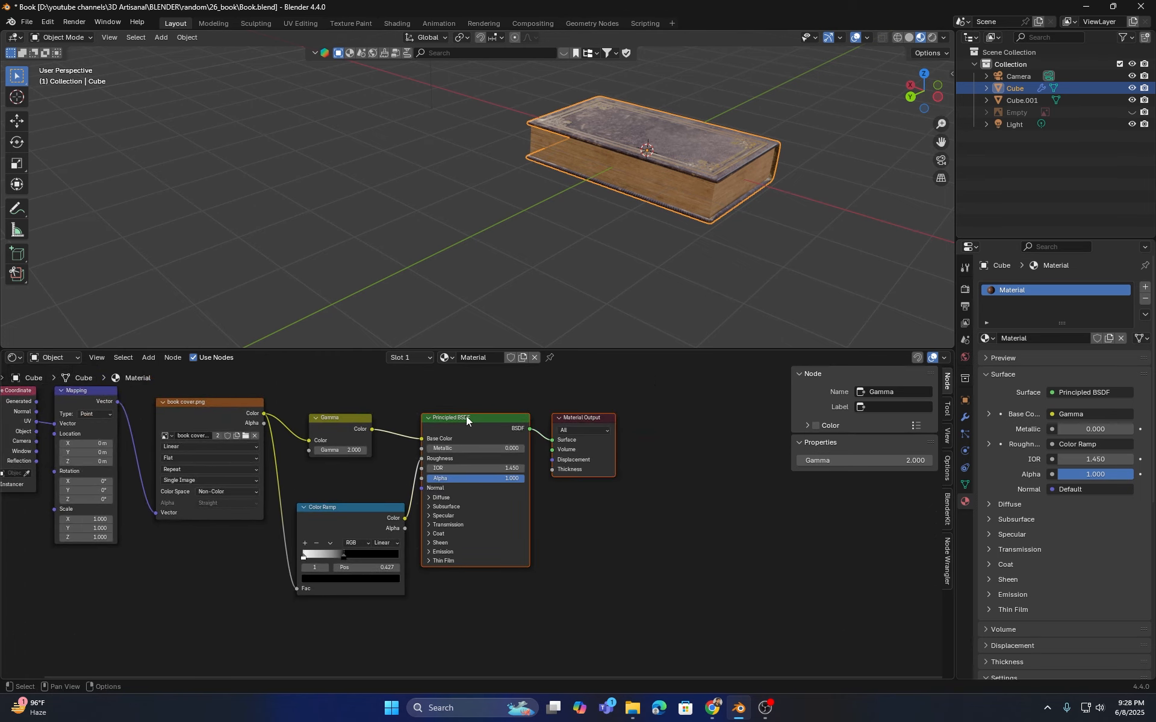
{"action": "left_click_drag", "start_coordinate": [475, 420], "coordinate": [581, 420]}
{"action": "left_click", "coordinate": [450, 543]}
- Duplicate the Color Ramp below the original and feed book cover.png's color into the copy's Fac
{"action": "scroll", "coordinate": [449, 543], "scroll_direction": "up", "scroll_amount": 1}
{"action": "middle_click_drag", "start_coordinate": [449, 543], "coordinate": [562, 488]}
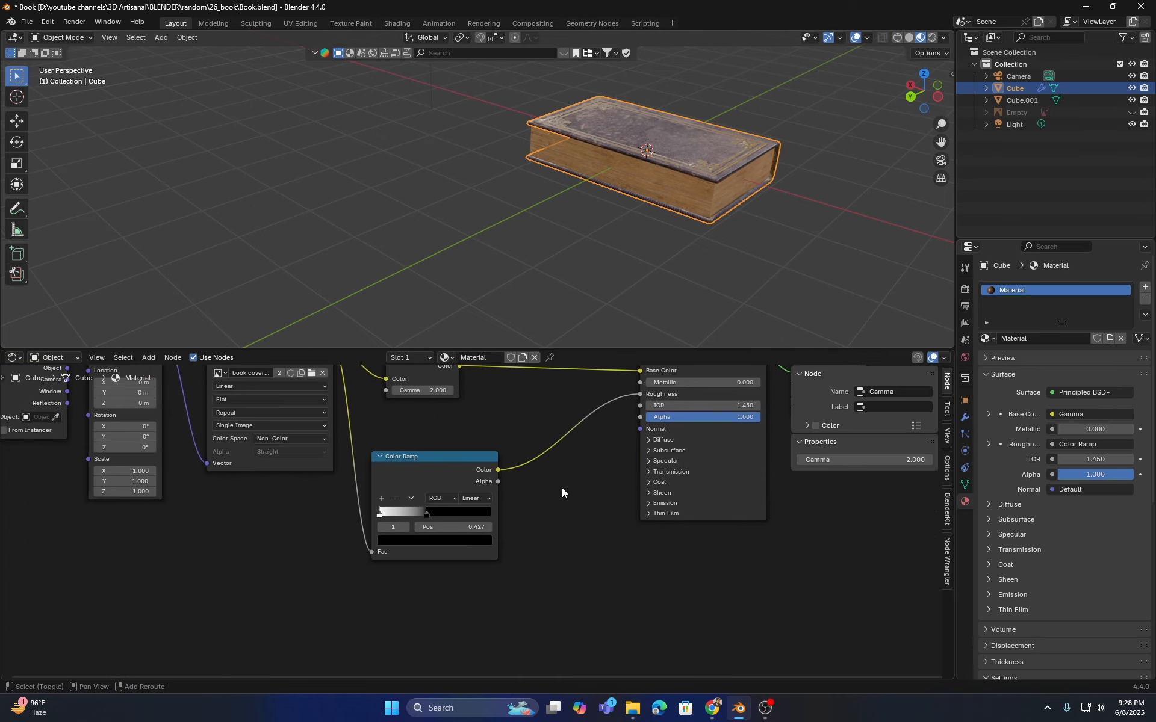
{"action": "left_click", "coordinate": [443, 457]}
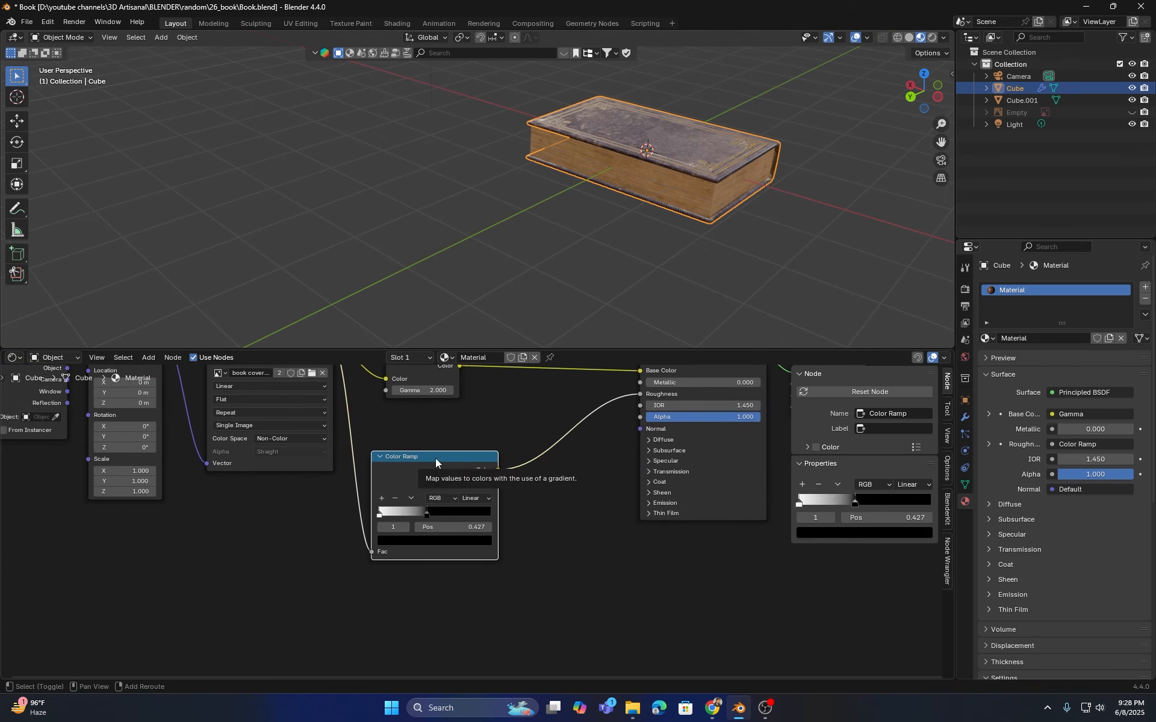
{"action": "key", "text": "shift+d"}
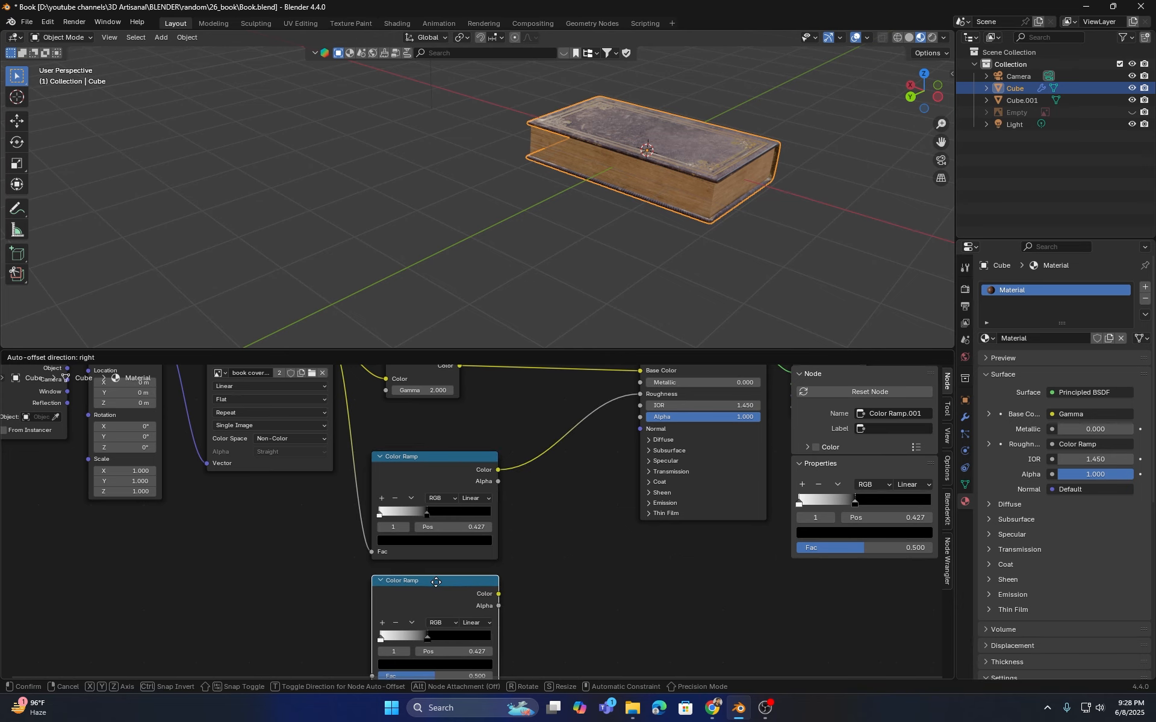
{"action": "left_click", "coordinate": [436, 582]}
{"action": "scroll", "coordinate": [481, 518], "scroll_direction": "down", "scroll_amount": 2}
{"action": "left_click_drag", "start_coordinate": [372, 395], "coordinate": [402, 636]}
{"action": "middle_click_drag", "start_coordinate": [516, 552], "coordinate": [447, 477], "text": "shift"}
{"action": "scroll", "coordinate": [448, 478], "scroll_direction": "up", "scroll_amount": 2}
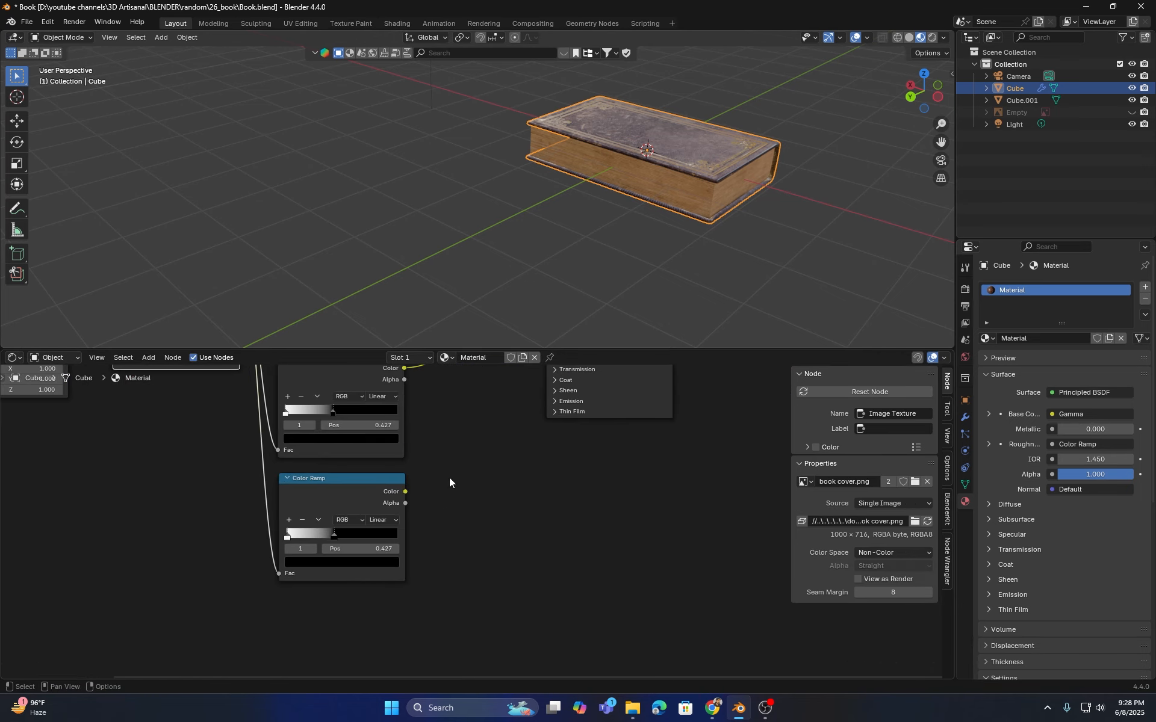
- Add a Bump node beside the duplicated Color Ramp and connect the ramp's Color to its Height
{"action": "key", "text": "shift+a"}
{"action": "left_click", "coordinate": [471, 486]}
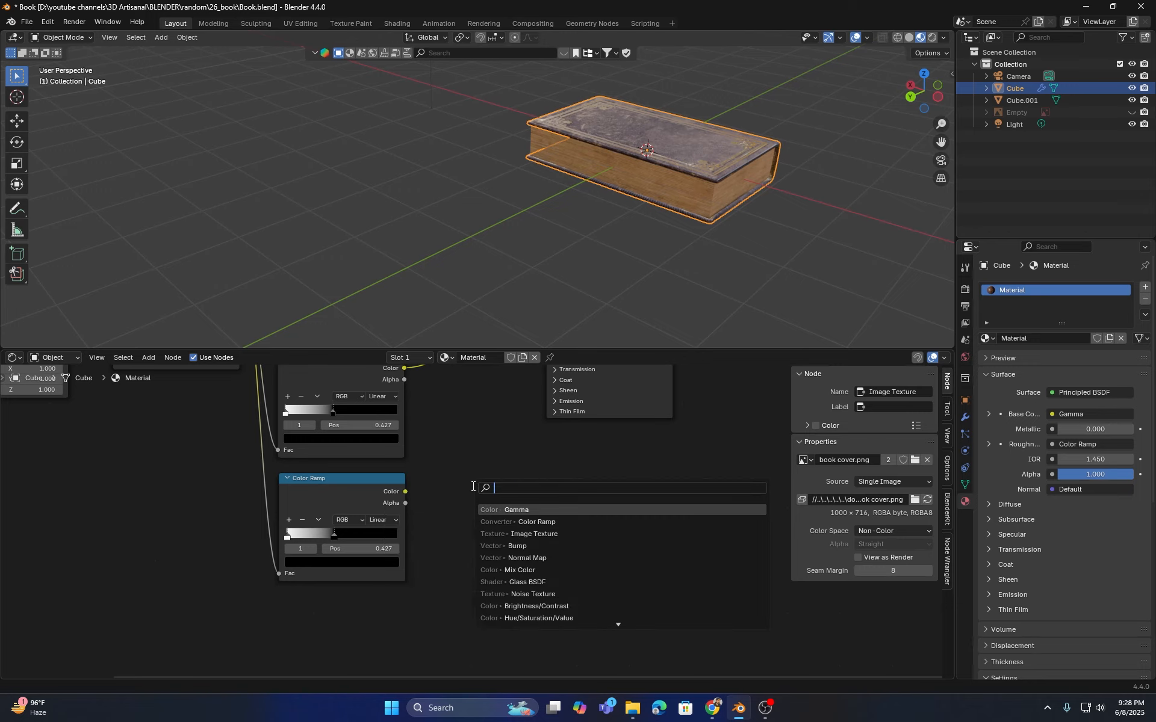
{"action": "type", "text": "bump"}
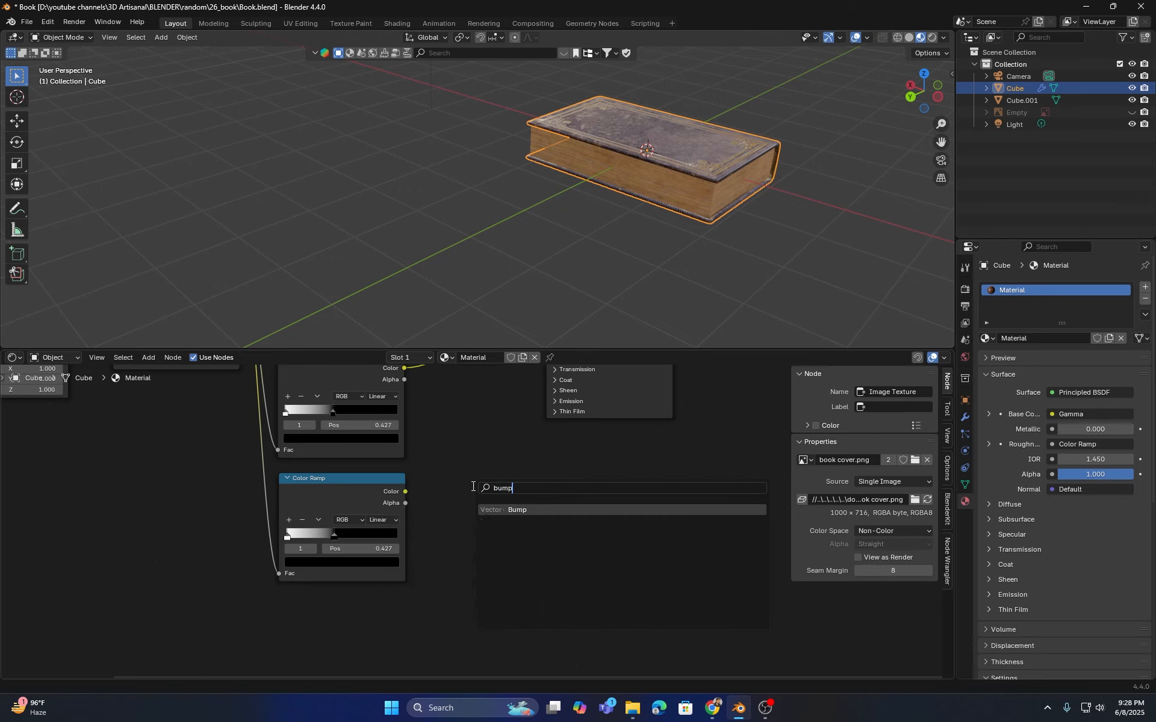
{"action": "left_click", "coordinate": [492, 509]}
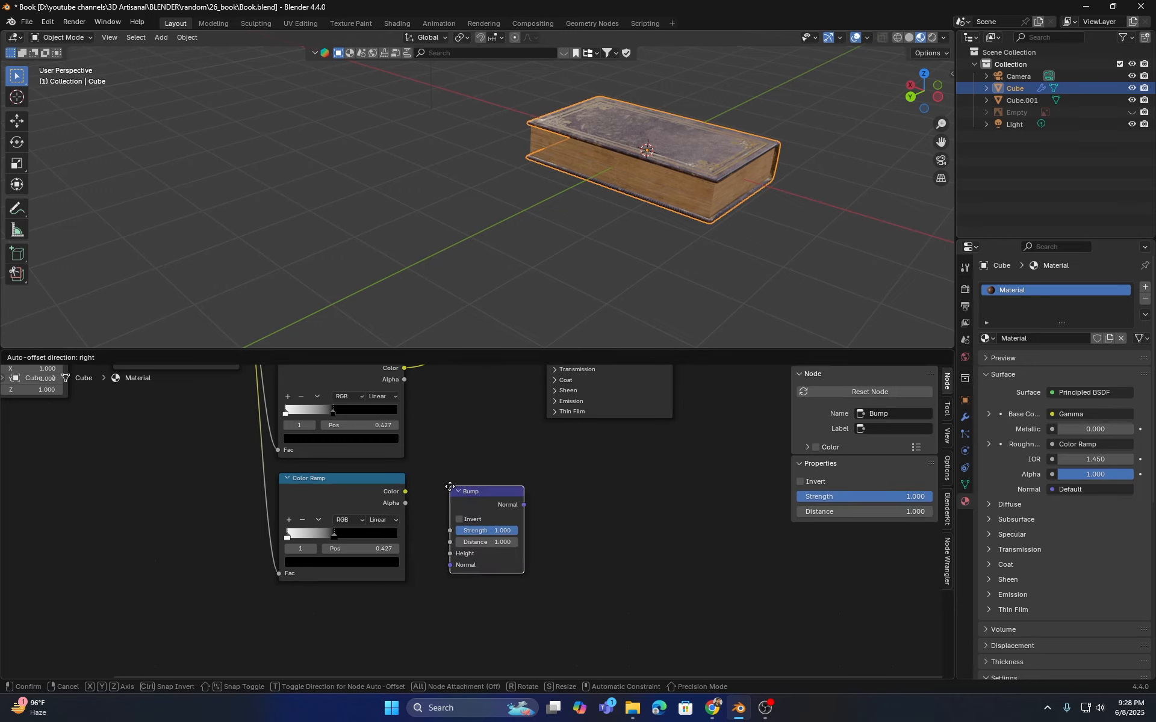
{"action": "left_click", "coordinate": [443, 490]}
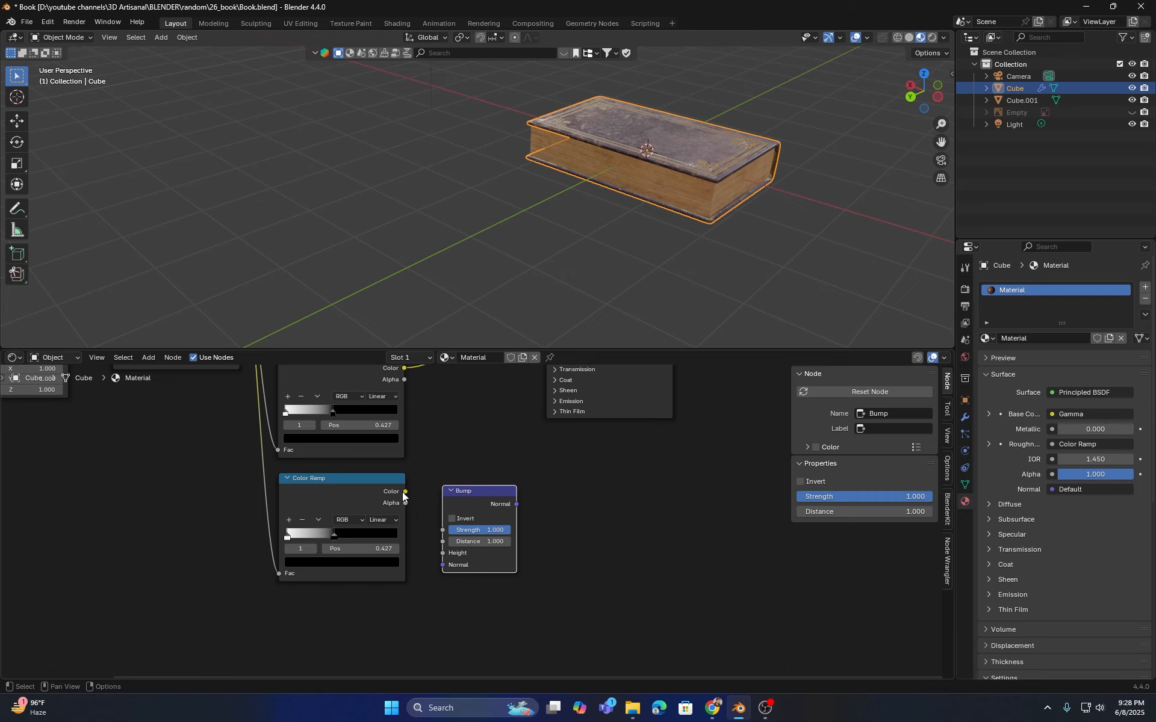
{"action": "left_click_drag", "start_coordinate": [405, 491], "coordinate": [443, 552]}
- Connect the Bump node's Normal output to the Principled BSDF's Normal input
{"action": "scroll", "coordinate": [511, 165], "scroll_direction": "up", "scroll_amount": 5}
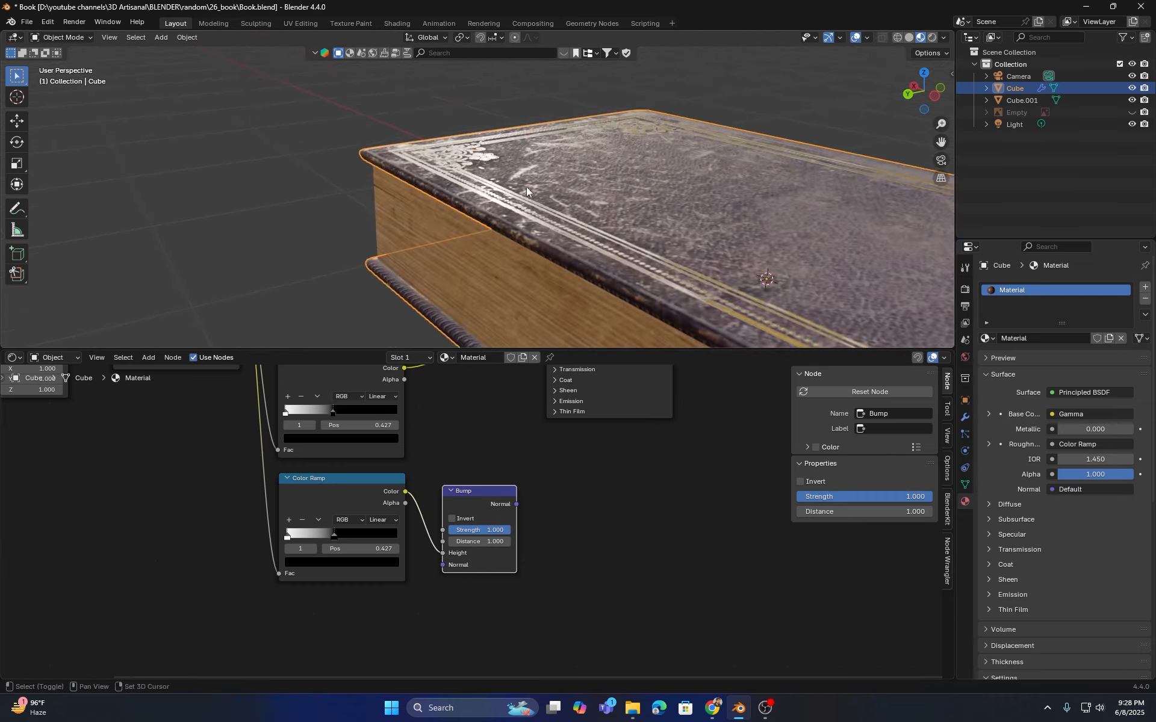
{"action": "middle_click_drag", "start_coordinate": [526, 192], "coordinate": [438, 142], "text": "shift"}
{"action": "scroll", "coordinate": [480, 426], "scroll_direction": "down", "scroll_amount": 5}
{"action": "middle_click_drag", "start_coordinate": [471, 412], "coordinate": [292, 483]}
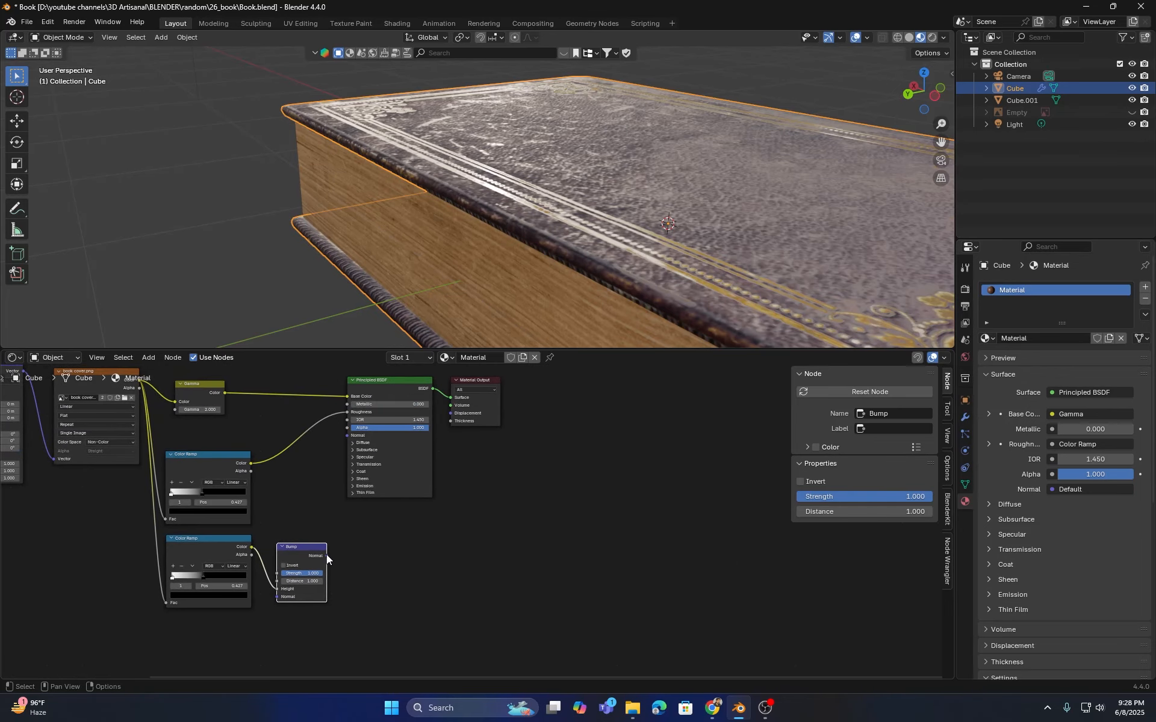
{"action": "mouse_move", "coordinate": [326, 556]}
{"action": "left_mouse_down"}
{"action": "mouse_move", "coordinate": [327, 436]}
{"action": "mouse_move", "coordinate": [346, 435]}
{"action": "left_mouse_up"}
- Check the bump on the book's spine and lower the Bump strength to 0.117
{"action": "scroll", "coordinate": [367, 280], "scroll_direction": "down", "scroll_amount": 3}
{"action": "mouse_move", "coordinate": [367, 280]}
{"action": "middle_mouse_down"}
{"action": "mouse_move", "coordinate": [388, 266]}
{"action": "mouse_move", "coordinate": [602, 276]}
{"action": "middle_mouse_up"}
{"action": "scroll", "coordinate": [388, 266], "scroll_direction": "down", "scroll_amount": 3}
{"action": "middle_click_drag", "start_coordinate": [458, 265], "coordinate": [591, 242]}
{"action": "scroll", "coordinate": [541, 253], "scroll_direction": "up", "scroll_amount": 5}
{"action": "middle_click_drag", "start_coordinate": [490, 263], "coordinate": [512, 261]}
{"action": "scroll", "coordinate": [511, 262], "scroll_direction": "down", "scroll_amount": 5}
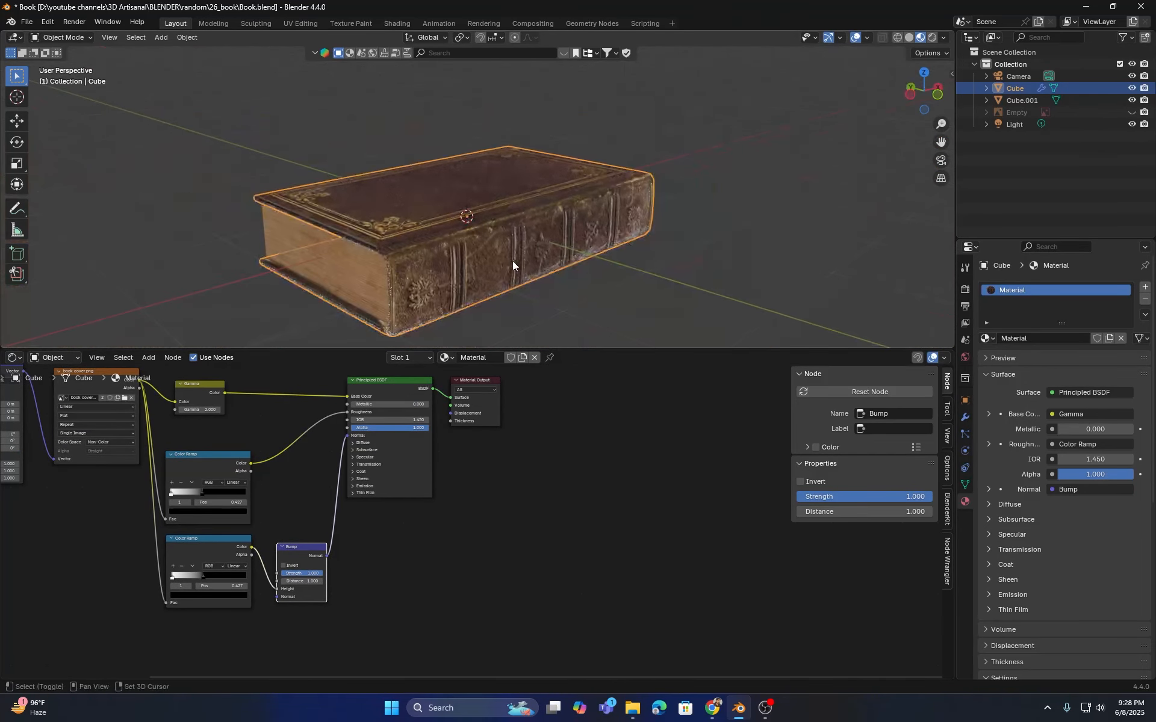
{"action": "scroll", "coordinate": [525, 224], "scroll_direction": "up", "scroll_amount": 8}
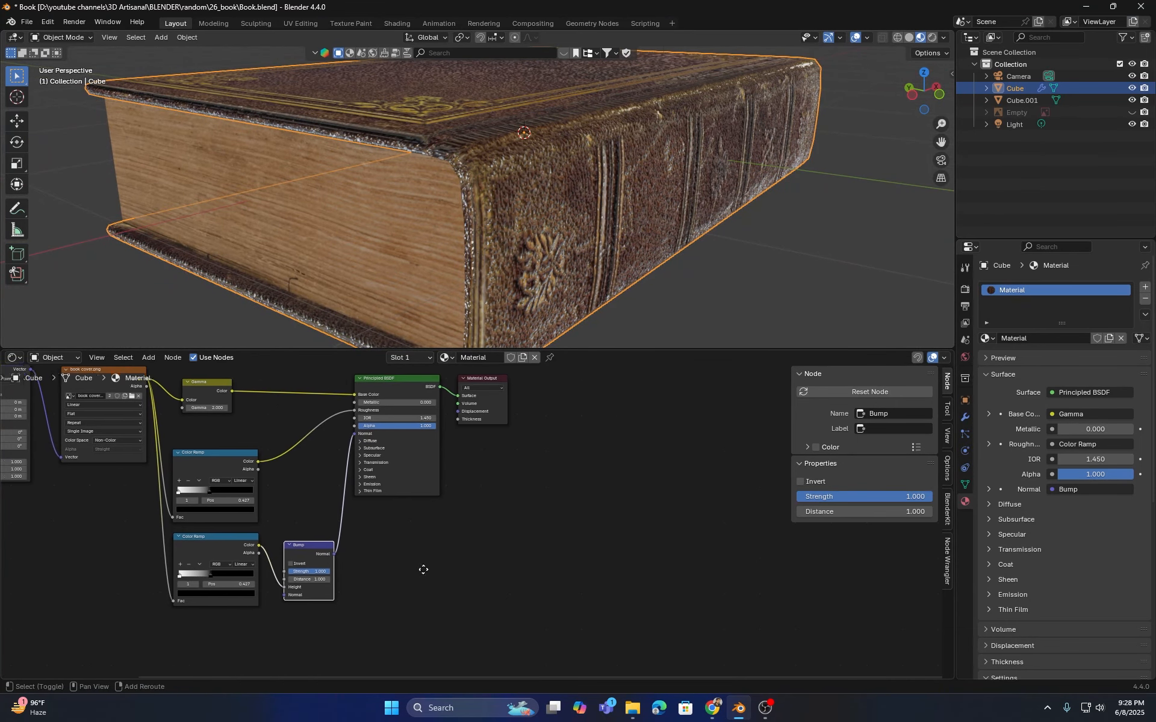
{"action": "scroll", "coordinate": [478, 511], "scroll_direction": "up", "scroll_amount": 4}
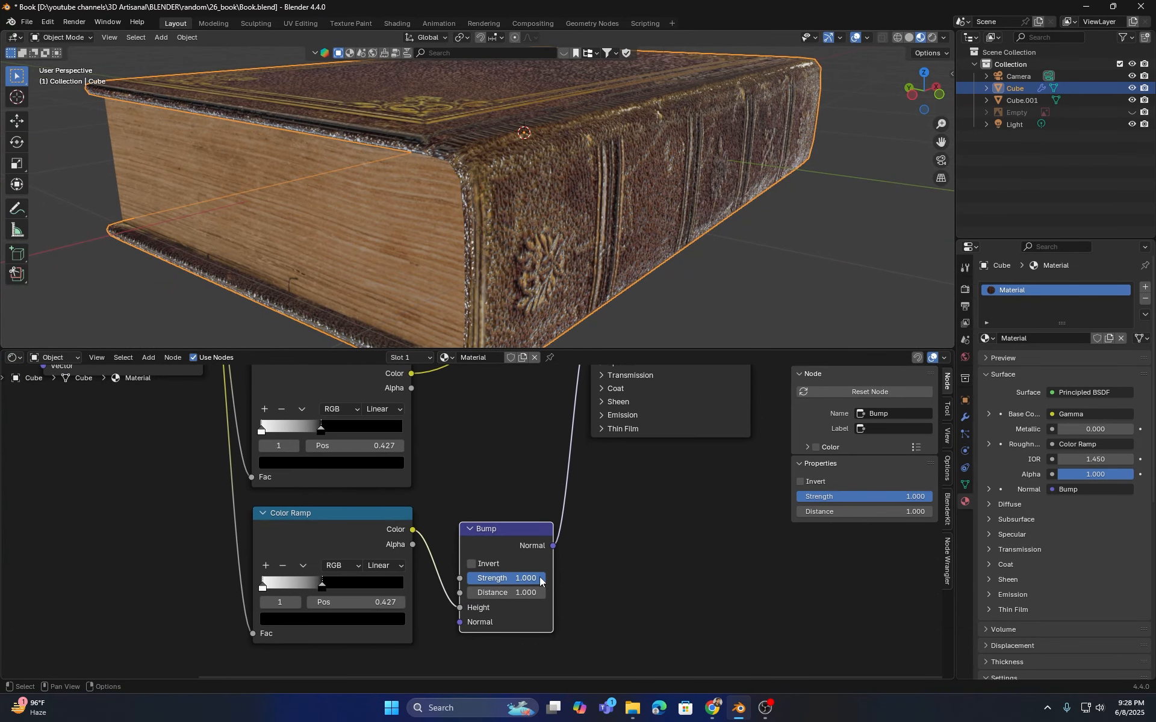
{"action": "left_click_drag", "start_coordinate": [539, 577], "coordinate": [471, 577]}
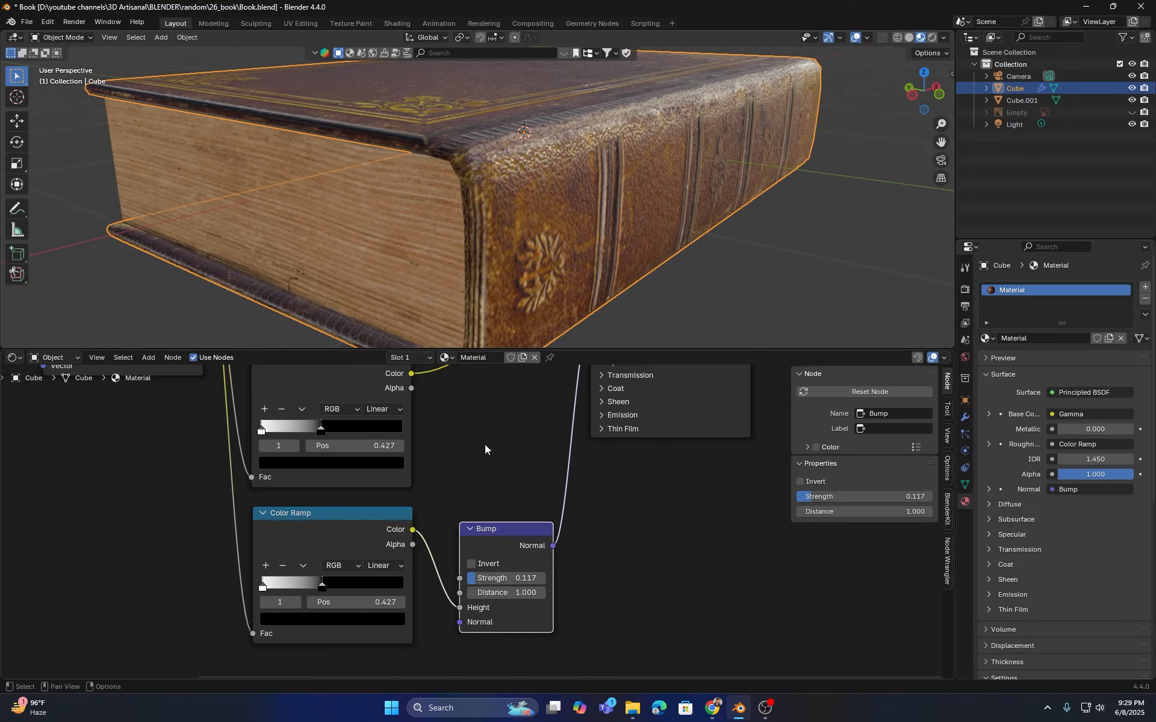
- Examine the bump detail on the book's cover, spine and edges from several angles and distances
{"action": "scroll", "coordinate": [432, 266], "scroll_direction": "down", "scroll_amount": 5}
{"action": "middle_click_drag", "start_coordinate": [432, 266], "coordinate": [576, 247]}
{"action": "scroll", "coordinate": [521, 153], "scroll_direction": "up", "scroll_amount": 3}
{"action": "middle_click_drag", "start_coordinate": [522, 153], "coordinate": [577, 211], "text": "shift"}
{"action": "middle_click_drag", "start_coordinate": [577, 210], "coordinate": [436, 215]}
{"action": "scroll", "coordinate": [460, 130], "scroll_direction": "up", "scroll_amount": 2}
{"action": "scroll", "coordinate": [502, 196], "scroll_direction": "up", "scroll_amount": 2}
{"action": "scroll", "coordinate": [502, 194], "scroll_direction": "up", "scroll_amount": 3}
{"action": "scroll", "coordinate": [446, 218], "scroll_direction": "down", "scroll_amount": 3}
{"action": "scroll", "coordinate": [446, 218], "scroll_direction": "down", "scroll_amount": 2}
{"action": "scroll", "coordinate": [431, 241], "scroll_direction": "down", "scroll_amount": 3}
{"action": "scroll", "coordinate": [493, 434], "scroll_direction": "down", "scroll_amount": 2}
{"action": "scroll", "coordinate": [492, 435], "scroll_direction": "down", "scroll_amount": 5}
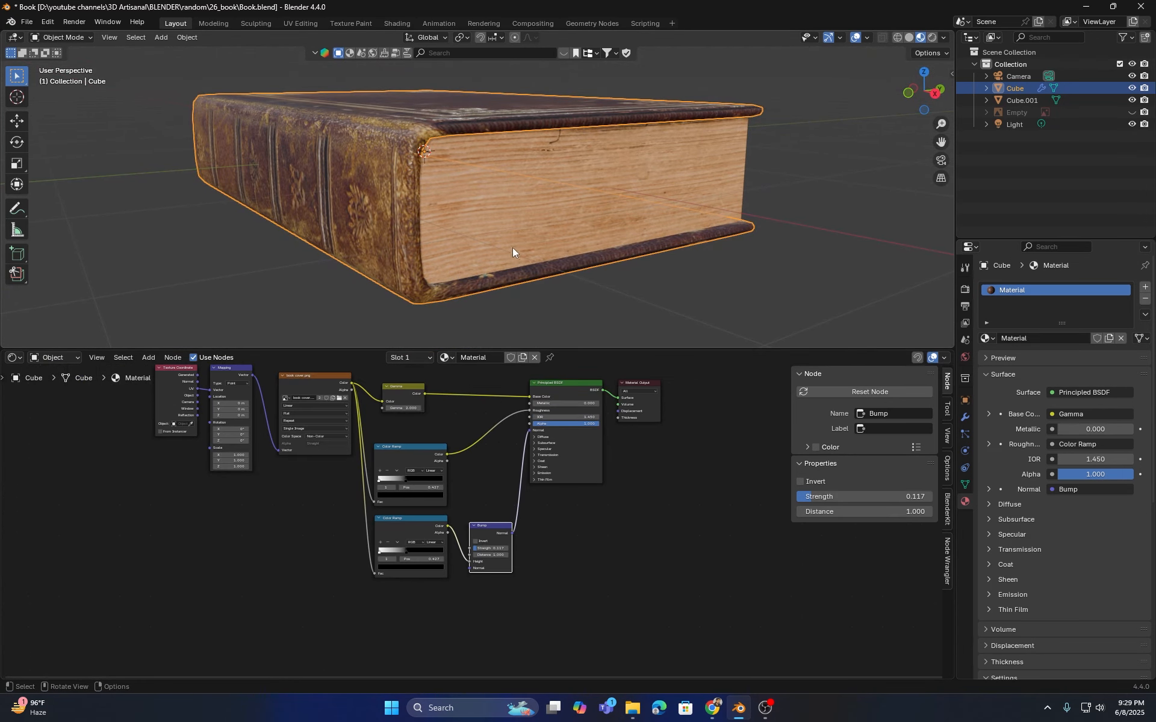
- Add Texture Coordinate and Mapping nodes to bookSide.png in the pages material and rearrange the nodes
{"action": "left_click", "coordinate": [519, 214]}
{"action": "scroll", "coordinate": [593, 434], "scroll_direction": "down", "scroll_amount": 4}
{"action": "middle_click_drag", "start_coordinate": [603, 447], "coordinate": [627, 496], "text": "shift"}
{"action": "scroll", "coordinate": [449, 573], "scroll_direction": "up", "scroll_amount": 2}
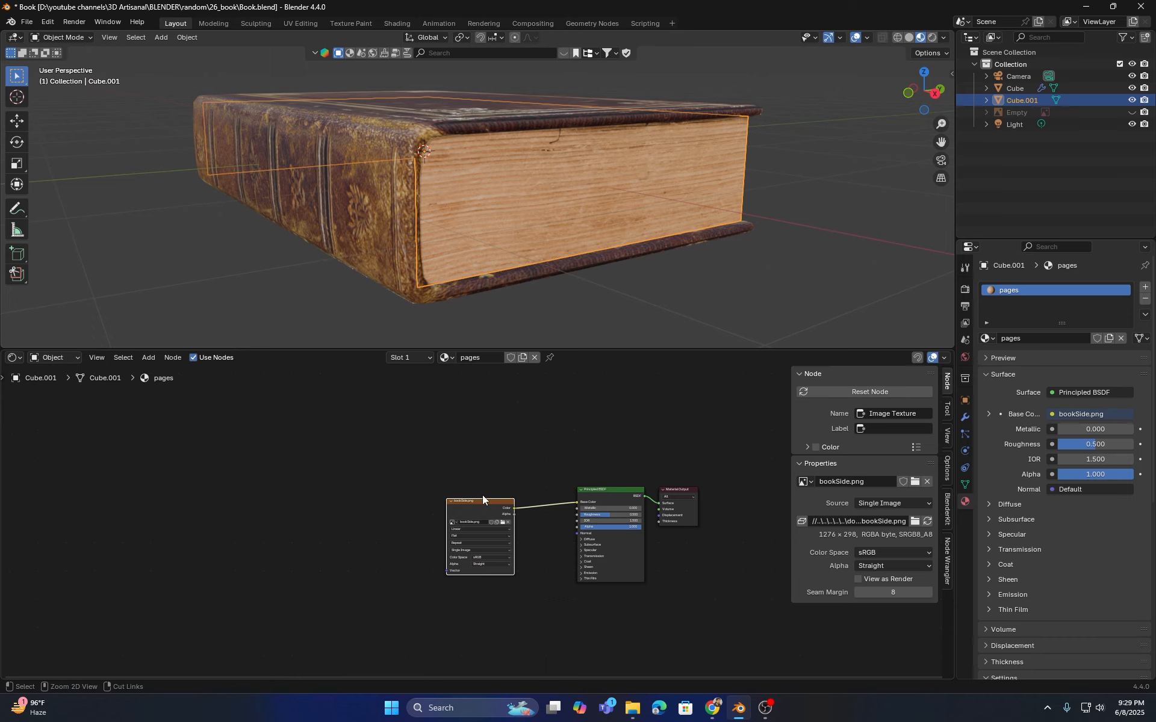
{"action": "key", "text": "ctrl+t"}
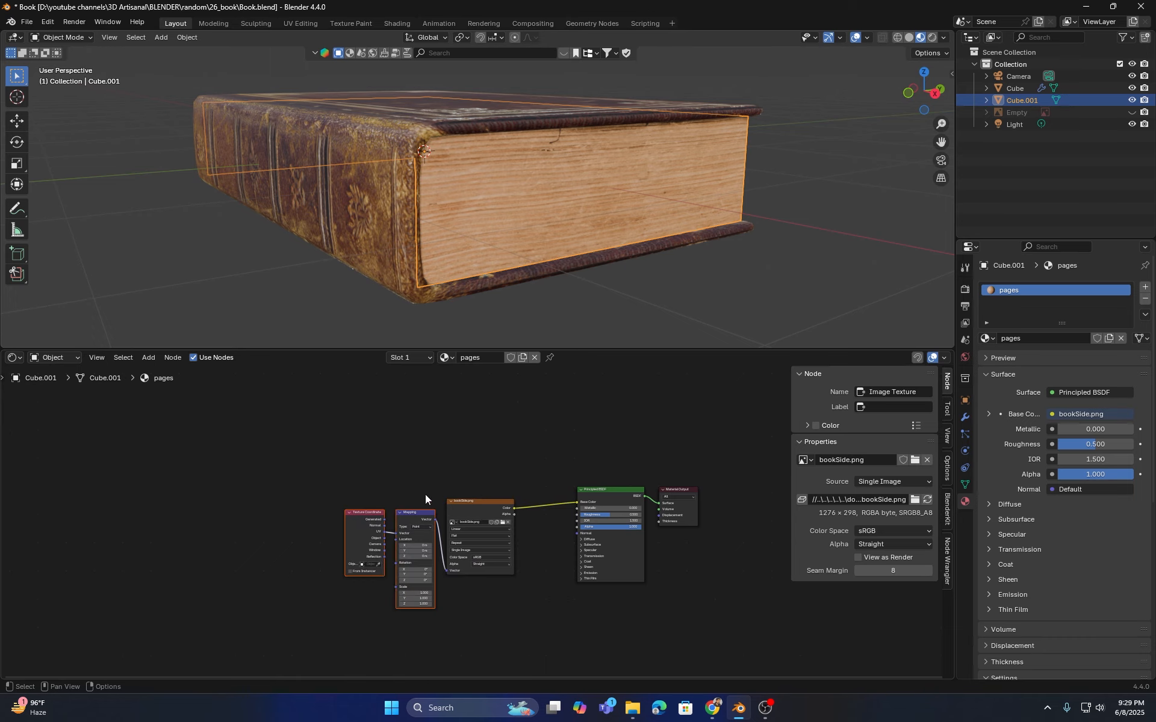
{"action": "left_click_drag", "start_coordinate": [402, 508], "coordinate": [307, 474]}
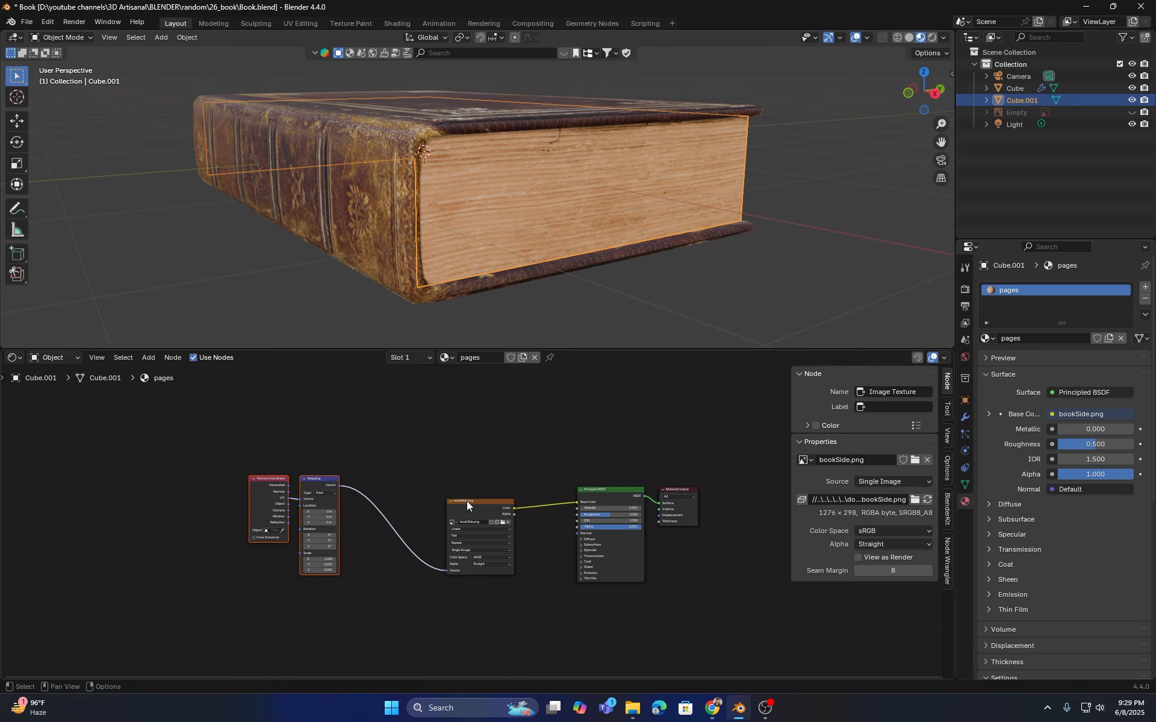
{"action": "left_click_drag", "start_coordinate": [467, 501], "coordinate": [416, 489]}
{"action": "scroll", "coordinate": [481, 554], "scroll_direction": "up", "scroll_amount": 1}
{"action": "middle_click_drag", "start_coordinate": [529, 217], "coordinate": [482, 277]}
{"action": "scroll", "coordinate": [434, 235], "scroll_direction": "up", "scroll_amount": 3}
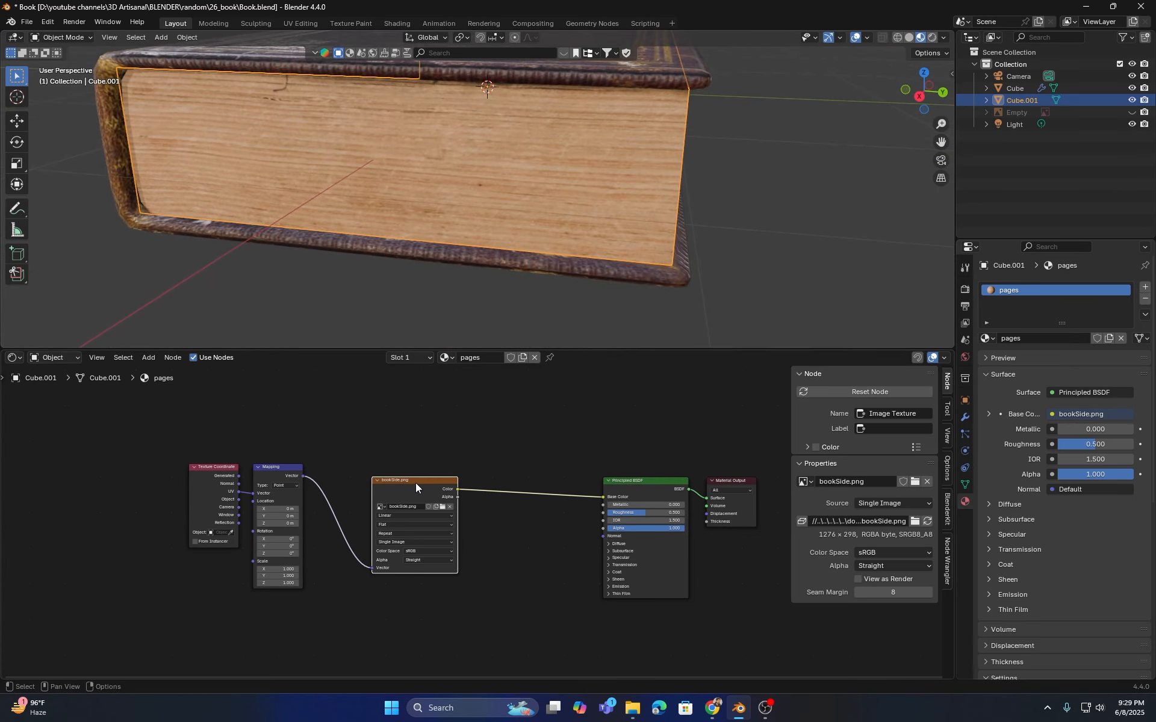
{"action": "left_click_drag", "start_coordinate": [416, 483], "coordinate": [379, 475]}
- Add a Color Ramp node between and below the bookSide.png and Principled BSDF nodes
{"action": "key", "text": "shift+a"}
{"action": "left_click", "coordinate": [486, 524]}
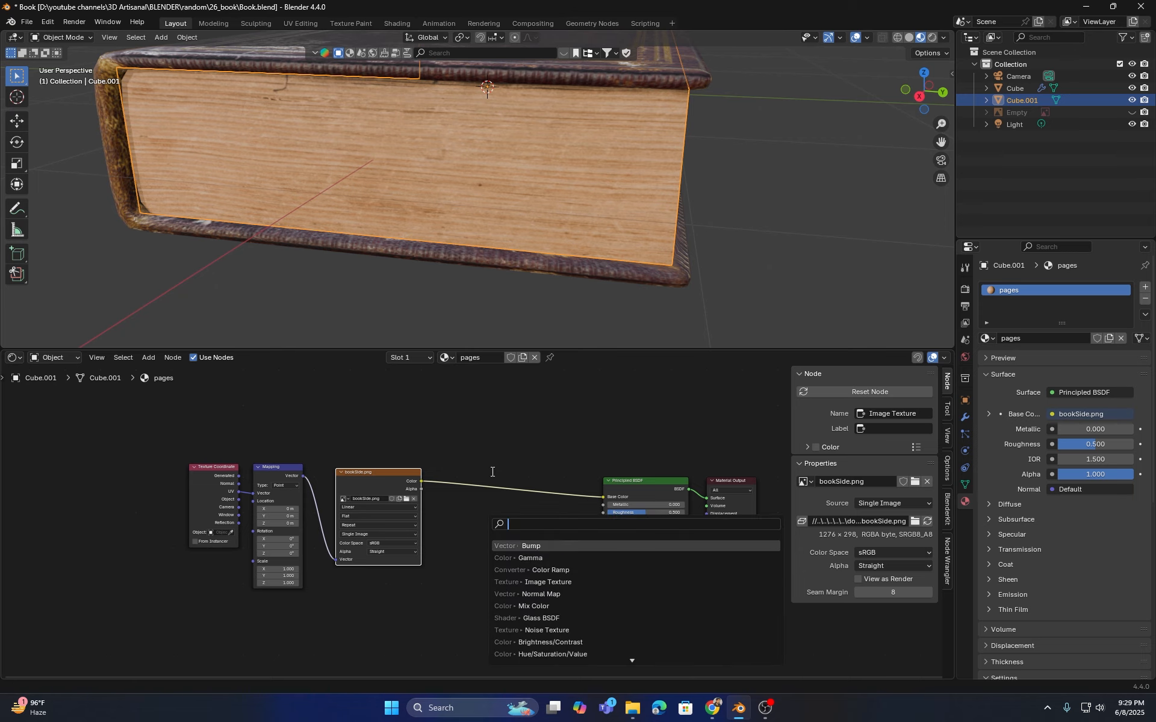
{"action": "type", "text": "colo"}
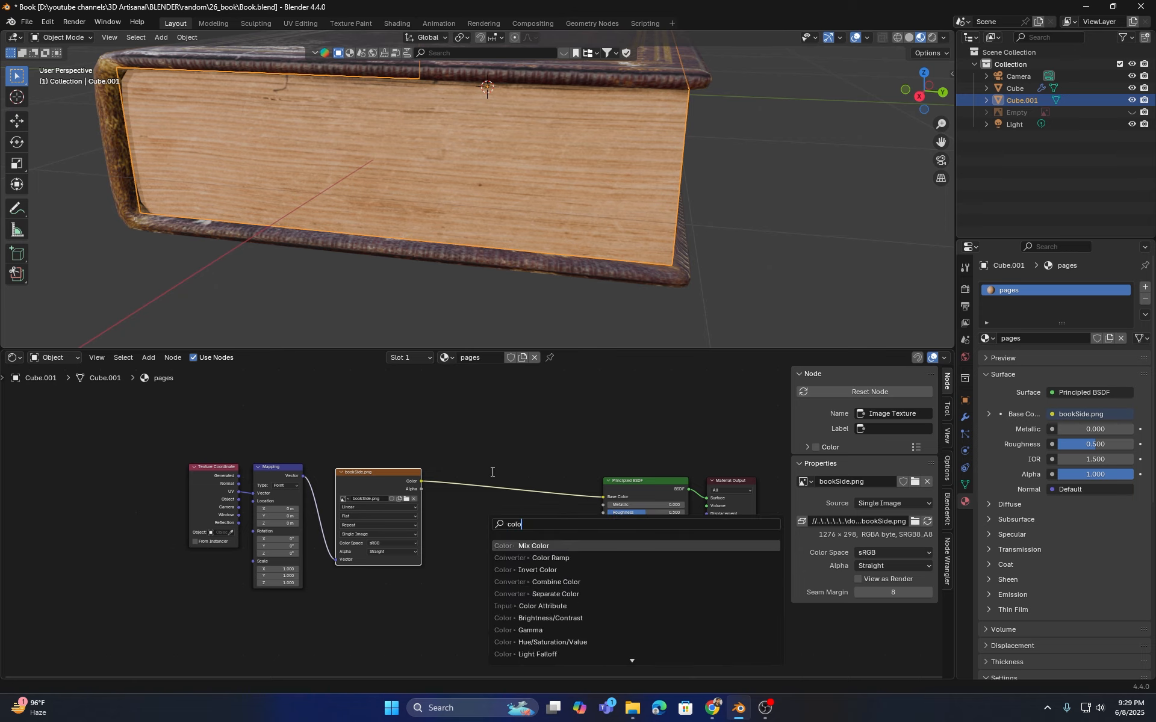
{"action": "left_click", "coordinate": [532, 558]}
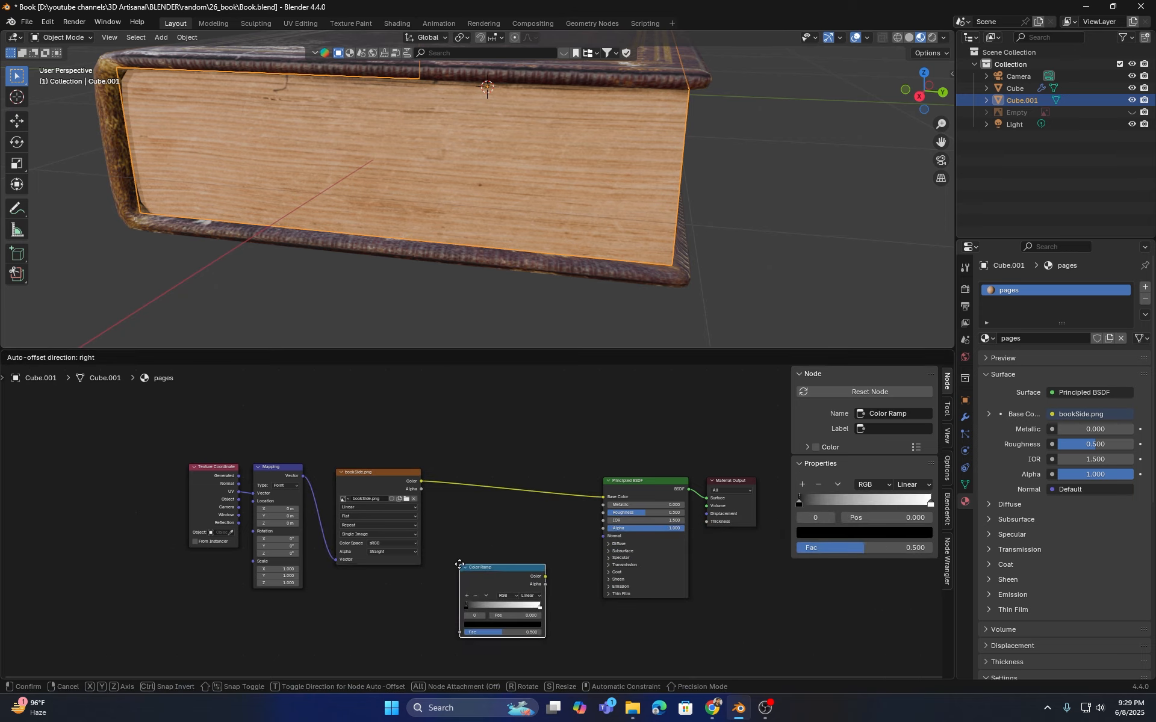
{"action": "left_click", "coordinate": [460, 565]}
- Connect bookSide.png's Color output to the Color Ramp's Fac and place the ramp closer to the image node
{"action": "scroll", "coordinate": [475, 519], "scroll_direction": "up", "scroll_amount": 3}
{"action": "middle_click_drag", "start_coordinate": [476, 517], "coordinate": [468, 444]}
{"action": "left_click_drag", "start_coordinate": [398, 398], "coordinate": [424, 464]}
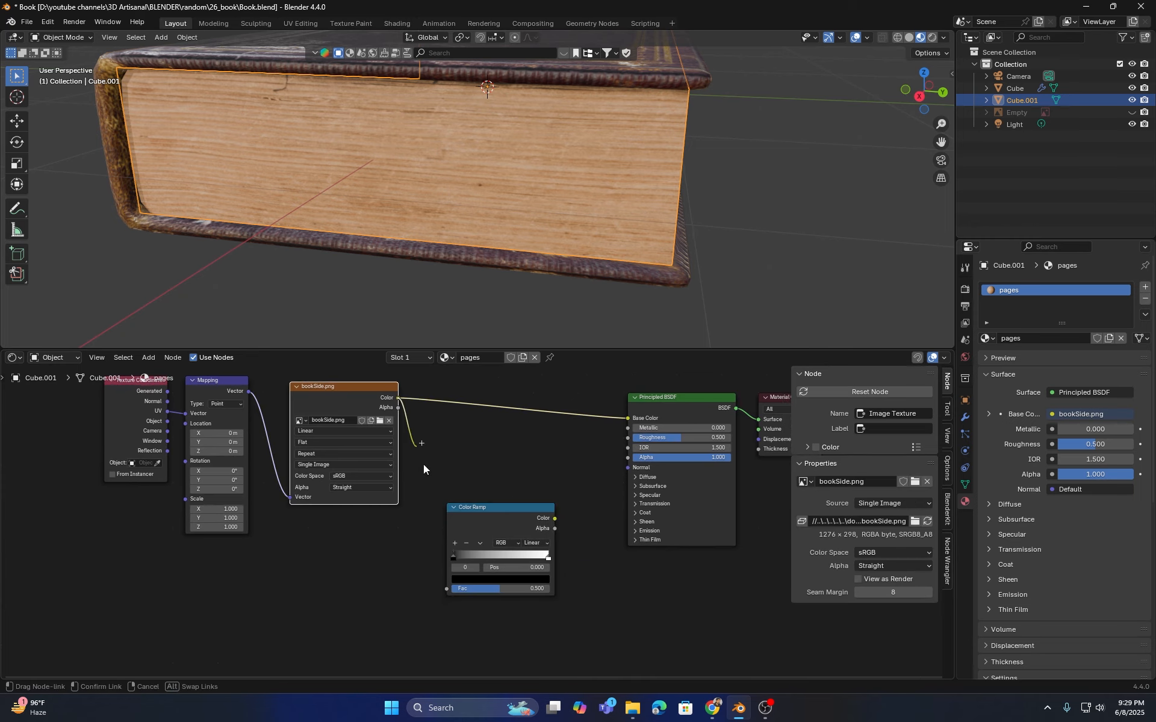
{"action": "left_click_drag", "start_coordinate": [440, 582], "coordinate": [444, 585]}
{"action": "left_click_drag", "start_coordinate": [499, 509], "coordinate": [465, 507]}
- Preview the Color Ramp on the pages by connecting its Color directly to the Material Output's Surface
{"action": "scroll", "coordinate": [549, 463], "scroll_direction": "down", "scroll_amount": 2}
{"action": "middle_click_drag", "start_coordinate": [548, 462], "coordinate": [440, 463]}
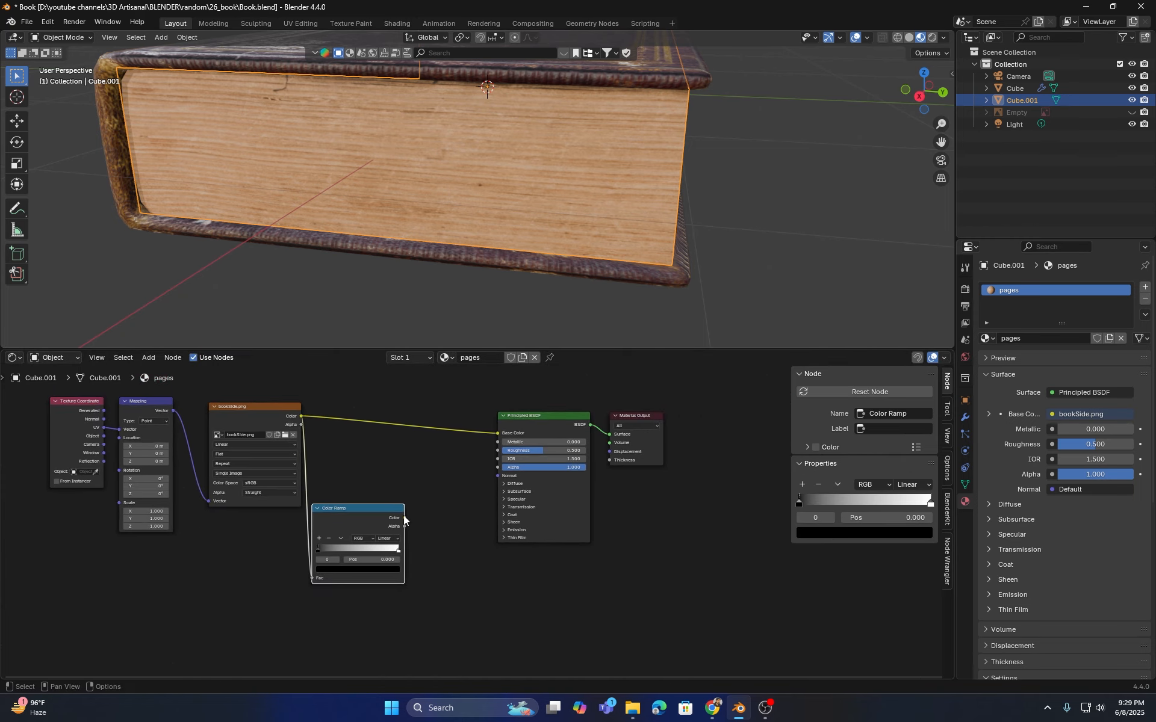
{"action": "left_click_drag", "start_coordinate": [404, 516], "coordinate": [620, 441]}
{"action": "middle_click_drag", "start_coordinate": [481, 216], "coordinate": [451, 225]}
{"action": "scroll", "coordinate": [423, 229], "scroll_direction": "up", "scroll_amount": 3}
{"action": "scroll", "coordinate": [399, 491], "scroll_direction": "up", "scroll_amount": 3}
- Increase the page texture's contrast by moving the Color Ramp's black stop inward and the white stop to 0.700
{"action": "middle_click_drag", "start_coordinate": [399, 491], "coordinate": [437, 456], "text": "shift"}
{"action": "scroll", "coordinate": [347, 525], "scroll_direction": "up", "scroll_amount": 1}
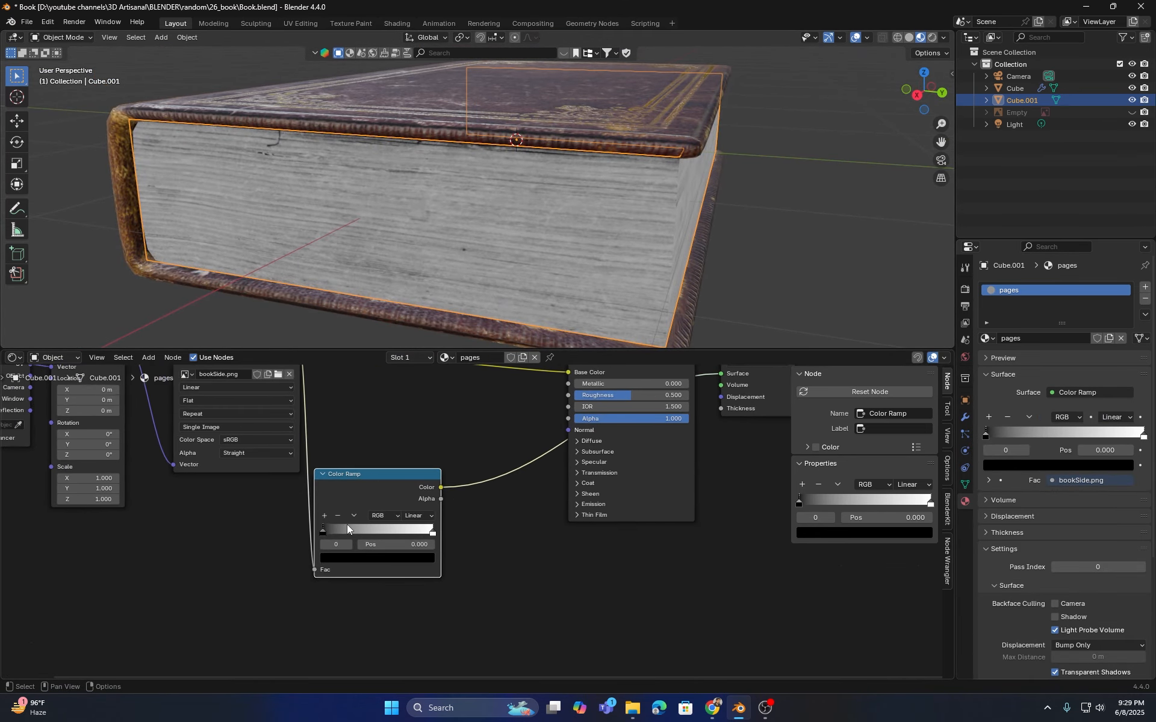
{"action": "left_click_drag", "start_coordinate": [432, 532], "coordinate": [400, 534]}
{"action": "left_click_drag", "start_coordinate": [322, 536], "coordinate": [412, 544]}
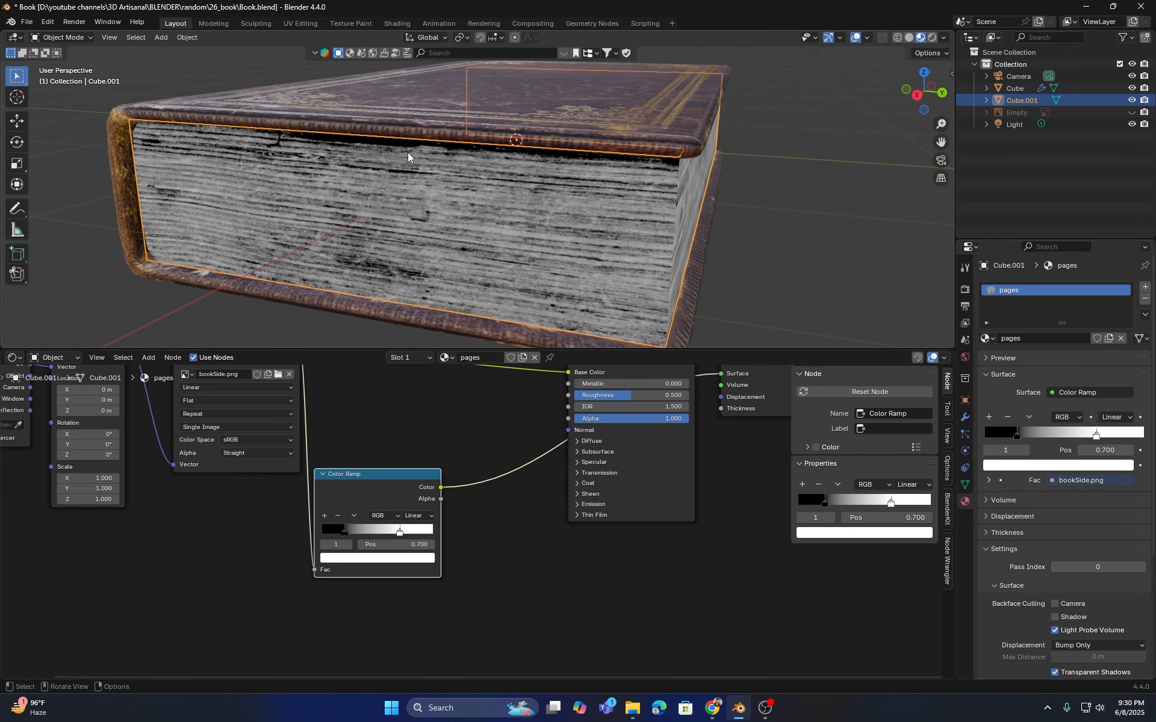
{"action": "scroll", "coordinate": [446, 193], "scroll_direction": "down", "scroll_amount": 5}
{"action": "middle_click_drag", "start_coordinate": [442, 193], "coordinate": [502, 189]}
{"action": "scroll", "coordinate": [539, 227], "scroll_direction": "up", "scroll_amount": 3}
{"action": "middle_click_drag", "start_coordinate": [352, 207], "coordinate": [381, 233]}
{"action": "scroll", "coordinate": [398, 195], "scroll_direction": "up", "scroll_amount": 3}
{"action": "scroll", "coordinate": [381, 232], "scroll_direction": "down", "scroll_amount": 5}
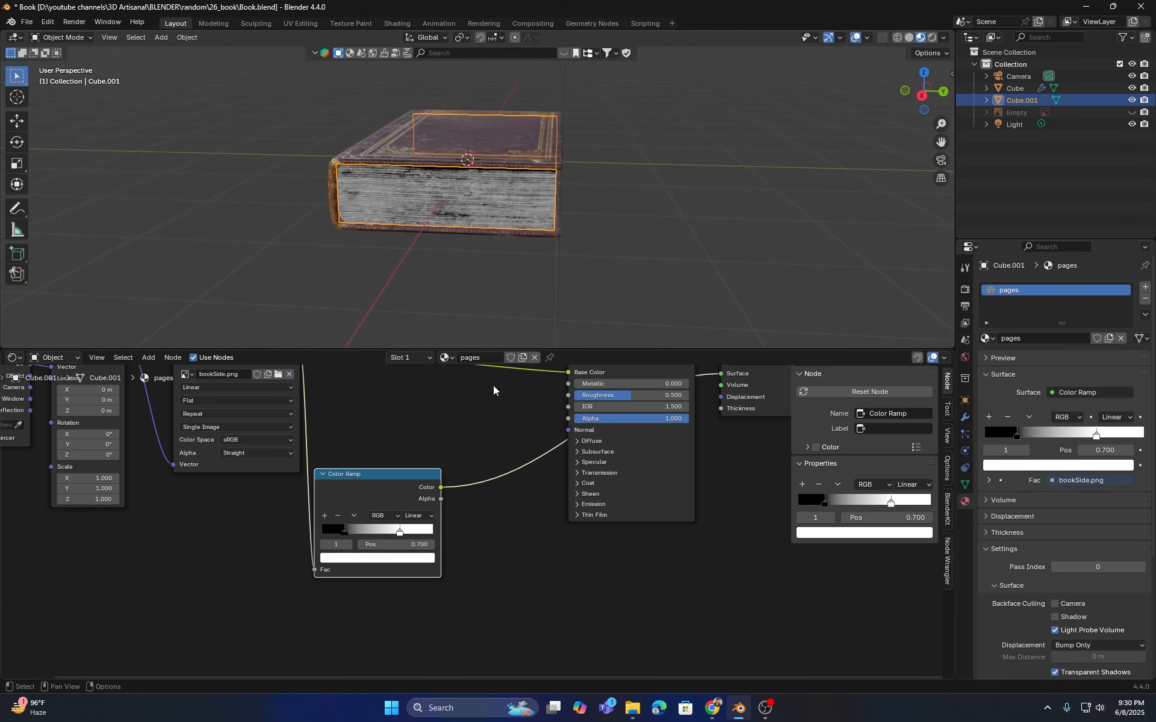
- Reconnect the Principled BSDF to the Material Output's Surface and leave the Color Ramp's Color output unconnected, placing the ramp lower
{"action": "scroll", "coordinate": [456, 422], "scroll_direction": "down", "scroll_amount": 3}
{"action": "left_click_drag", "start_coordinate": [601, 448], "coordinate": [488, 491]}
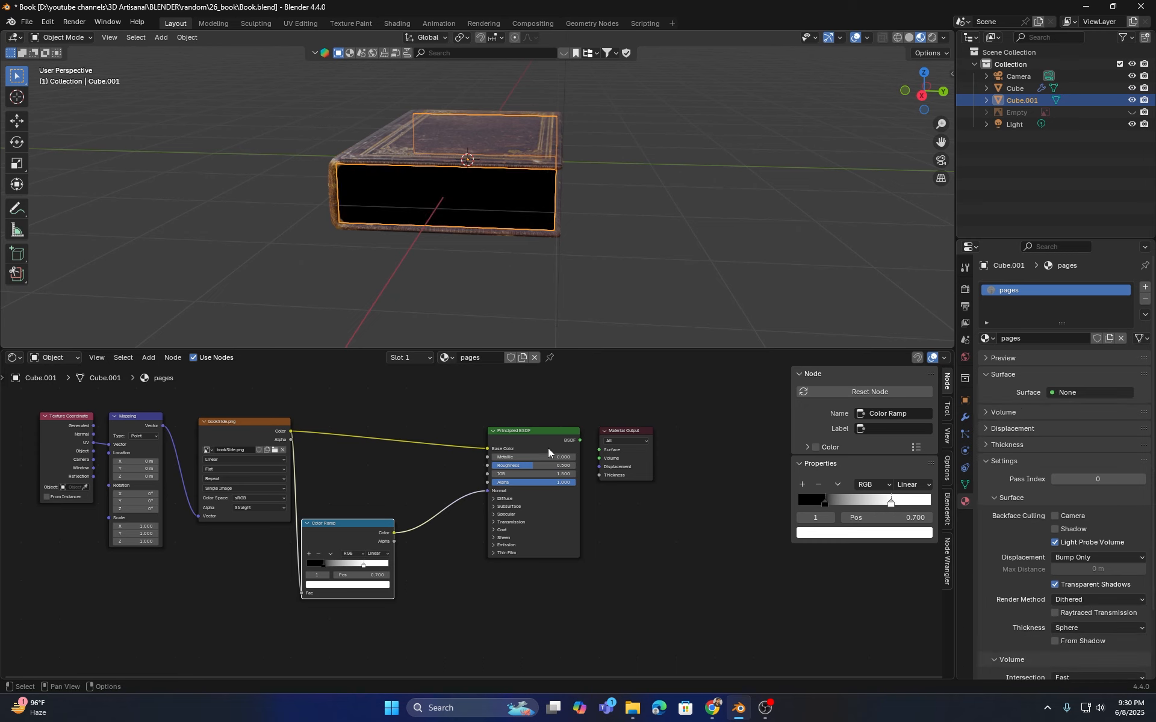
{"action": "left_click_drag", "start_coordinate": [579, 440], "coordinate": [599, 450]}
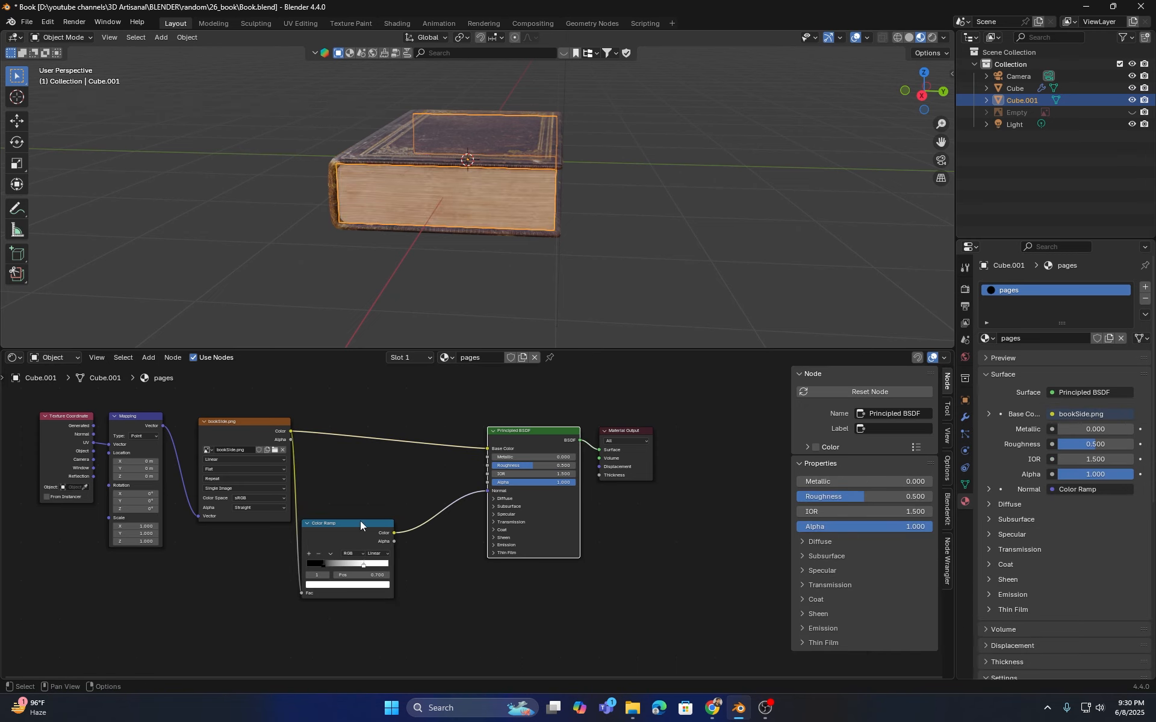
{"action": "left_click_drag", "start_coordinate": [361, 522], "coordinate": [334, 547]}
{"action": "left_click_drag", "start_coordinate": [489, 492], "coordinate": [421, 495]}
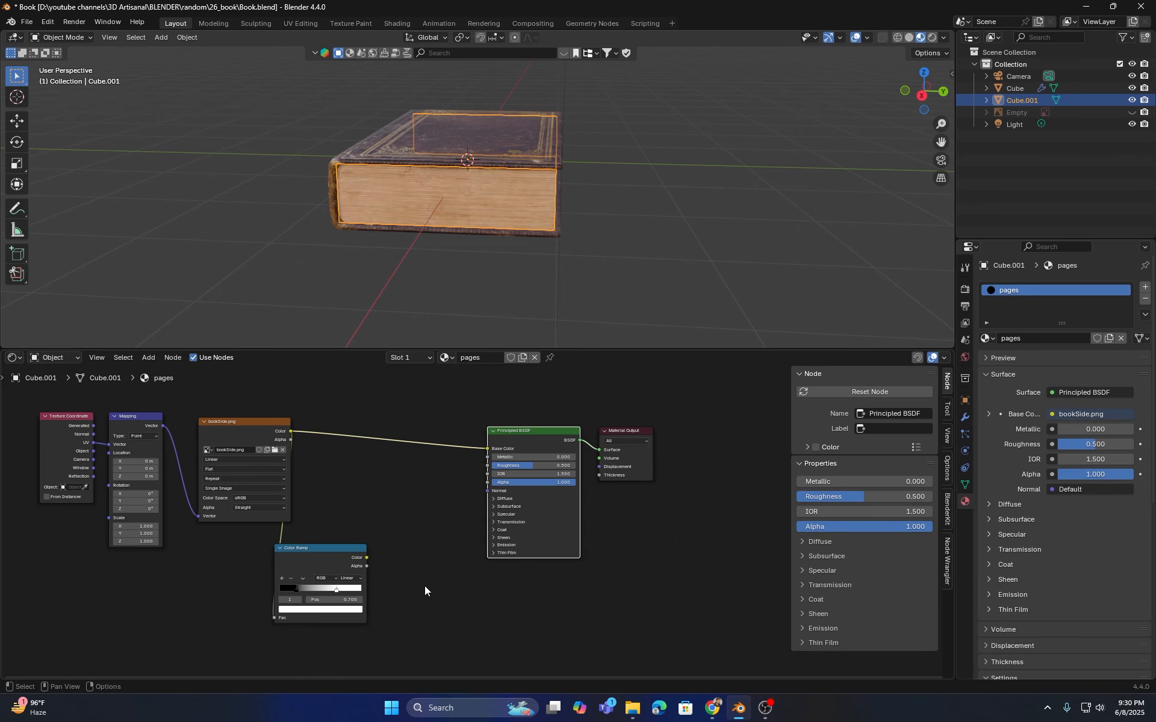
- Add a Bump node after the Color Ramp, feeding the ramp's Color into Height and the Bump's Normal into the Principled BSDF
{"action": "key", "text": "shift+a"}
{"action": "left_click", "coordinate": [415, 540]}
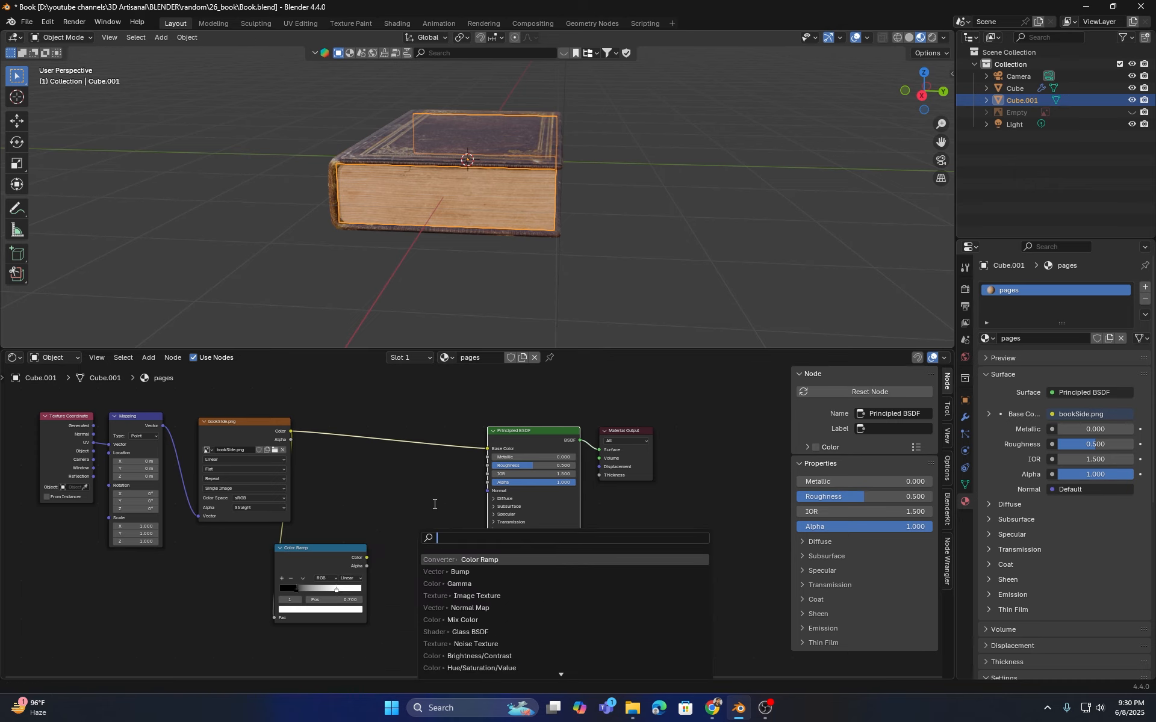
{"action": "left_click", "coordinate": [458, 572]}
{"action": "left_click", "coordinate": [391, 550]}
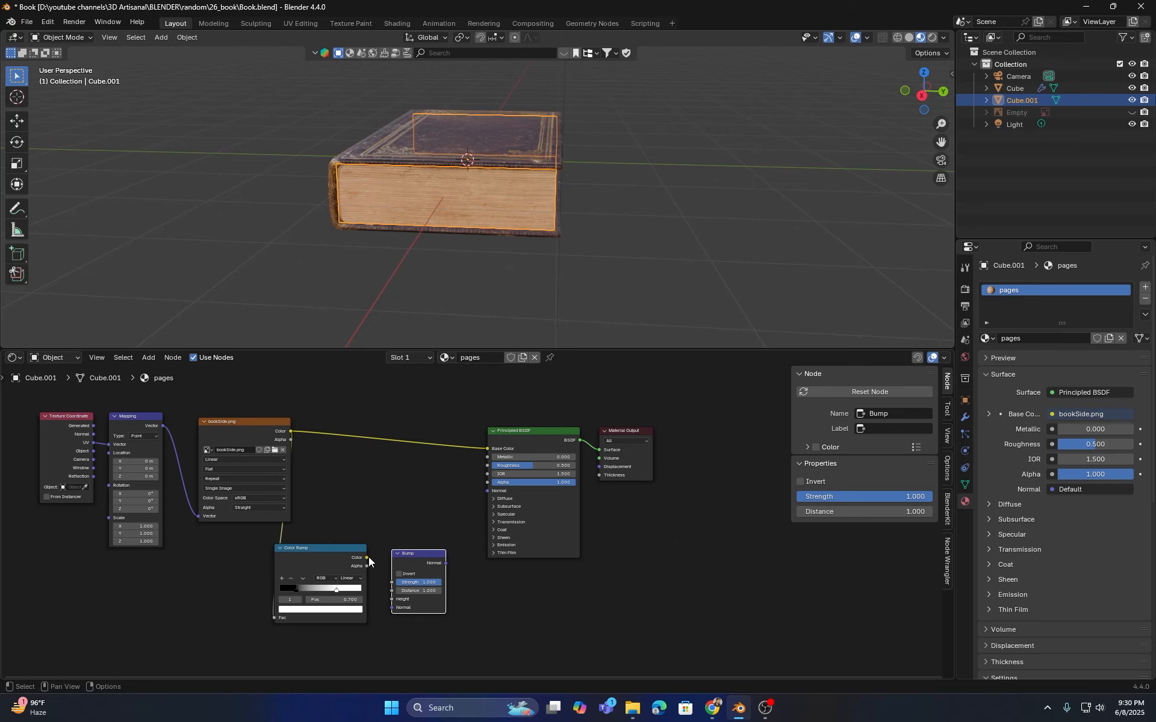
{"action": "left_click_drag", "start_coordinate": [367, 558], "coordinate": [490, 482]}
{"action": "scroll", "coordinate": [419, 521], "scroll_direction": "up", "scroll_amount": 1}
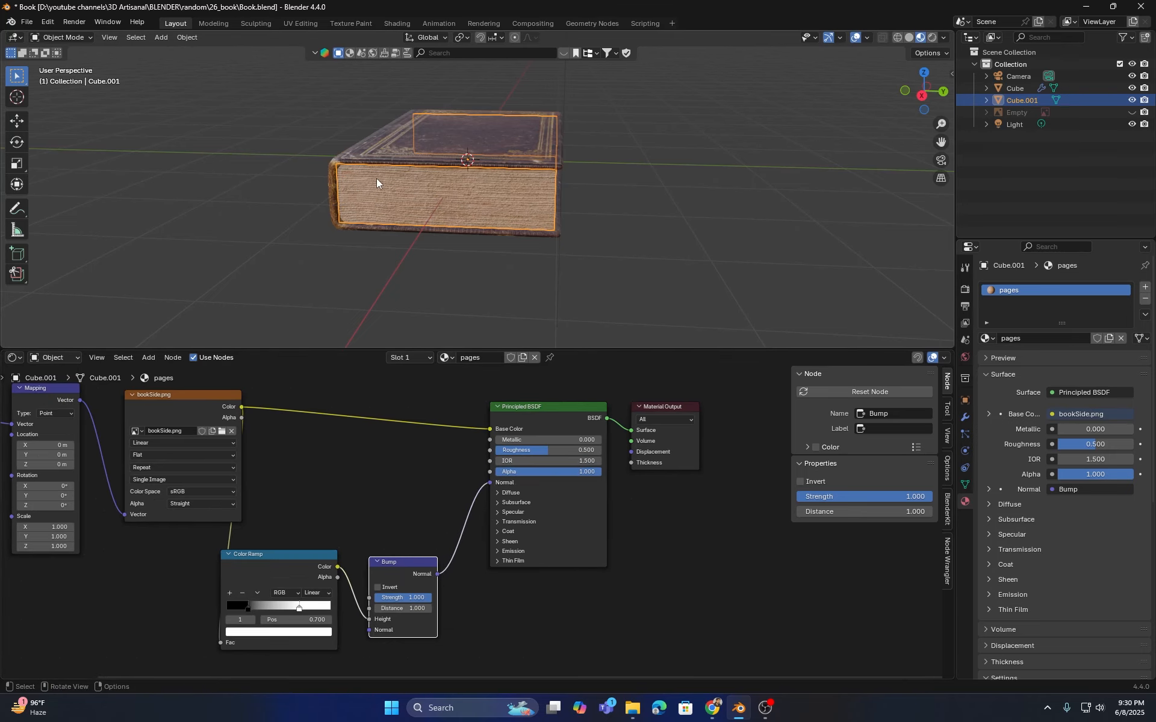
- Reduce the Bump node's Strength on the pages, finishing at 0.350
{"action": "scroll", "coordinate": [377, 179], "scroll_direction": "up", "scroll_amount": 5}
{"action": "middle_click_drag", "start_coordinate": [382, 204], "coordinate": [428, 196]}
{"action": "scroll", "coordinate": [409, 197], "scroll_direction": "up", "scroll_amount": 2}
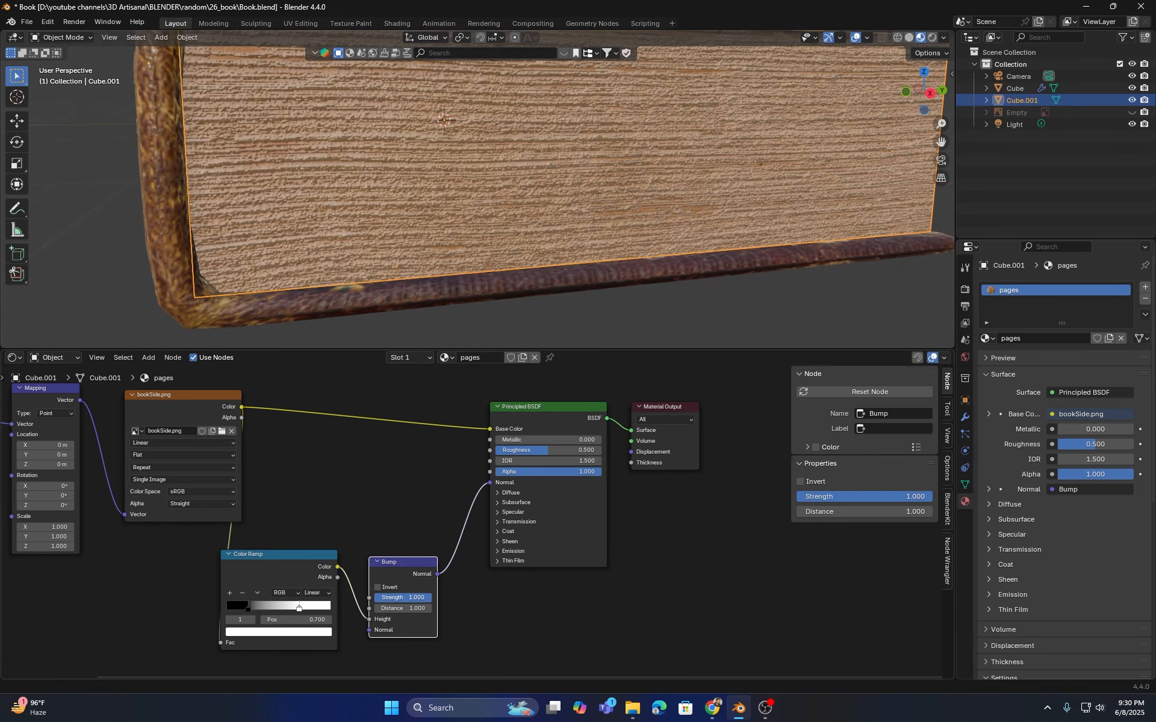
{"action": "left_click_drag", "start_coordinate": [918, 497], "coordinate": [852, 497]}
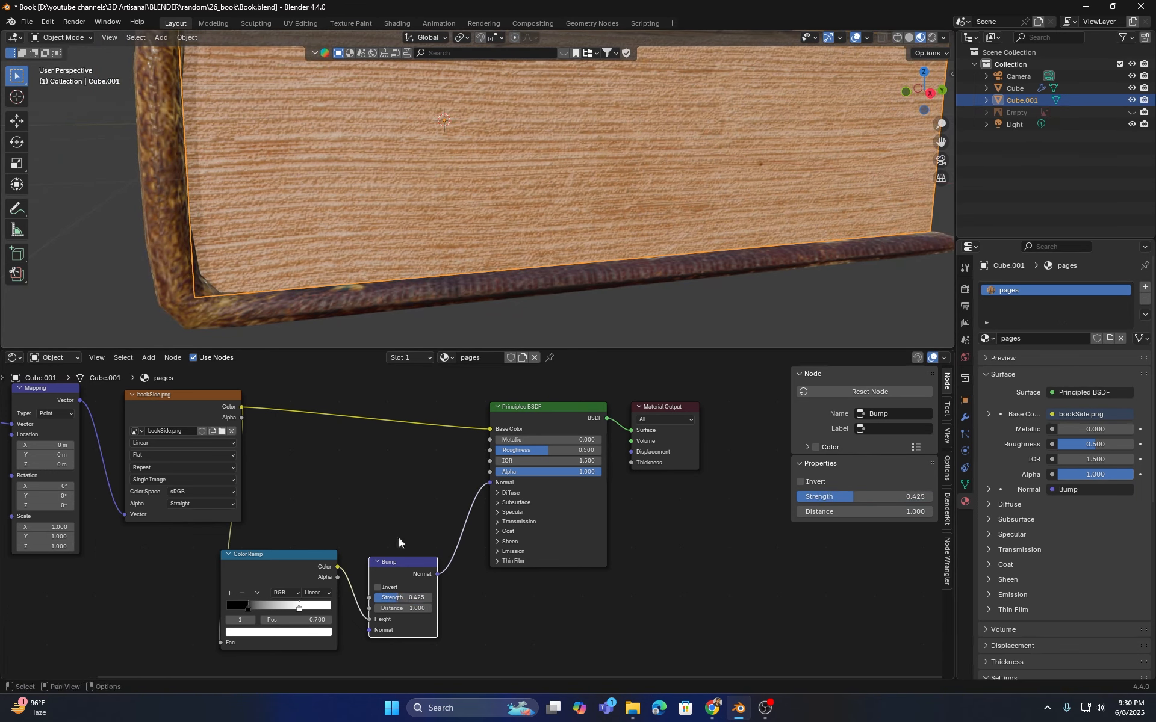
{"action": "scroll", "coordinate": [487, 181], "scroll_direction": "down", "scroll_amount": 4}
{"action": "middle_click_drag", "start_coordinate": [486, 181], "coordinate": [423, 213]}
{"action": "scroll", "coordinate": [423, 213], "scroll_direction": "up", "scroll_amount": 3}
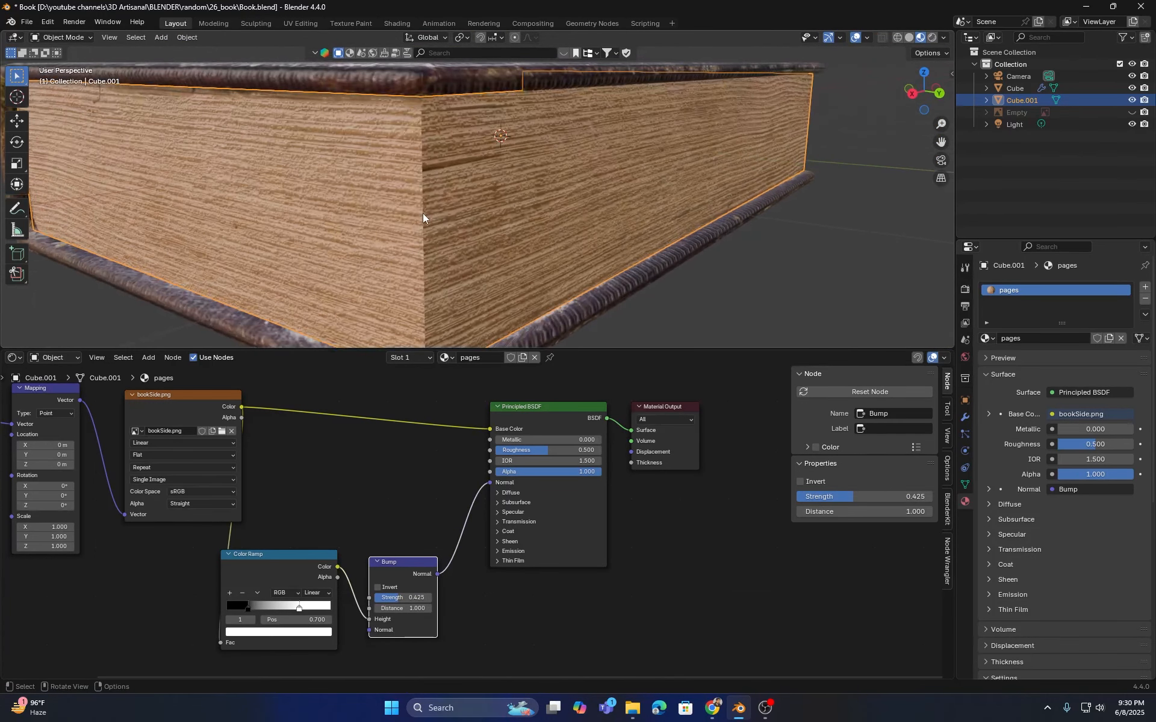
{"action": "left_click", "coordinate": [407, 599]}
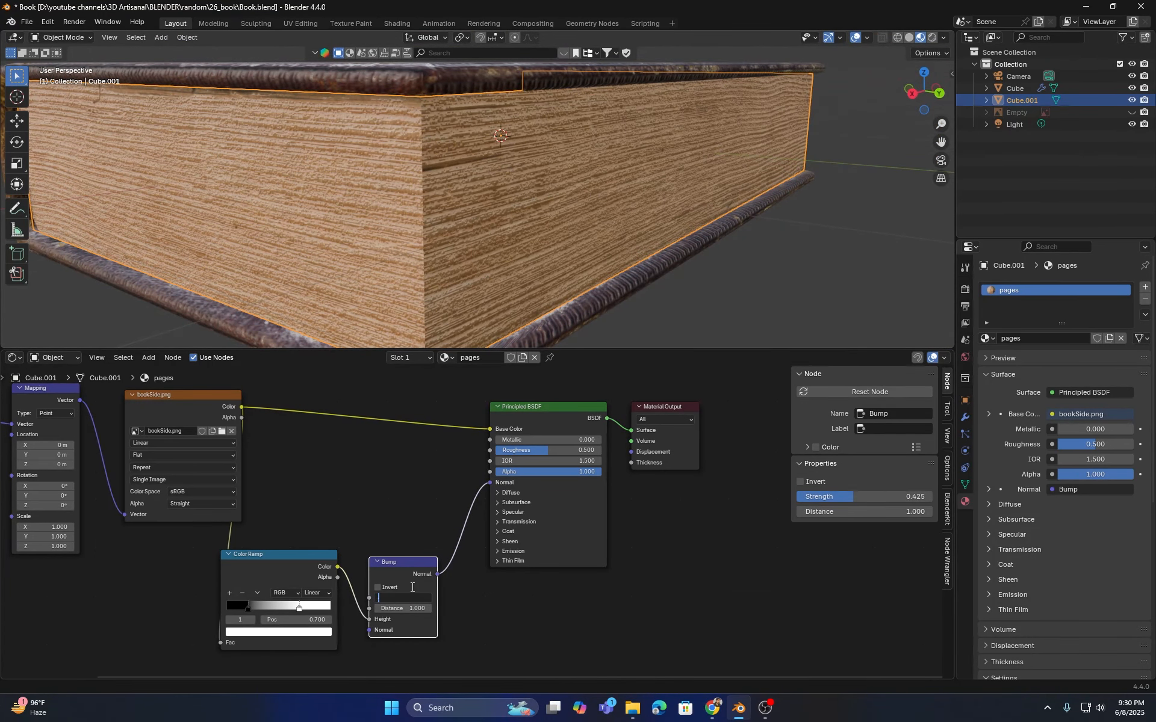
{"action": "type", "text": ".35"}
{"action": "key", "text": "Return"}
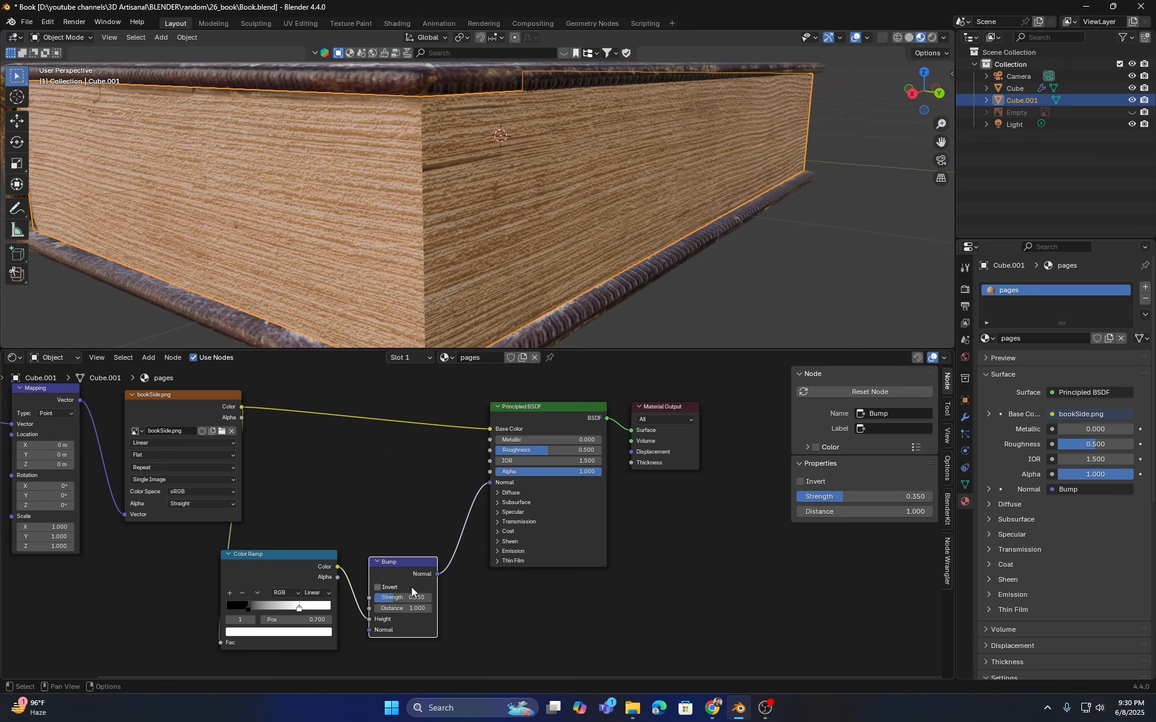
- Inspect the book from several sides and close the shader editor so the 3D viewport fills its area
{"action": "scroll", "coordinate": [377, 228], "scroll_direction": "down", "scroll_amount": 5}
{"action": "middle_click_drag", "start_coordinate": [377, 227], "coordinate": [632, 369]}
{"action": "scroll", "coordinate": [483, 227], "scroll_direction": "up", "scroll_amount": 6}
{"action": "scroll", "coordinate": [475, 260], "scroll_direction": "down", "scroll_amount": 4}
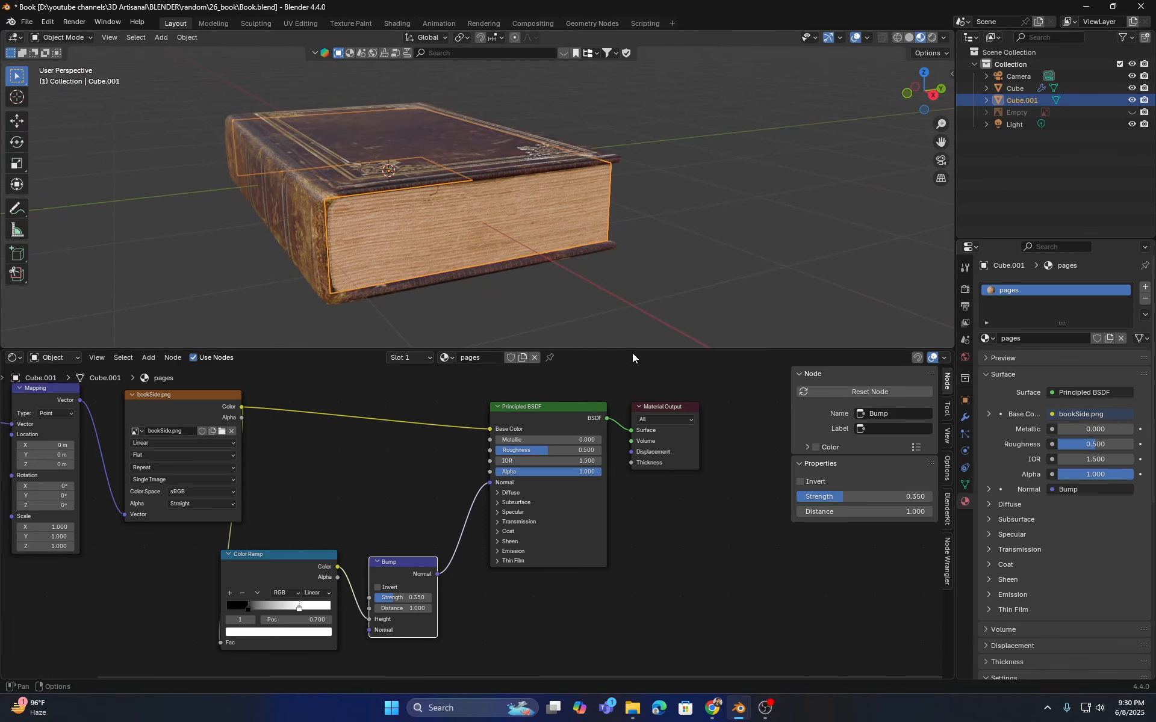
{"action": "left_click_drag", "start_coordinate": [633, 349], "coordinate": [633, 431]}
{"action": "middle_click_drag", "start_coordinate": [560, 288], "coordinate": [415, 277]}
{"action": "scroll", "coordinate": [458, 247], "scroll_direction": "up", "scroll_amount": 3}
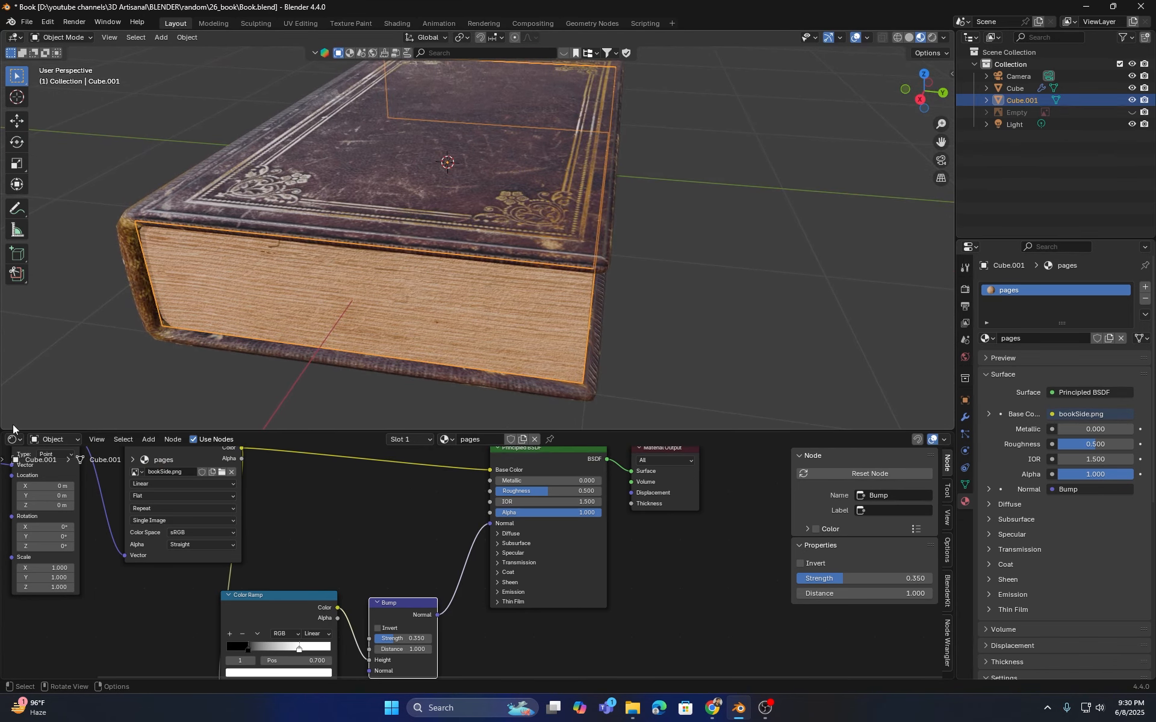
{"action": "left_click_drag", "start_coordinate": [3, 427], "coordinate": [7, 450]}
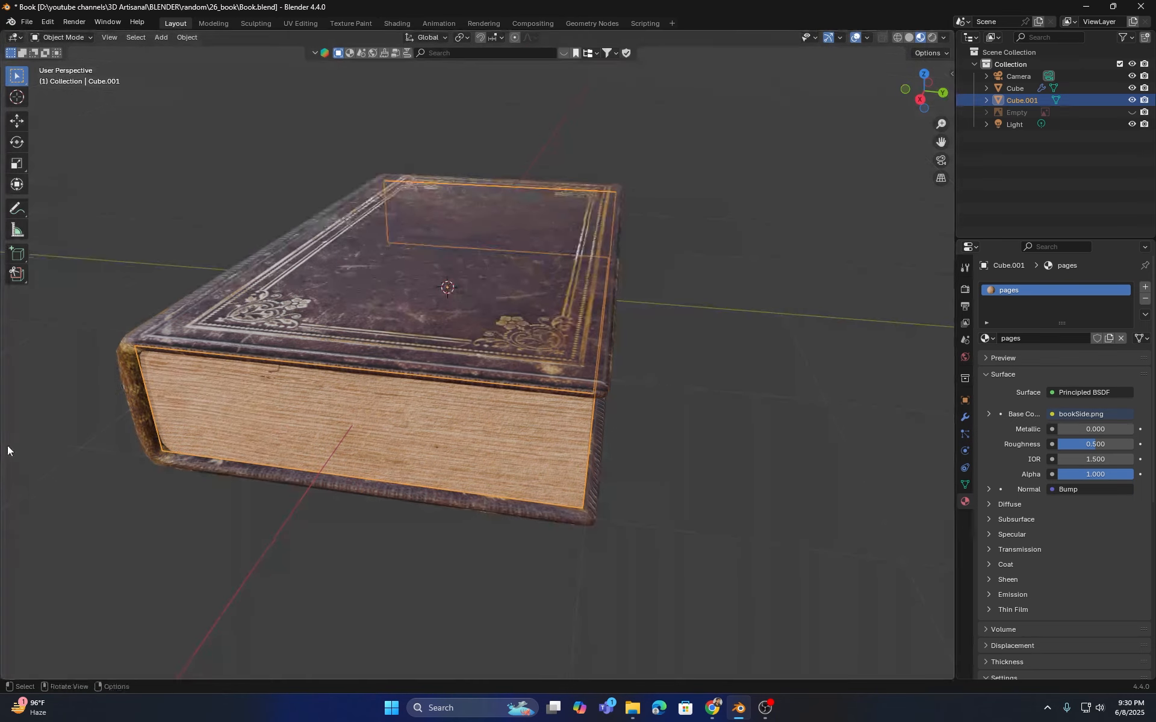
{"action": "middle_click_drag", "start_coordinate": [153, 389], "coordinate": [333, 344]}
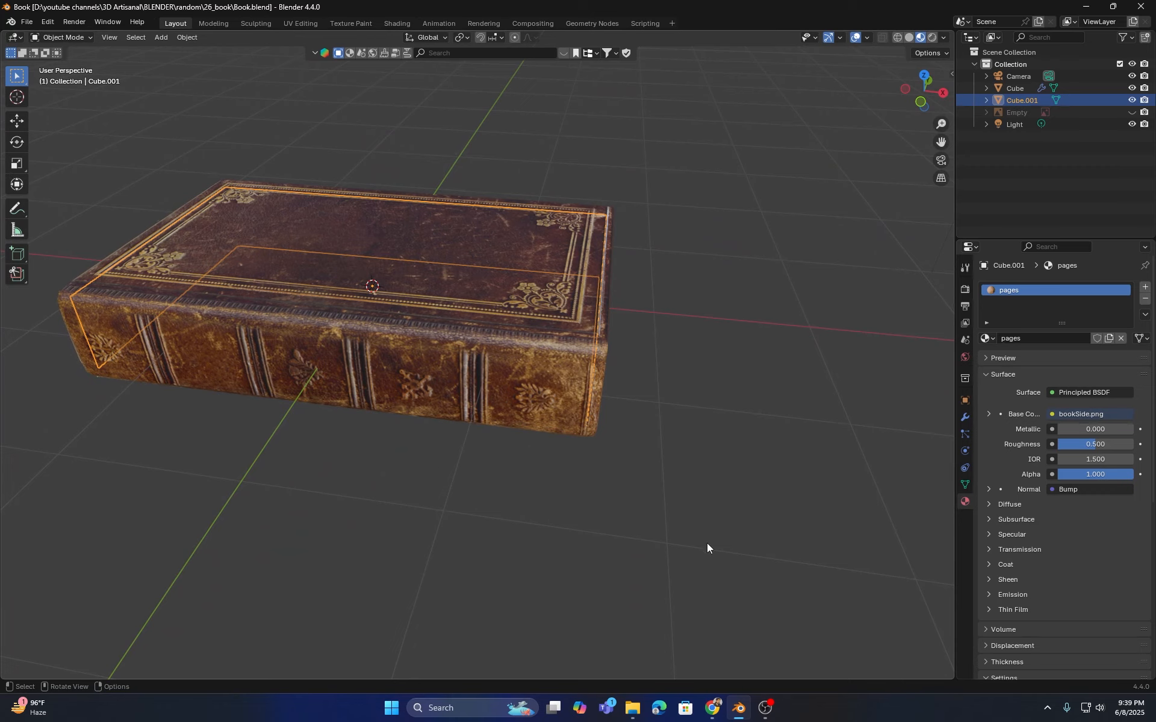
- Add a 2 m plane at the origin and enlarge its mesh by about 4.06 and again by about 1.98
{"action": "middle_click_drag", "start_coordinate": [706, 544], "coordinate": [497, 421]}
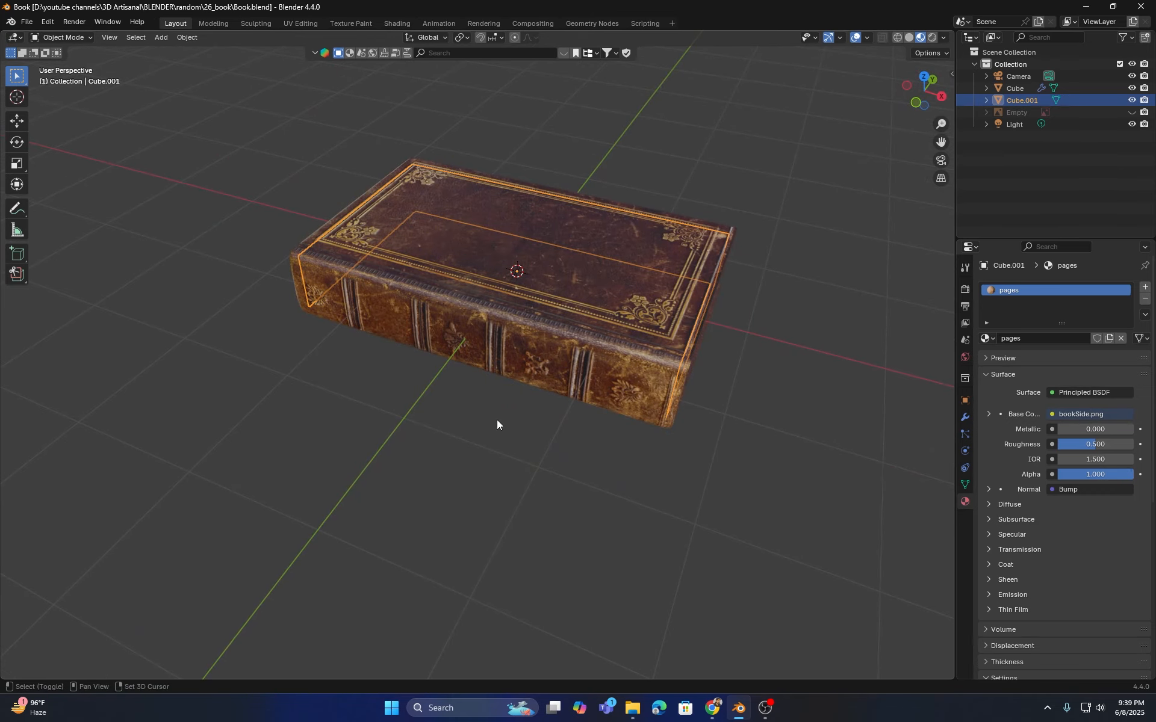
{"action": "key", "text": "shift+a"}
{"action": "mouse_move", "coordinate": [486, 435]}
{"action": "left_click", "coordinate": [562, 439]}
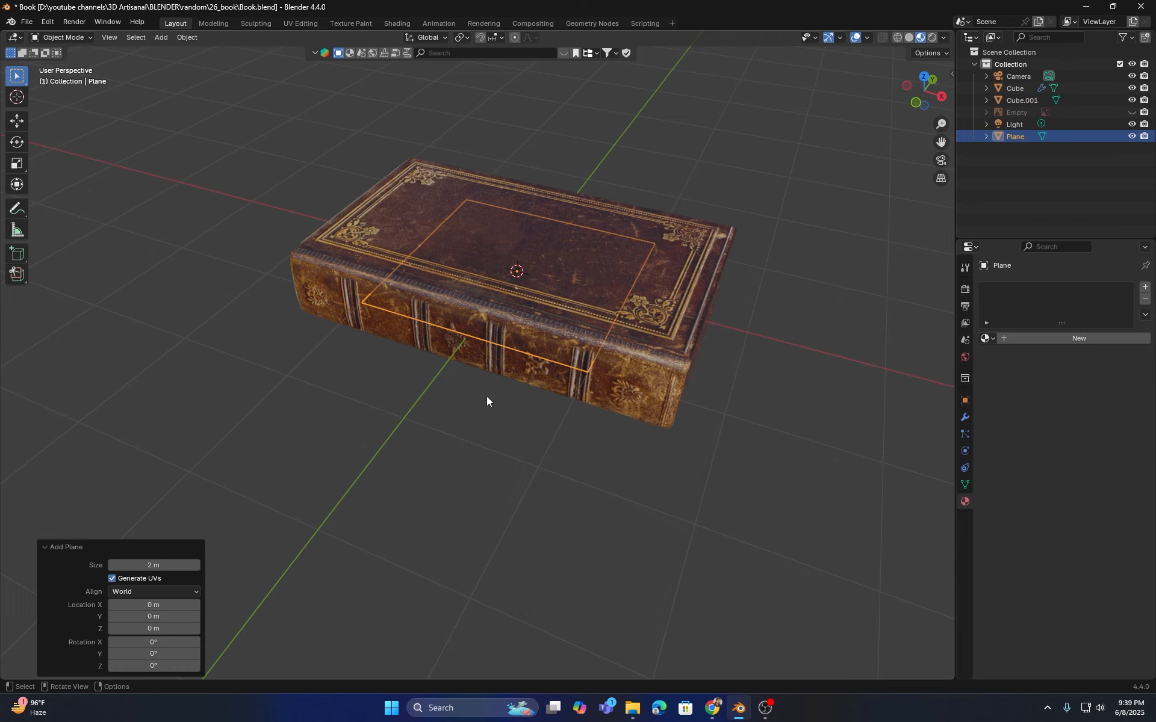
{"action": "scroll", "coordinate": [486, 396], "scroll_direction": "down", "scroll_amount": 3}
{"action": "key", "text": "Tab"}
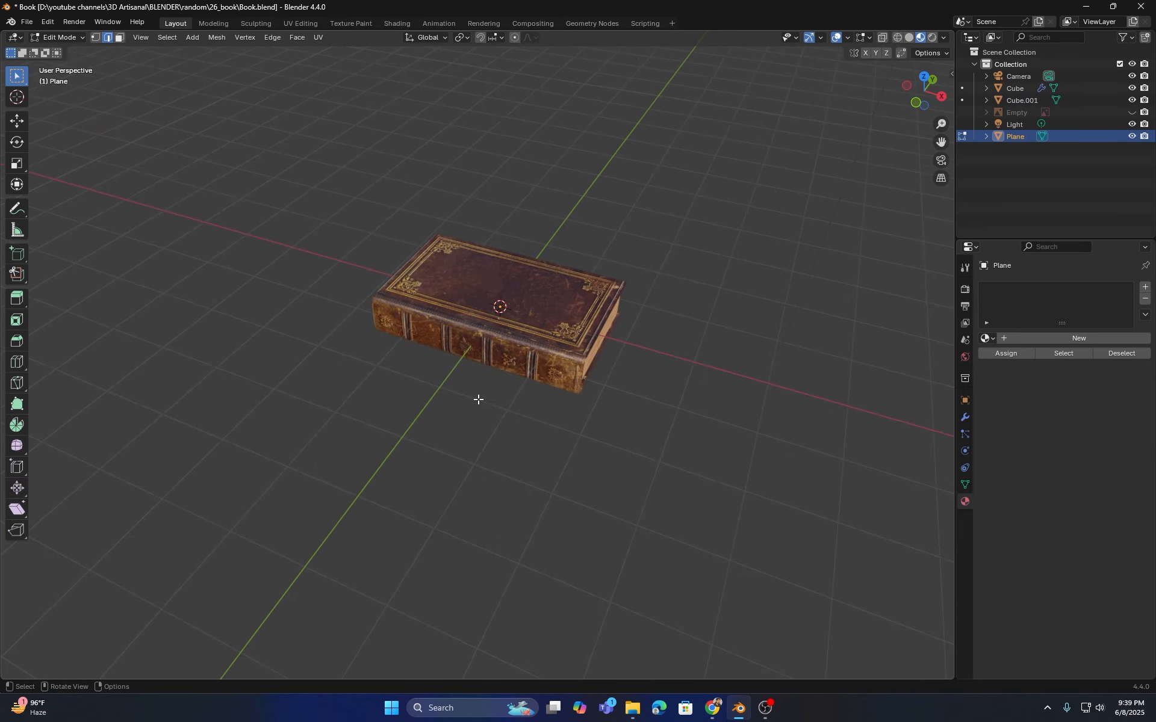
{"action": "key", "text": "s"}
{"action": "left_click", "coordinate": [668, 629]}
{"action": "scroll", "coordinate": [497, 374], "scroll_direction": "down", "scroll_amount": 3}
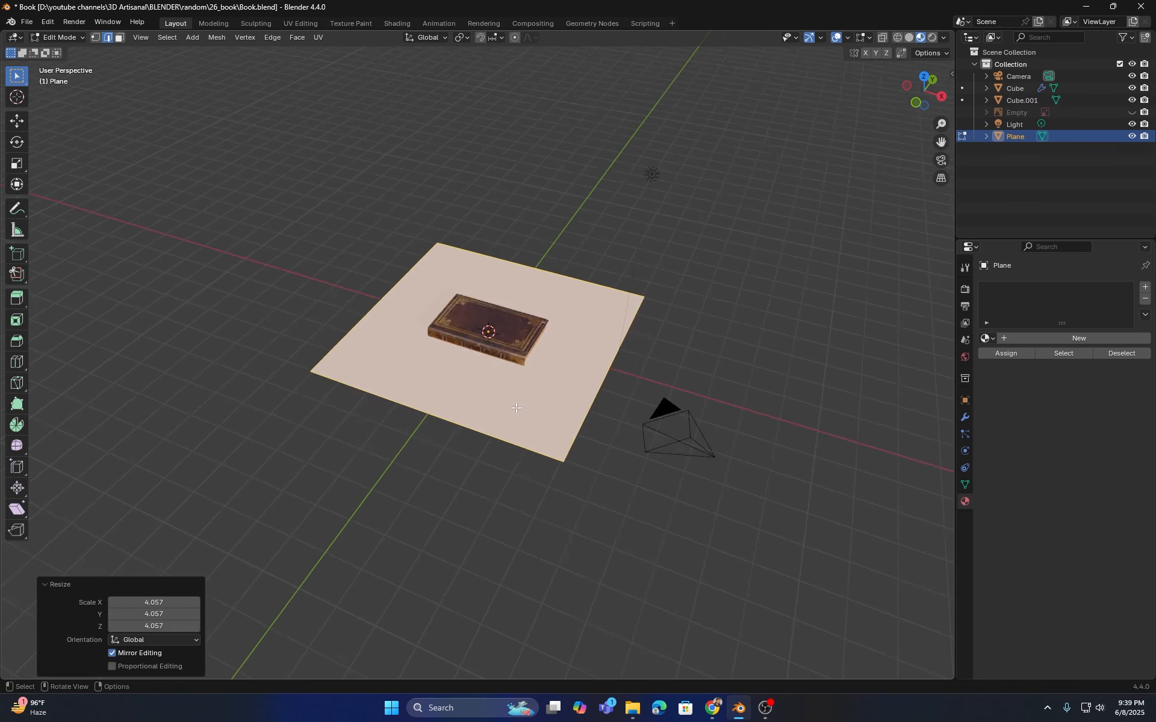
{"action": "key", "text": "s"}
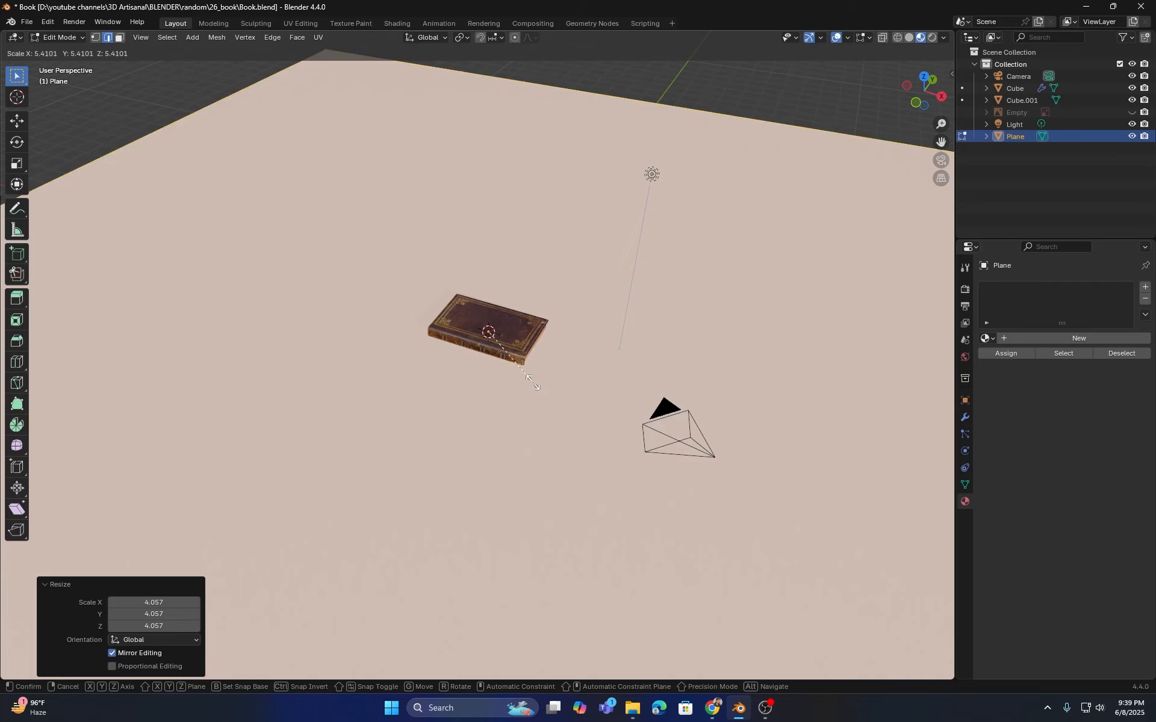
{"action": "left_click", "coordinate": [503, 352]}
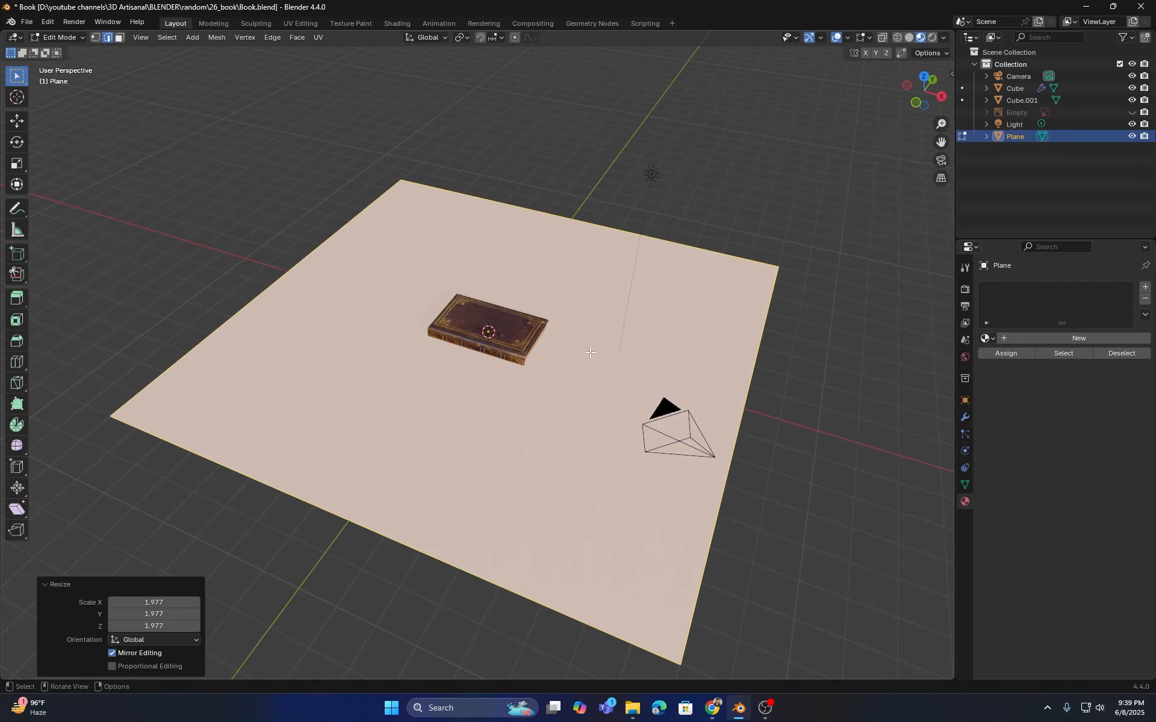
- Check the plane in the camera view and extrude its far edge, on the negative X side, about 13.6 m up along Z
{"action": "key", "text": "KP_0"}
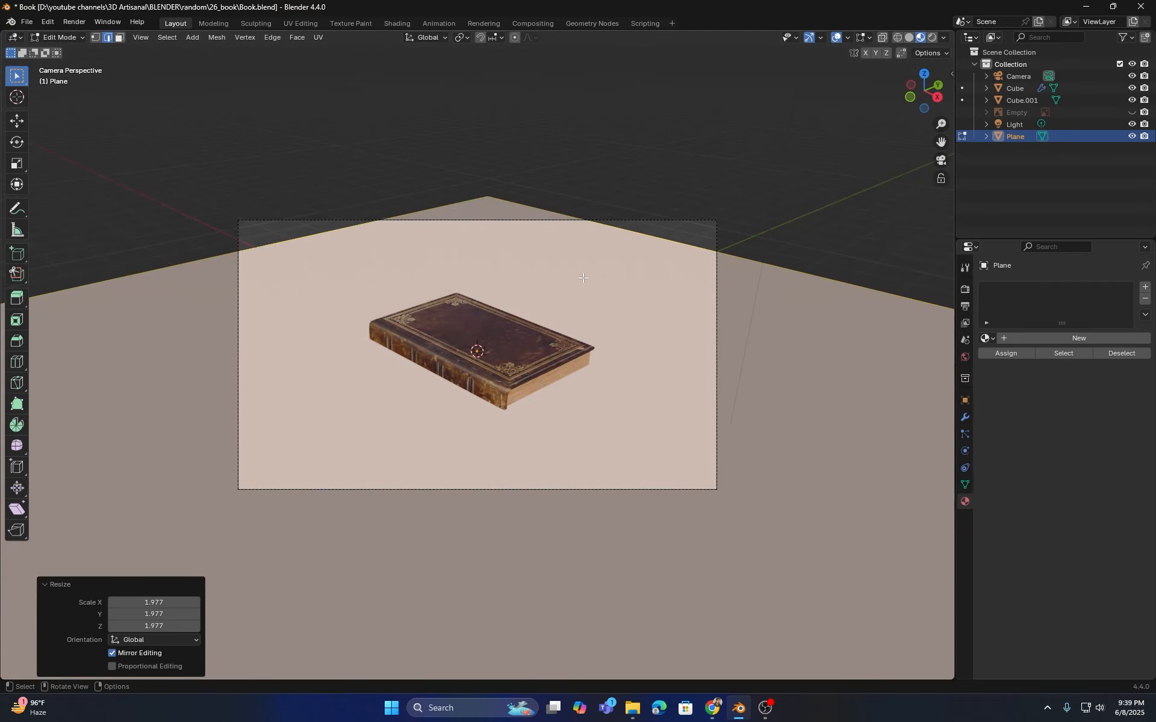
{"action": "scroll", "coordinate": [518, 290], "scroll_direction": "up", "scroll_amount": 1}
{"action": "scroll", "coordinate": [482, 330], "scroll_direction": "down", "scroll_amount": 5}
{"action": "middle_click_drag", "start_coordinate": [464, 343], "coordinate": [342, 200]}
{"action": "scroll", "coordinate": [492, 371], "scroll_direction": "down", "scroll_amount": 4}
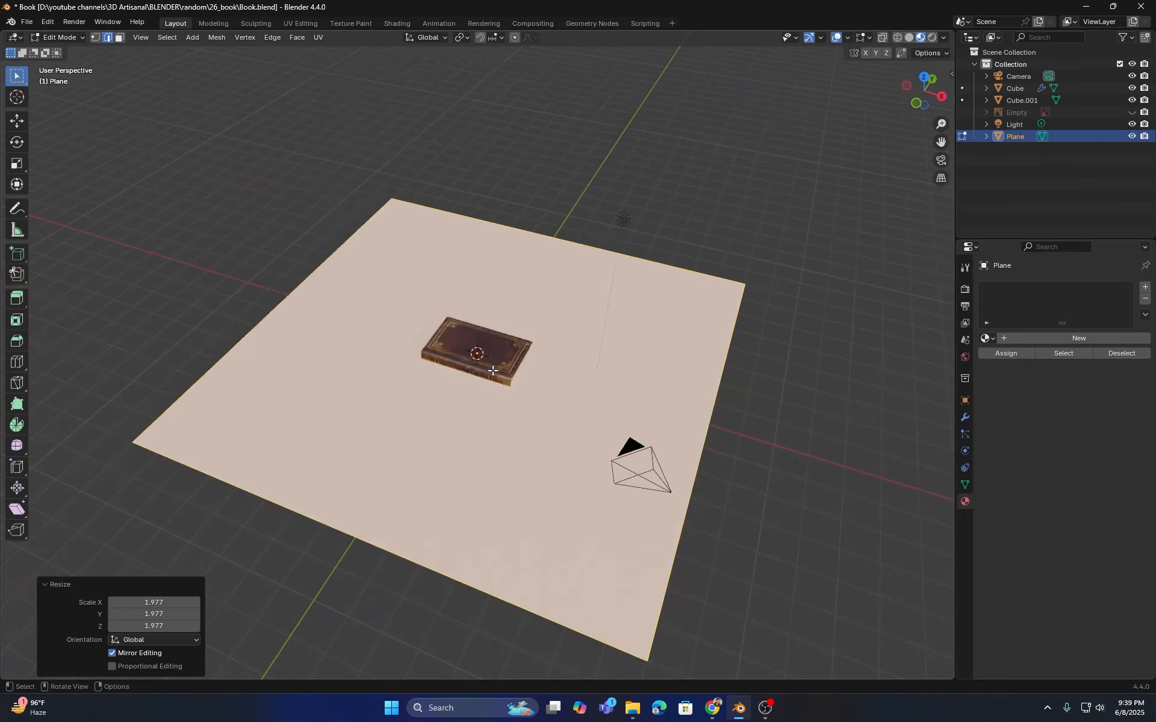
{"action": "scroll", "coordinate": [422, 252], "scroll_direction": "down", "scroll_amount": 3}
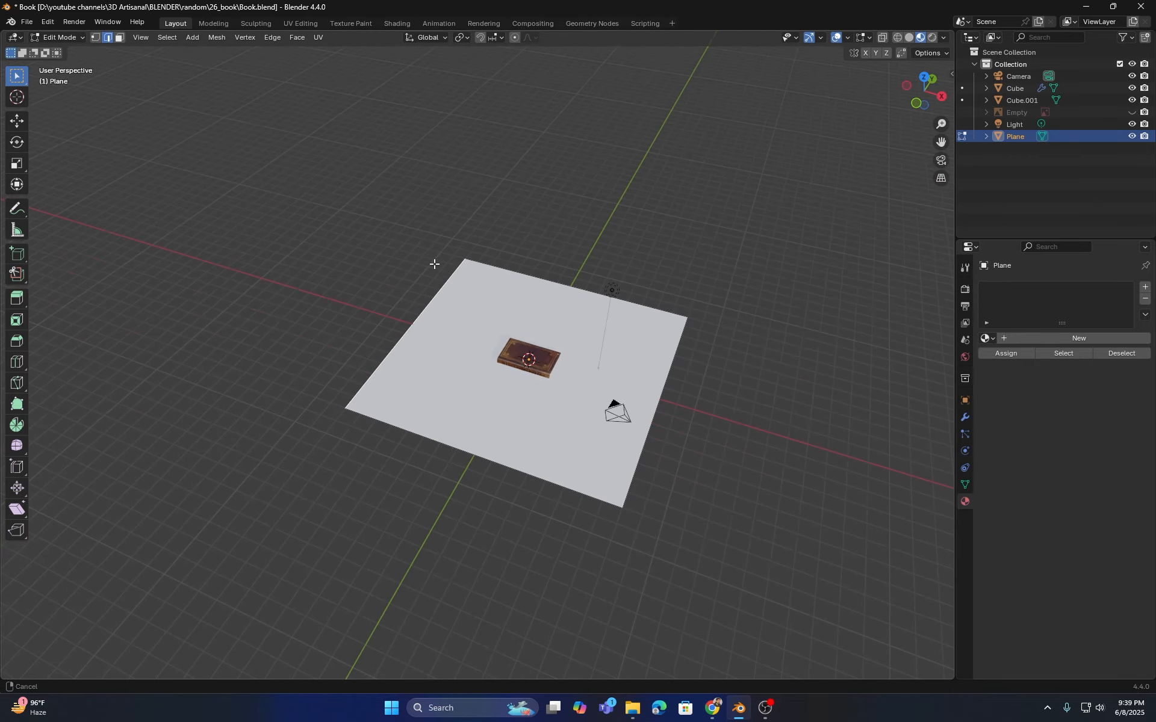
{"action": "key", "text": "e"}
{"action": "key", "text": "z"}
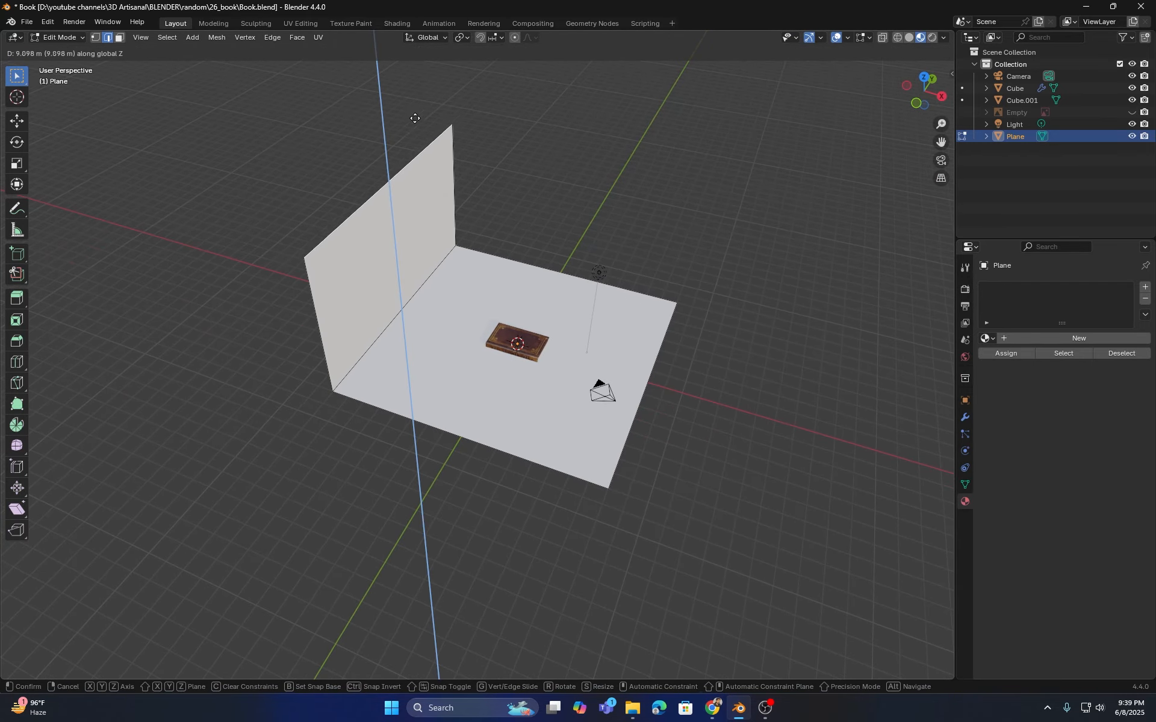
{"action": "left_click", "coordinate": [403, 41]}
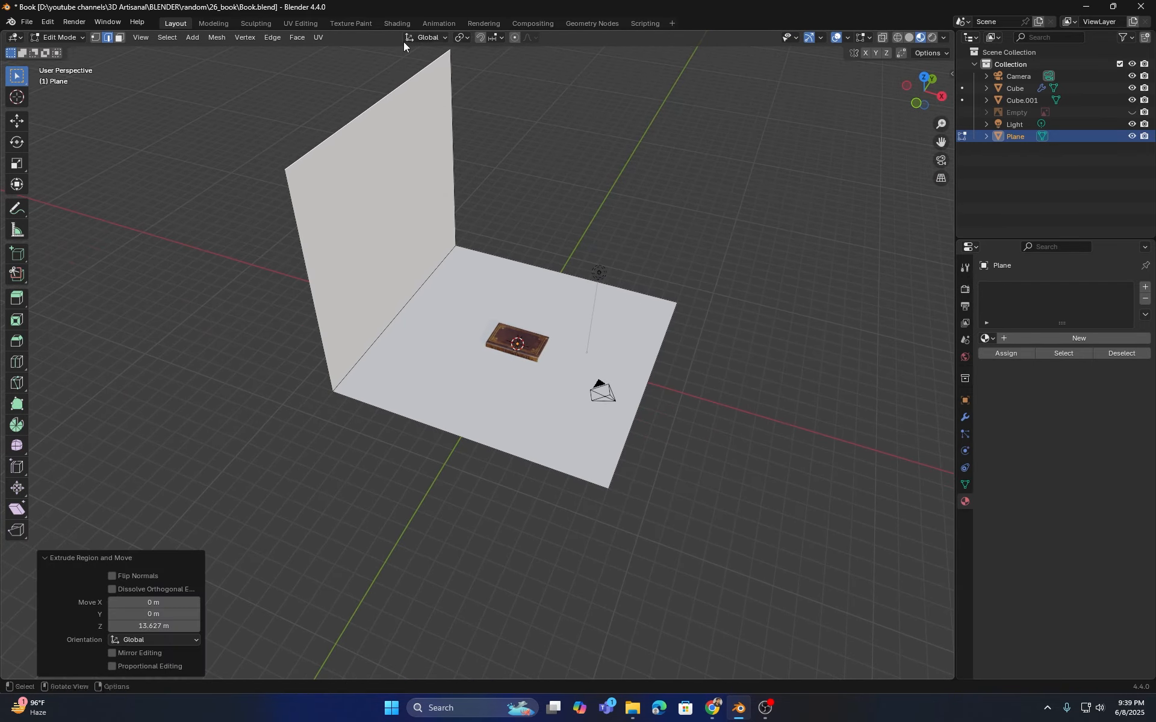
- Bevel the edge between the floor and back wall by about 5.95 m with 12 segments
{"action": "left_click", "coordinate": [408, 306]}
{"action": "key", "text": "ctrl+b"}
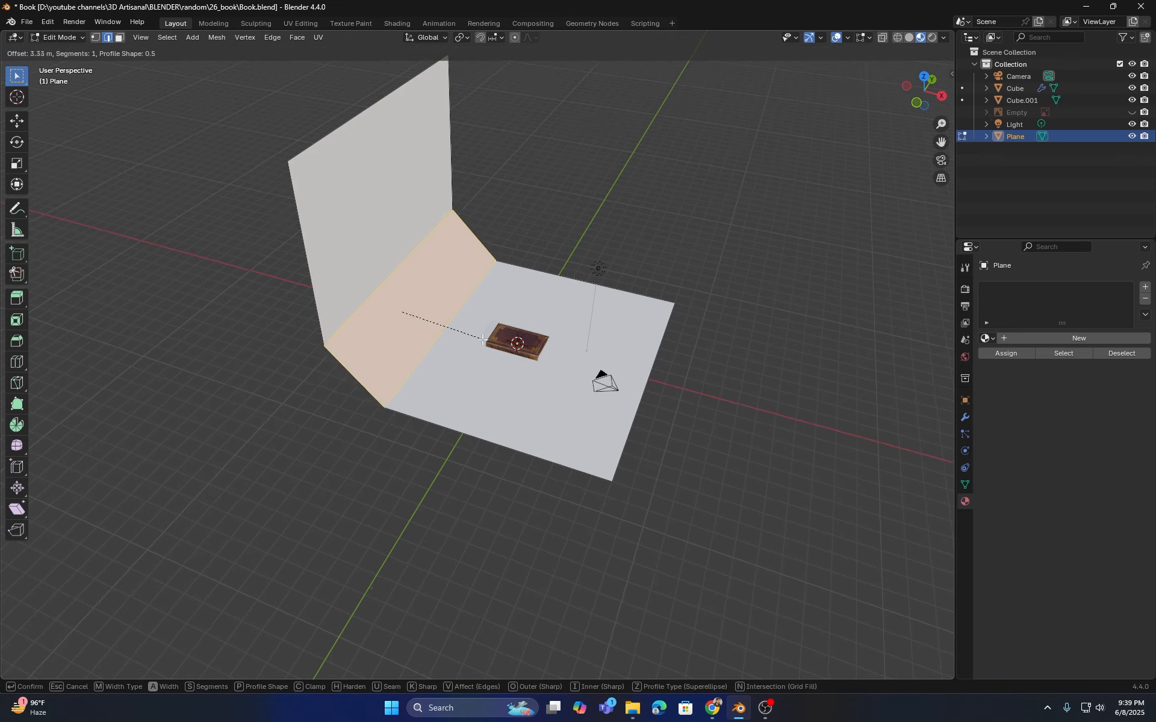
{"action": "scroll", "coordinate": [485, 341], "scroll_direction": "up", "scroll_amount": 8}
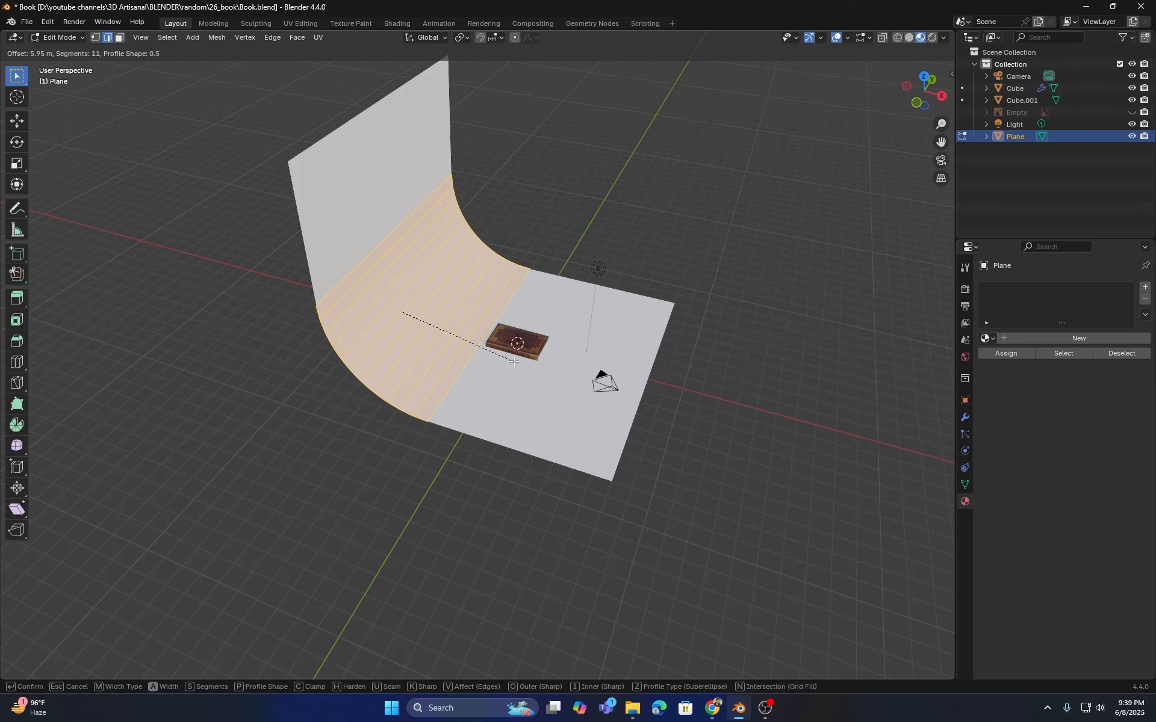
{"action": "scroll", "coordinate": [513, 362], "scroll_direction": "up", "scroll_amount": 1}
{"action": "left_click", "coordinate": [514, 362]}
{"action": "middle_click_drag", "start_coordinate": [513, 362], "coordinate": [640, 311]}
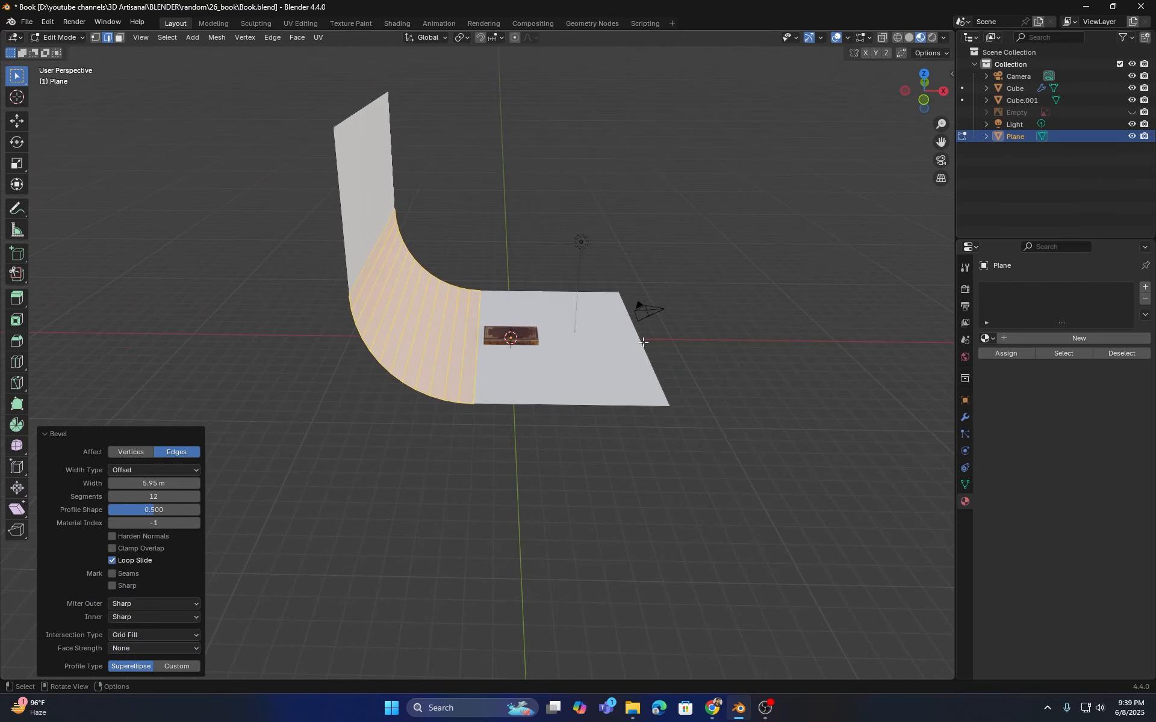
- Extend the floor by moving its front edge about 7.4 m along X
{"action": "key", "text": "alt+a"}
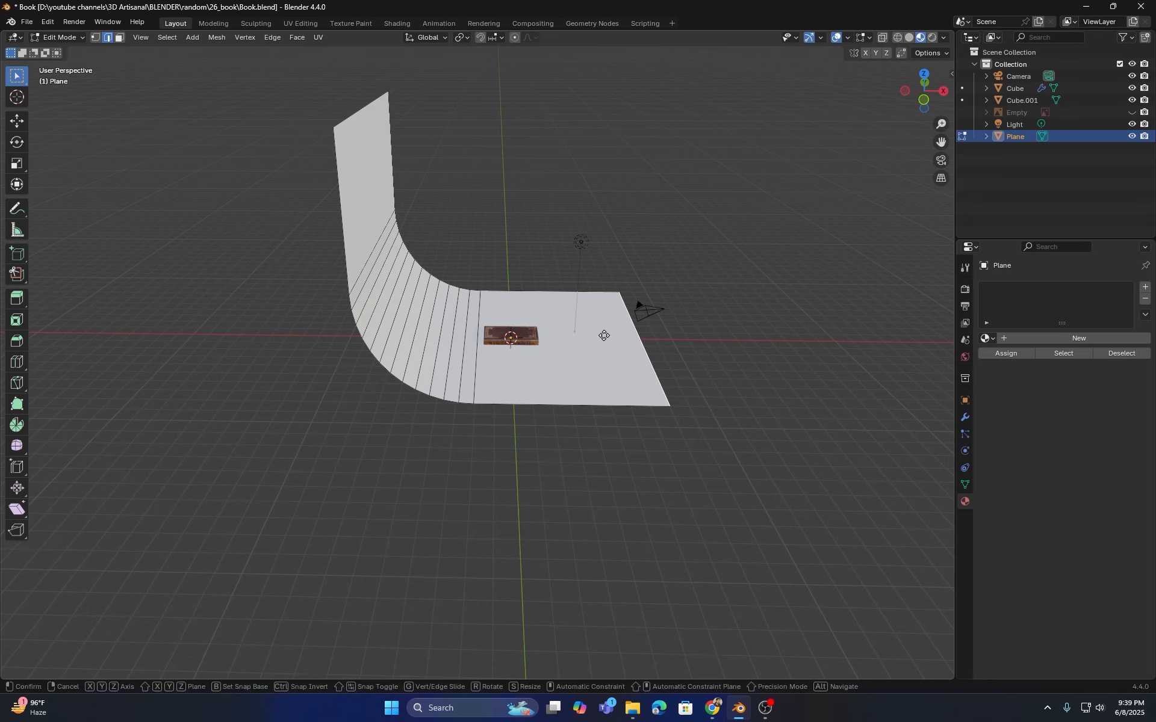
{"action": "key", "text": "g"}
{"action": "key", "text": "x"}
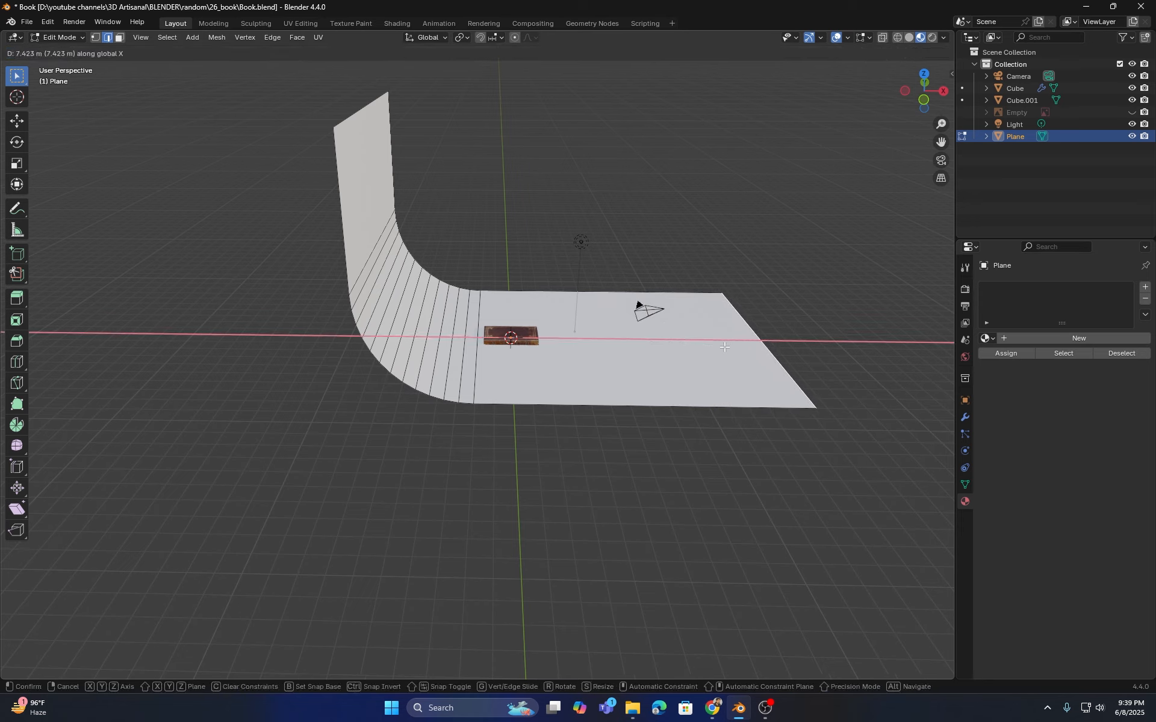
{"action": "left_click", "coordinate": [715, 349]}
- Shift the entire backdrop mesh about 3 m along negative X, return to Object Mode and check the framing through the camera
{"action": "key", "text": "a"}
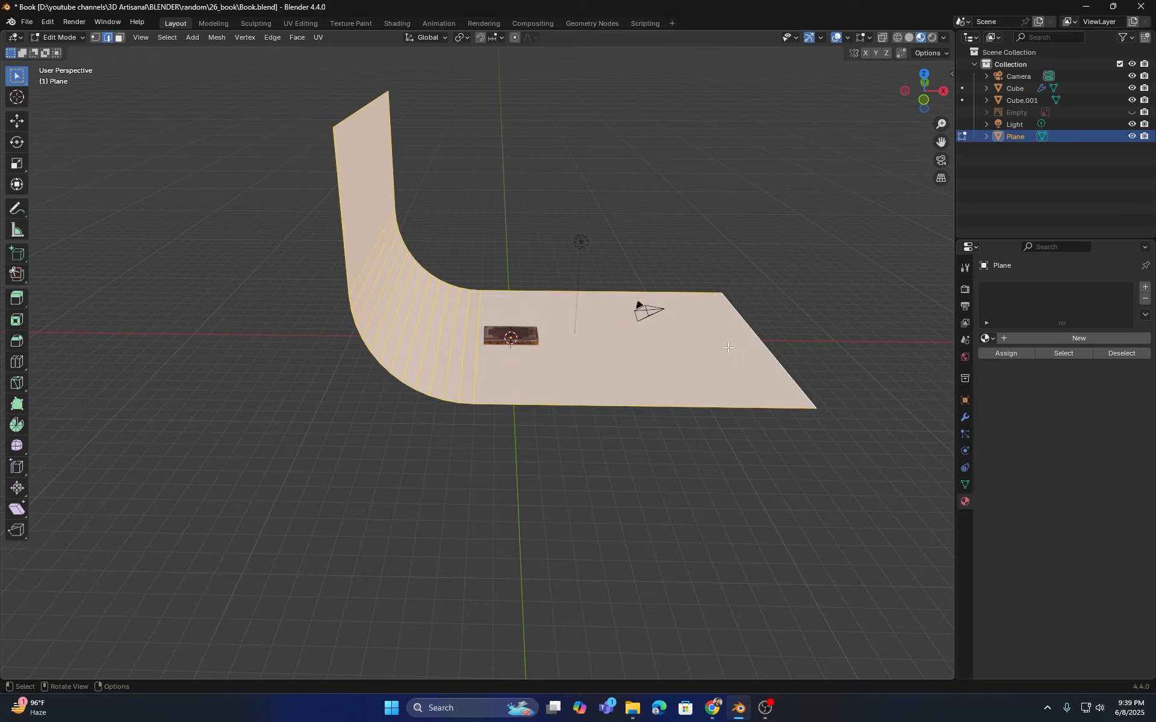
{"action": "key", "text": "g"}
{"action": "key", "text": "x"}
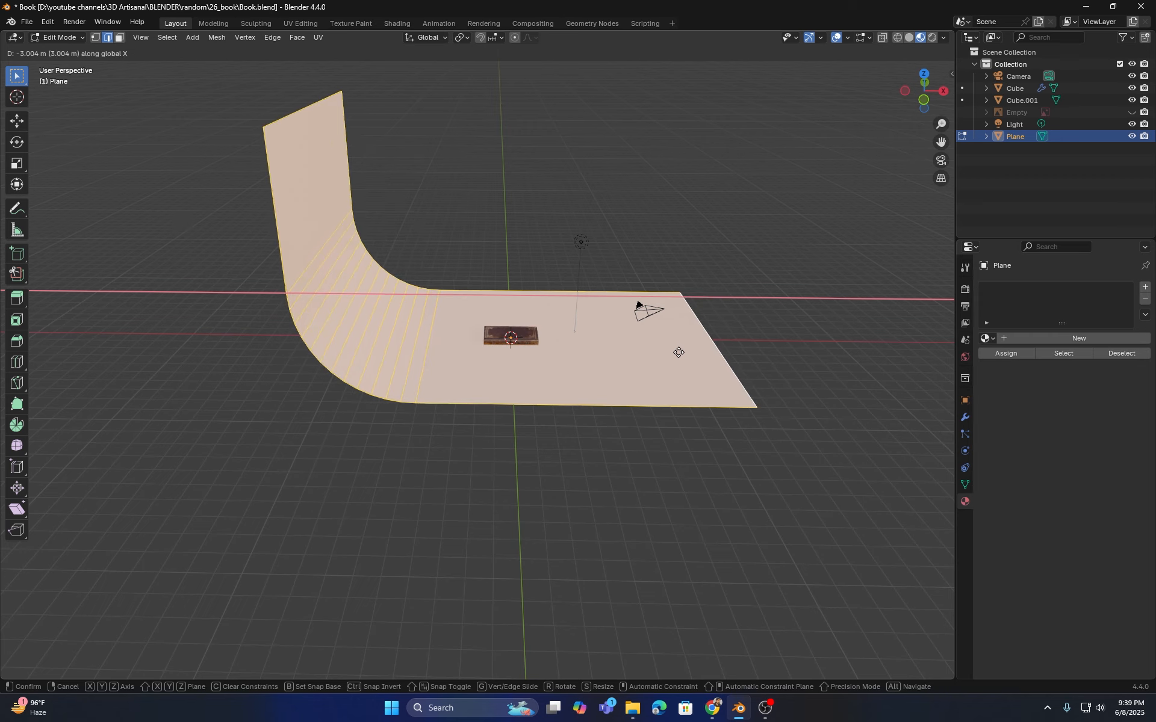
{"action": "left_click", "coordinate": [674, 353]}
{"action": "key", "text": "Tab"}
{"action": "middle_click_drag", "start_coordinate": [703, 366], "coordinate": [632, 352]}
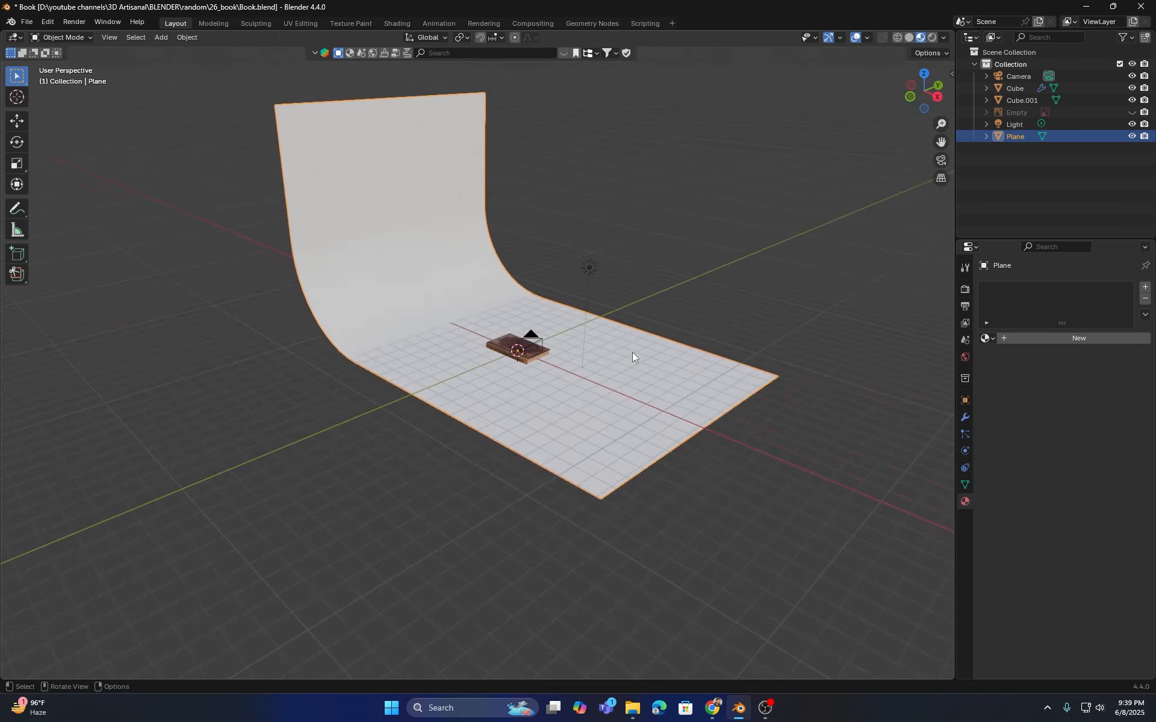
{"action": "key", "text": "KP_0"}
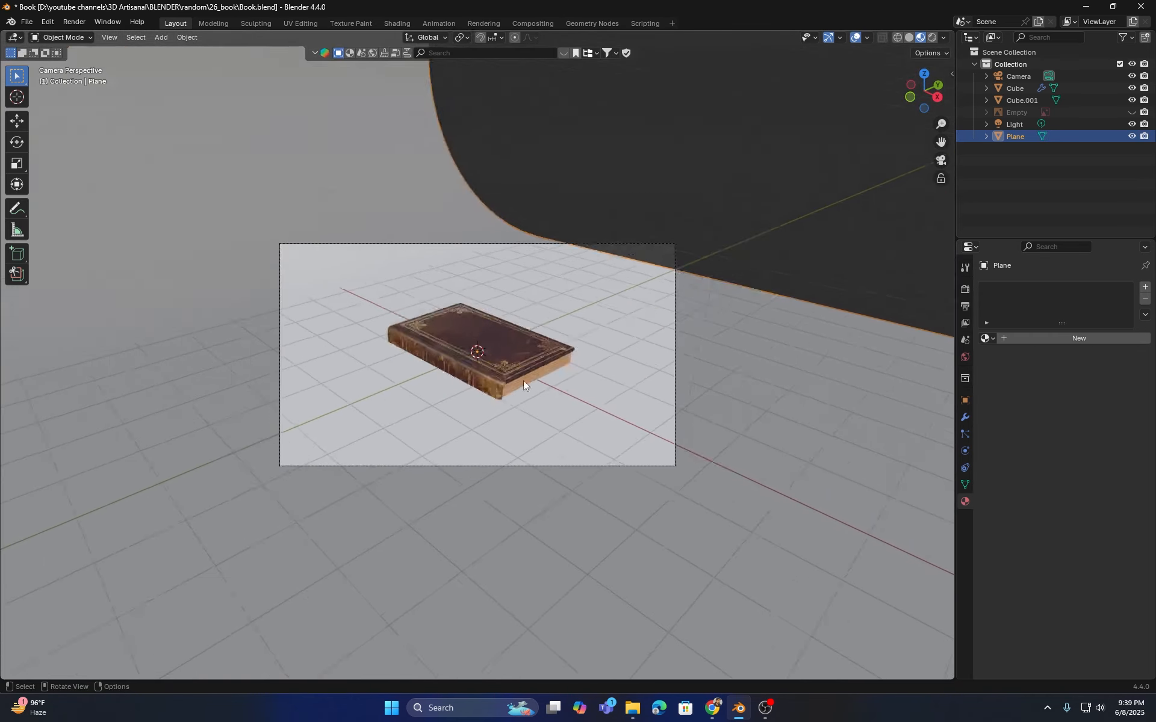
- Widen the backdrop by moving its positive-Y side edge outward along Y, return to Object Mode and check the framing through the camera
{"action": "key", "text": "KP_0"}
{"action": "middle_click_drag", "start_coordinate": [620, 312], "coordinate": [555, 323]}
{"action": "key", "text": "Tab"}
{"action": "key", "text": "alt+a"}
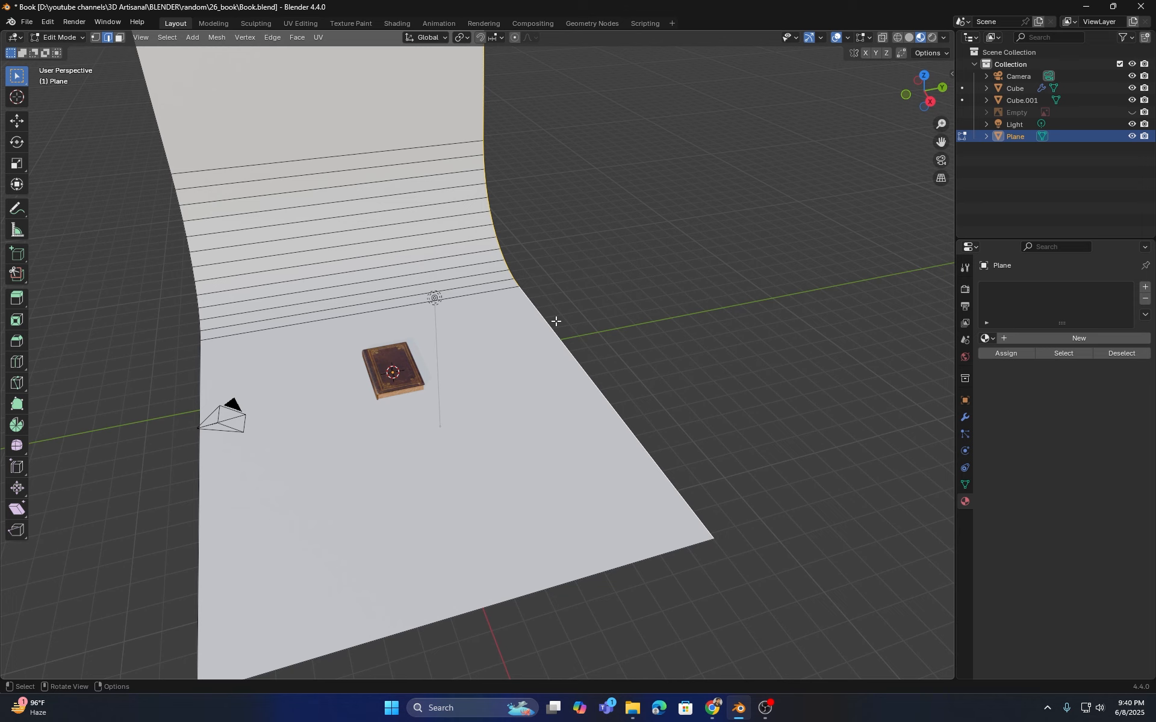
{"action": "key", "text": "g"}
{"action": "key", "text": "y"}
{"action": "left_click", "coordinate": [644, 311]}
{"action": "middle_click_drag", "start_coordinate": [471, 387], "coordinate": [504, 376]}
{"action": "key", "text": "Tab"}
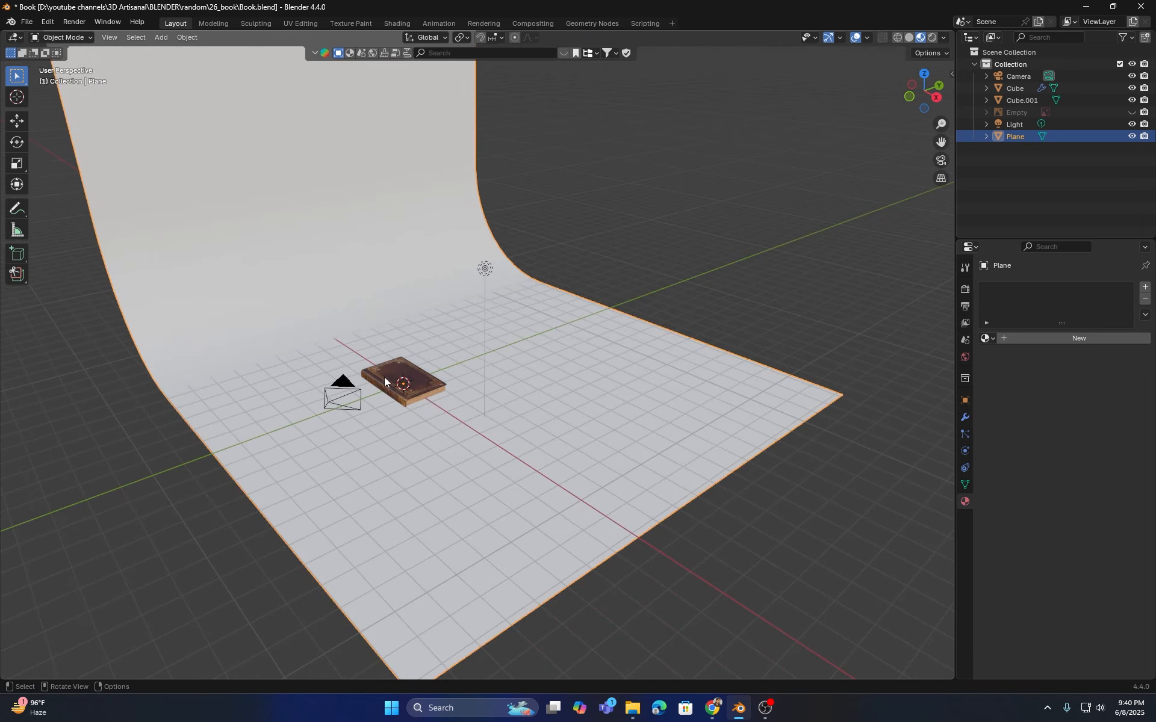
{"action": "scroll", "coordinate": [410, 394], "scroll_direction": "up", "scroll_amount": 2}
{"action": "key", "text": "KP_0"}
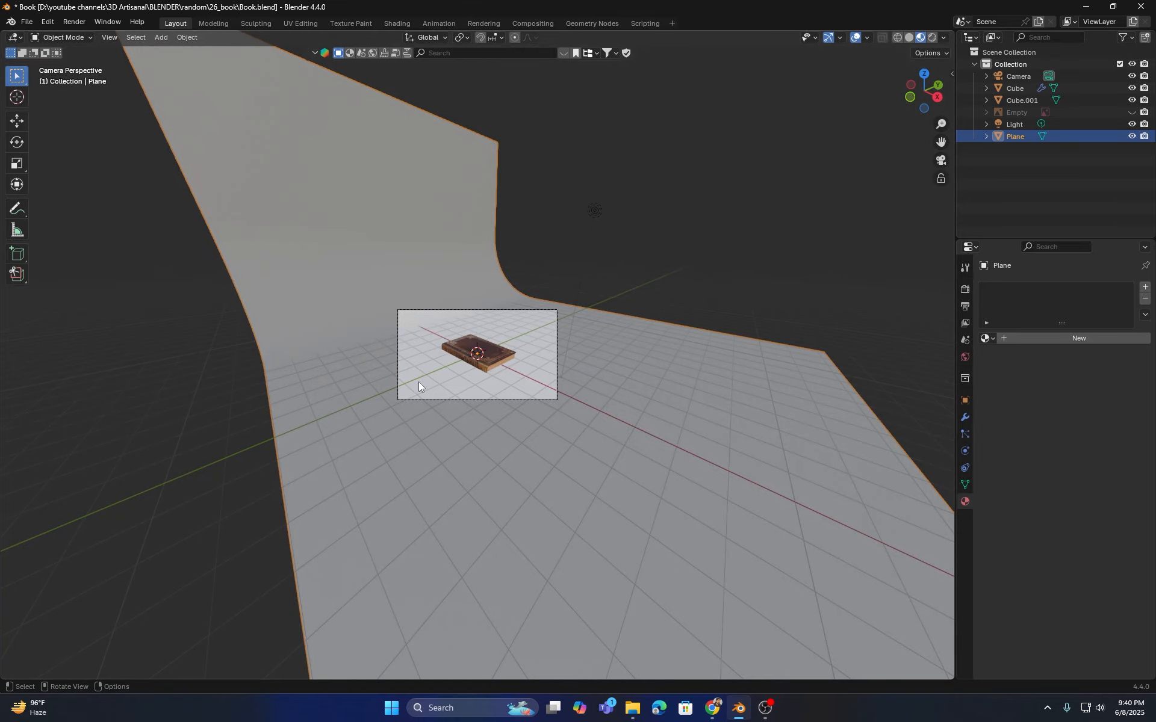
{"action": "key", "text": "Home"}
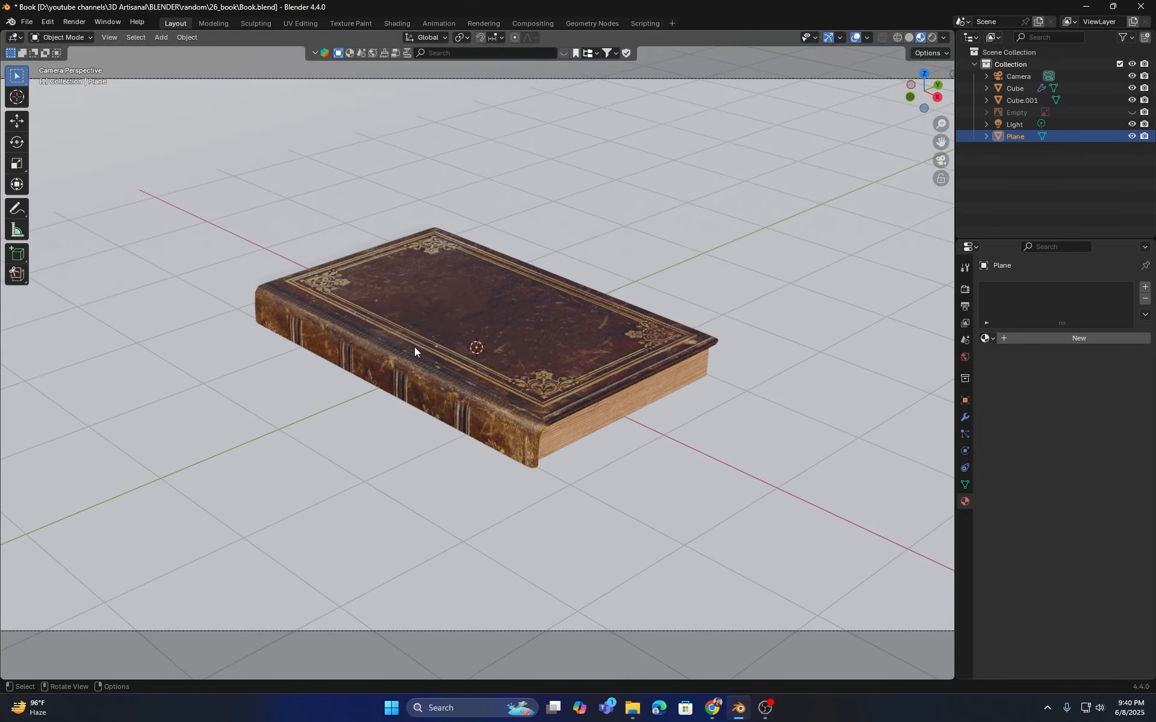
- Raise the book's cover and pages together about 0.32 m along Z so the book rests on the floor
{"action": "left_click", "coordinate": [466, 315]}
{"action": "left_click", "coordinate": [560, 410], "text": "shift"}
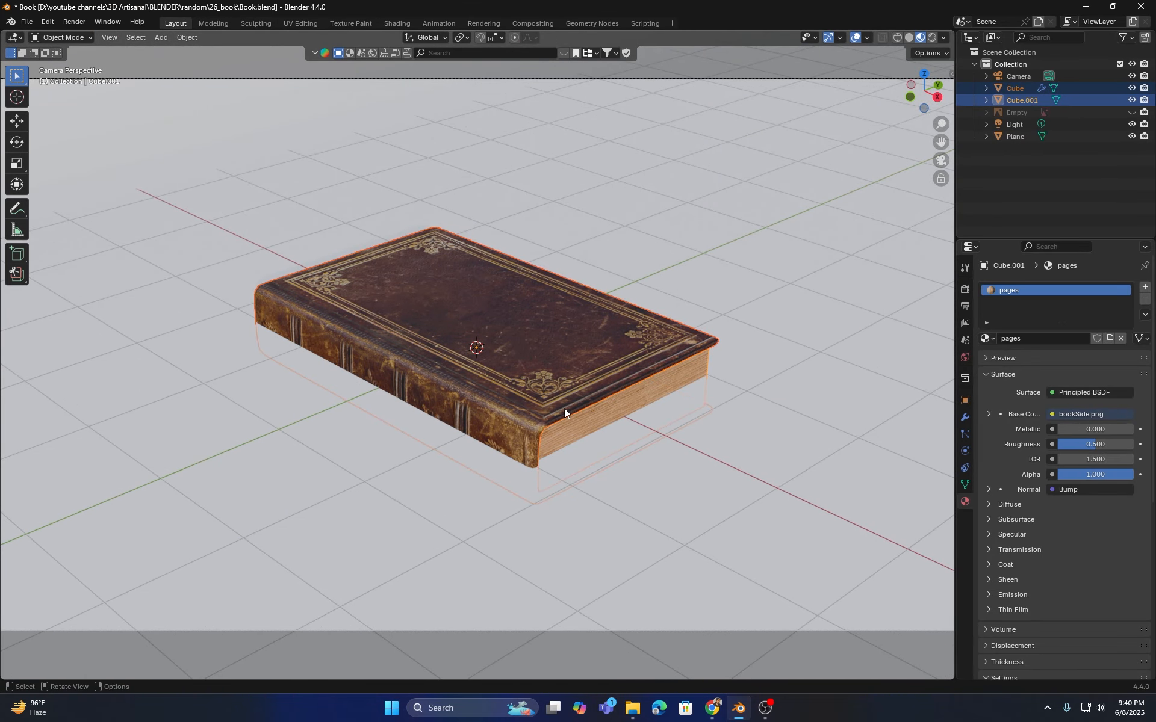
{"action": "key", "text": "g"}
{"action": "key", "text": "z"}
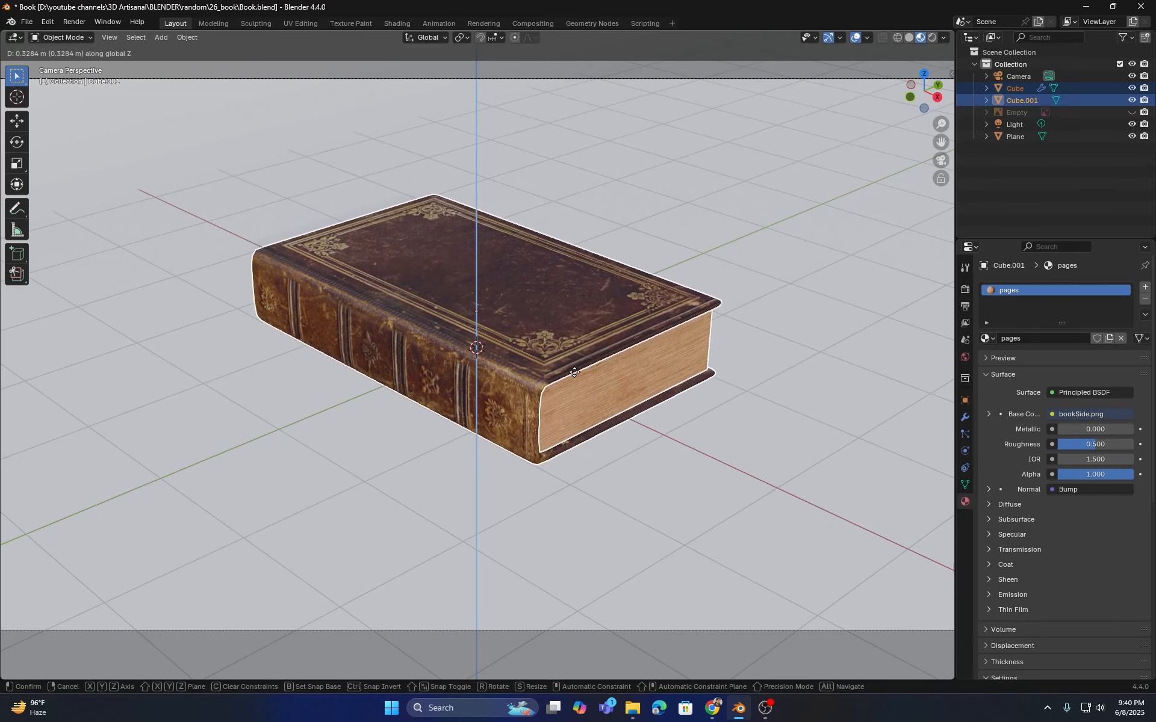
{"action": "left_click", "coordinate": [541, 346]}
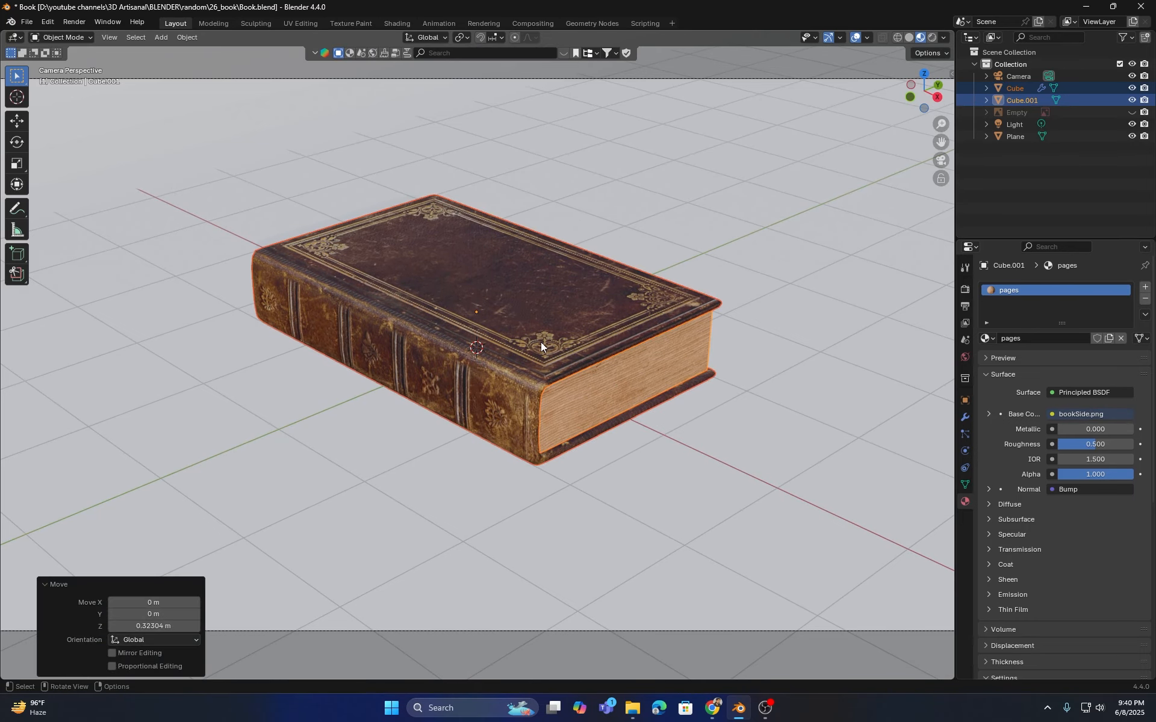
- Duplicate the book about 0.68 m up along Z and rotate the copy about 12.8° around Z
{"action": "key", "text": "shift+d"}
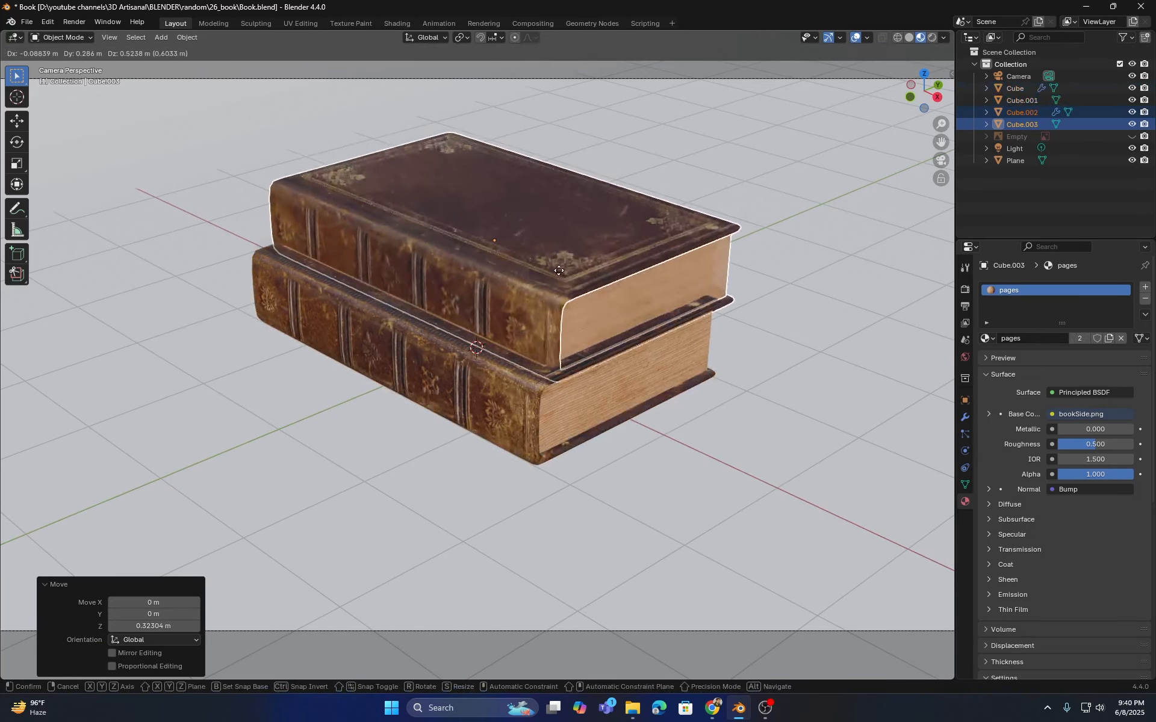
{"action": "key", "text": "z"}
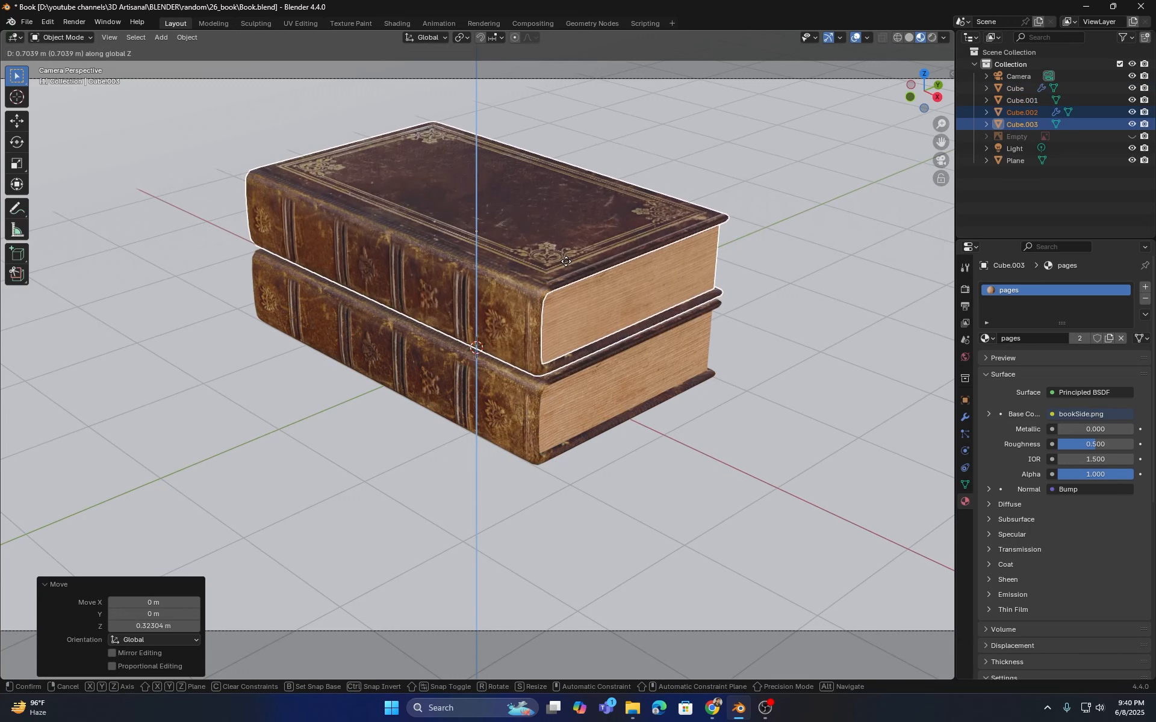
{"action": "left_click", "coordinate": [565, 262]}
{"action": "key", "text": "r"}
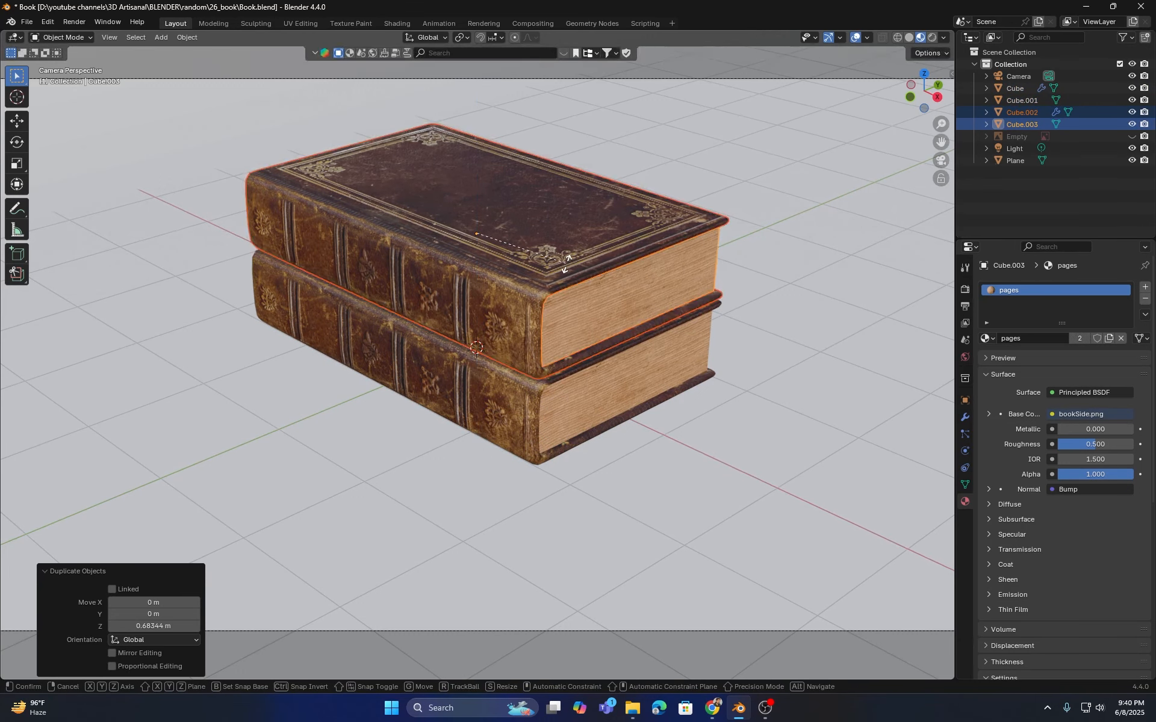
{"action": "key", "text": "z"}
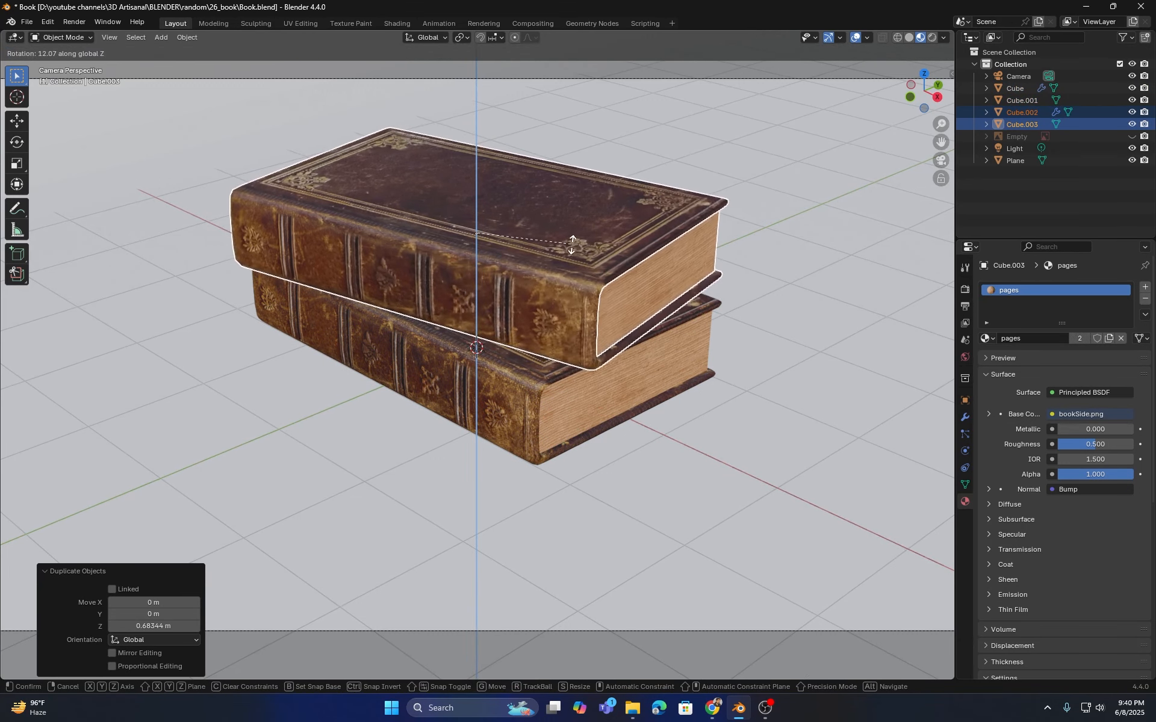
{"action": "left_click", "coordinate": [572, 244]}
{"action": "scroll", "coordinate": [571, 253], "scroll_direction": "down", "scroll_amount": 3}
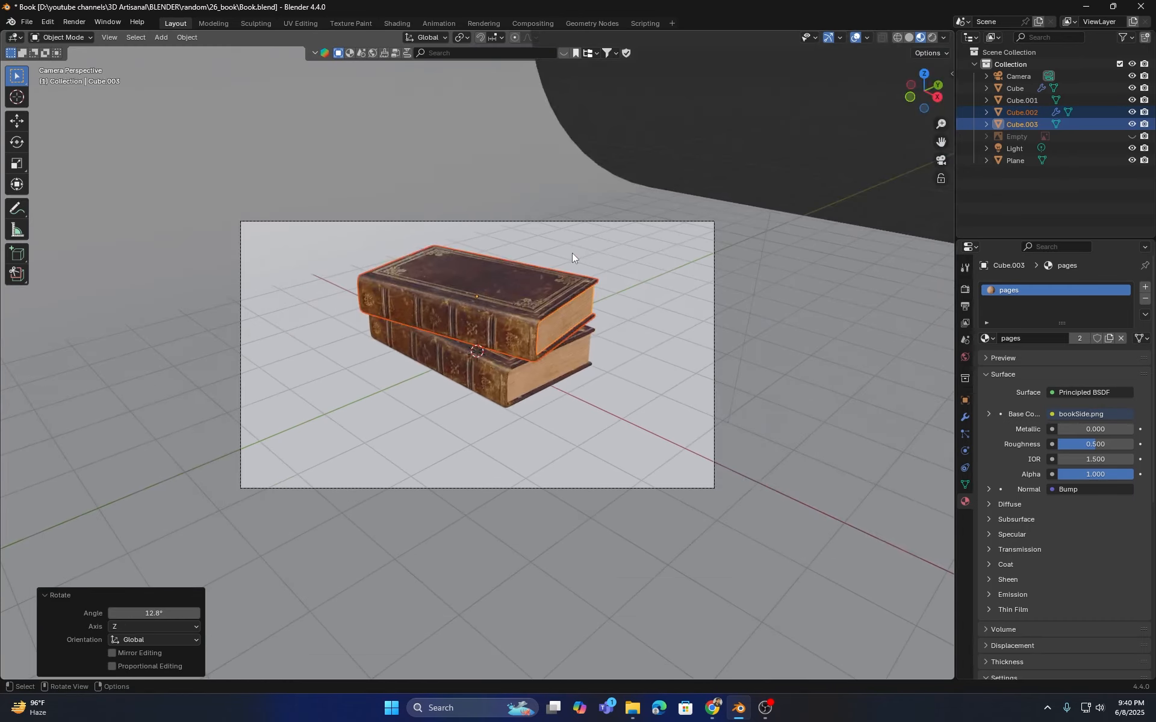
- Add an area light at the origin and raise it about 4 m along Z above the books
{"action": "middle_click_drag", "start_coordinate": [572, 252], "coordinate": [532, 378]}
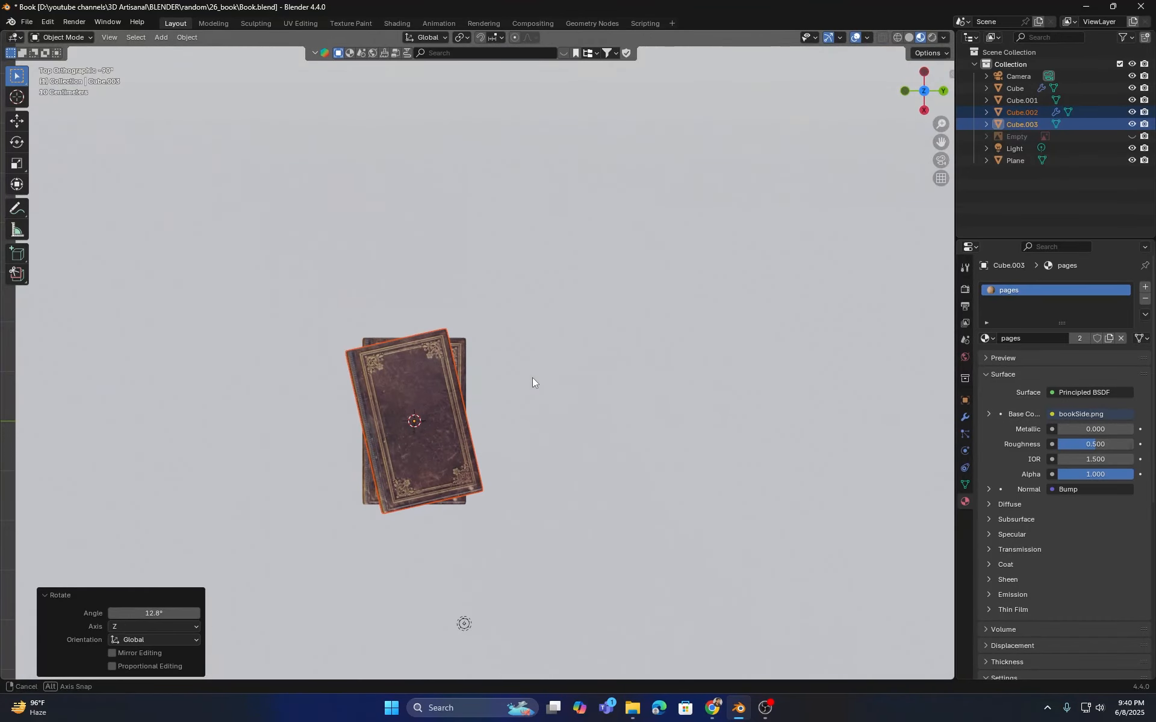
{"action": "key", "text": "shift+a"}
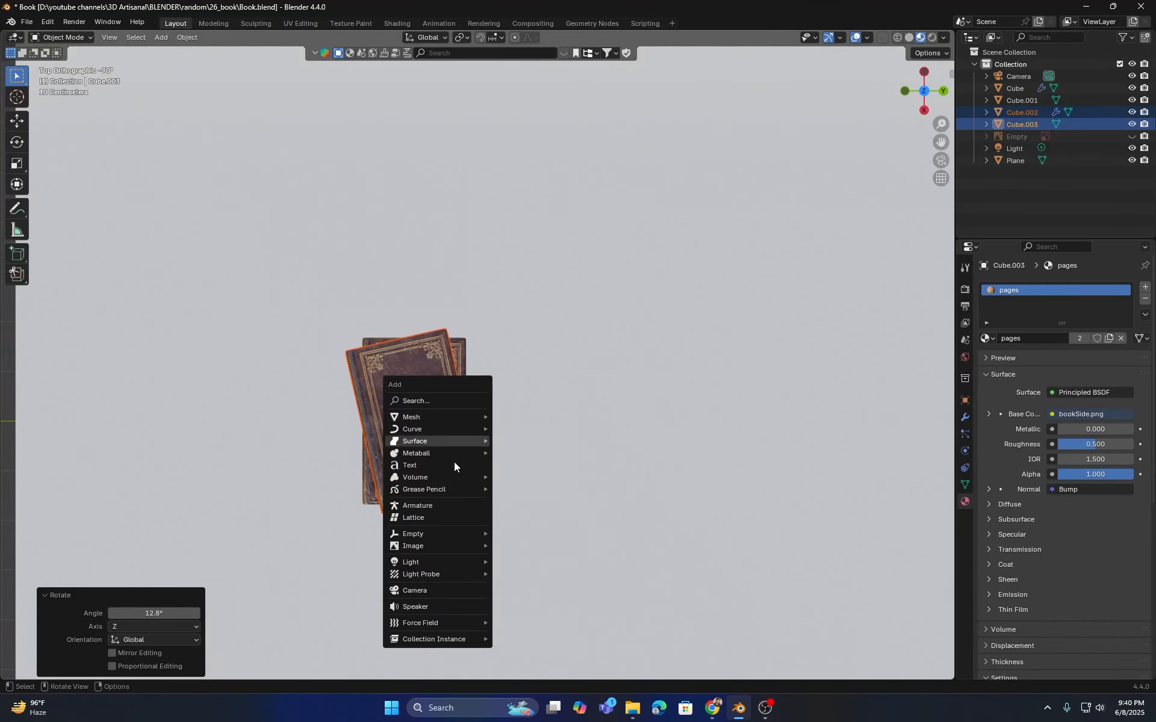
{"action": "mouse_move", "coordinate": [420, 561]}
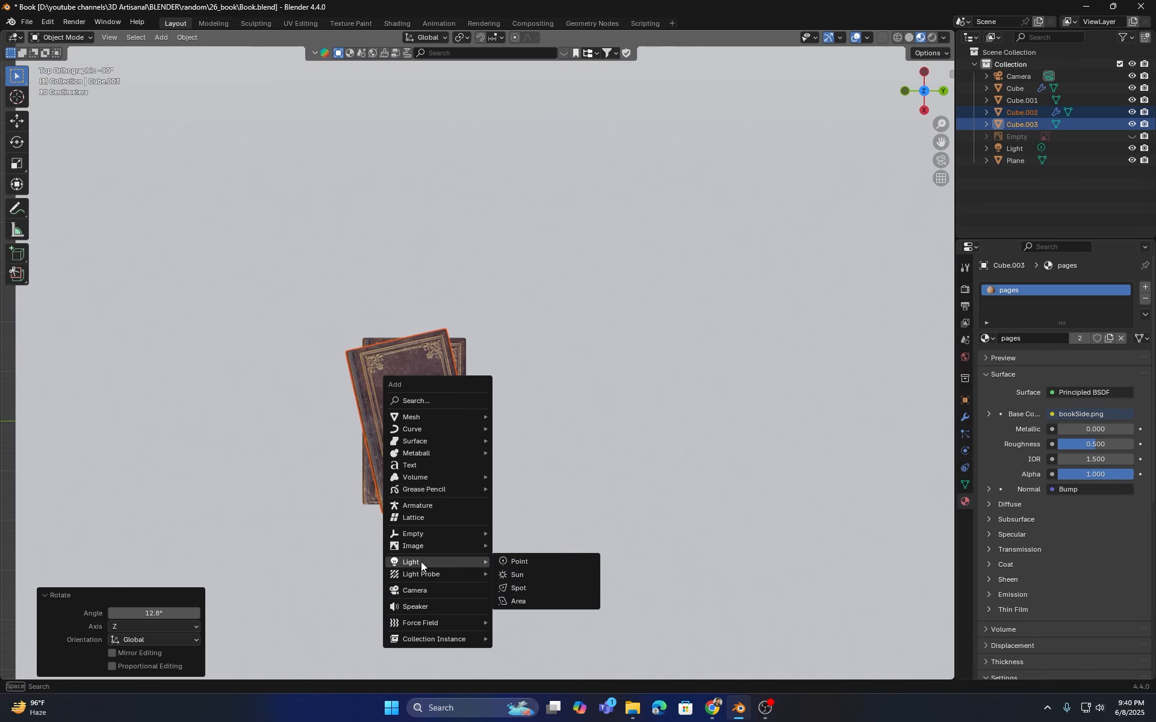
{"action": "left_click", "coordinate": [525, 599]}
{"action": "middle_click_drag", "start_coordinate": [411, 435], "coordinate": [496, 361]}
{"action": "key", "text": "g"}
{"action": "key", "text": "z"}
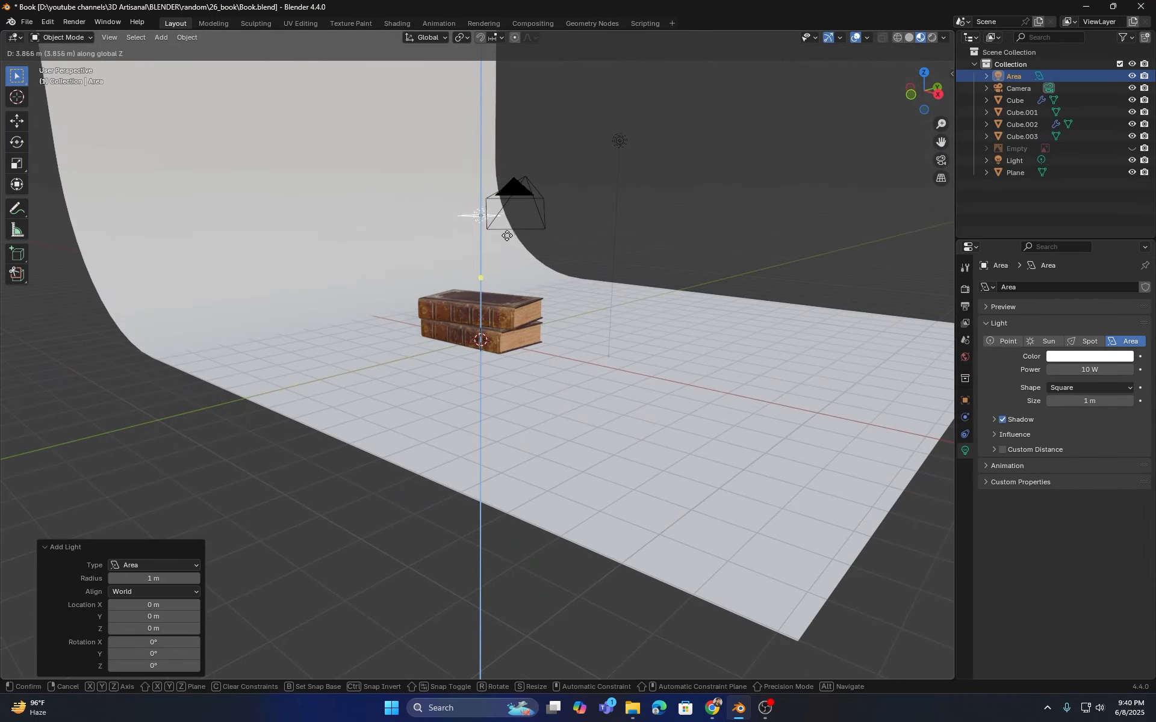
{"action": "left_click", "coordinate": [519, 246]}
- Scale the area light up by a factor of about 10.17
{"action": "middle_click_drag", "start_coordinate": [519, 246], "coordinate": [490, 292]}
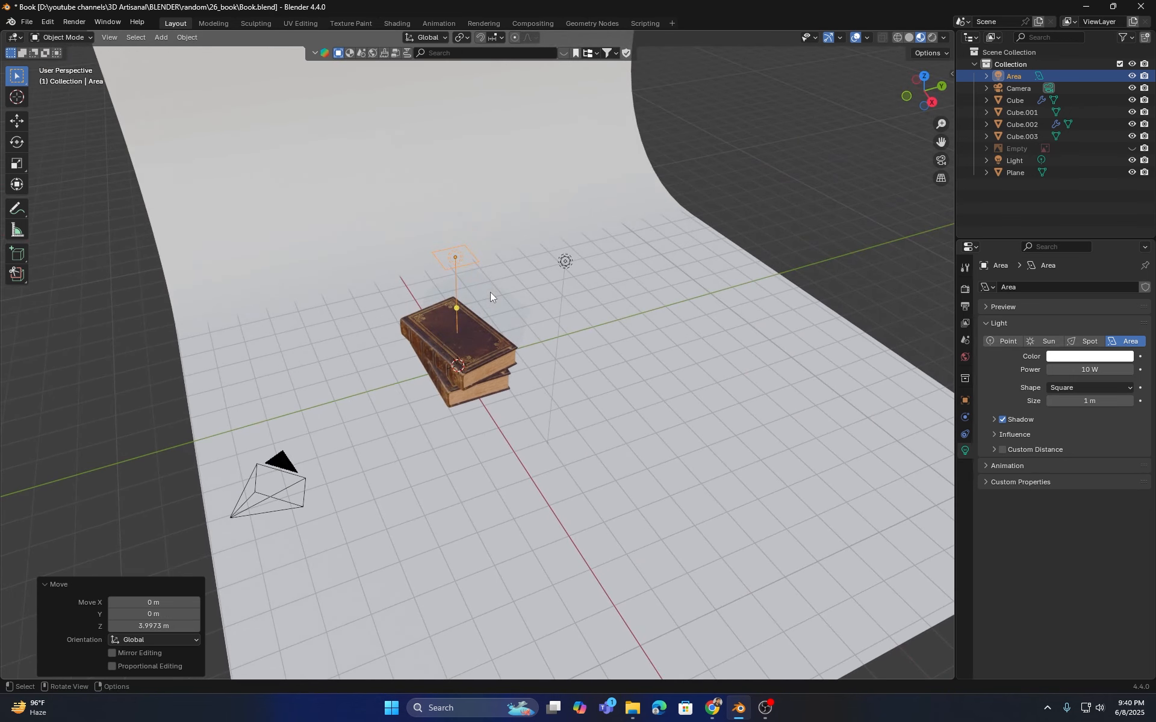
{"action": "key", "text": "s"}
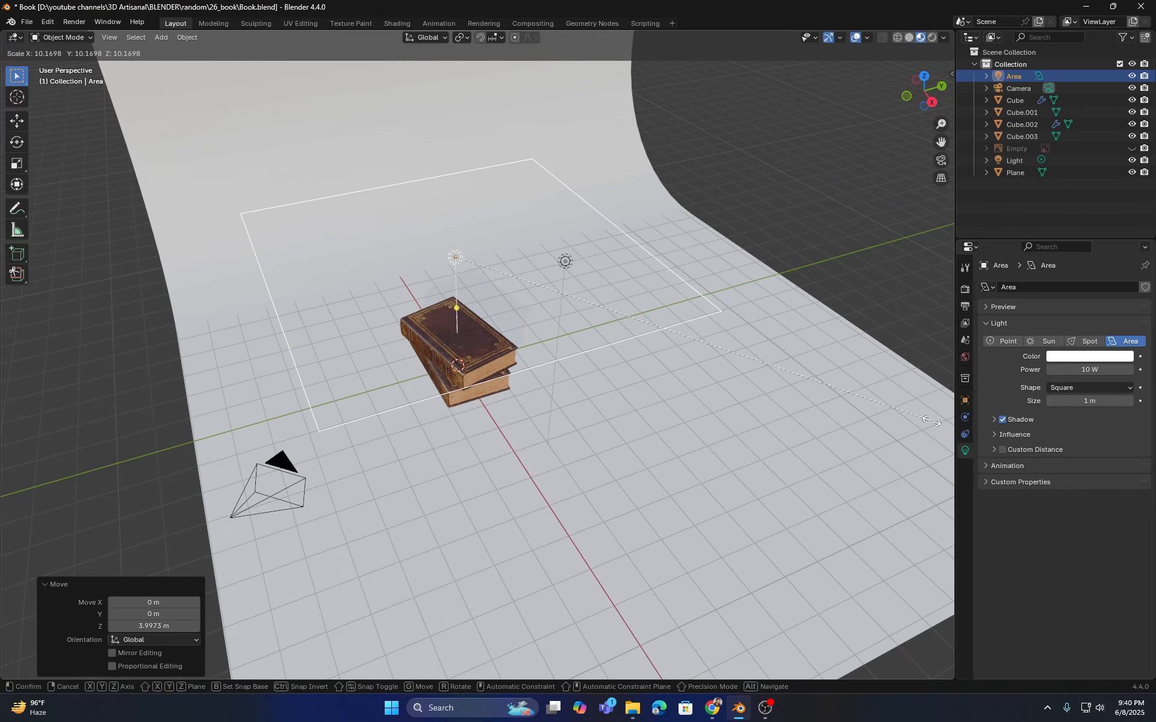
{"action": "left_click", "coordinate": [933, 422]}
{"action": "middle_click_drag", "start_coordinate": [933, 421], "coordinate": [558, 331]}
- Switch the viewport to rendered shading and examine the lighting on the books through the camera
{"action": "left_click", "coordinate": [932, 38]}
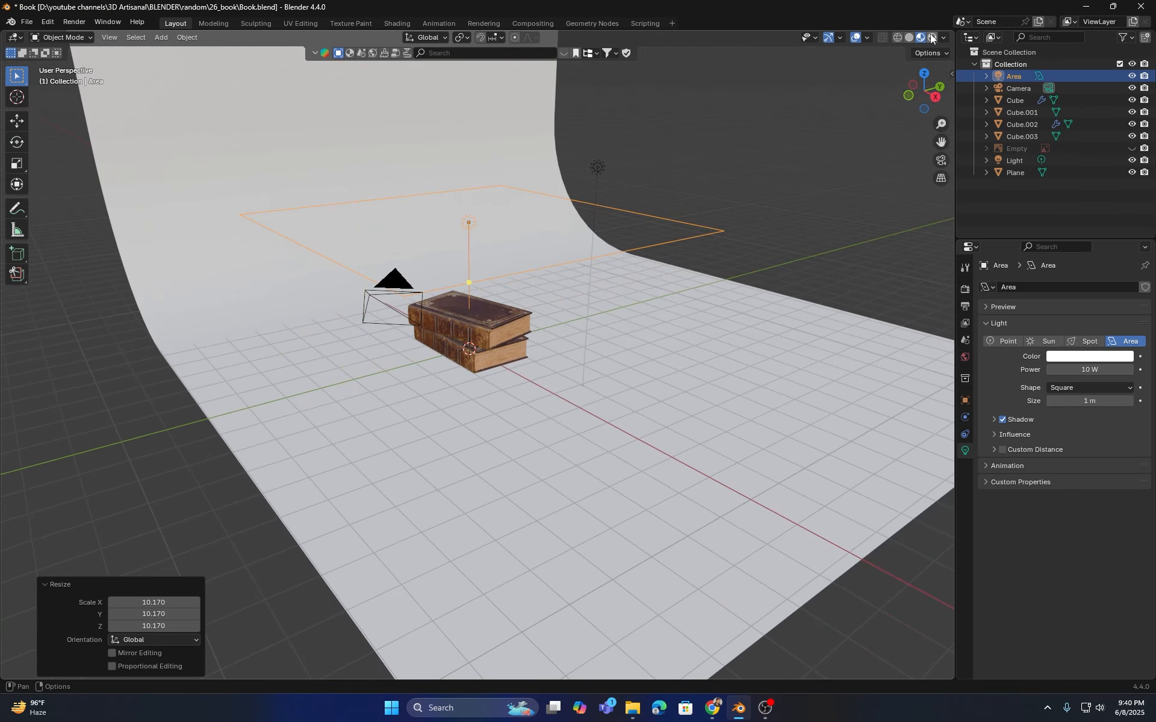
{"action": "scroll", "coordinate": [522, 293], "scroll_direction": "up", "scroll_amount": 5}
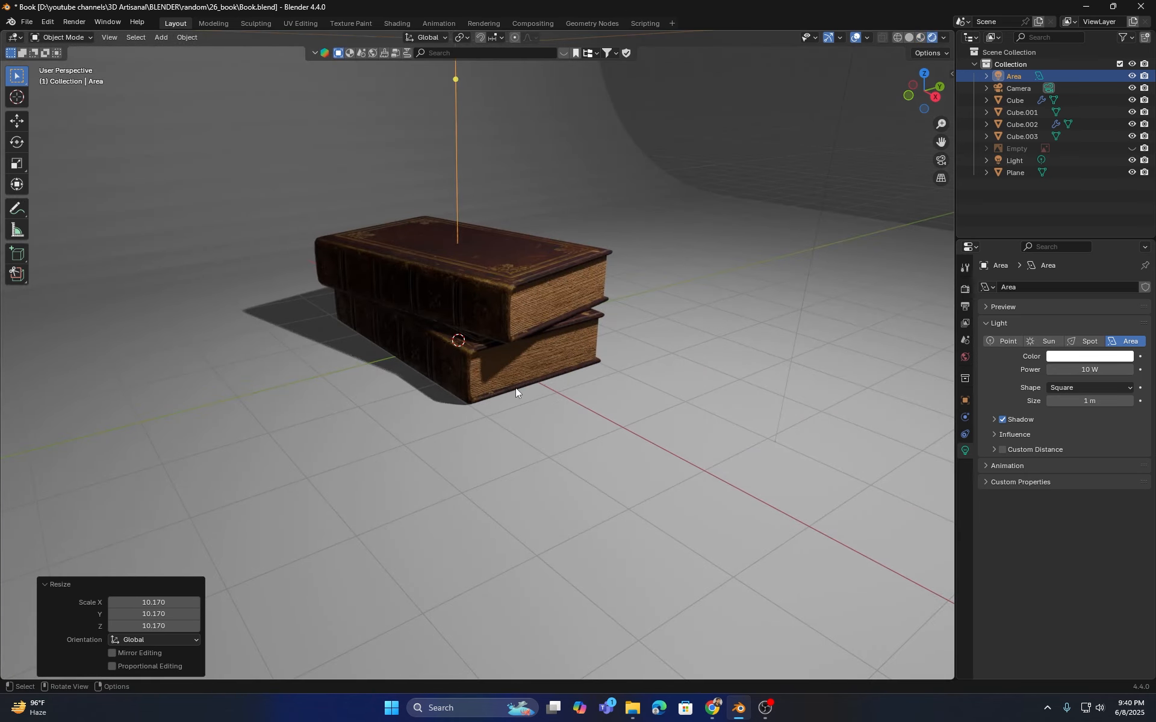
{"action": "key", "text": "KP_0"}
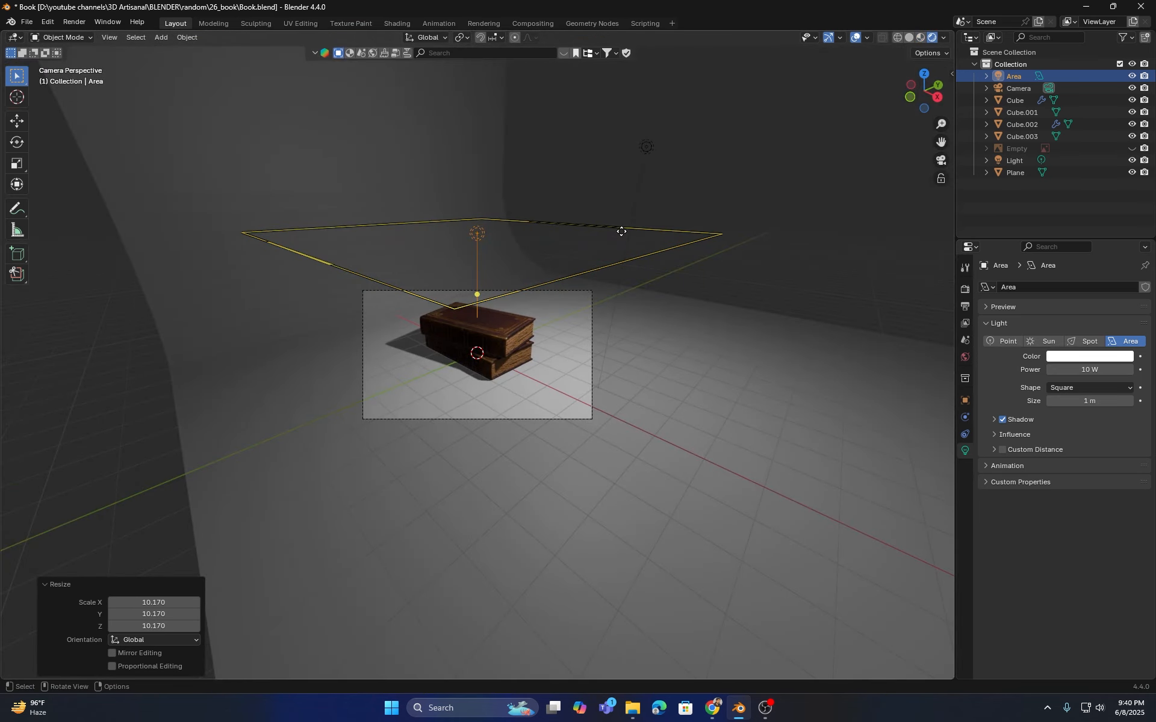
{"action": "key", "text": "Home"}
{"action": "scroll", "coordinate": [523, 366], "scroll_direction": "up", "scroll_amount": 1}
{"action": "middle_click_drag", "start_coordinate": [542, 346], "coordinate": [515, 390], "text": "shift"}
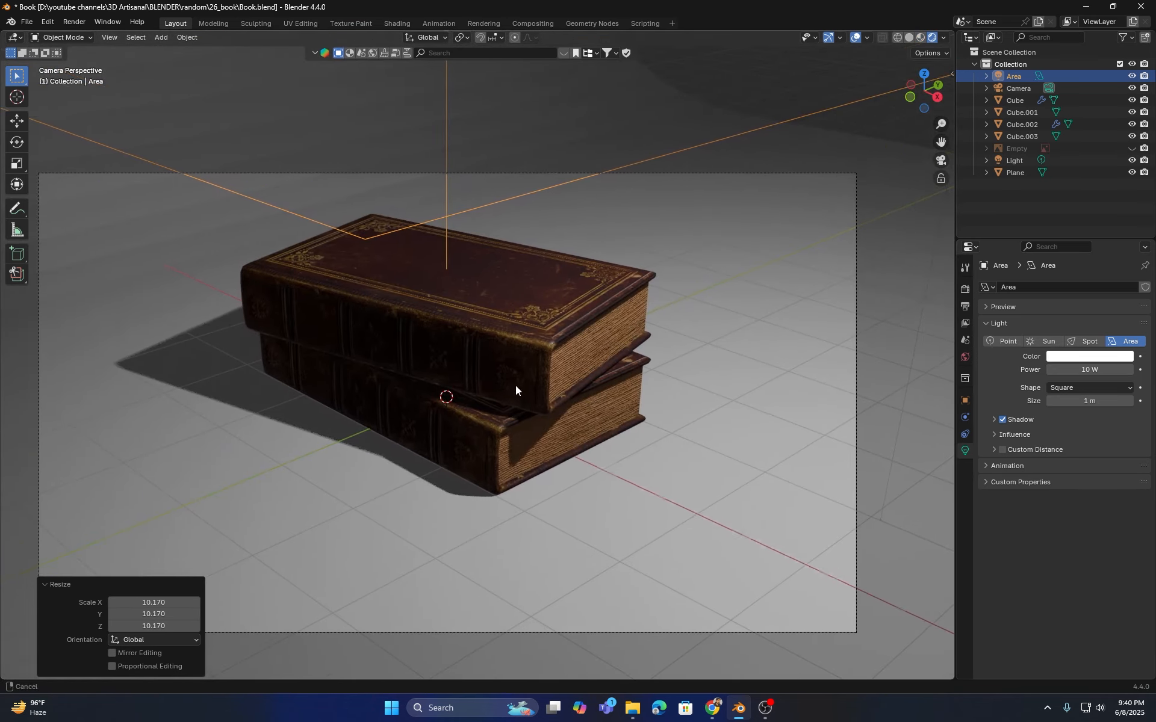
{"action": "scroll", "coordinate": [512, 369], "scroll_direction": "up", "scroll_amount": 1}
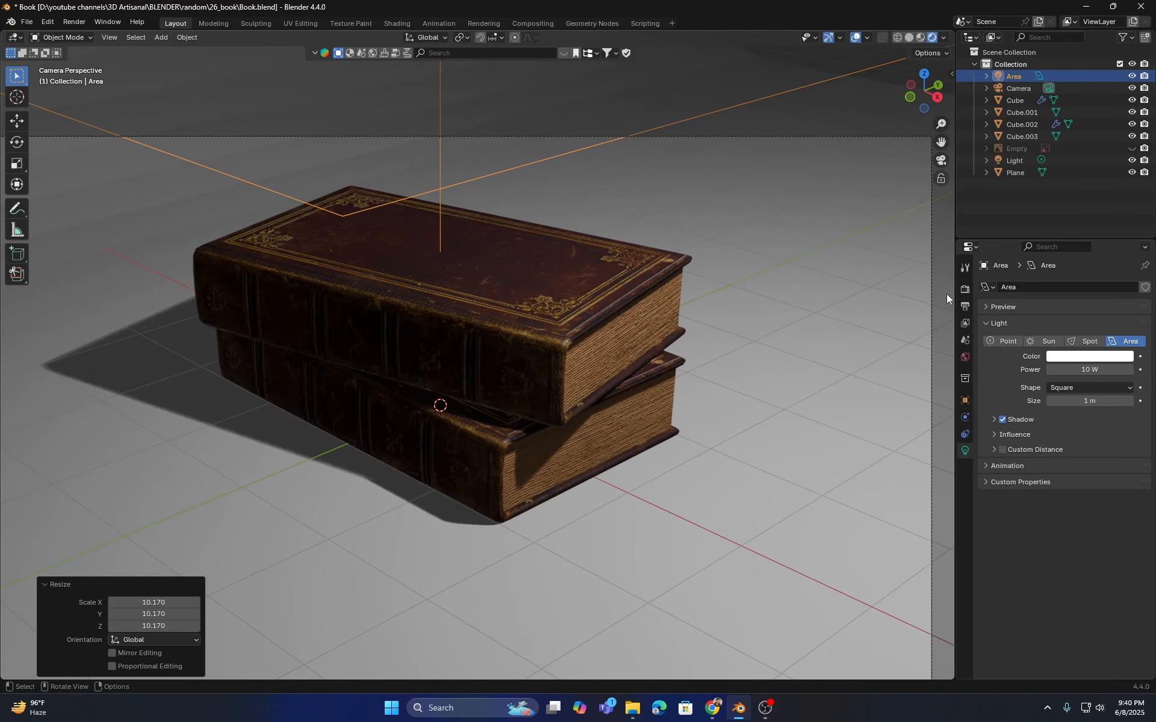
- Set the render engine to Cycles
{"action": "left_click", "coordinate": [966, 289]}
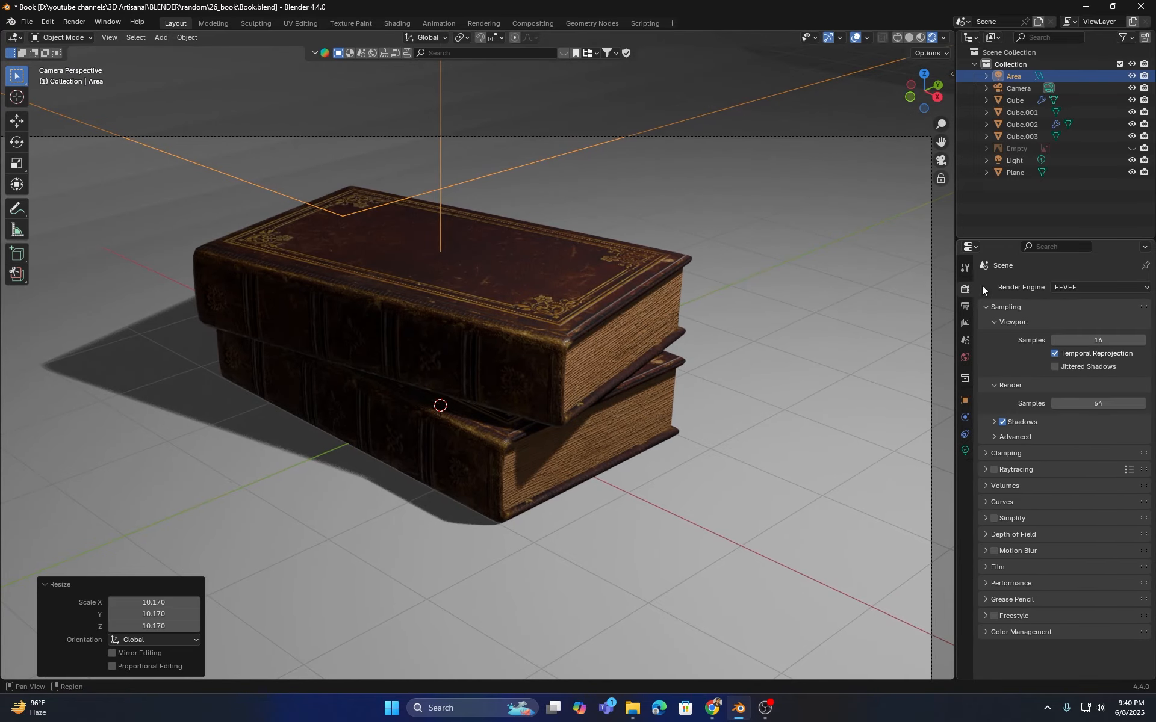
{"action": "left_click", "coordinate": [1105, 287]}
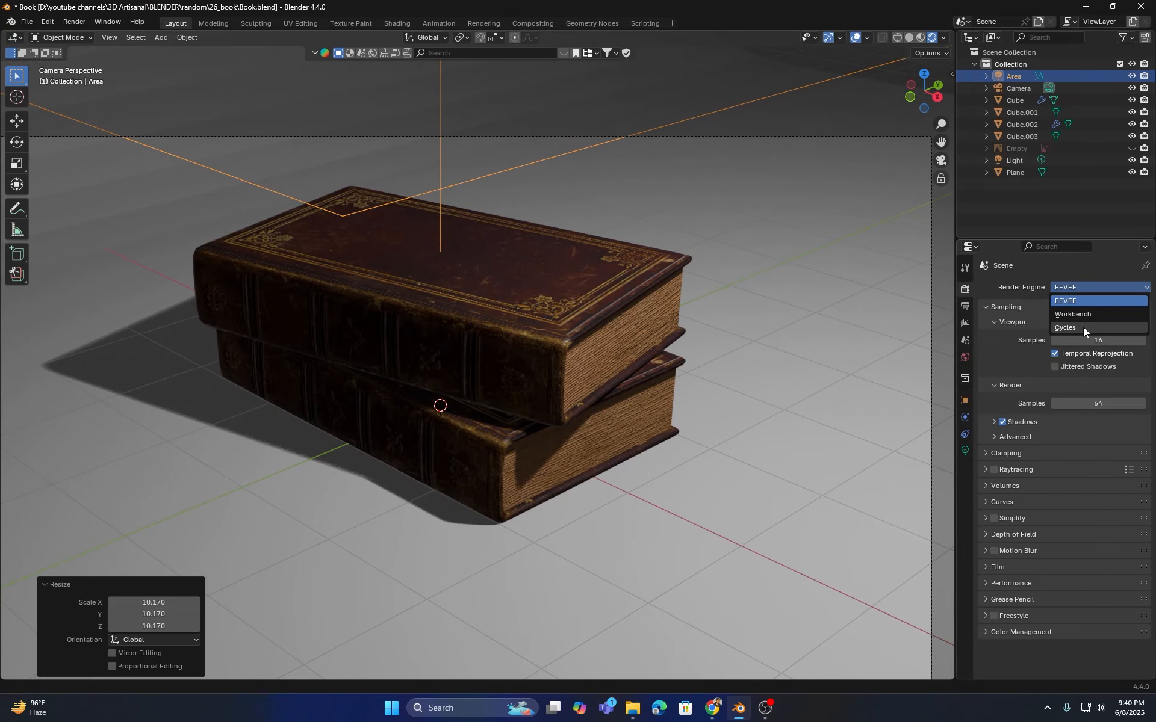
{"action": "left_click", "coordinate": [1082, 327]}
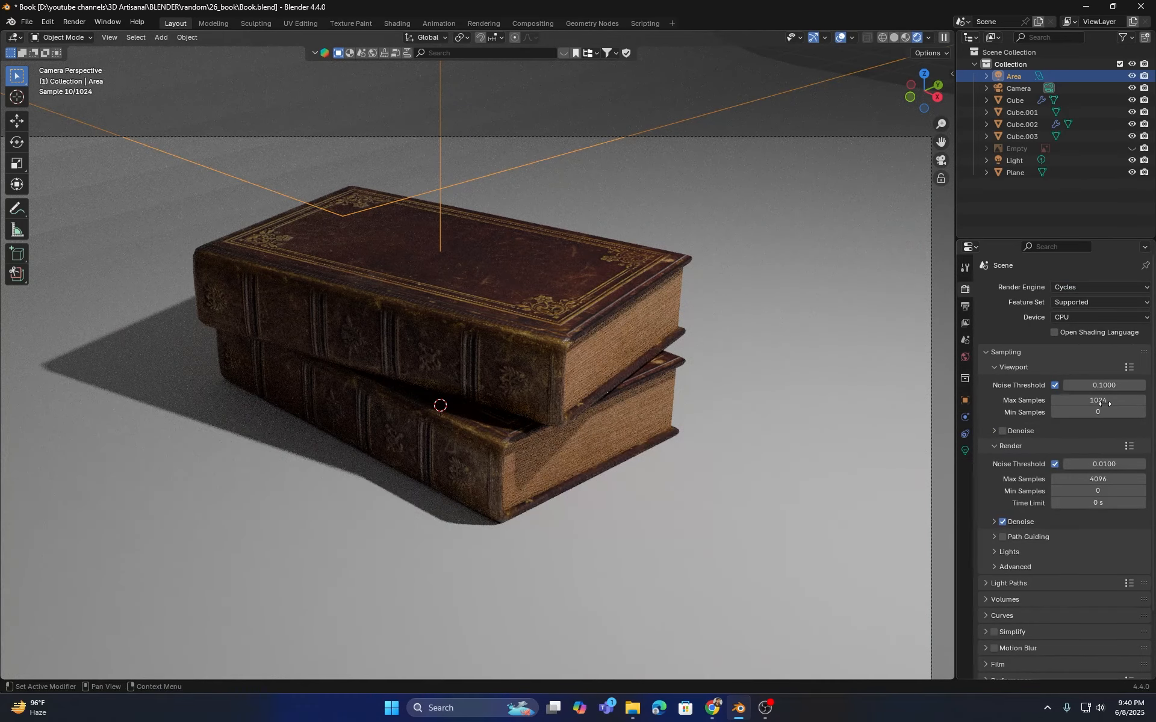
- Increase the area light's power, trying 50 W first and settling on 300 W
{"action": "left_click", "coordinate": [965, 451]}
{"action": "left_click", "coordinate": [1087, 369]}
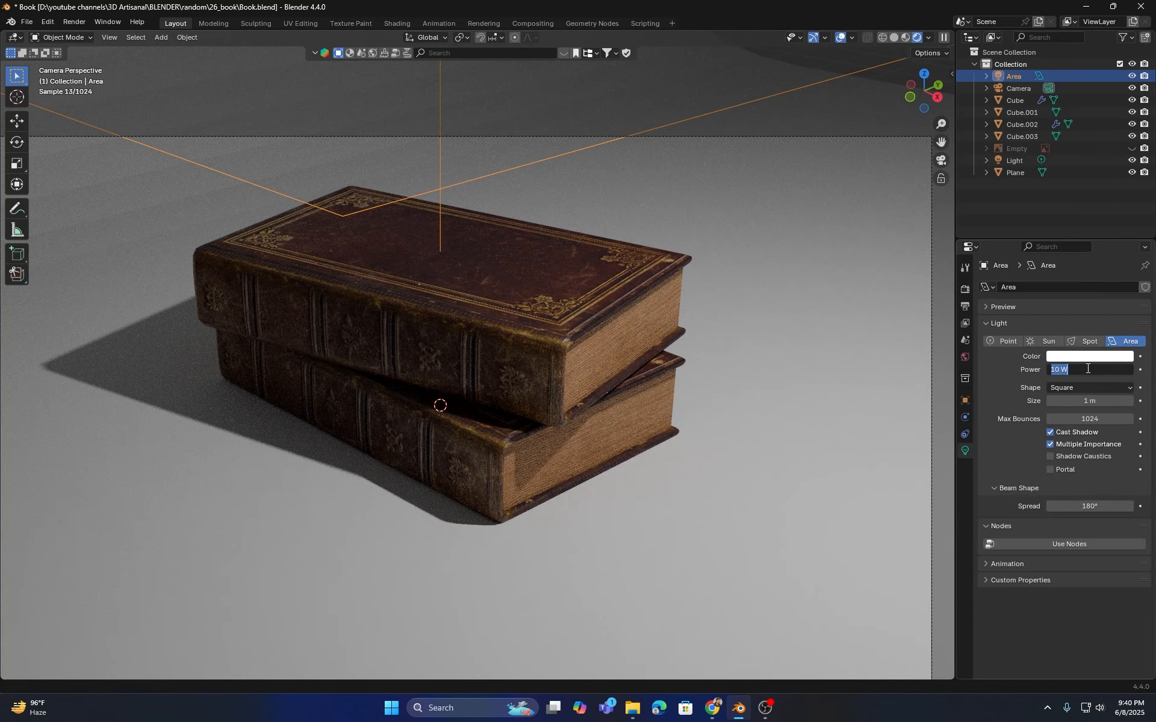
{"action": "type", "text": "50"}
{"action": "key", "text": "Return"}
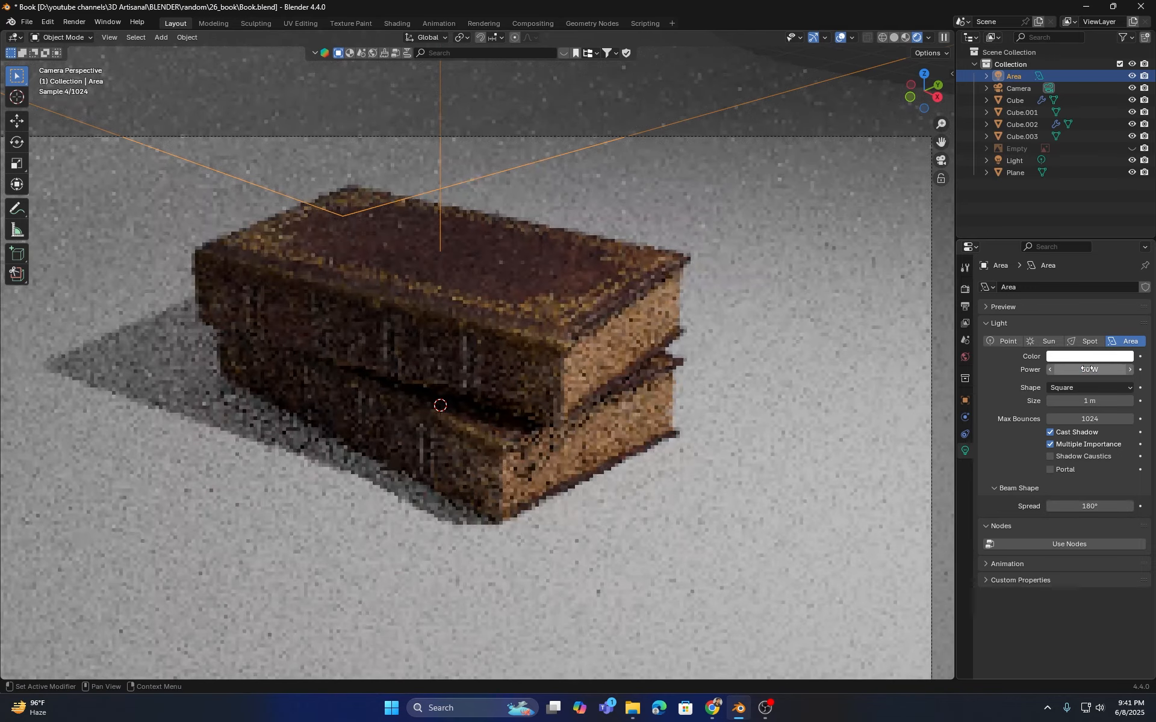
{"action": "left_click", "coordinate": [1087, 369]}
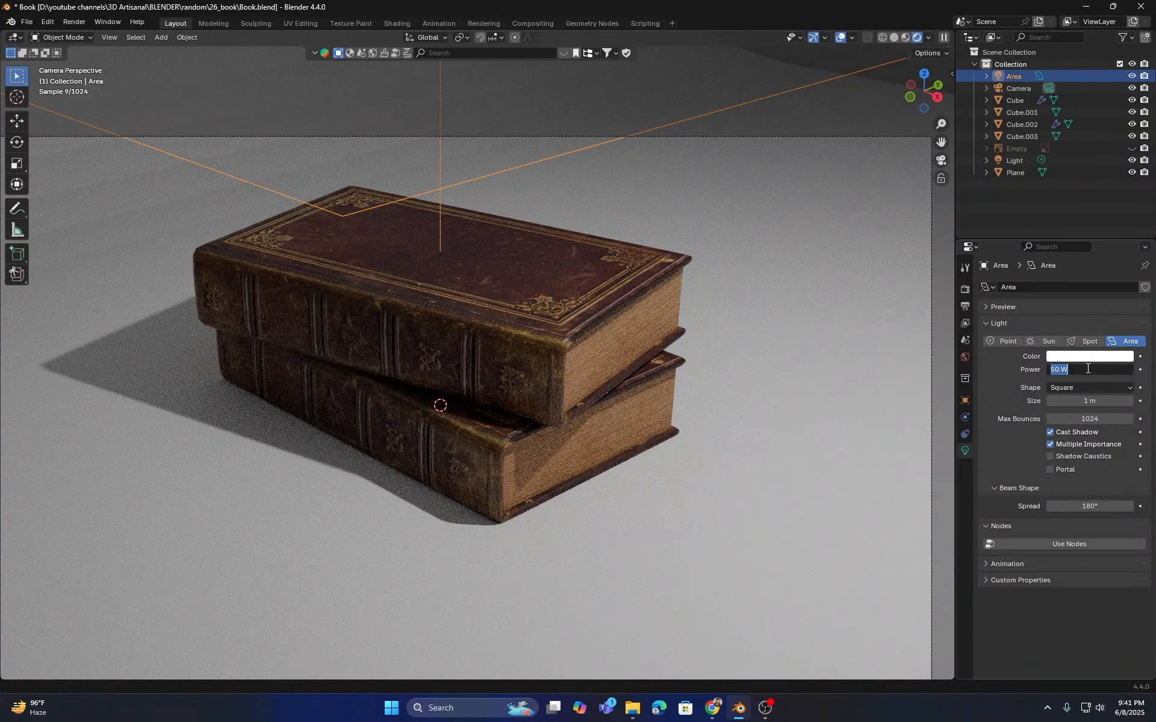
{"action": "type", "text": "300"}
{"action": "key", "text": "Return"}
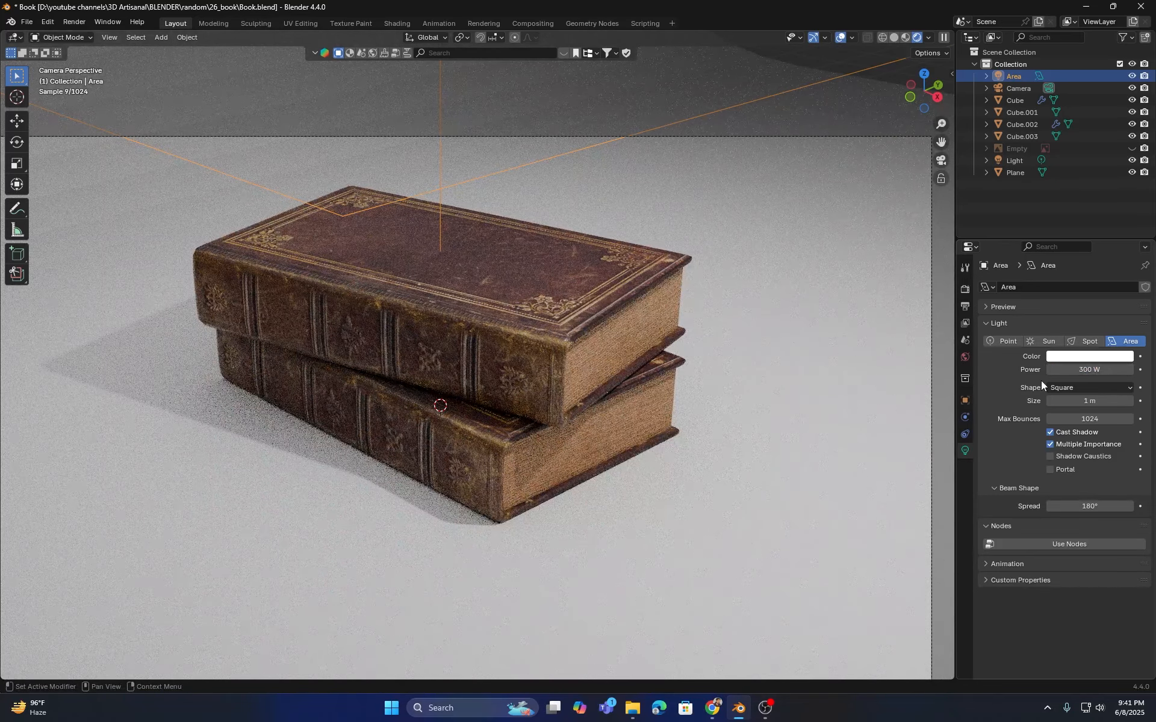
- Switch the viewport back to material preview and set the transform pivot point to 3D Cursor
{"action": "scroll", "coordinate": [558, 243], "scroll_direction": "down", "scroll_amount": 5}
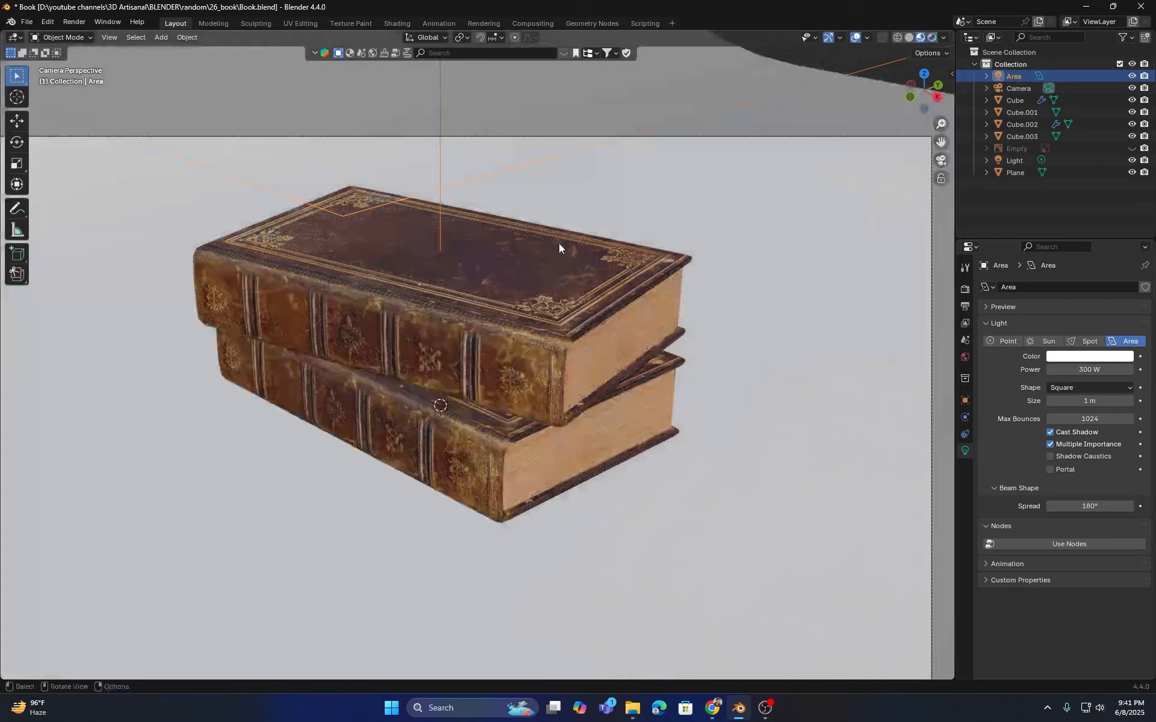
{"action": "middle_click_drag", "start_coordinate": [497, 257], "coordinate": [473, 290]}
{"action": "scroll", "coordinate": [473, 290], "scroll_direction": "down", "scroll_amount": 6}
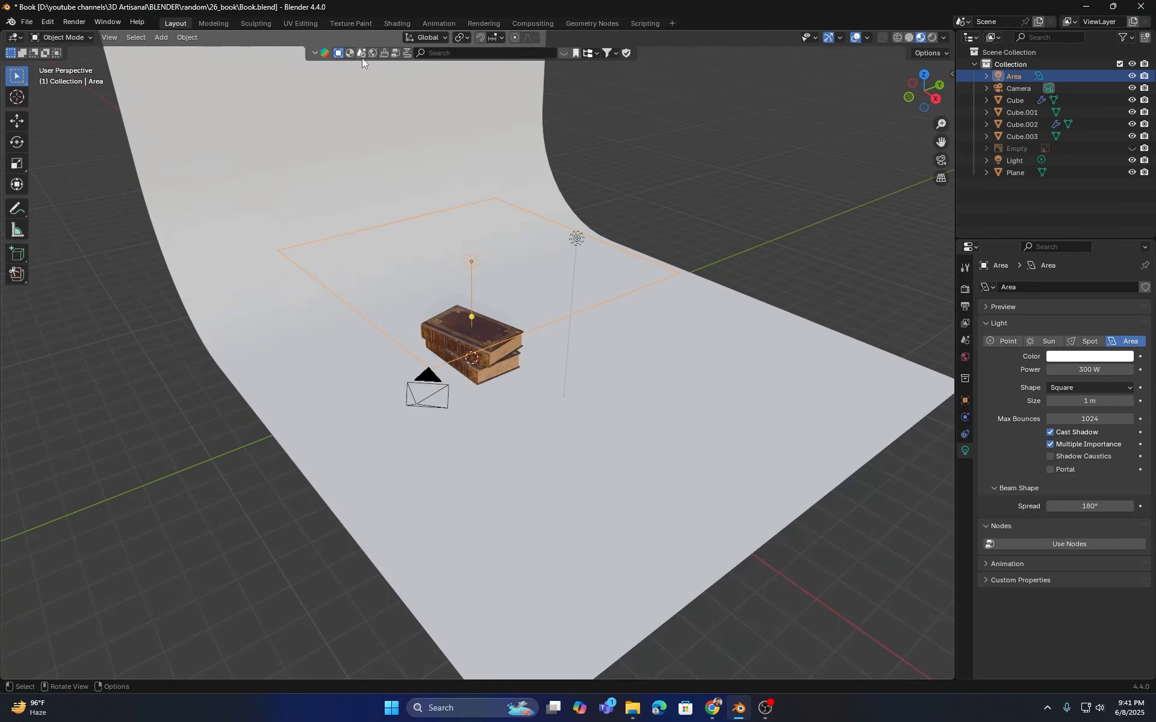
{"action": "left_click", "coordinate": [465, 37]}
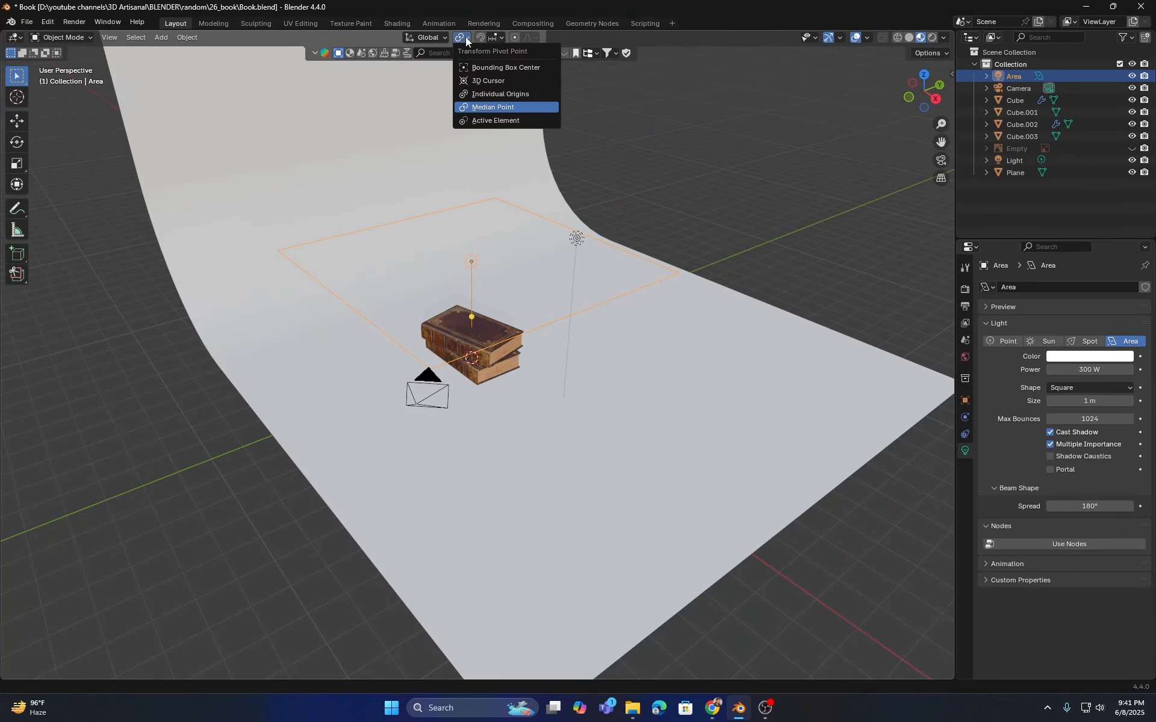
{"action": "left_click", "coordinate": [492, 81]}
- Raise the area light about 1.68 m further along Z
{"action": "mouse_move", "coordinate": [513, 260]}
{"action": "middle_mouse_down"}
{"action": "mouse_move", "coordinate": [490, 247]}
{"action": "mouse_move", "coordinate": [507, 240]}
{"action": "middle_mouse_up"}
{"action": "scroll", "coordinate": [504, 245], "scroll_direction": "up", "scroll_amount": 2}
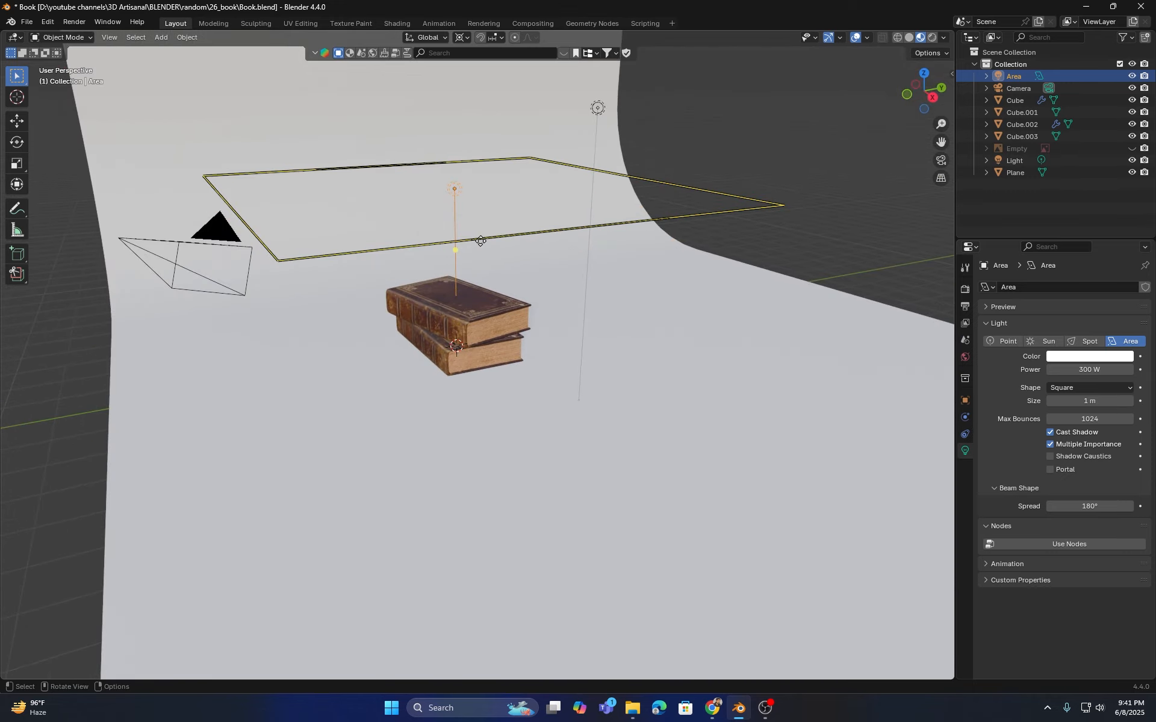
{"action": "key", "text": "g"}
{"action": "key", "text": "z"}
{"action": "left_click", "coordinate": [481, 179]}
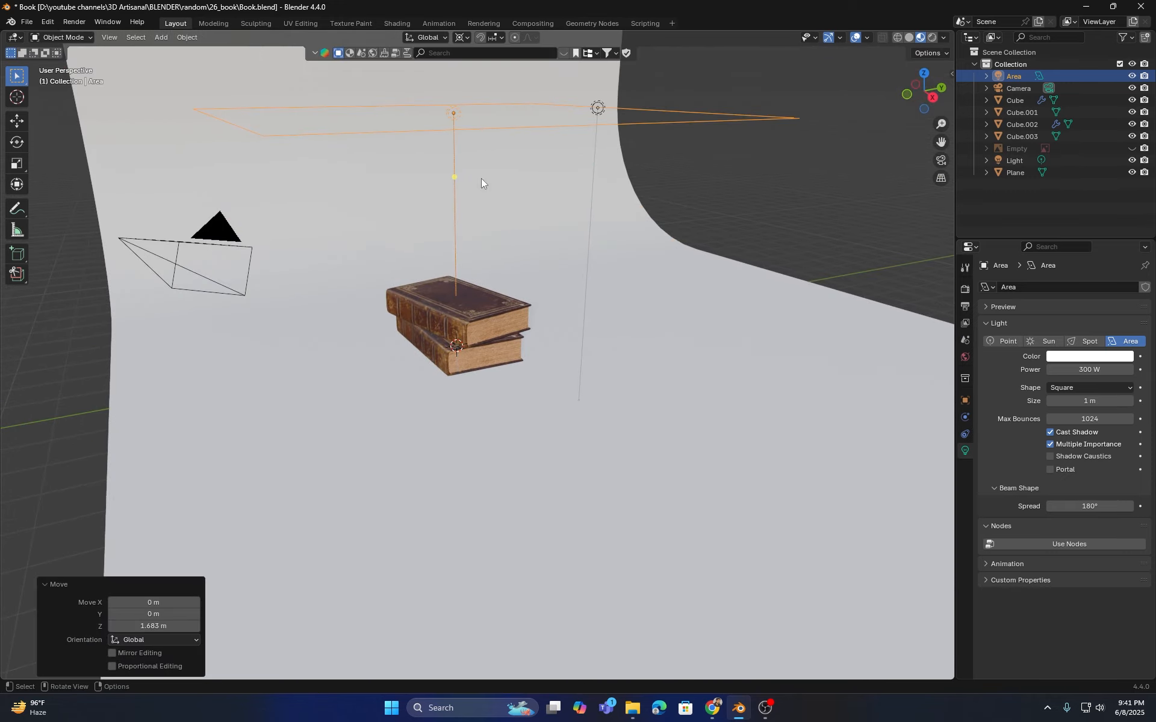
- Duplicate the area light in place and rotate the copy about -41.7° around the global Y axis
{"action": "middle_click_drag", "start_coordinate": [481, 179], "coordinate": [519, 272]}
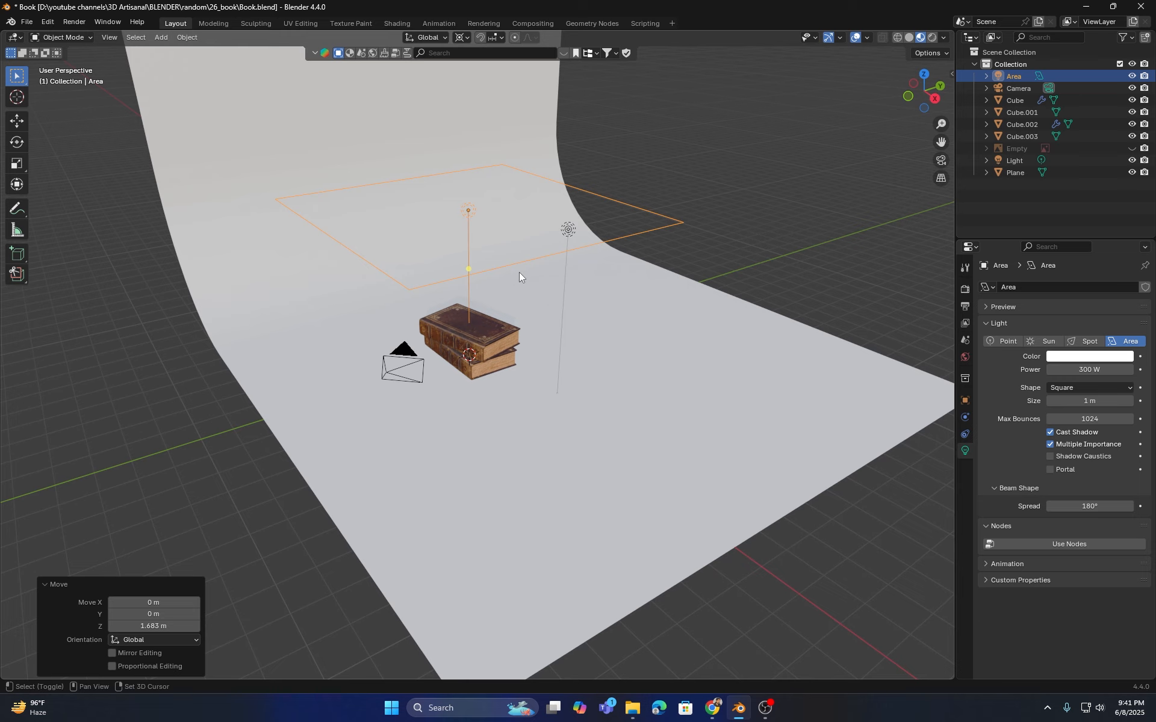
{"action": "key", "text": "shift+d"}
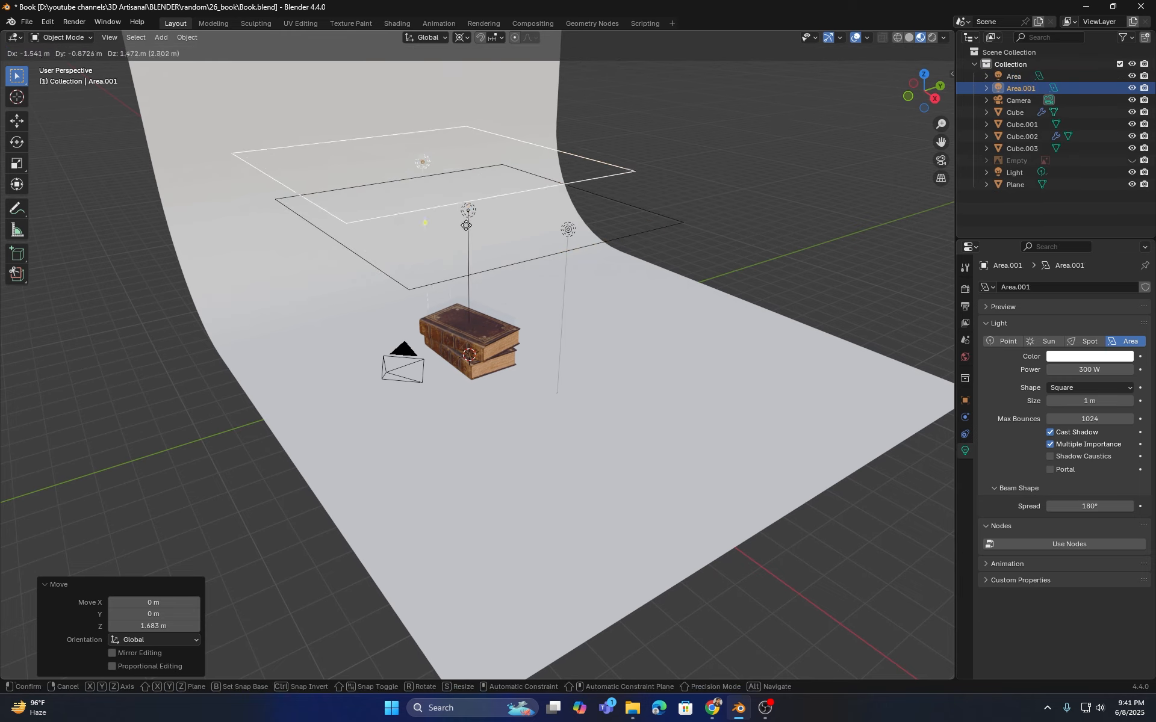
{"action": "right_click", "coordinate": [503, 244]}
{"action": "middle_click_drag", "start_coordinate": [508, 259], "coordinate": [569, 252]}
{"action": "key", "text": "r"}
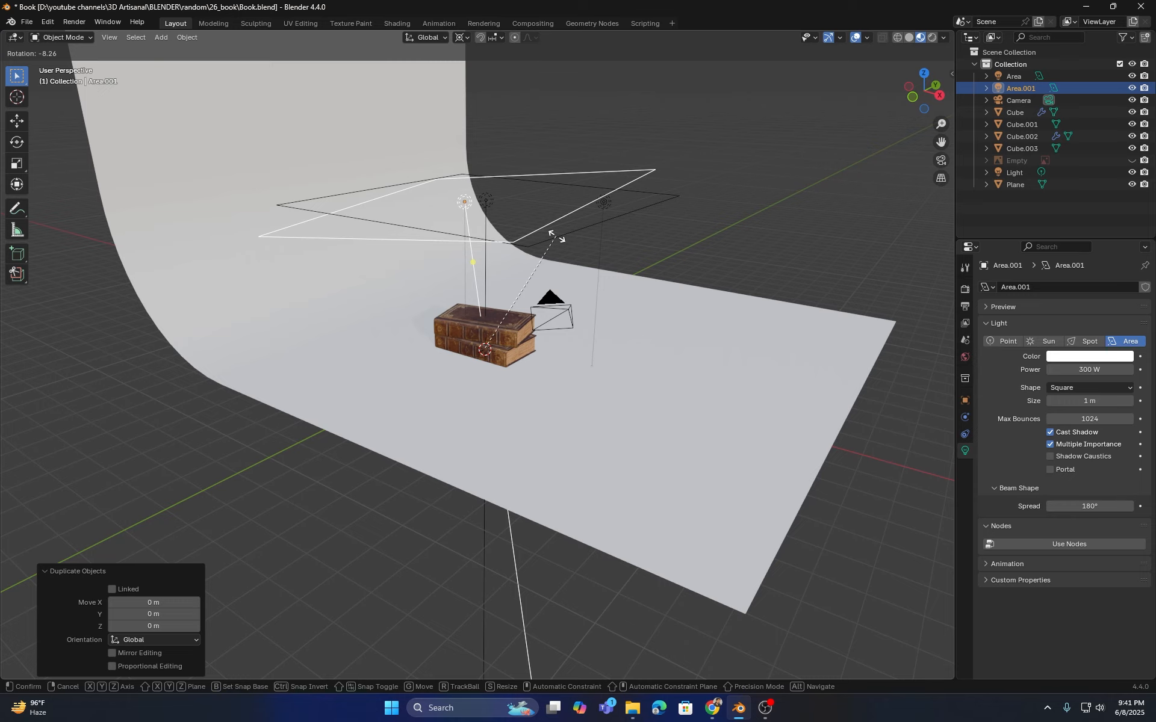
{"action": "key", "text": "y"}
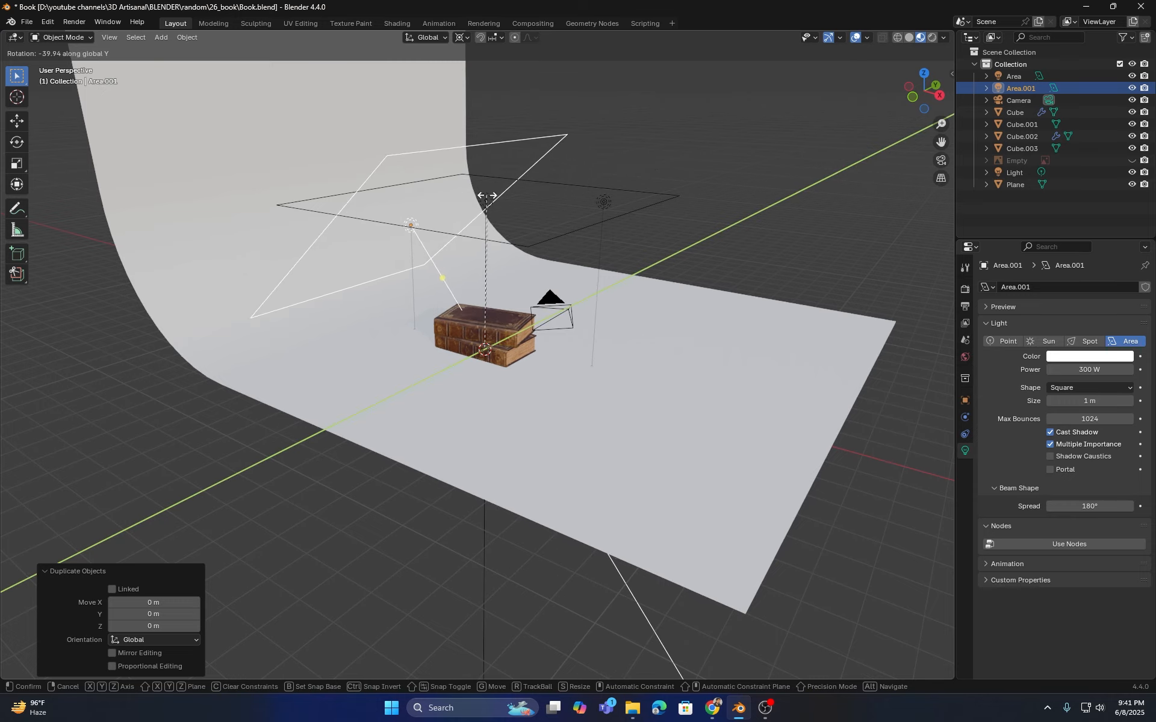
{"action": "left_click", "coordinate": [489, 197]}
- Rotate the duplicated area light about 81.8° around the global Z axis so it lights the books from the side
{"action": "middle_click_drag", "start_coordinate": [489, 197], "coordinate": [520, 270]}
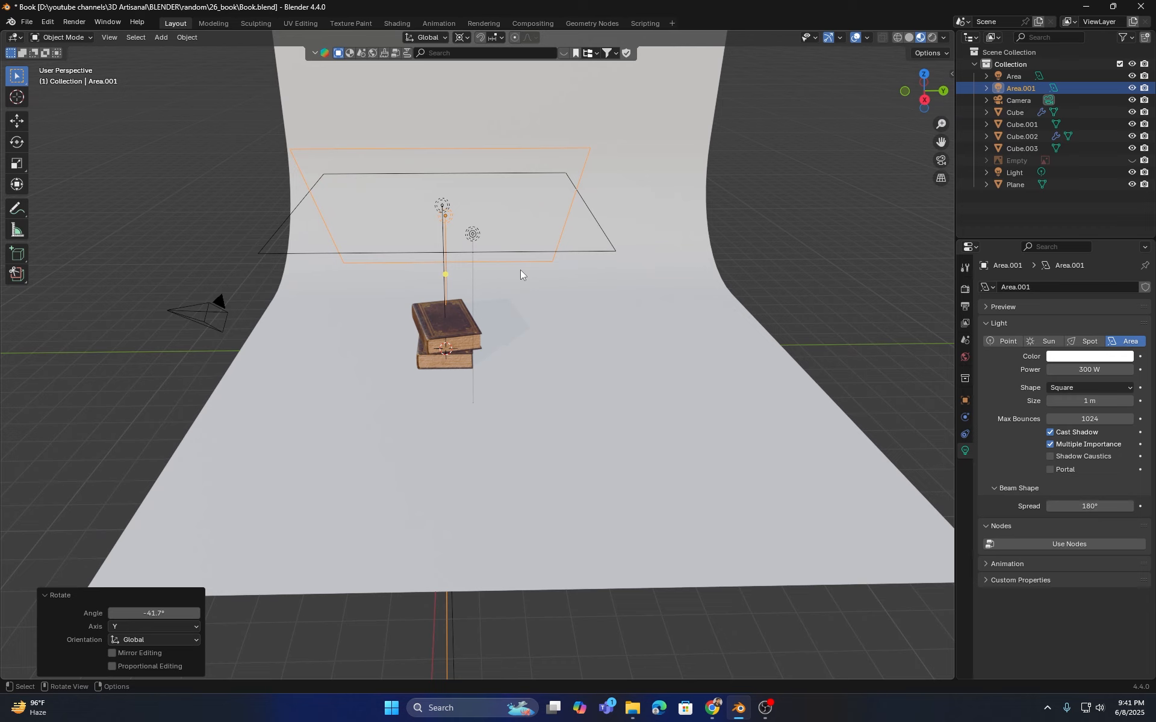
{"action": "key", "text": "r"}
{"action": "key", "text": "z"}
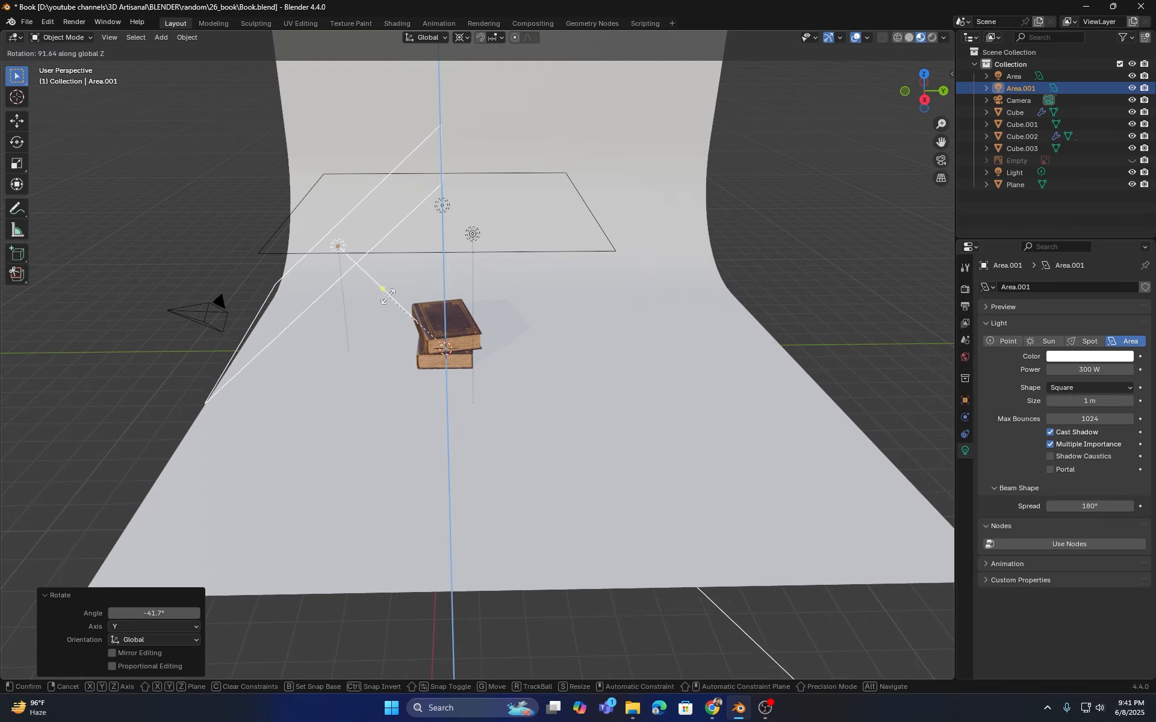
{"action": "left_click", "coordinate": [419, 258]}
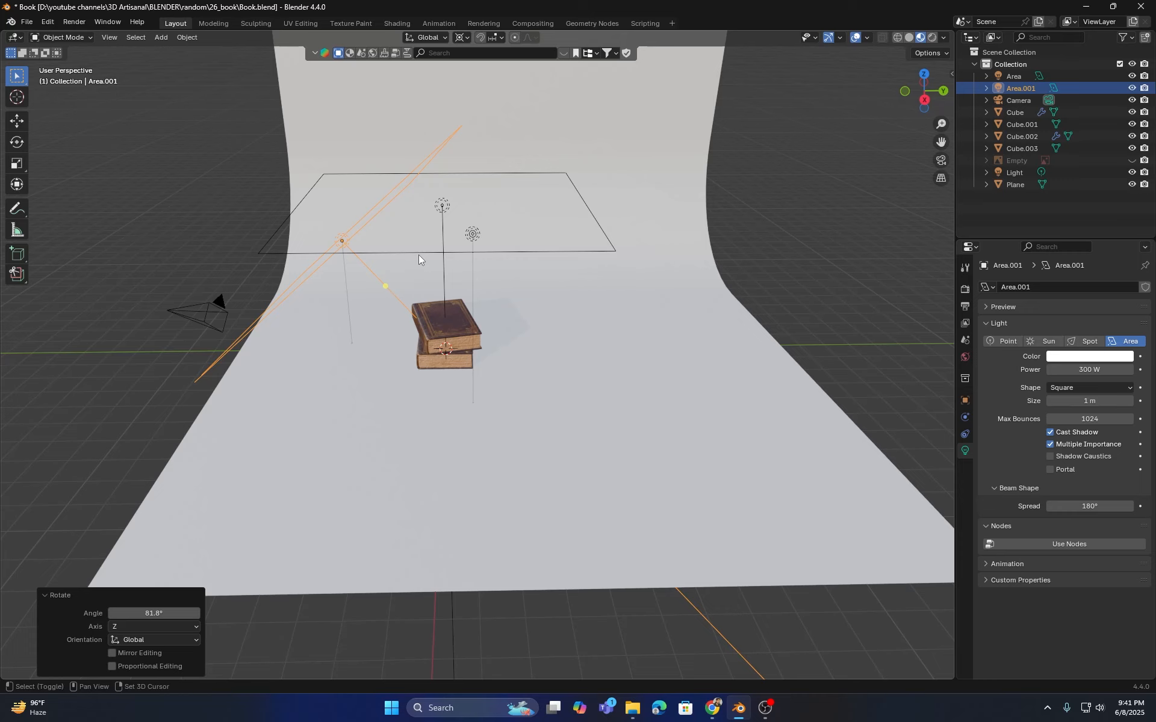
- Duplicate the tilted area light in place and rotate the new copy about 163° around the global Z axis
{"action": "key", "text": "shift+d"}
{"action": "right_click", "coordinate": [490, 243]}
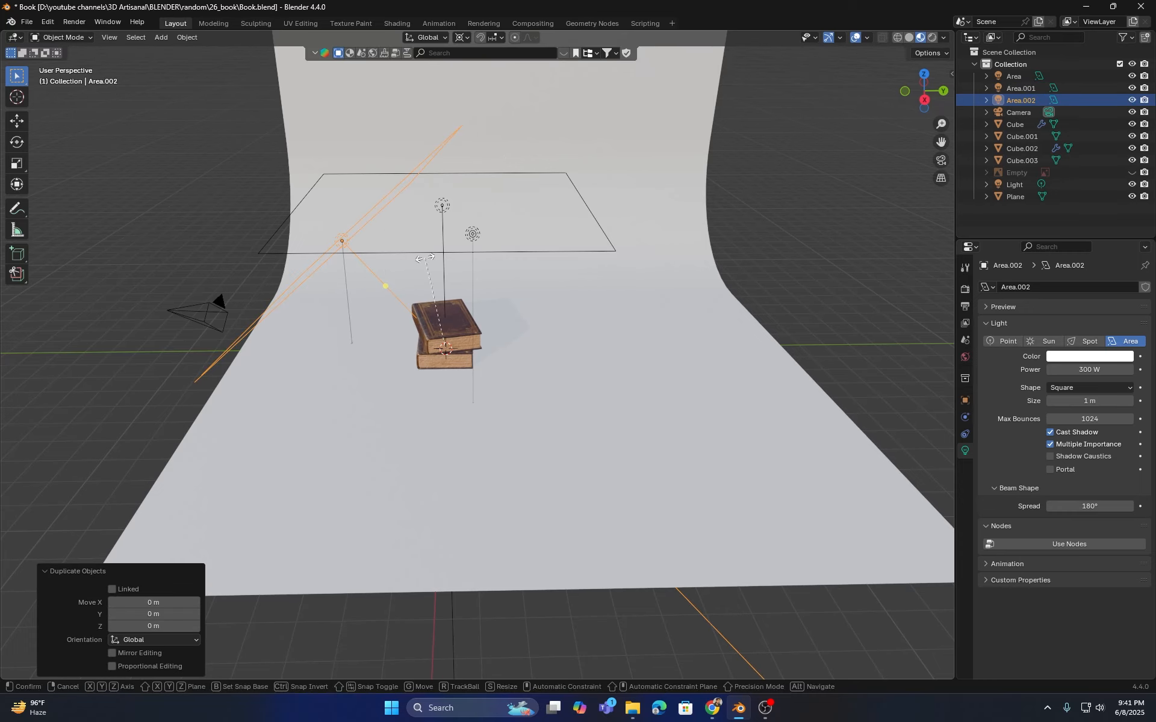
{"action": "key", "text": "r"}
{"action": "key", "text": "z"}
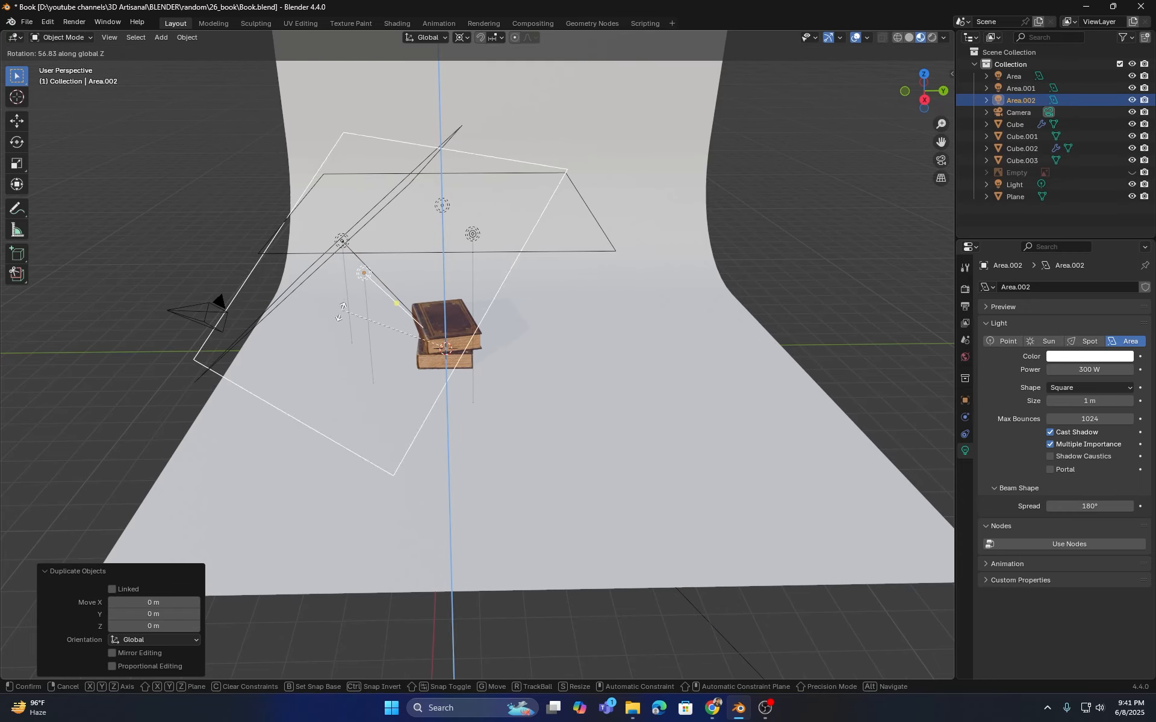
{"action": "left_click", "coordinate": [446, 393]}
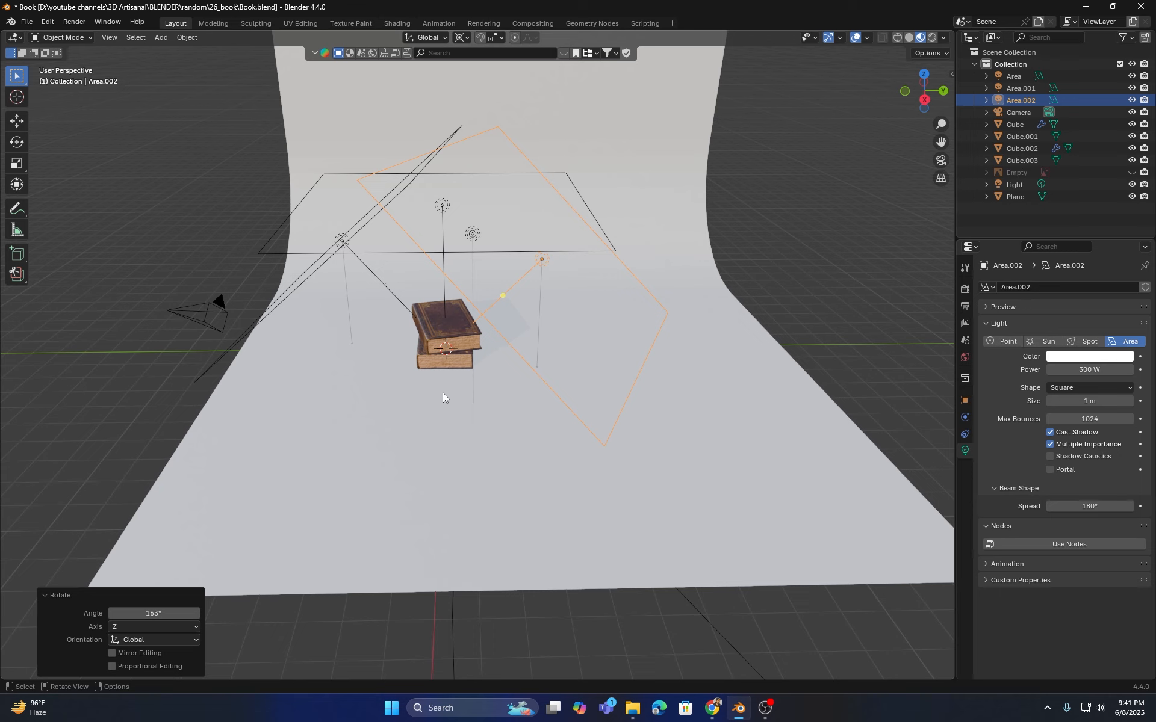
- Preview the lit books through the camera with rendered viewport shading
{"action": "key", "text": "KP_0"}
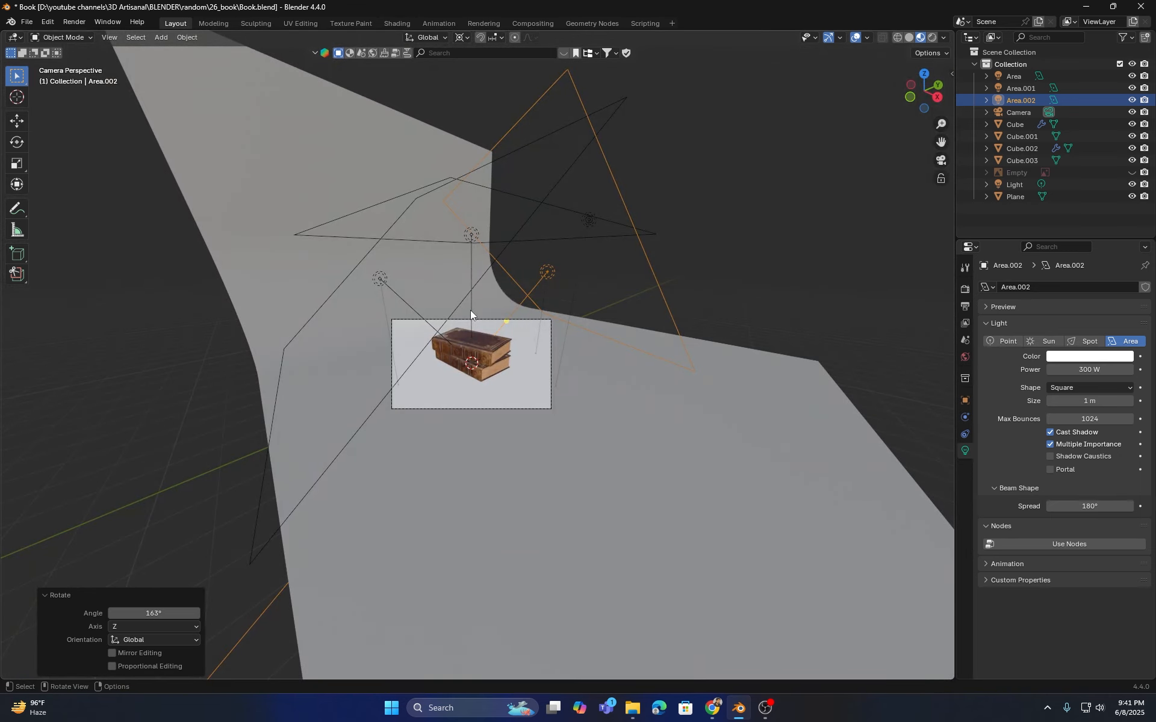
{"action": "scroll", "coordinate": [470, 309], "scroll_direction": "up", "scroll_amount": 8}
{"action": "scroll", "coordinate": [482, 356], "scroll_direction": "up", "scroll_amount": 2}
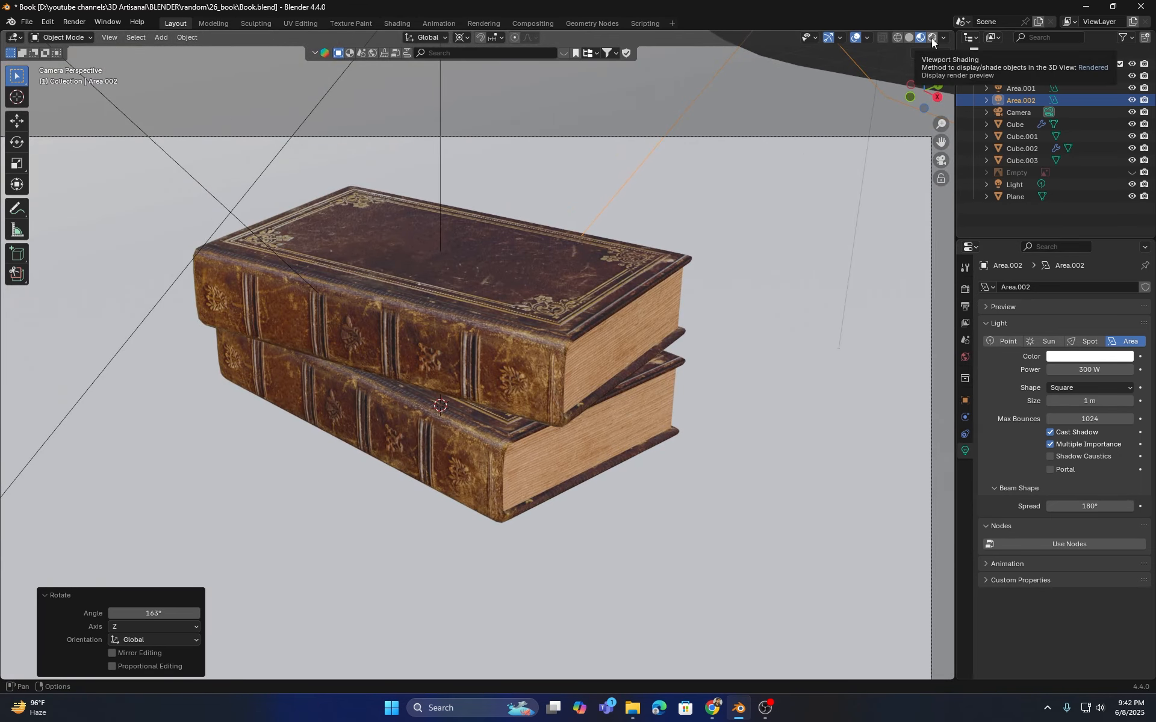
{"action": "left_click", "coordinate": [931, 38]}
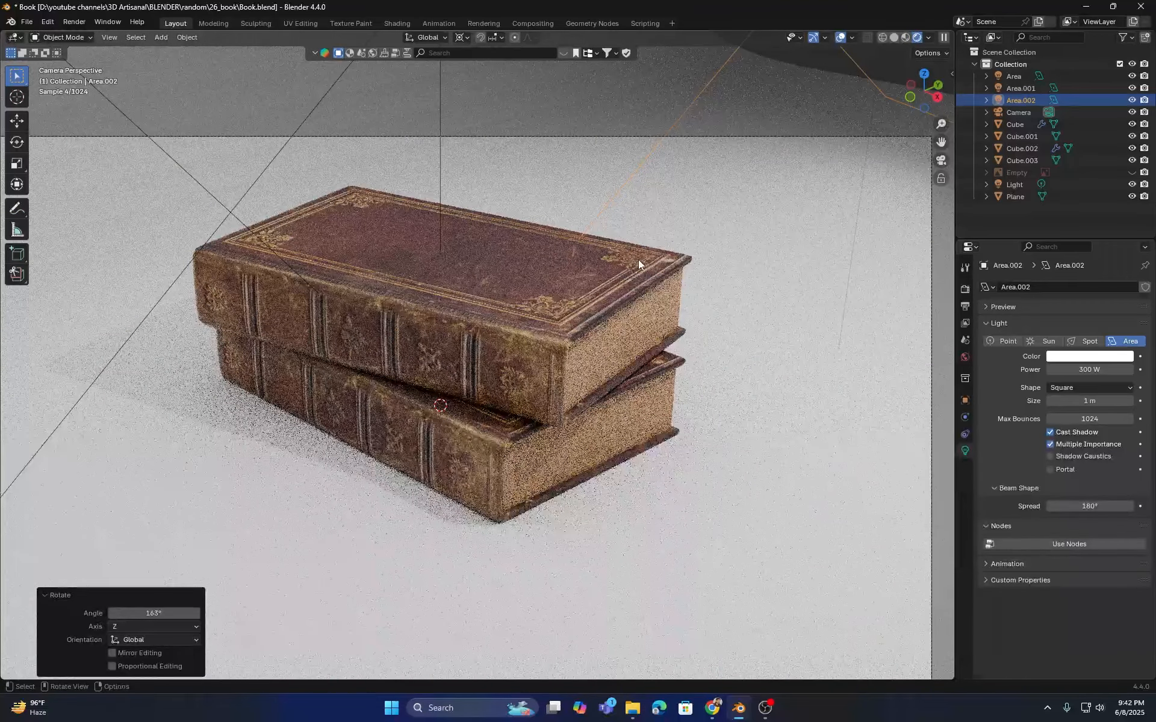
- Add a new material to the backdrop plane and name it "black"
{"action": "left_click", "coordinate": [763, 299]}
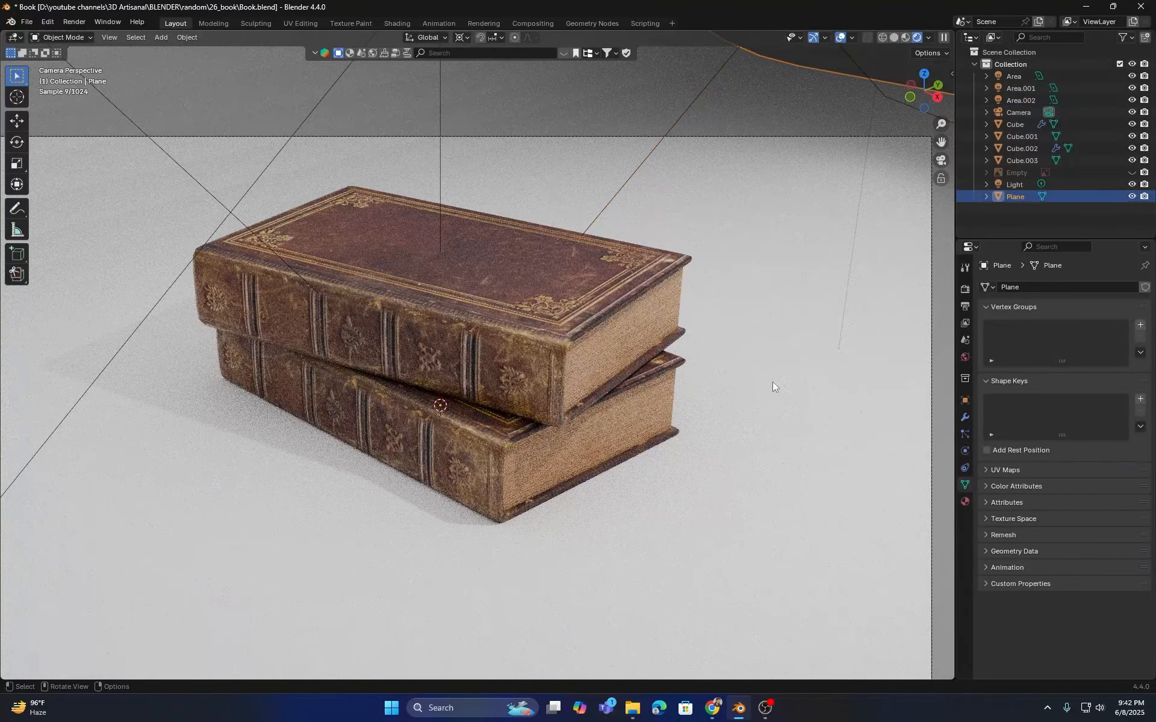
{"action": "left_click", "coordinate": [966, 503]}
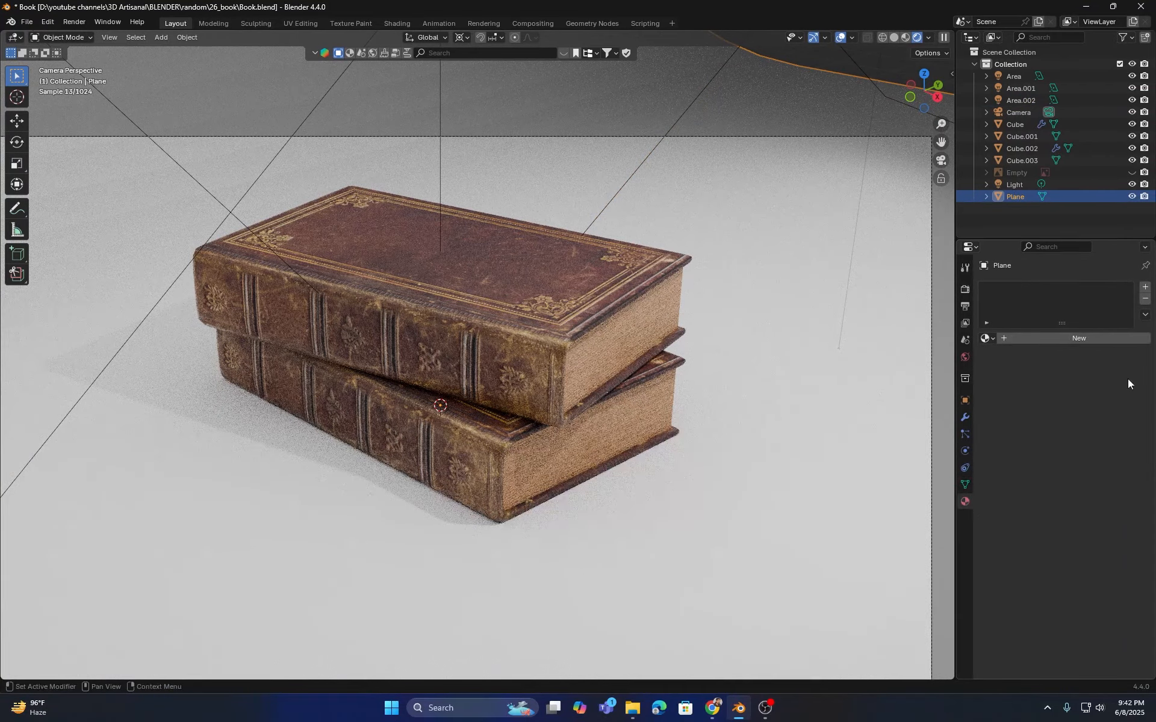
{"action": "left_click", "coordinate": [1144, 288]}
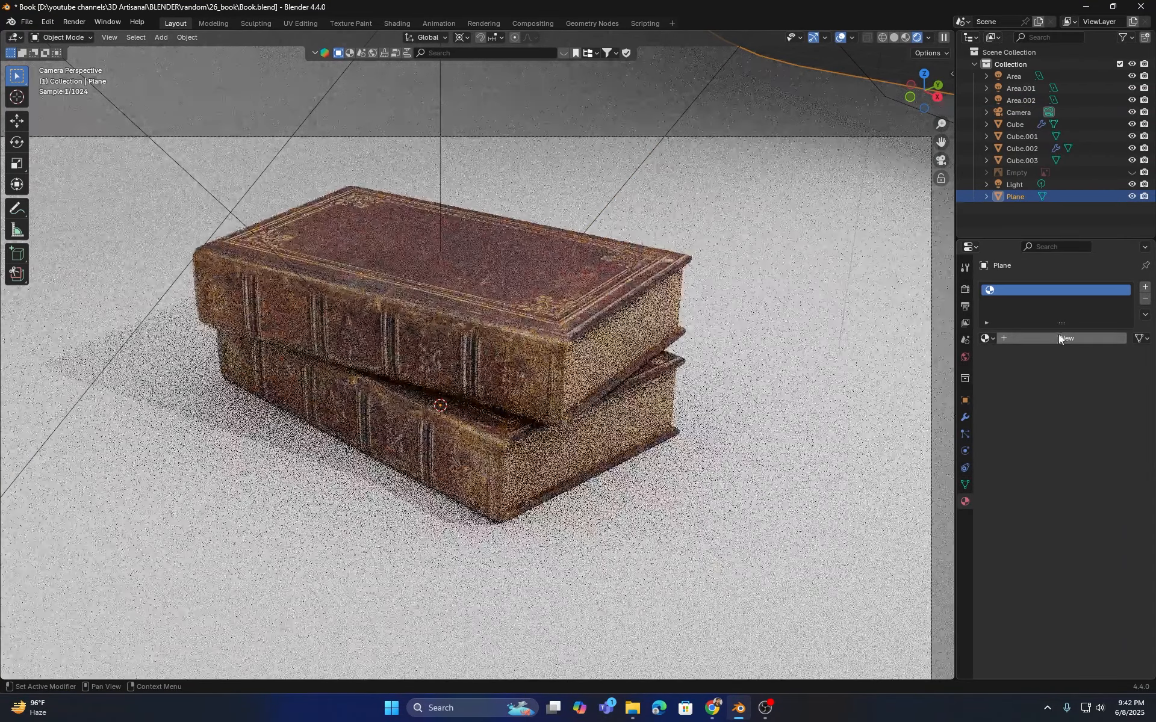
{"action": "left_click", "coordinate": [1053, 339]}
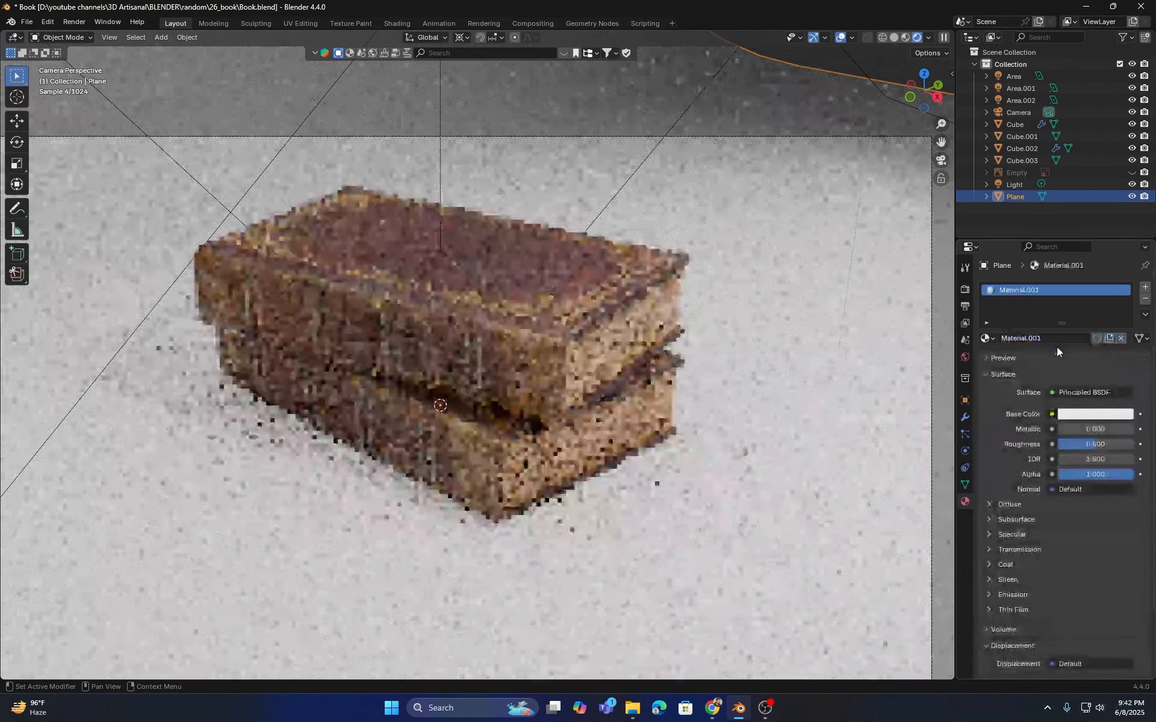
{"action": "left_click", "coordinate": [1059, 338]}
{"action": "key", "text": "BackSpace"}
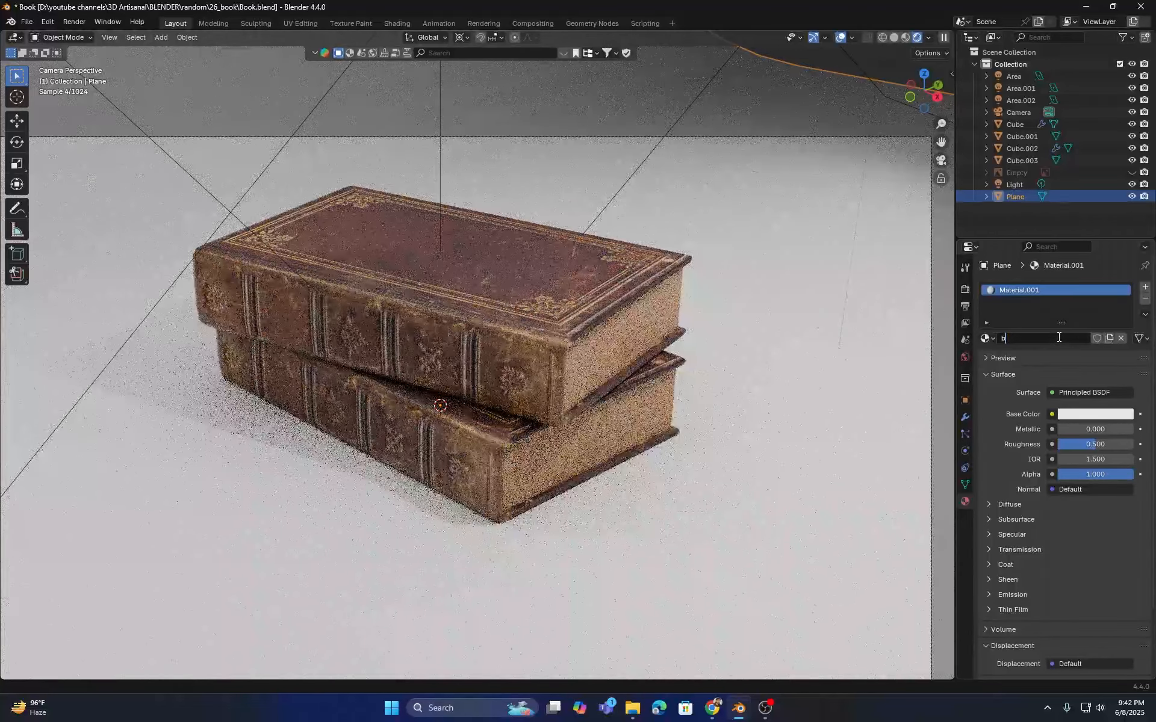
{"action": "key", "text": "Return"}
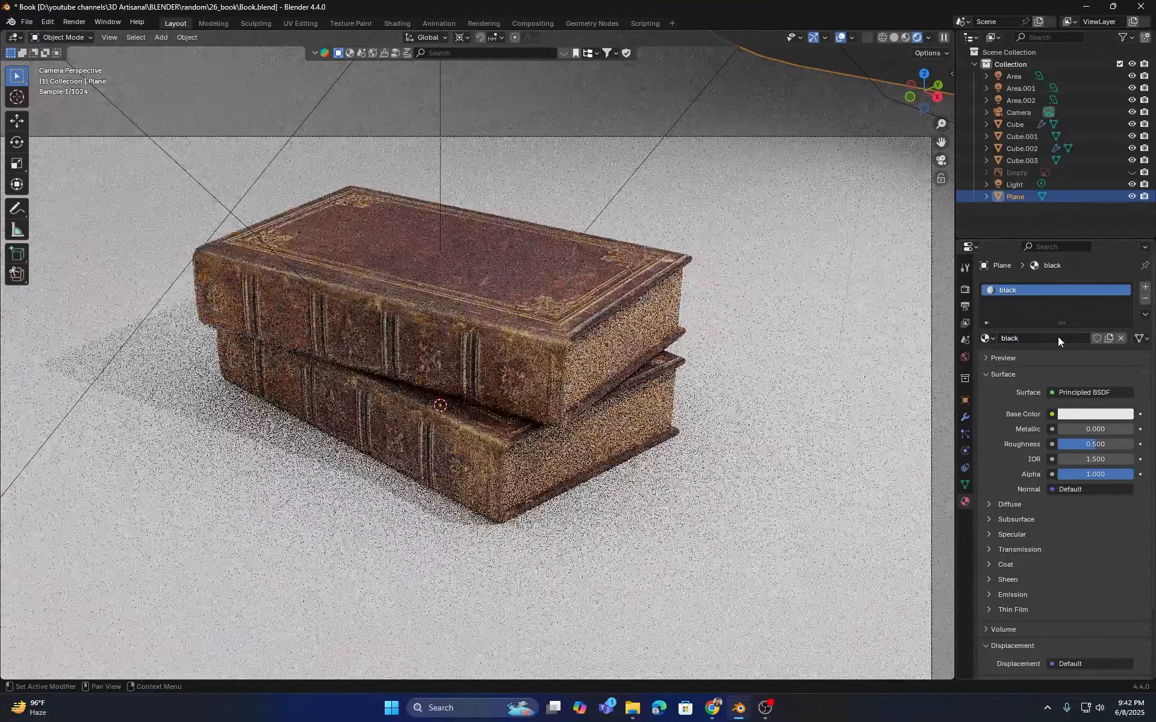
- Darken the backdrop material's base color to near black
{"action": "left_click", "coordinate": [1096, 414]}
{"action": "left_click", "coordinate": [1123, 263]}
{"action": "left_click", "coordinate": [1124, 294]}
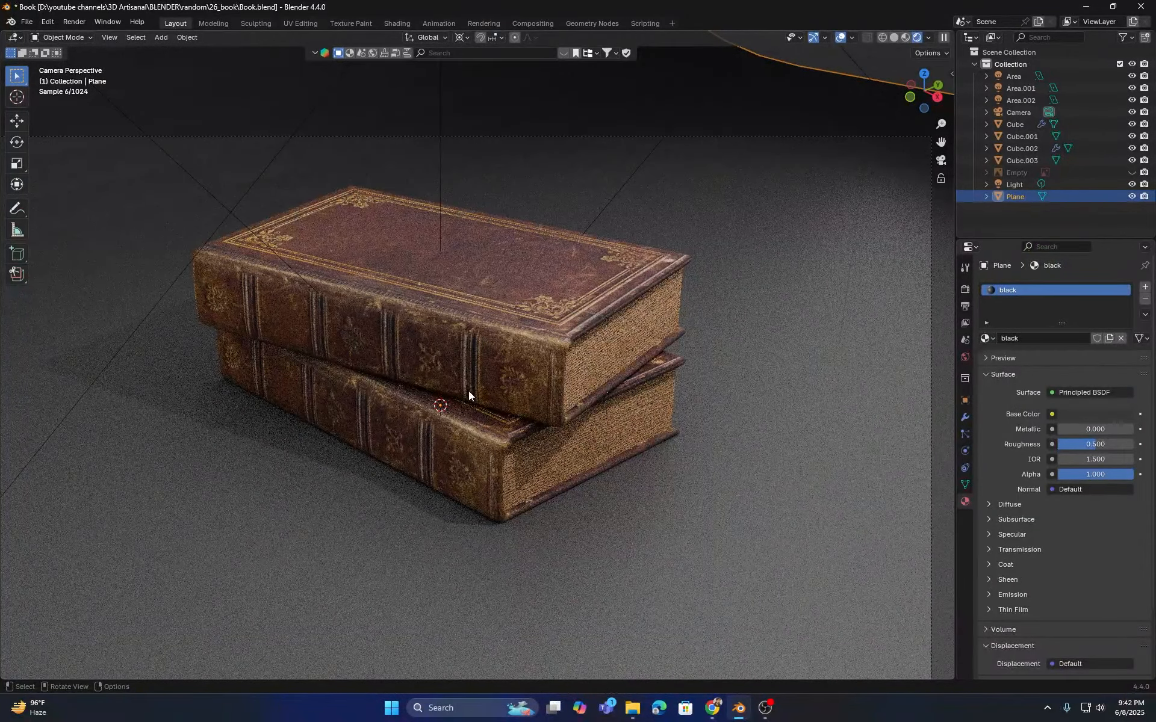
- Move the camera about 1.41 m closer along its local Z axis, and shift it about 0.22 m upward in the view
{"action": "scroll", "coordinate": [468, 392], "scroll_direction": "down", "scroll_amount": 3}
{"action": "left_click", "coordinate": [530, 205]}
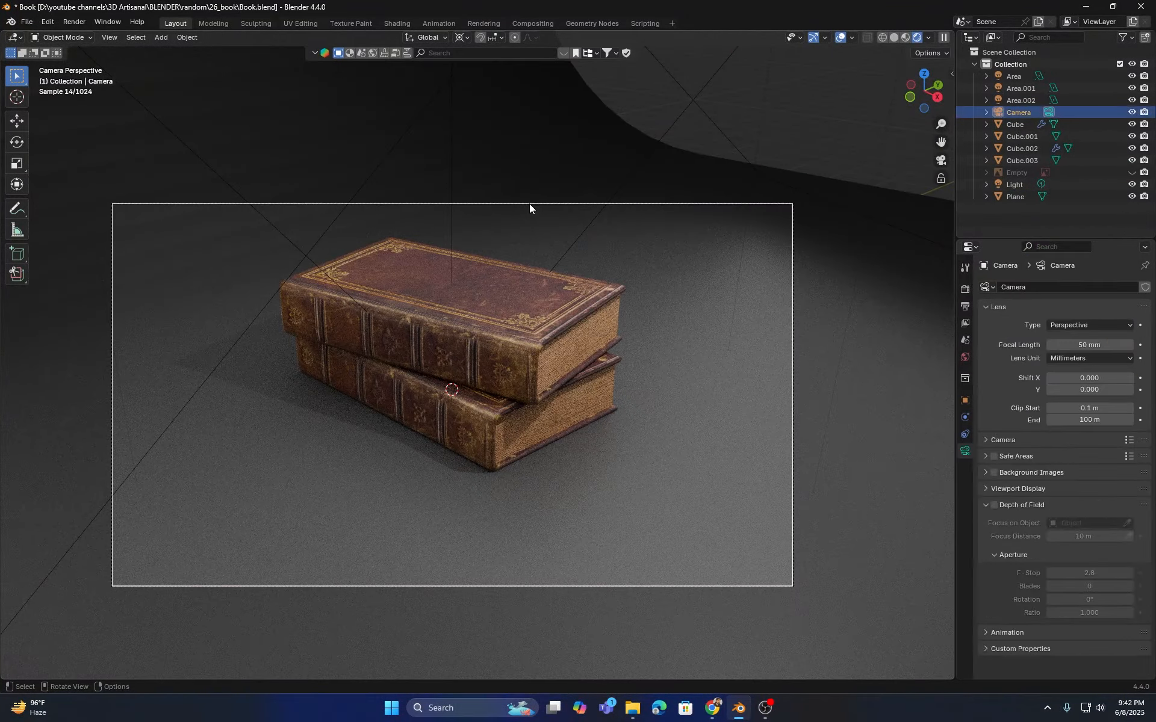
{"action": "key", "text": "g"}
{"action": "key", "text": "z"}
{"action": "key", "text": "z"}
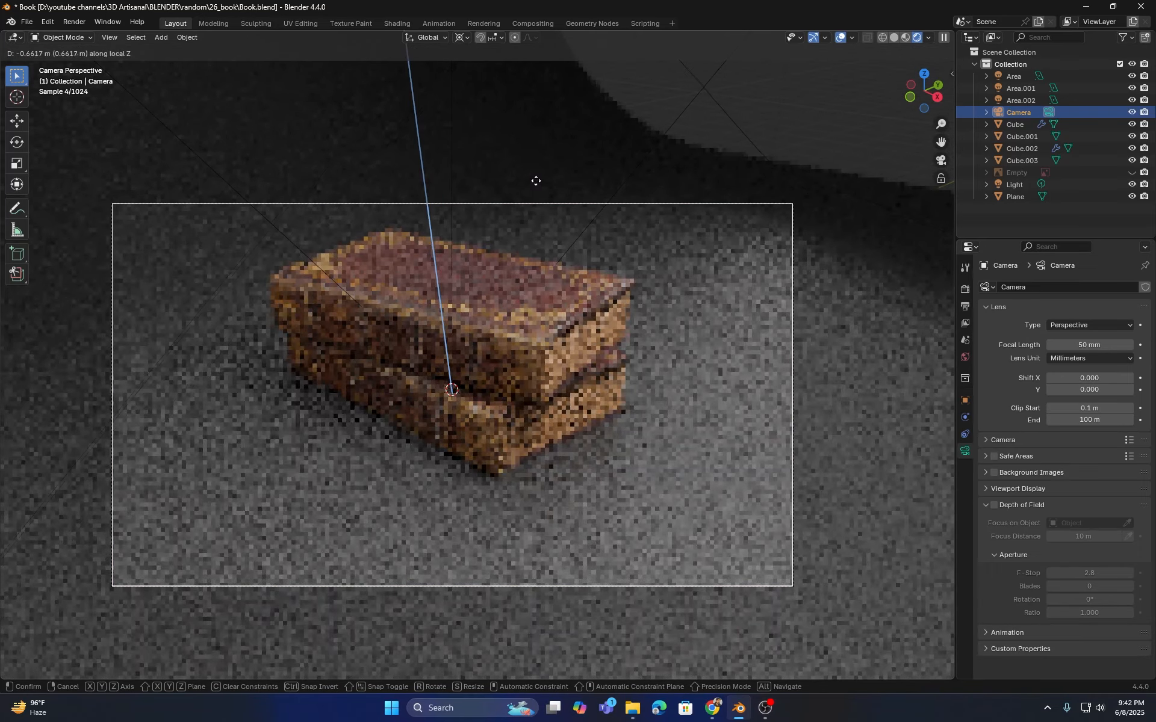
{"action": "left_click", "coordinate": [538, 176]}
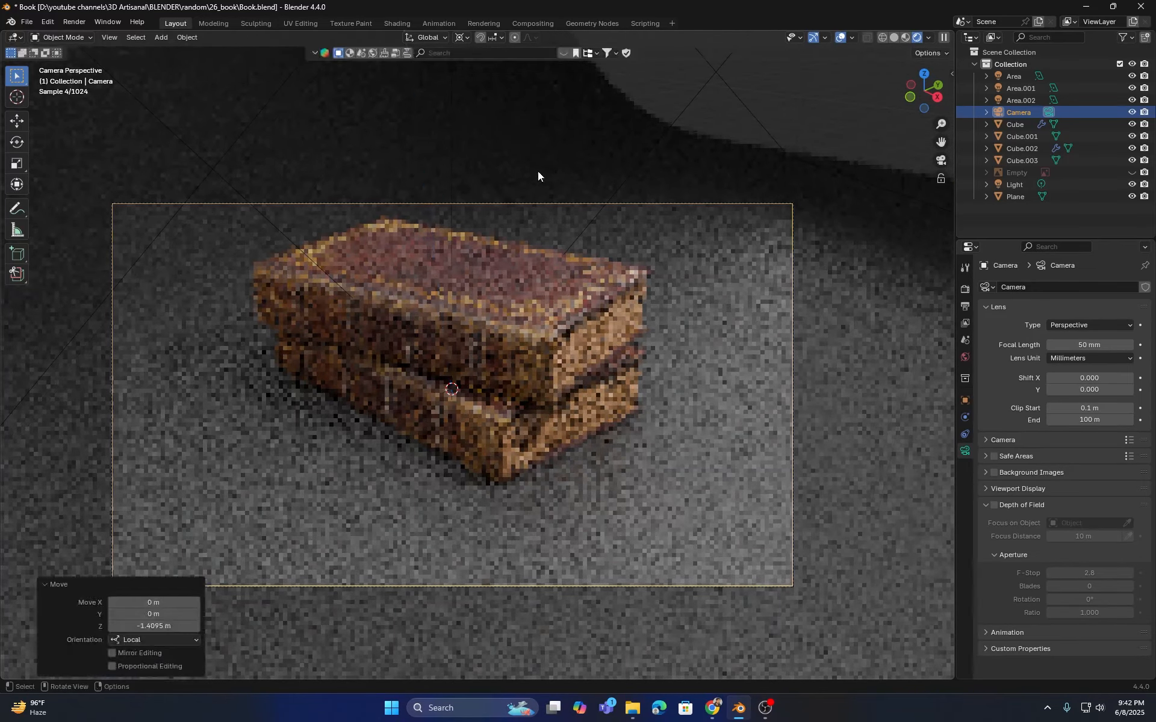
{"action": "key", "text": "g"}
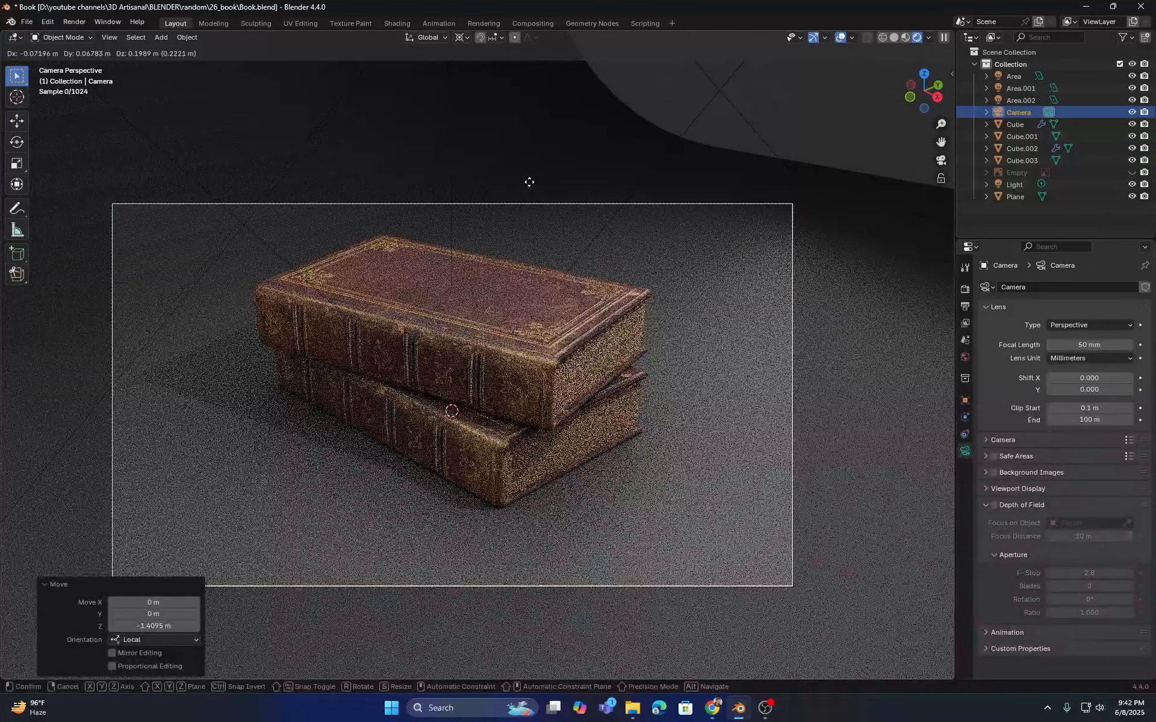
{"action": "left_click", "coordinate": [529, 182]}
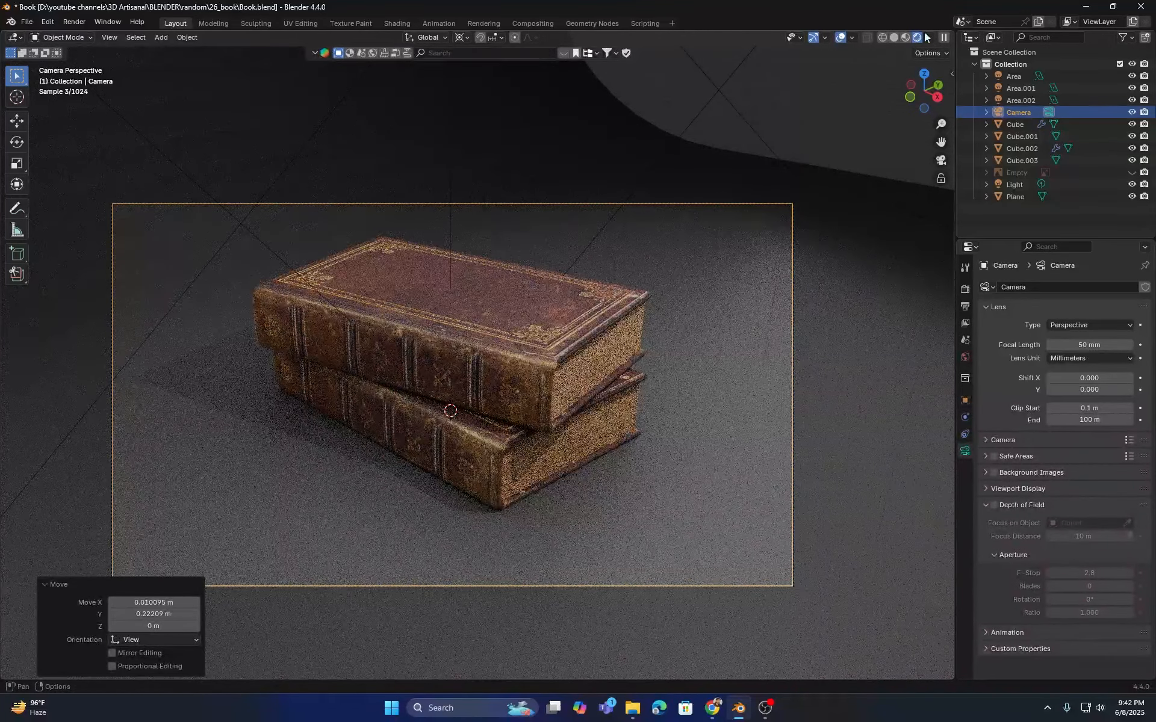
- Switch the viewport back to material preview and render the camera view as a still image
{"action": "left_click", "coordinate": [905, 38]}
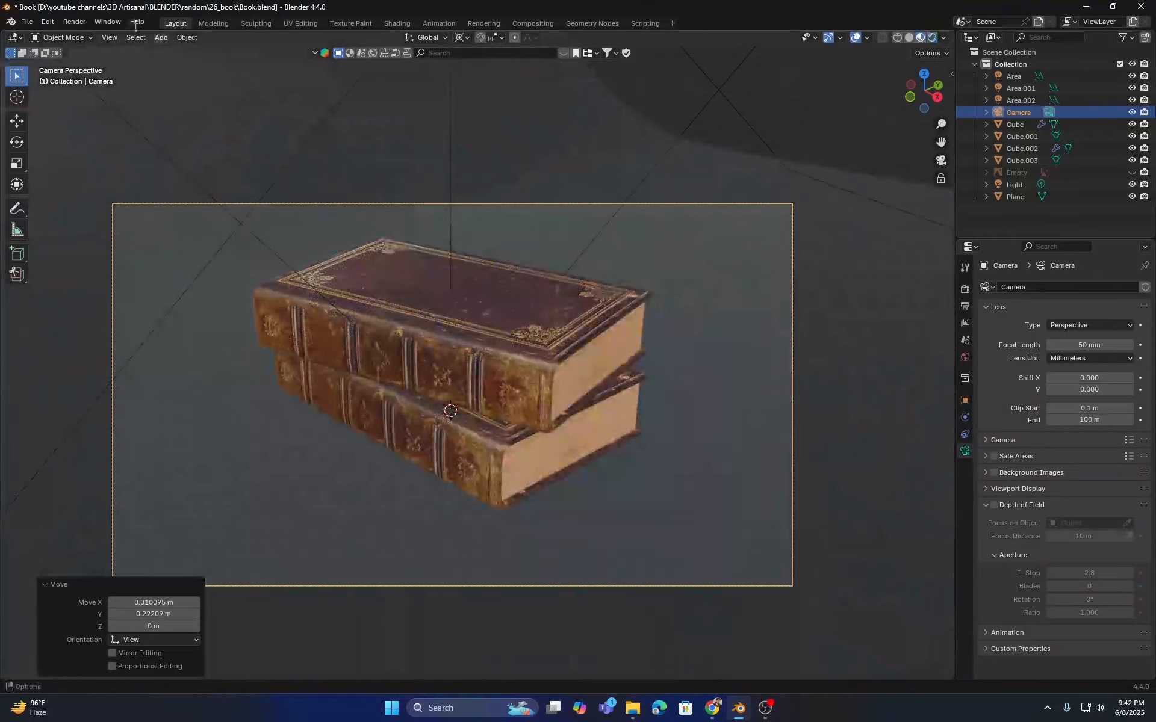
{"action": "left_click", "coordinate": [67, 23]}
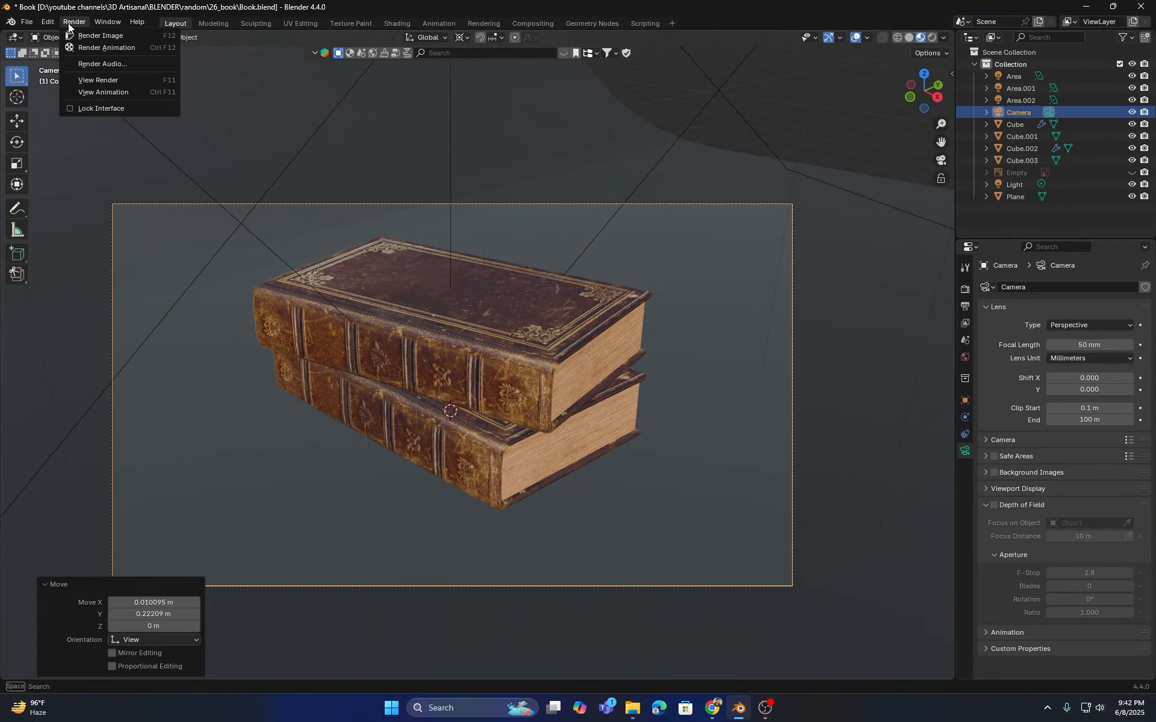
{"action": "left_click", "coordinate": [102, 35]}
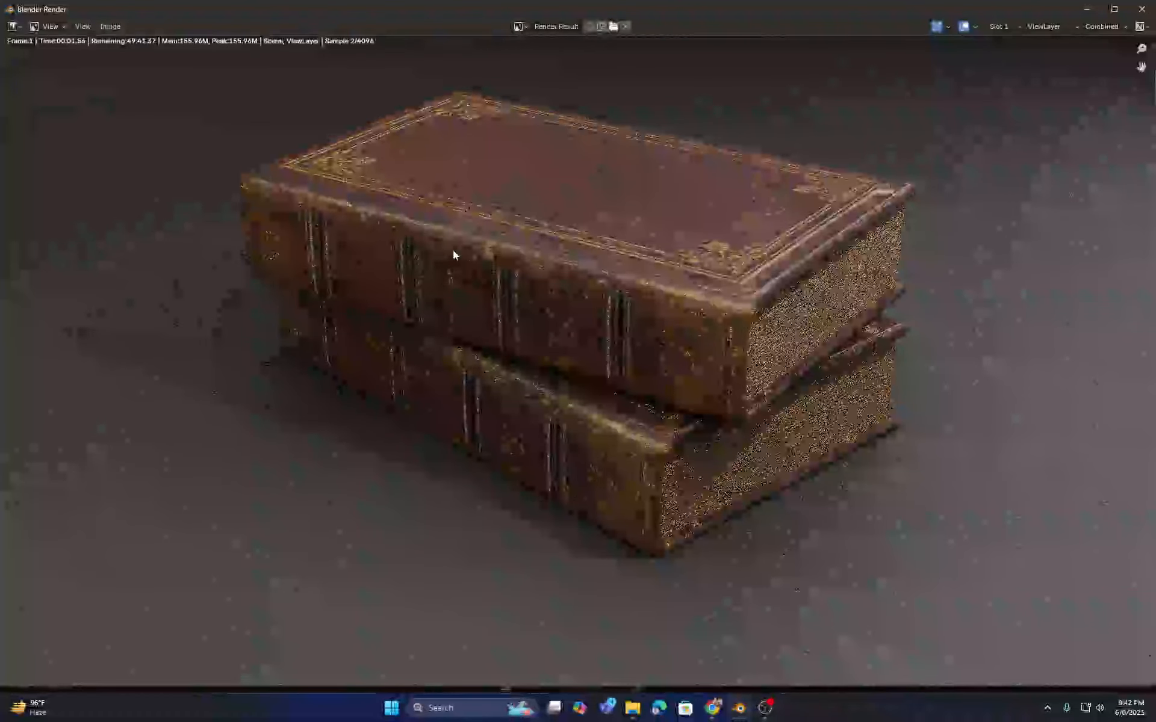